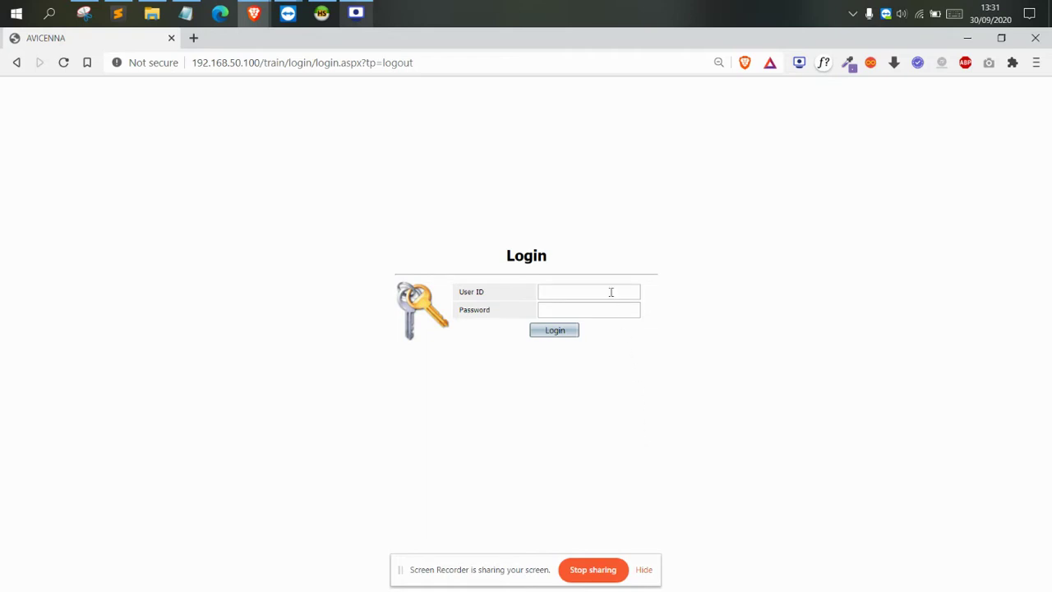
Dismiss the screen-sharing notice and log in with the trainee user ID and password
click(644, 570)
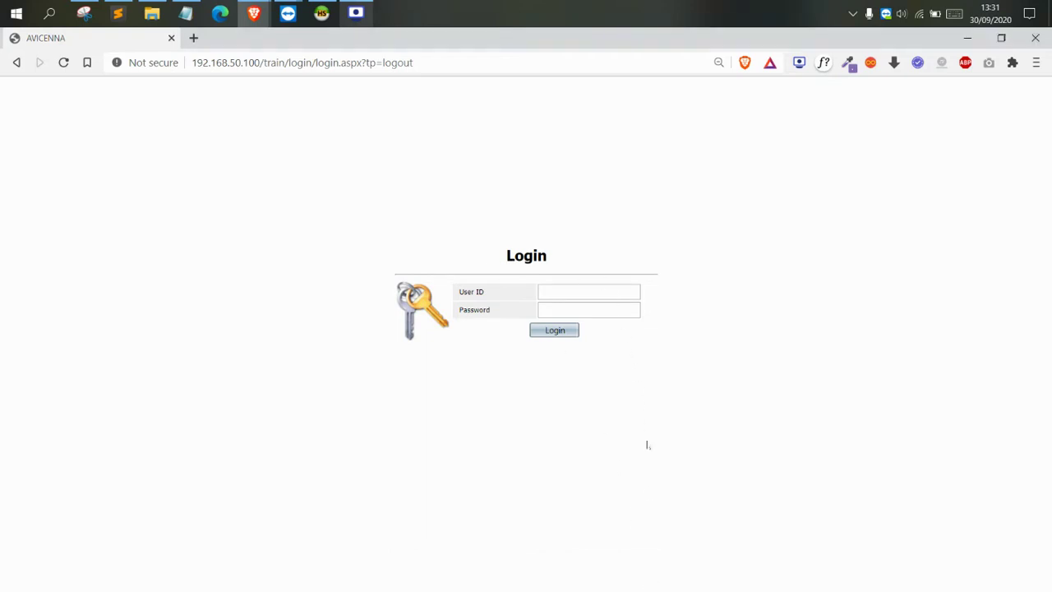
click(584, 289)
click(588, 267)
click(576, 285)
text(andrew.w)
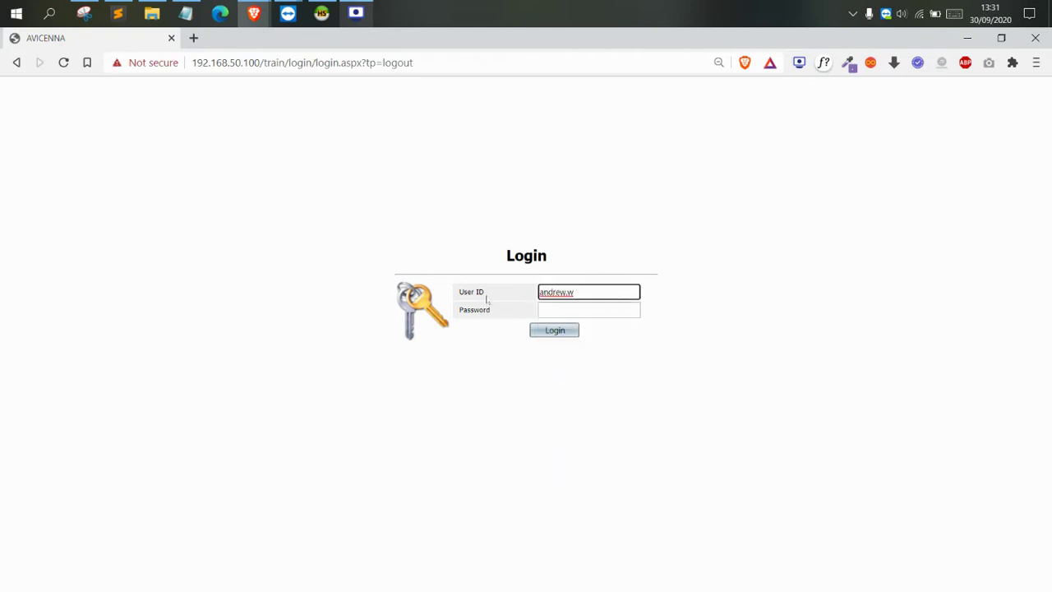
click(548, 304)
click(494, 312)
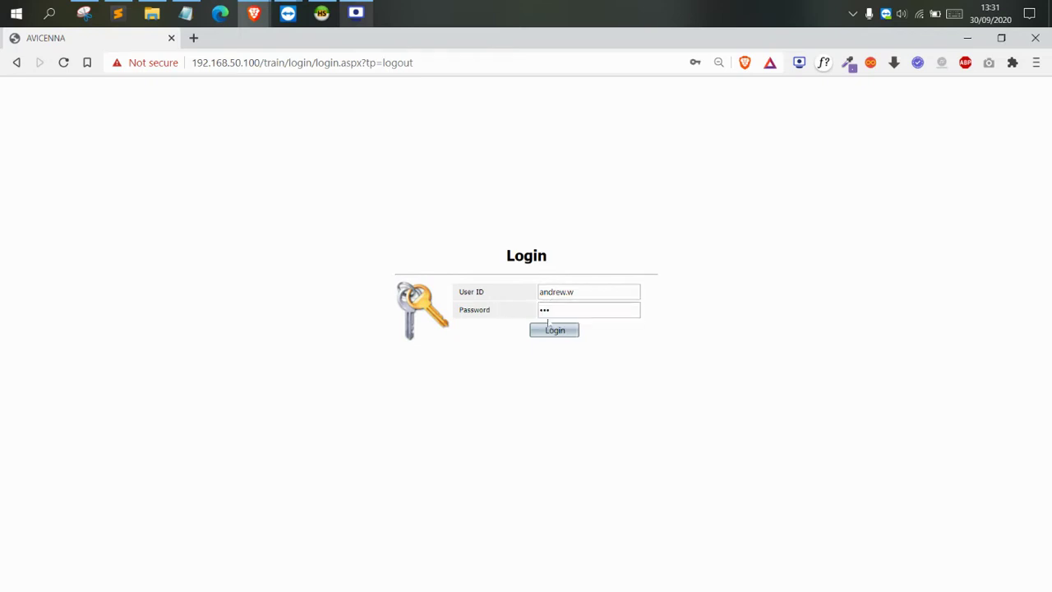
click(561, 330)
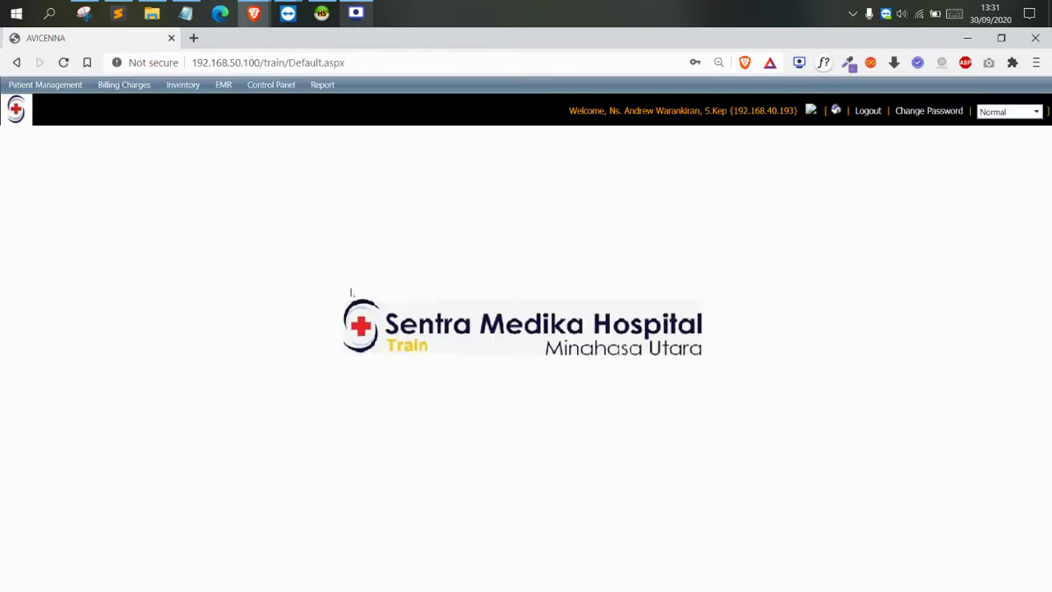
click(2, 4)
text(ma)
click(90, 108)
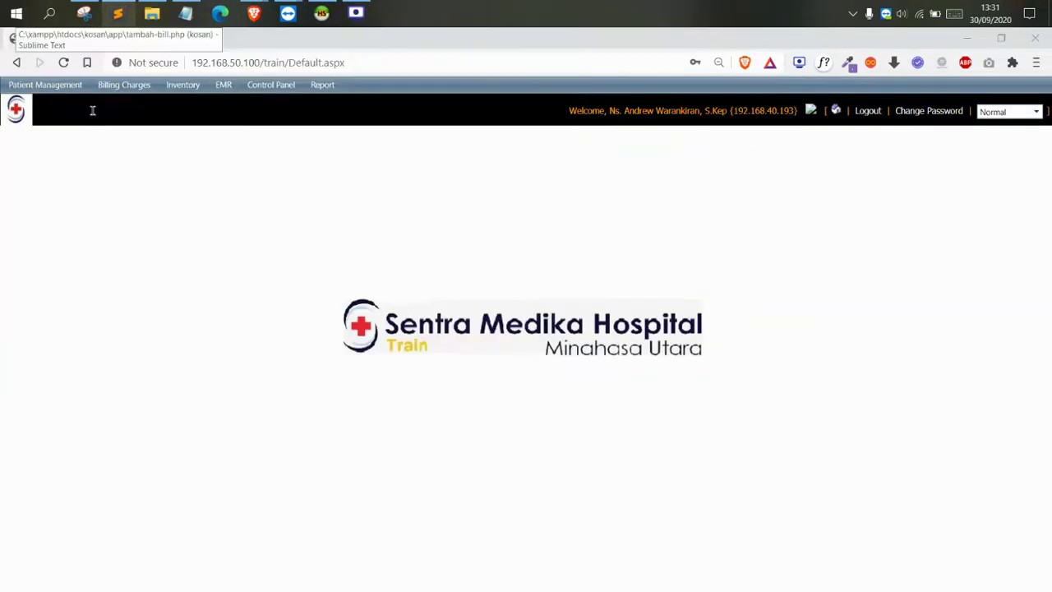
click(565, 253)
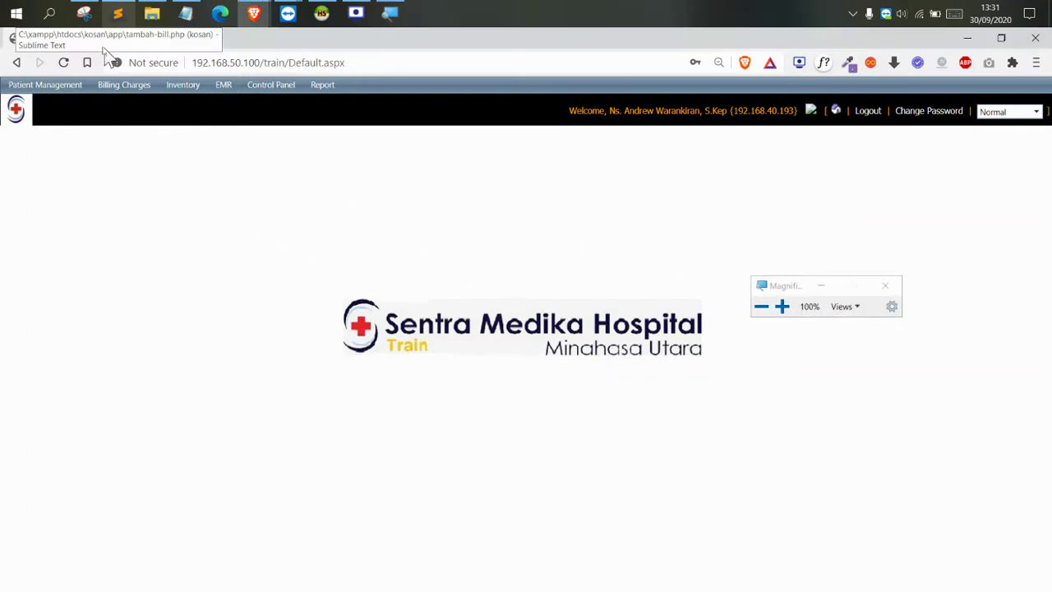
click(115, 85)
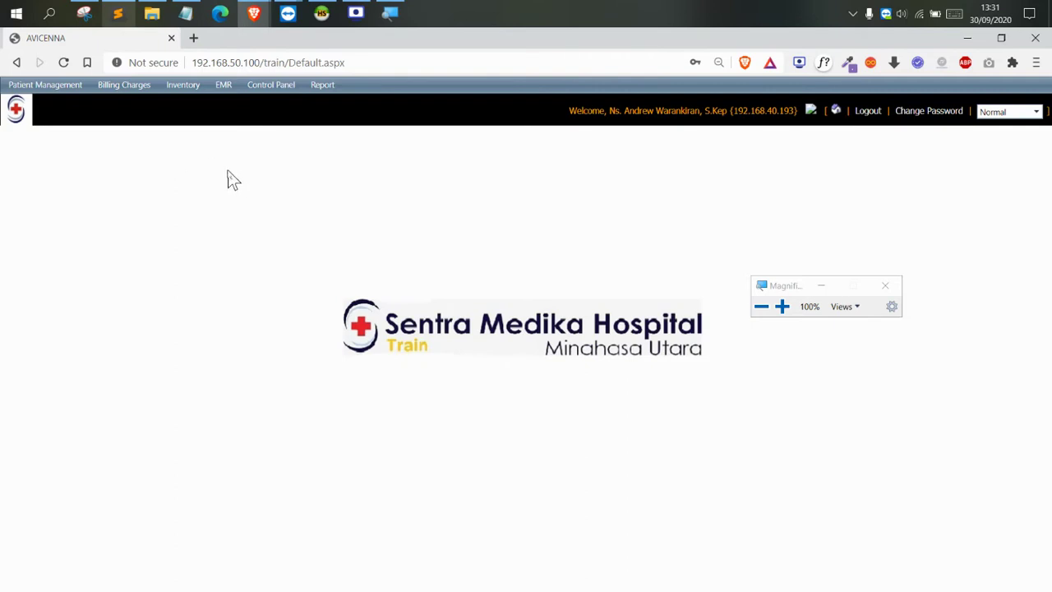
drag(774, 292, 195, 151)
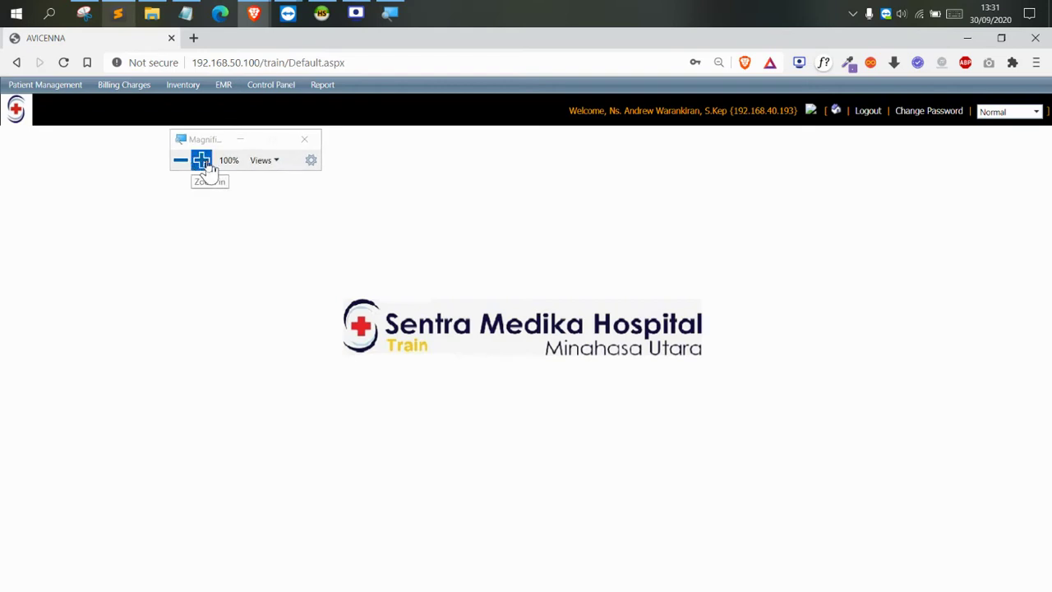
click(202, 161)
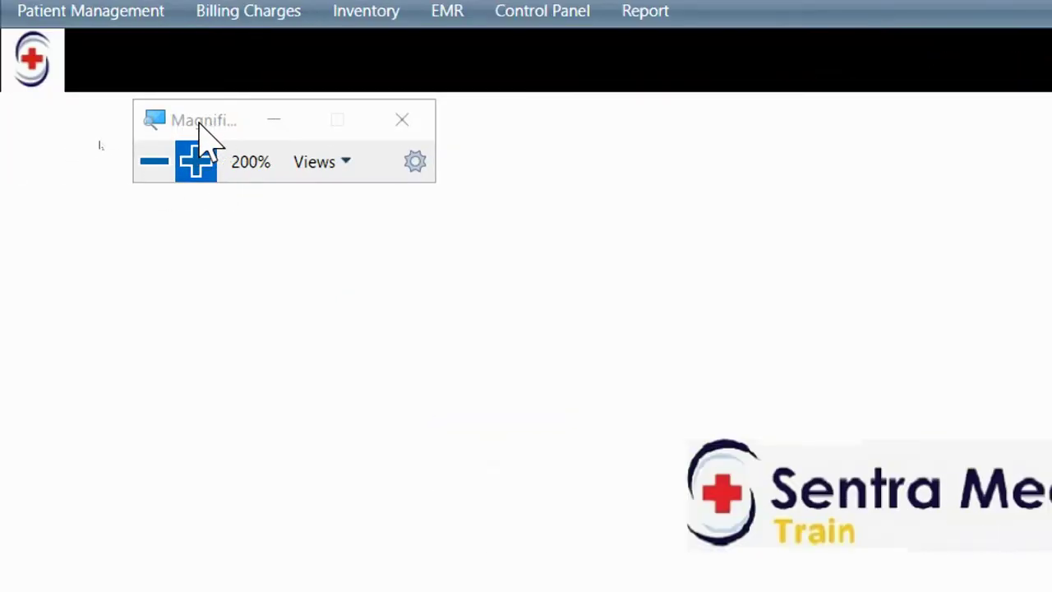
drag(203, 131, 370, 69)
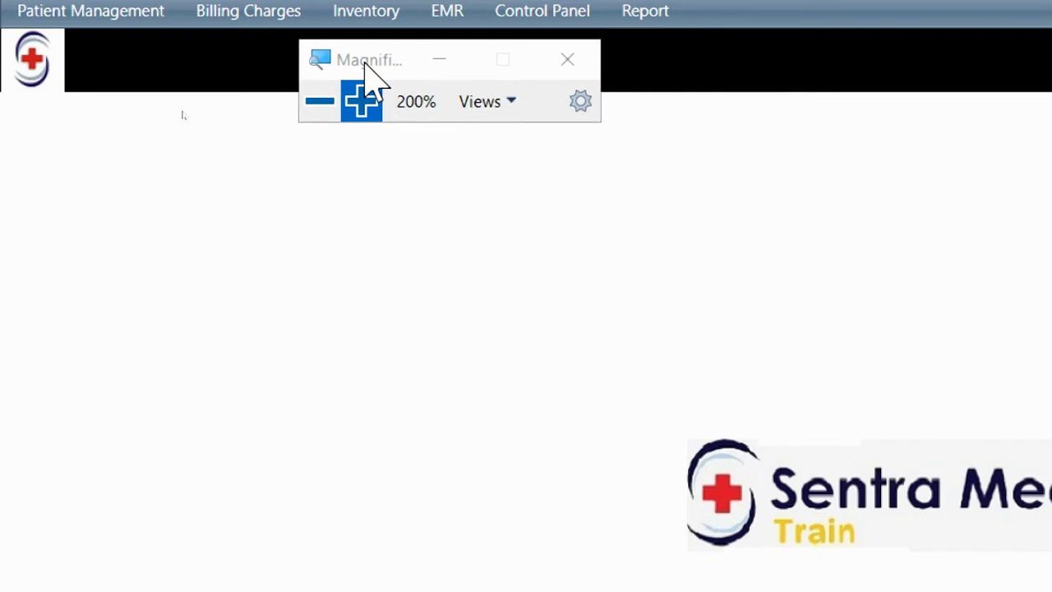
Open Patient Management > Inpatient > Check In Confirmation
mouse_move(83, 17)
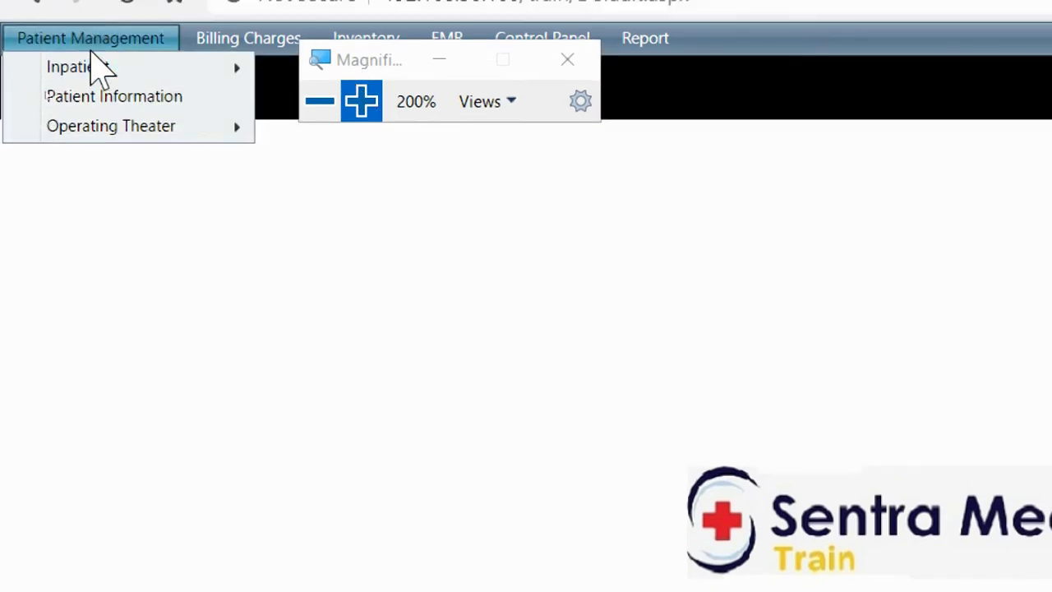
mouse_move(92, 56)
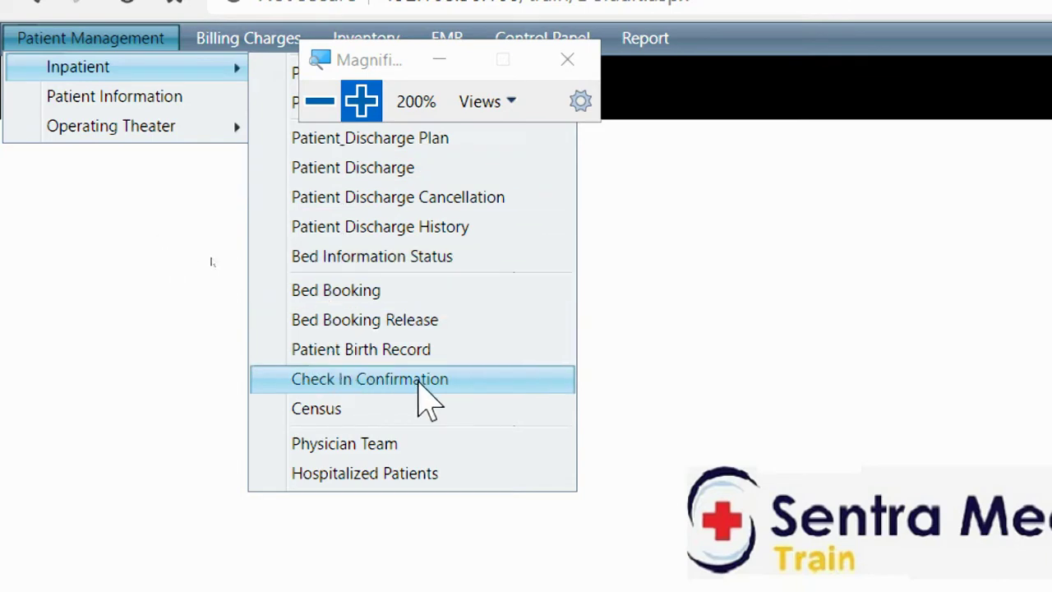
click(470, 386)
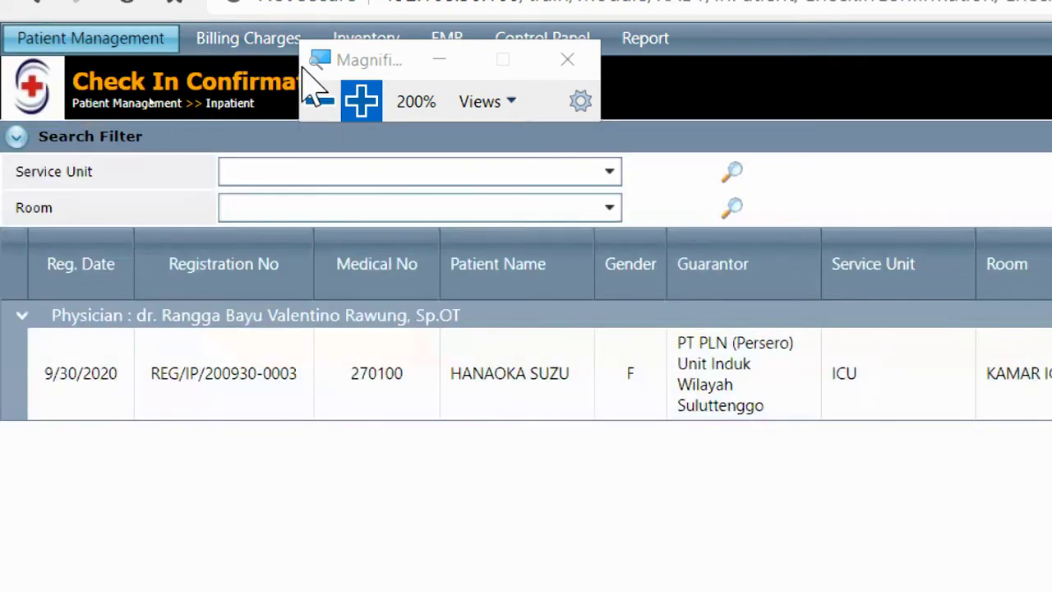
Start confirming the pending ICU patient's check-in from the orange row icon
click(319, 100)
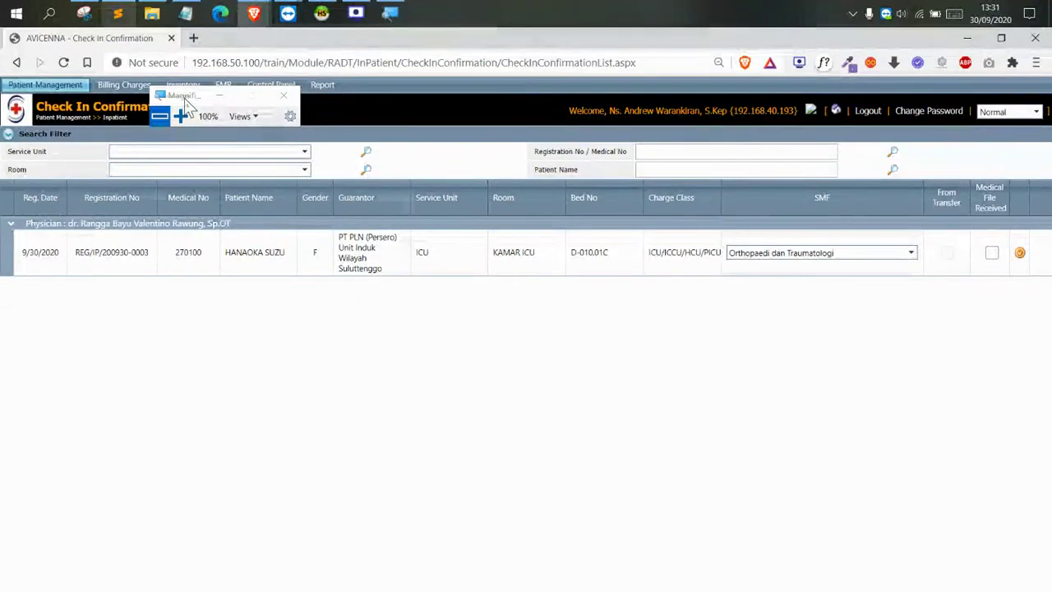
drag(190, 99, 919, 312)
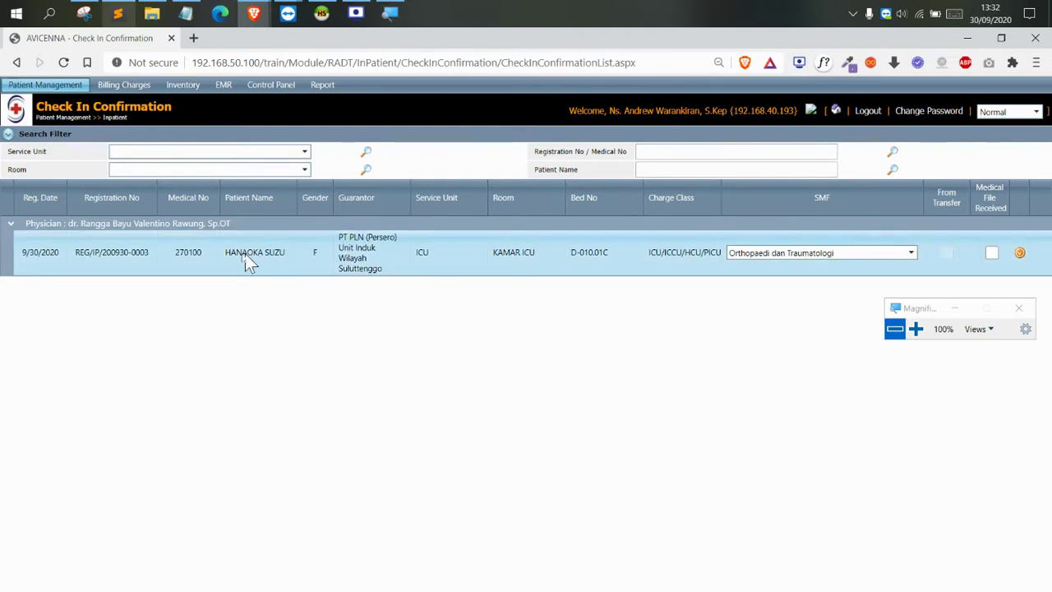
drag(226, 252, 253, 251)
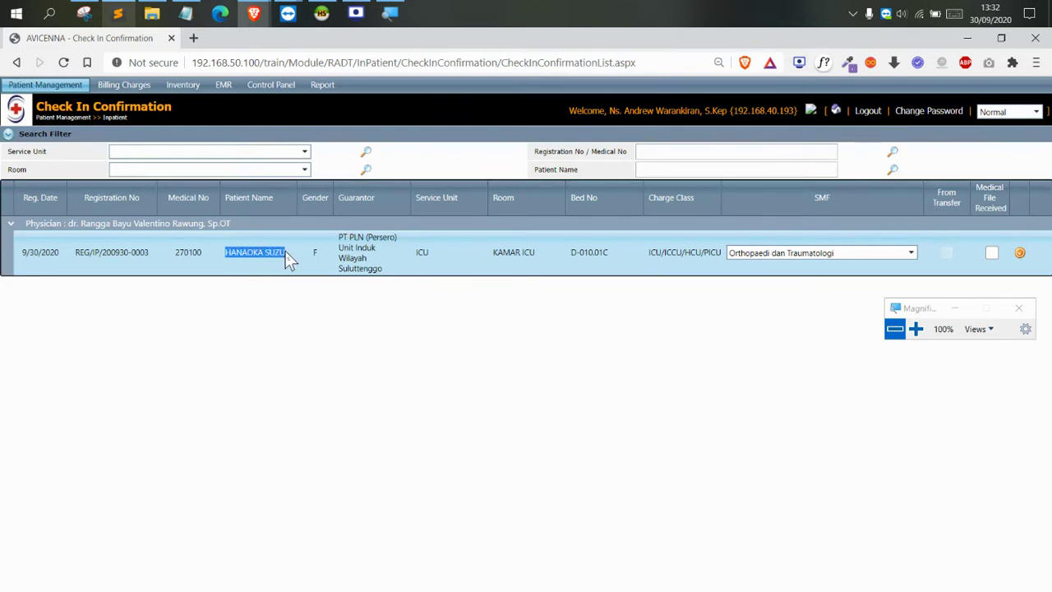
click(915, 329)
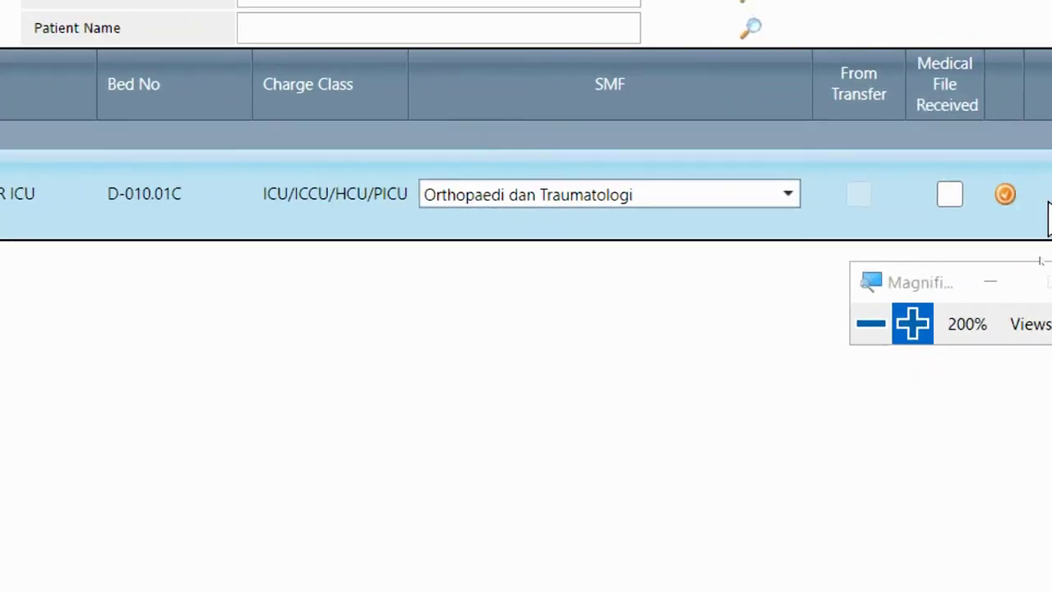
click(1006, 196)
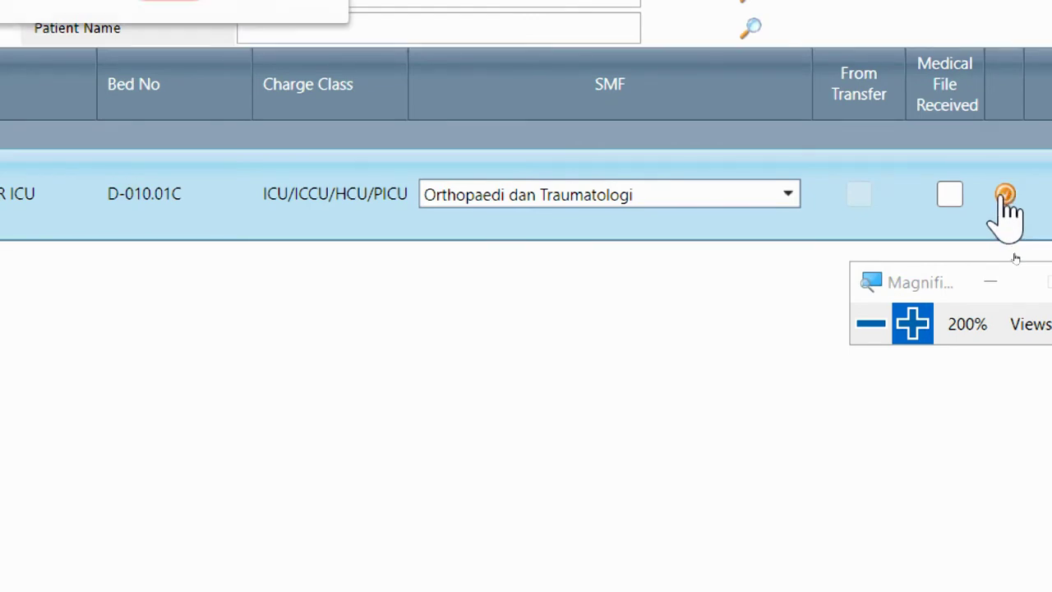
Accept the 'Are you sure to check in confirmed' prompt so the list empties
click(870, 323)
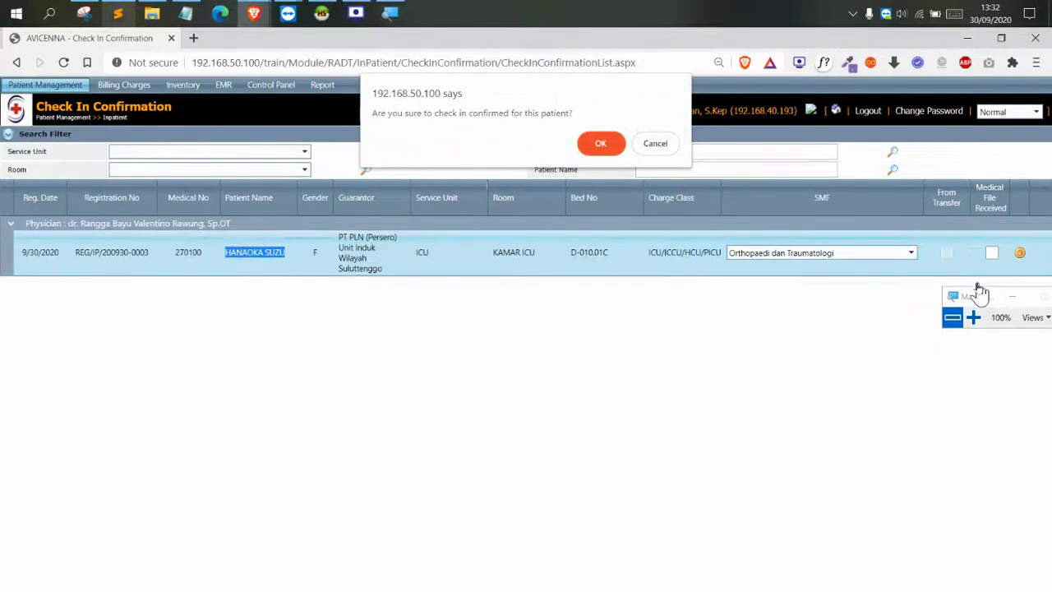
drag(967, 295, 506, 201)
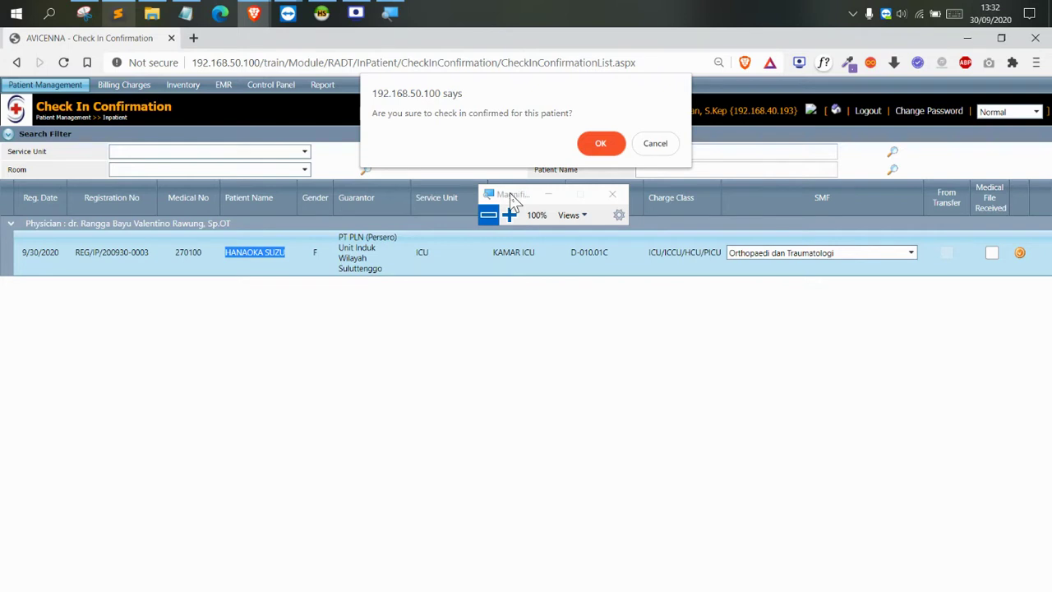
drag(510, 197, 428, 146)
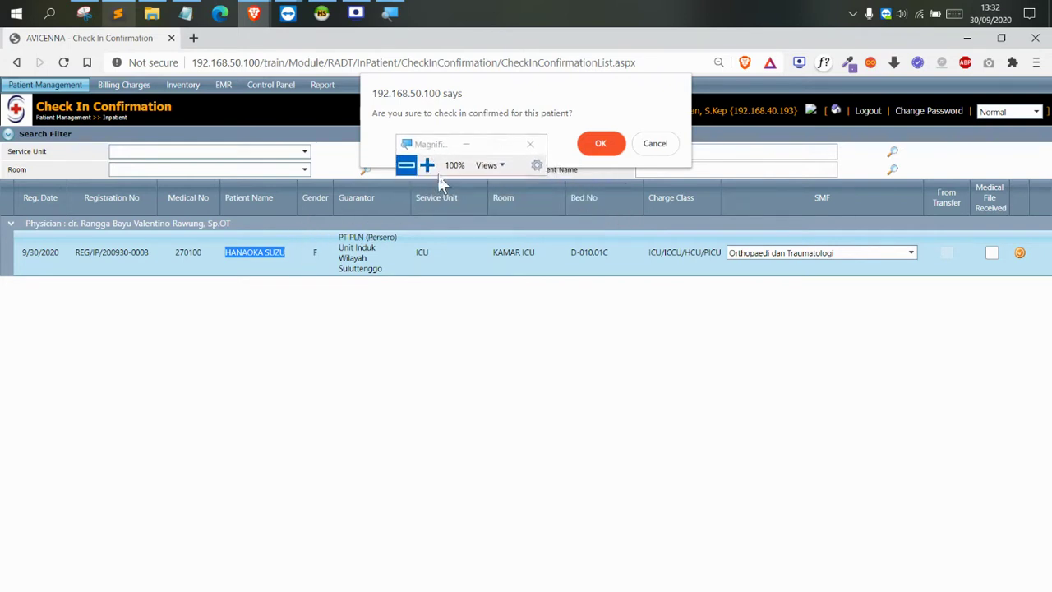
drag(431, 148, 496, 210)
click(600, 144)
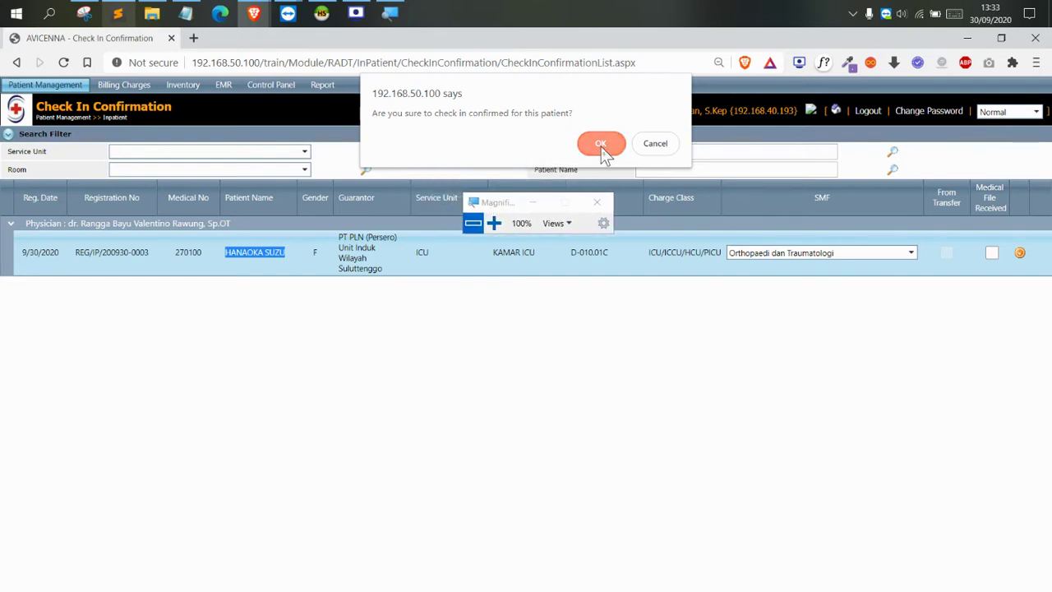
drag(482, 204, 898, 549)
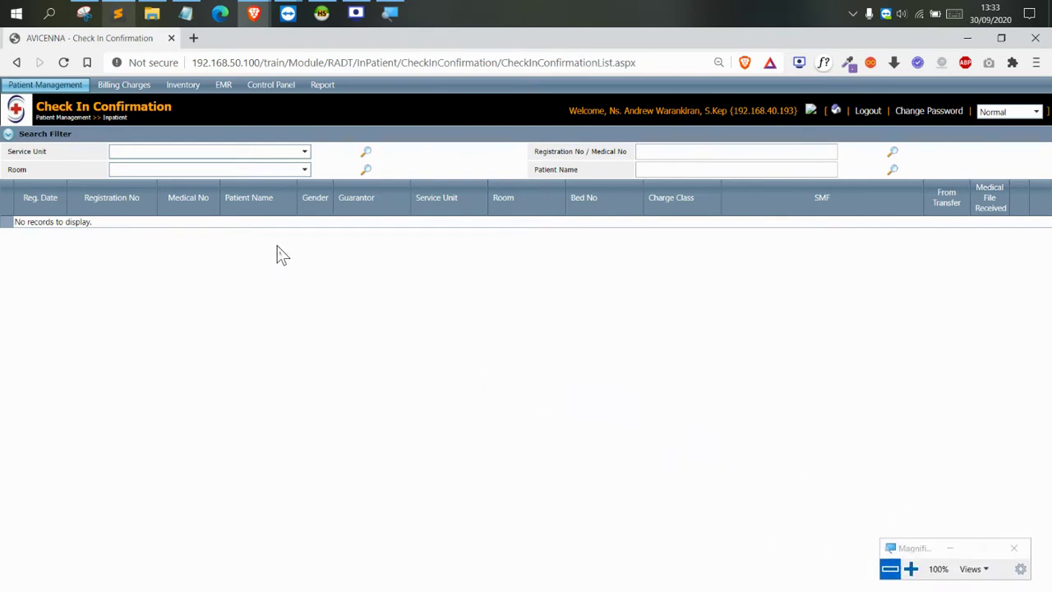
Reset the page zoom and bring up the Billing Charges > Service Unit submenu
key(ctrl+plus)
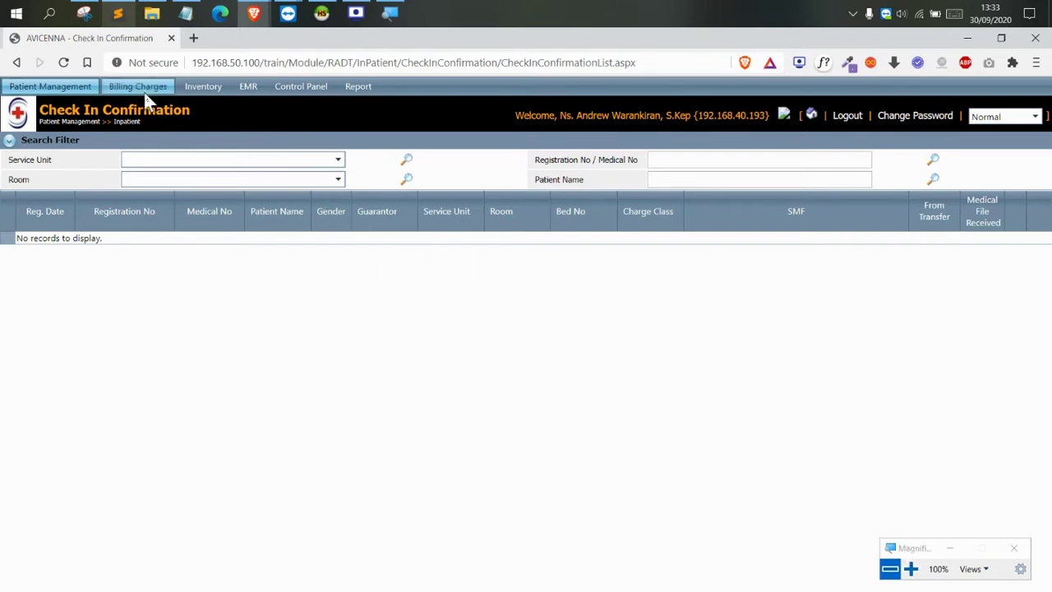
mouse_move(143, 92)
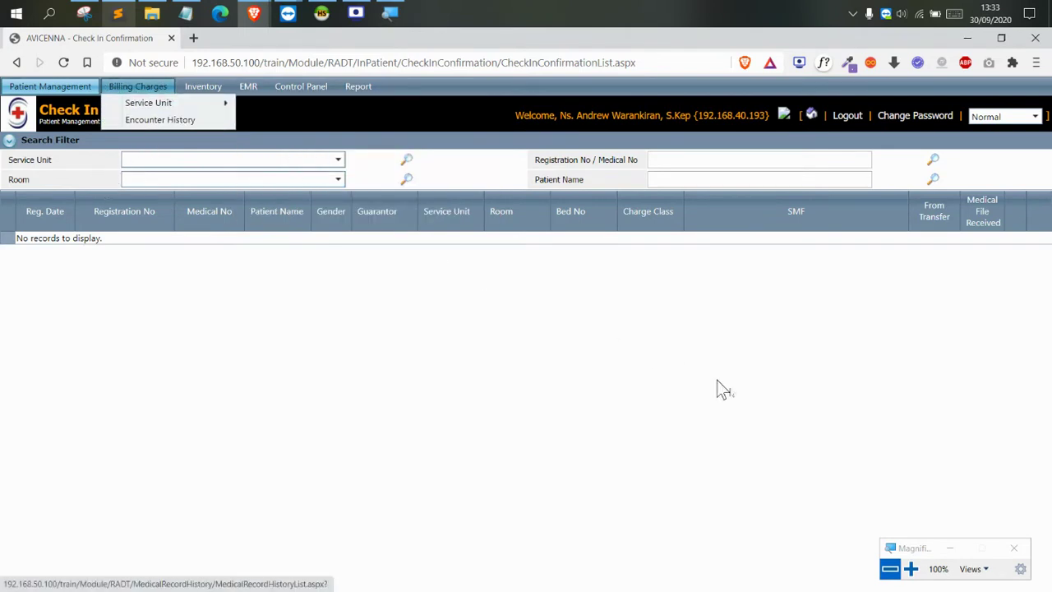
click(911, 568)
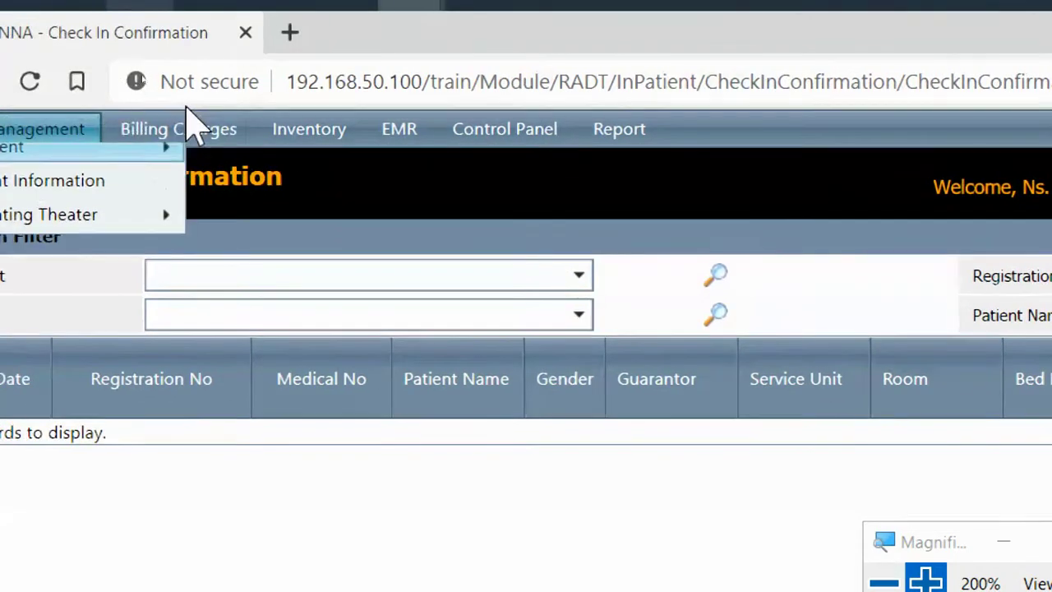
mouse_move(186, 136)
mouse_move(216, 164)
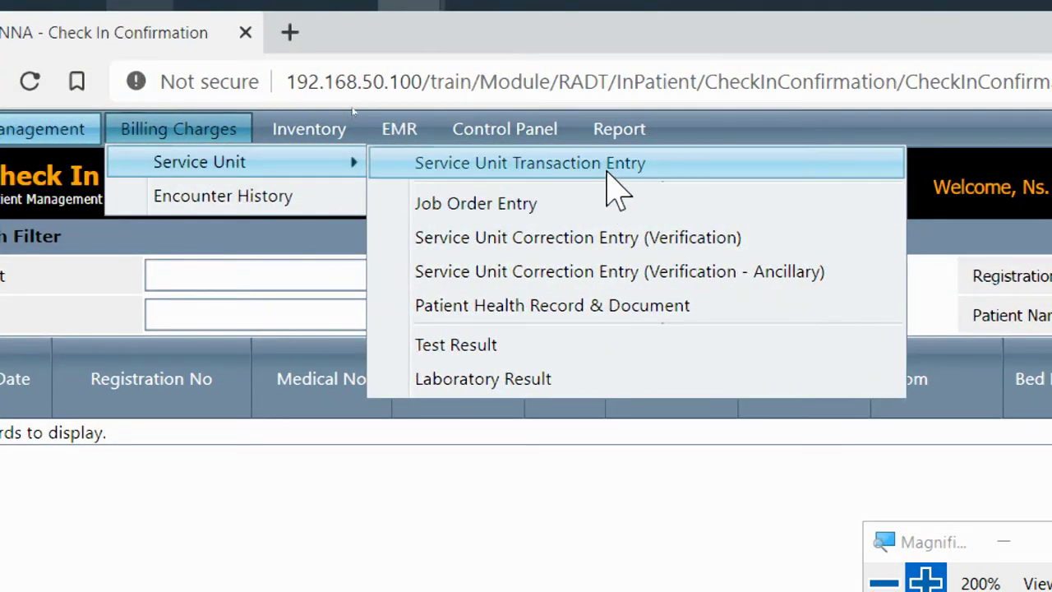
Open the Service Unit Transaction Entry page
click(606, 171)
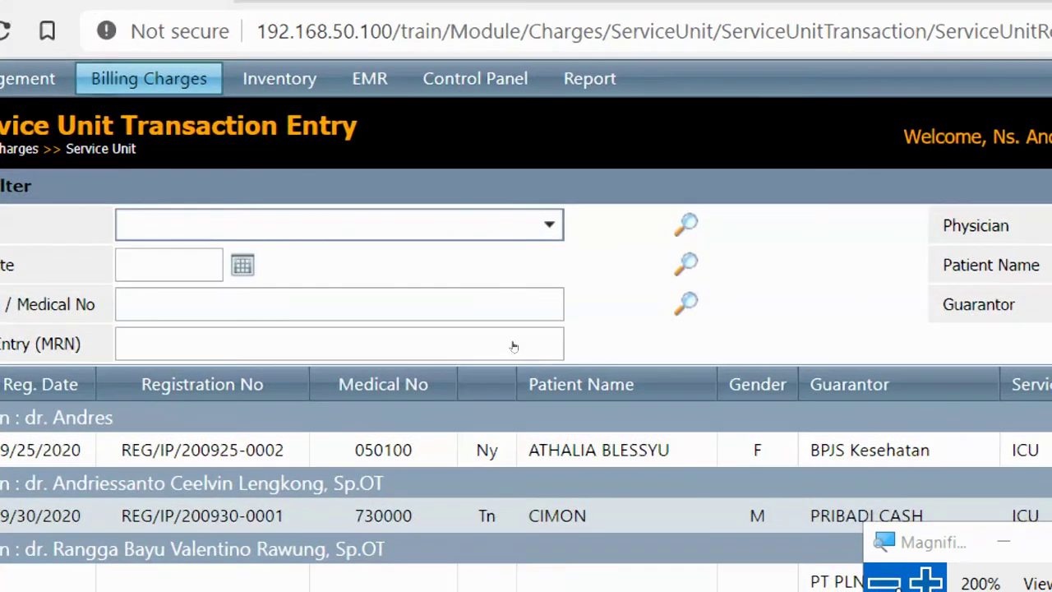
click(883, 580)
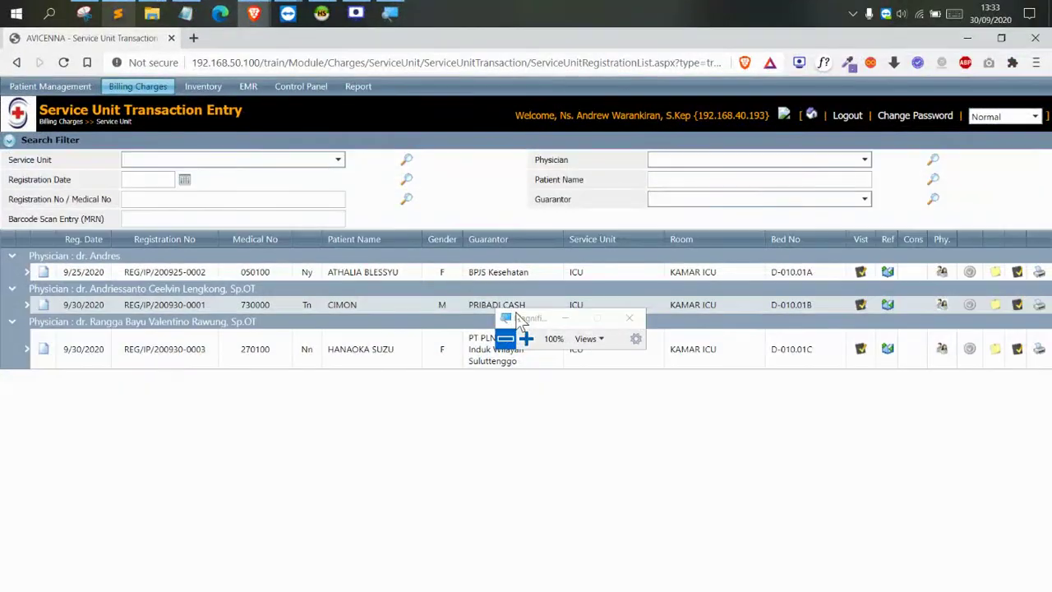
drag(519, 320, 919, 381)
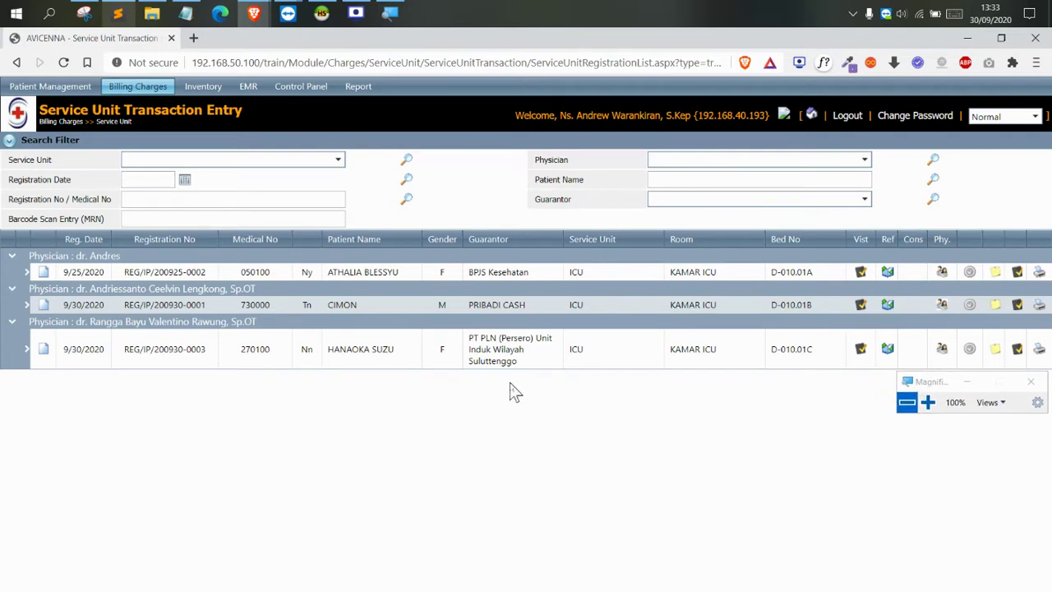
drag(42, 108, 240, 115)
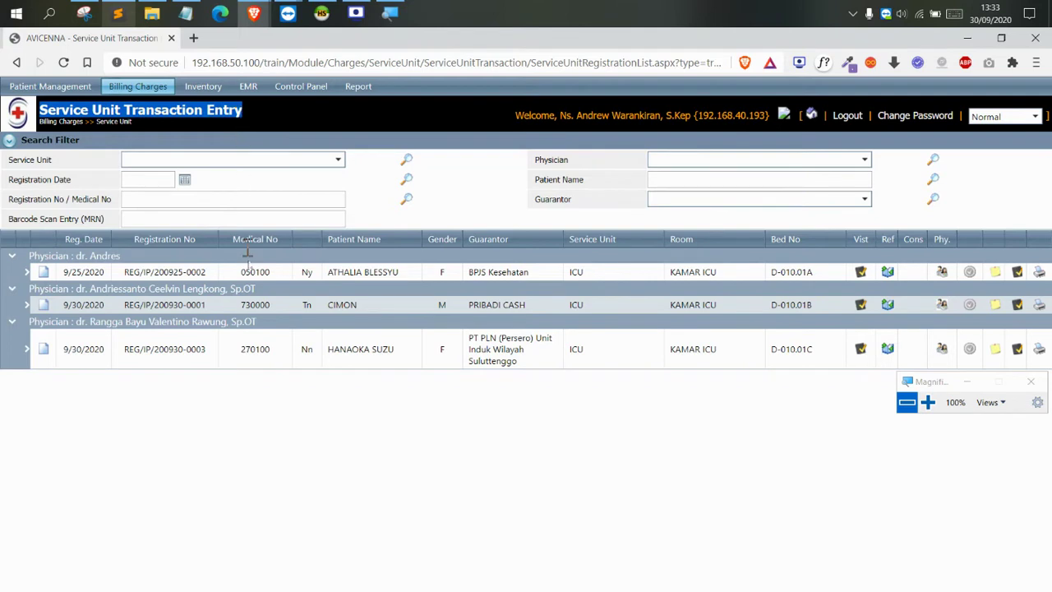
click(321, 453)
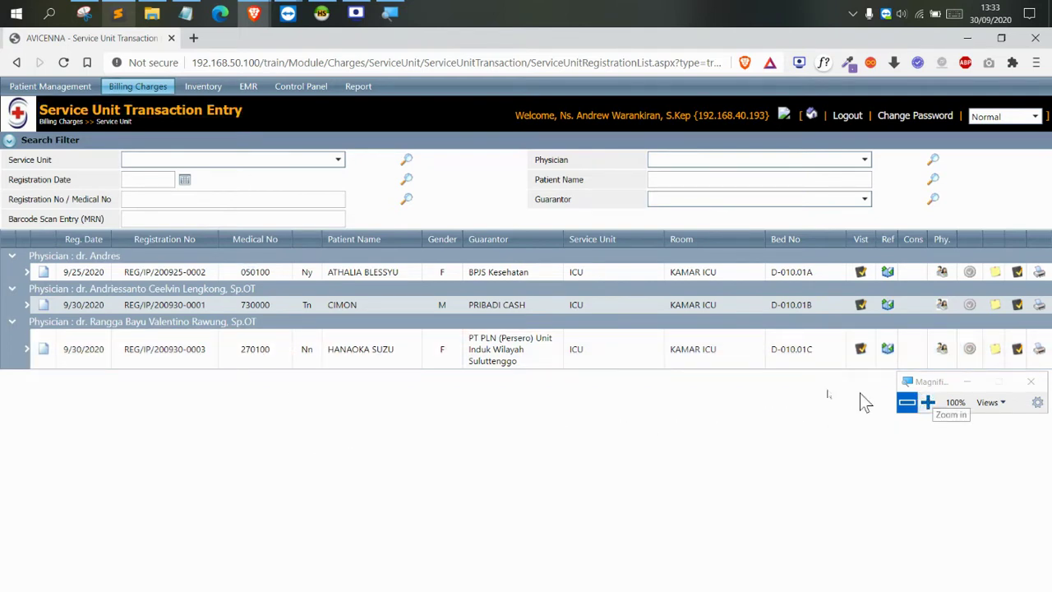
Copy the patient's surname into the Patient Name filter and search by it
double_click(335, 358)
key(ctrl+c)
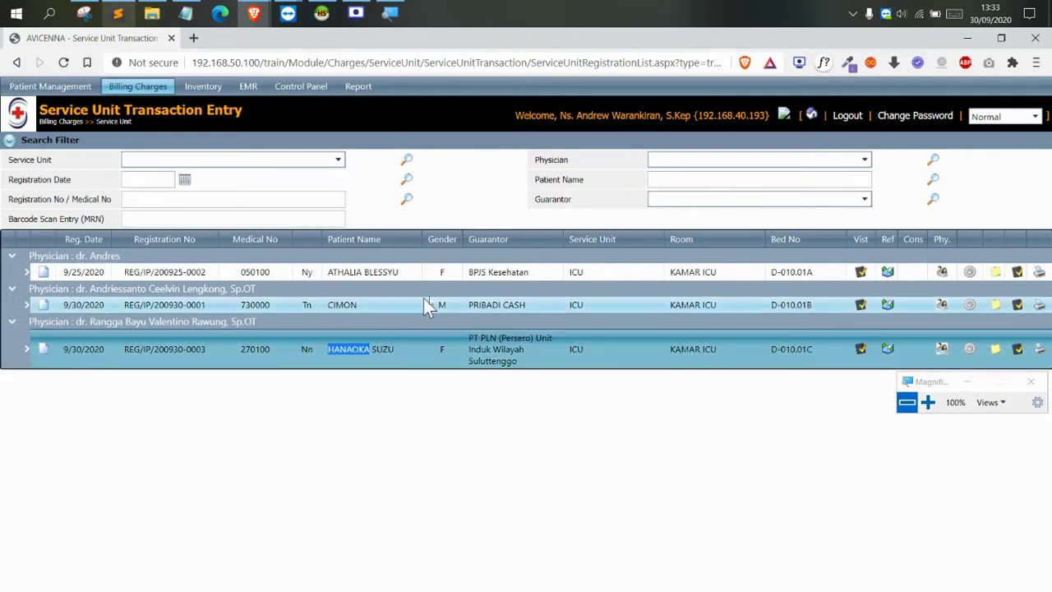
click(672, 181)
key(ctrl+v)
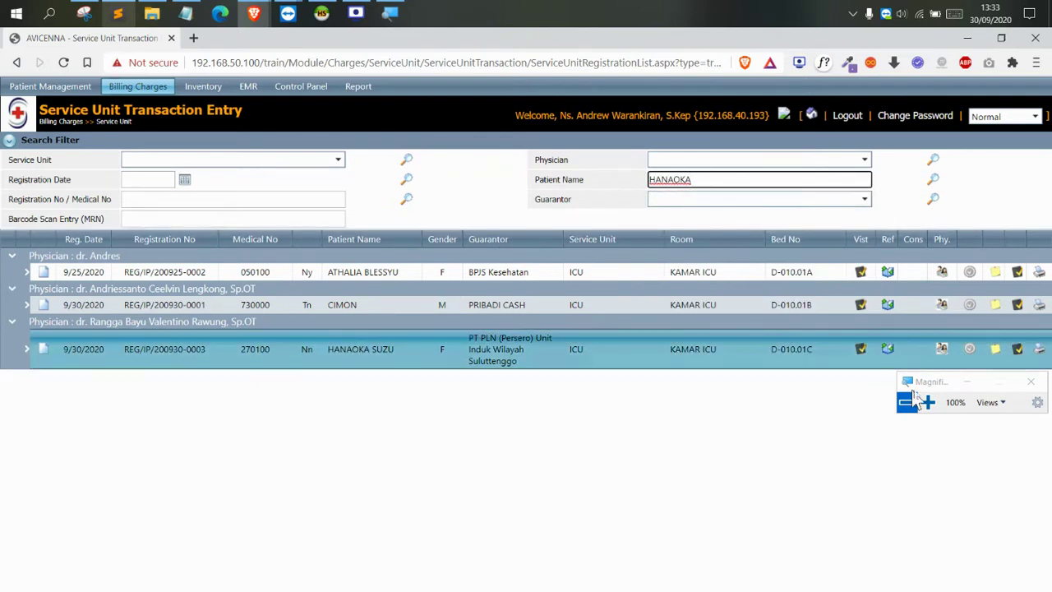
click(926, 401)
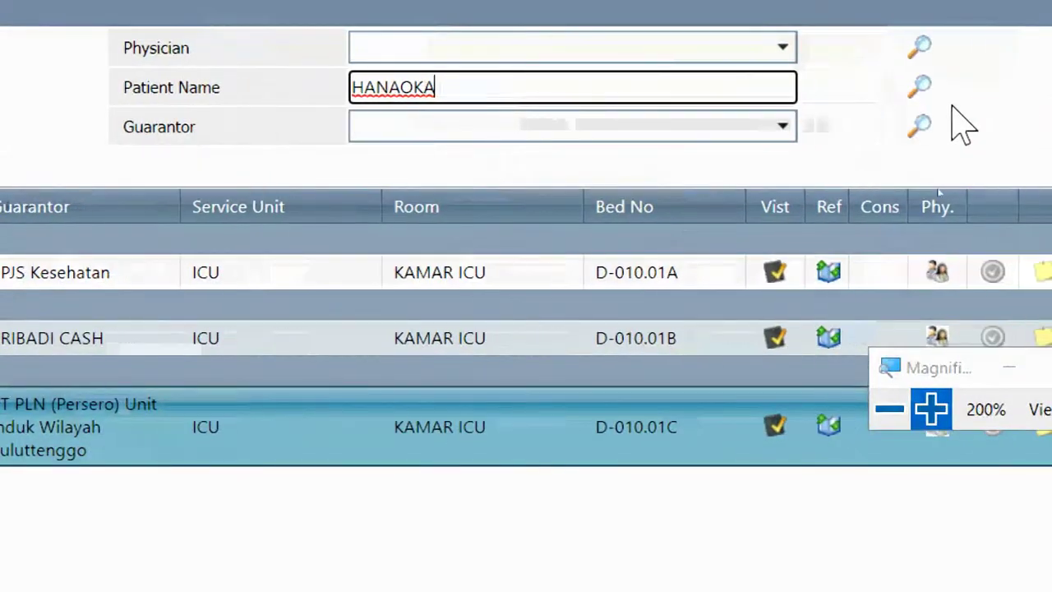
click(917, 87)
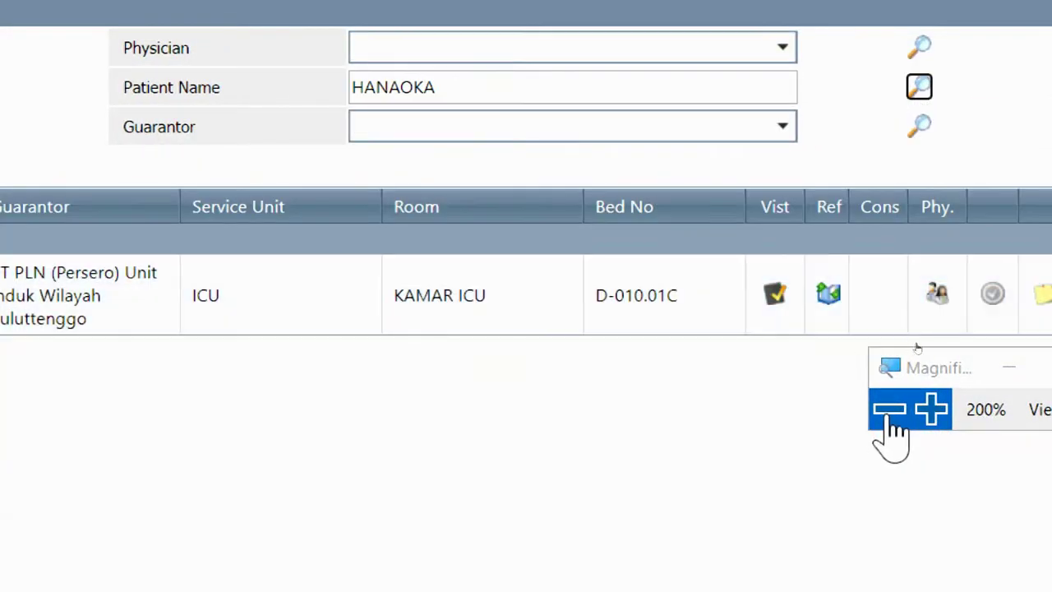
click(889, 411)
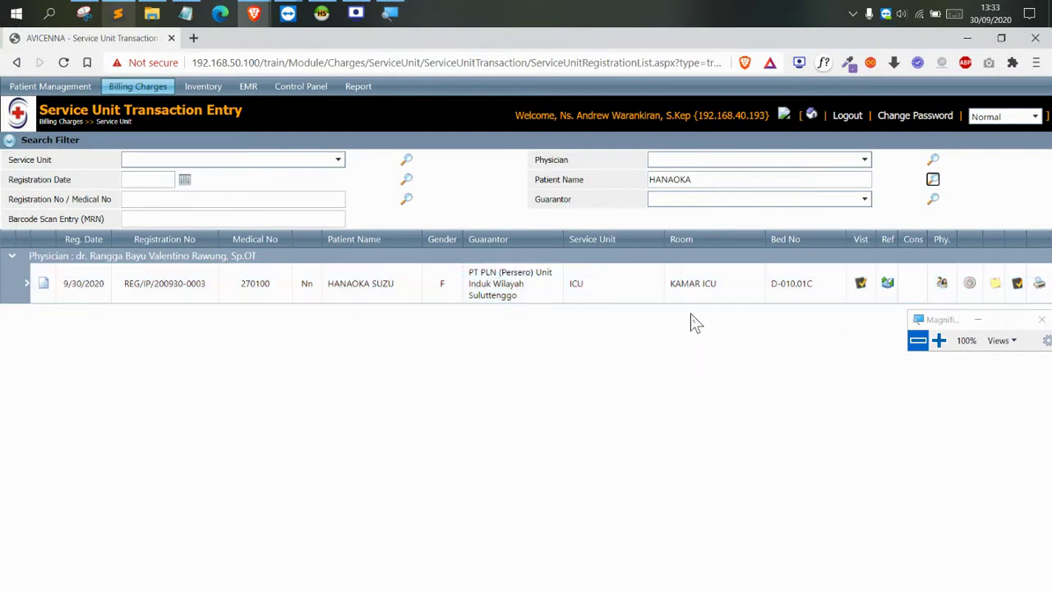
Start a new transaction for her bed D-010.01C registration
drag(937, 319, 284, 318)
click(296, 340)
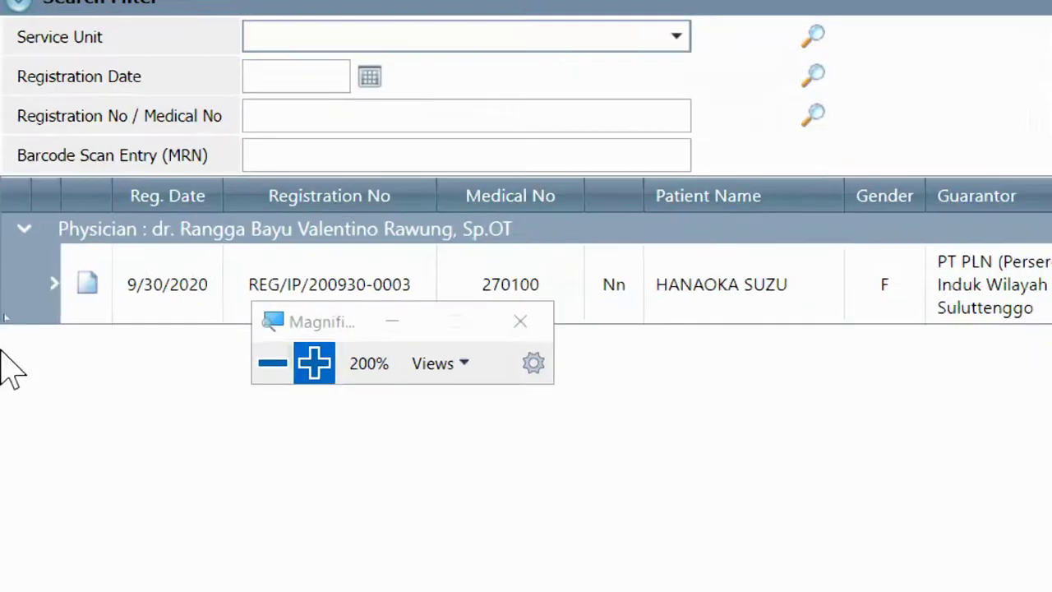
click(89, 288)
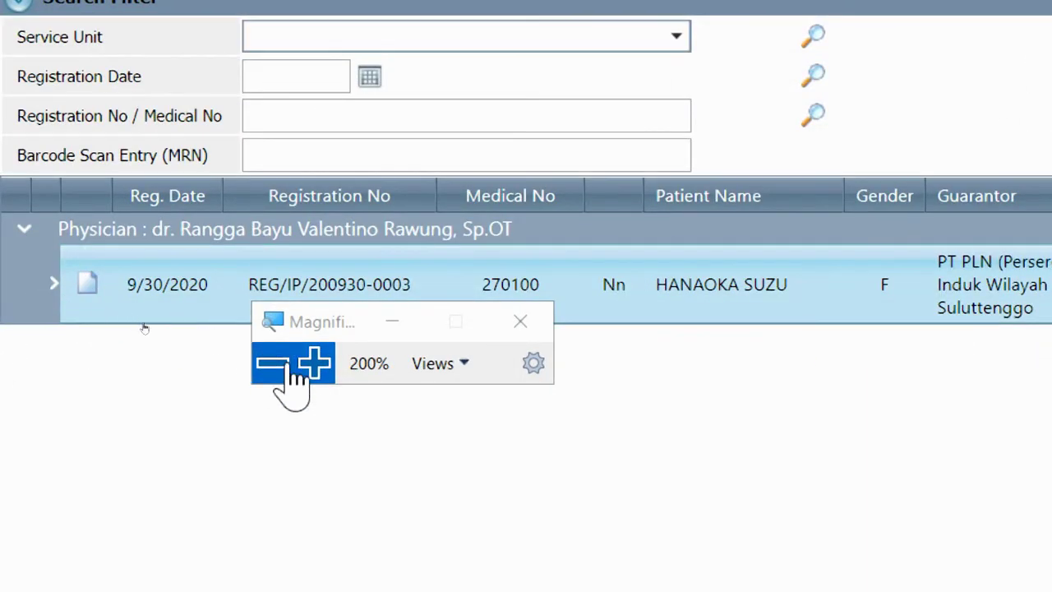
click(246, 363)
drag(175, 308, 359, 314)
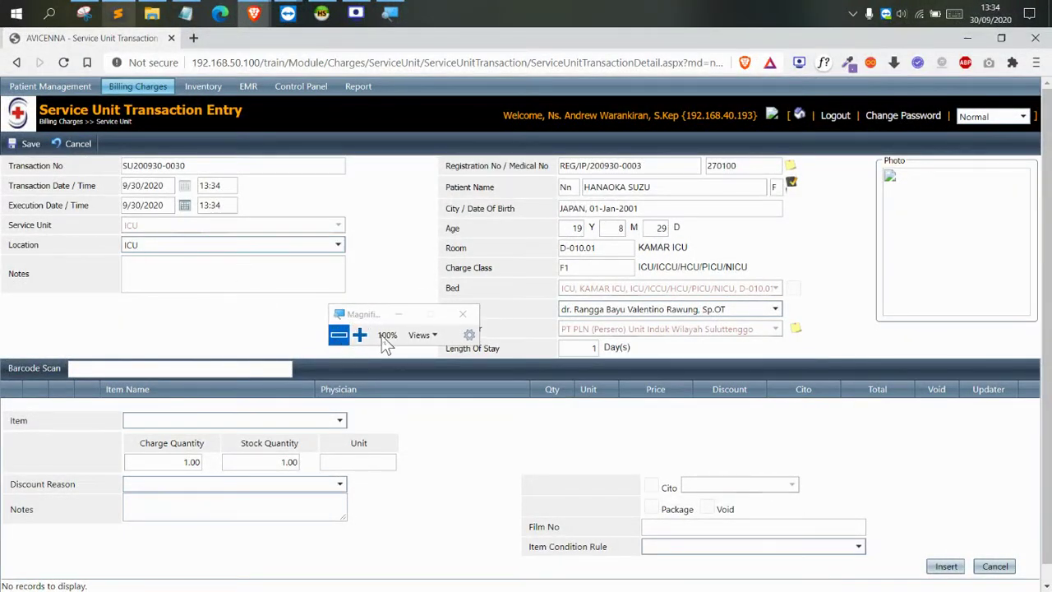
click(362, 337)
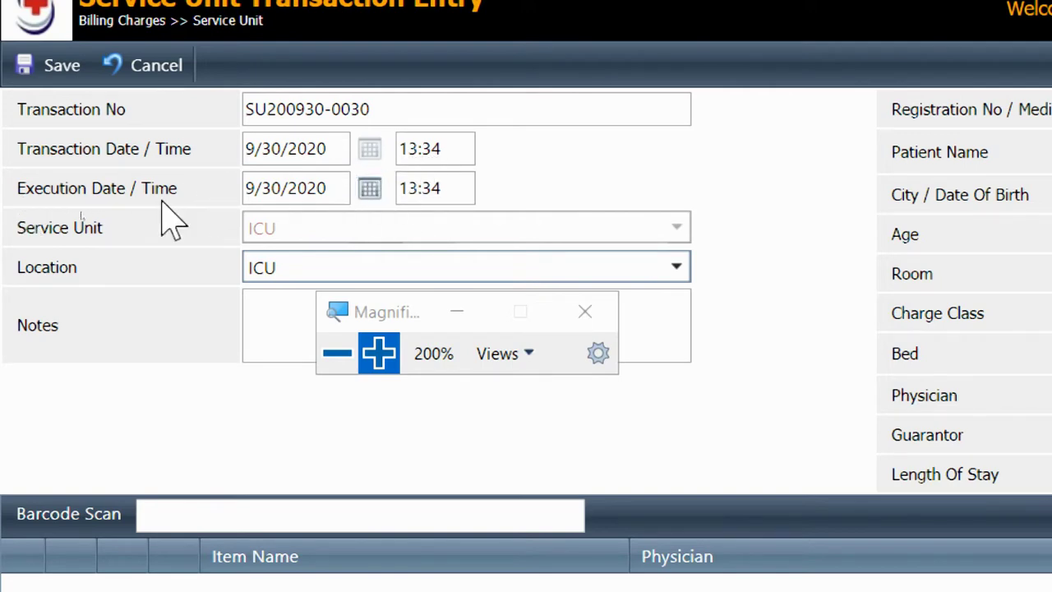
click(369, 190)
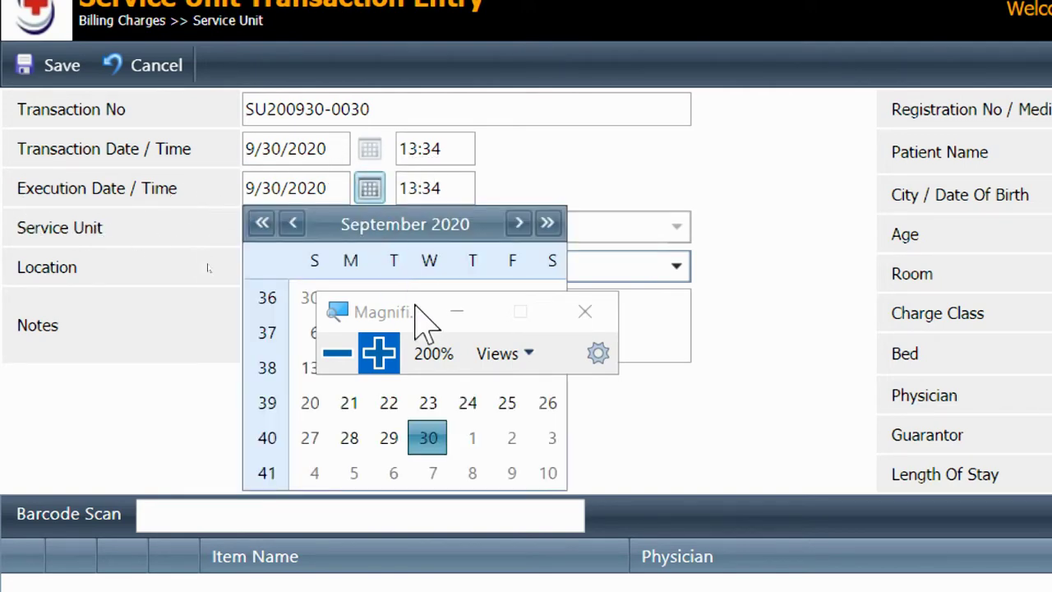
drag(422, 321, 694, 287)
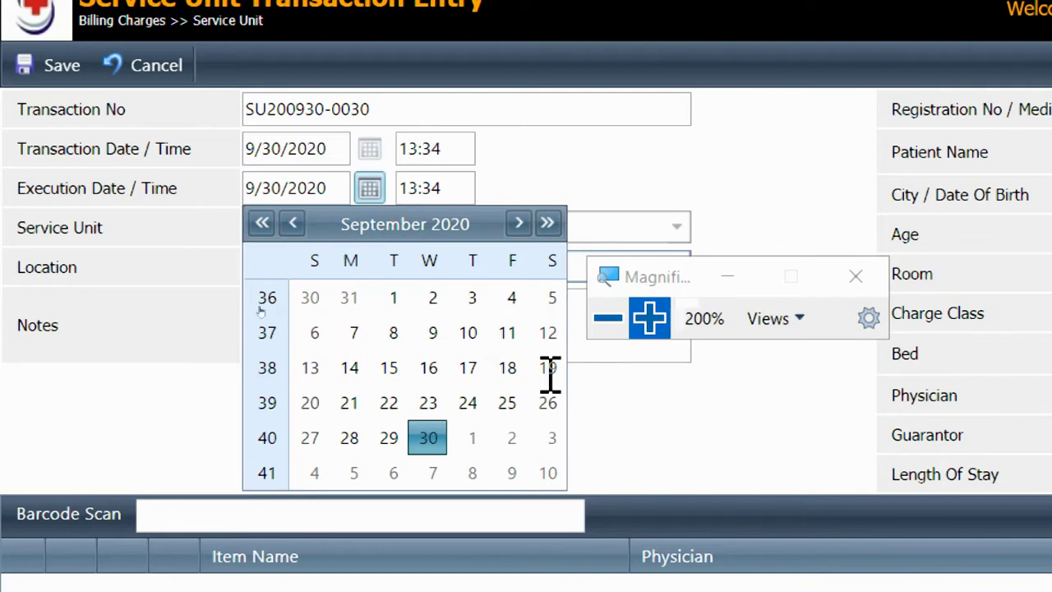
Try September 30 and October 1, then pick September 29, 2020 as execution date
click(388, 440)
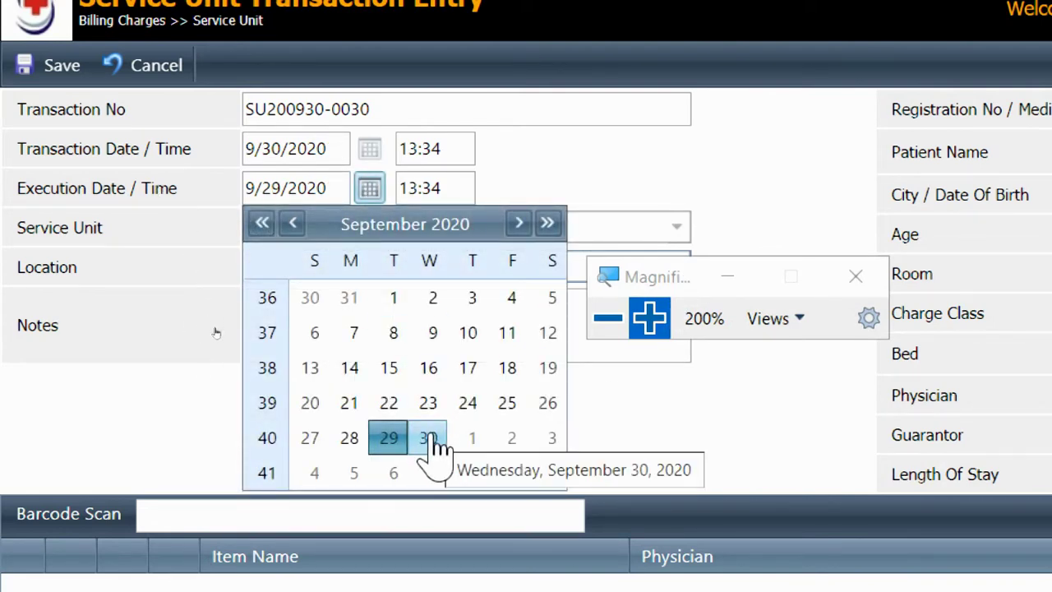
click(434, 442)
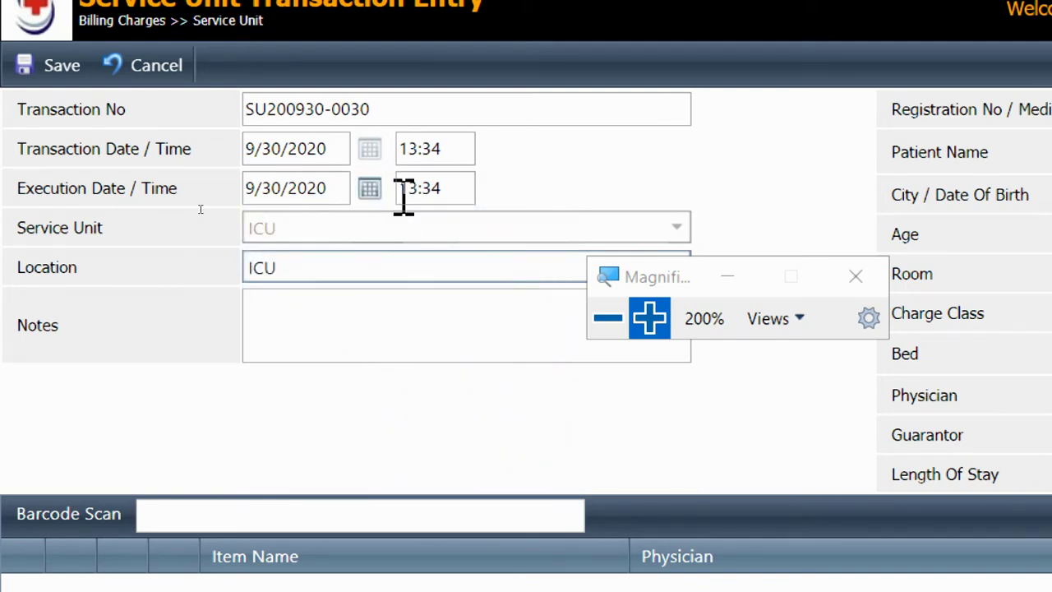
click(370, 190)
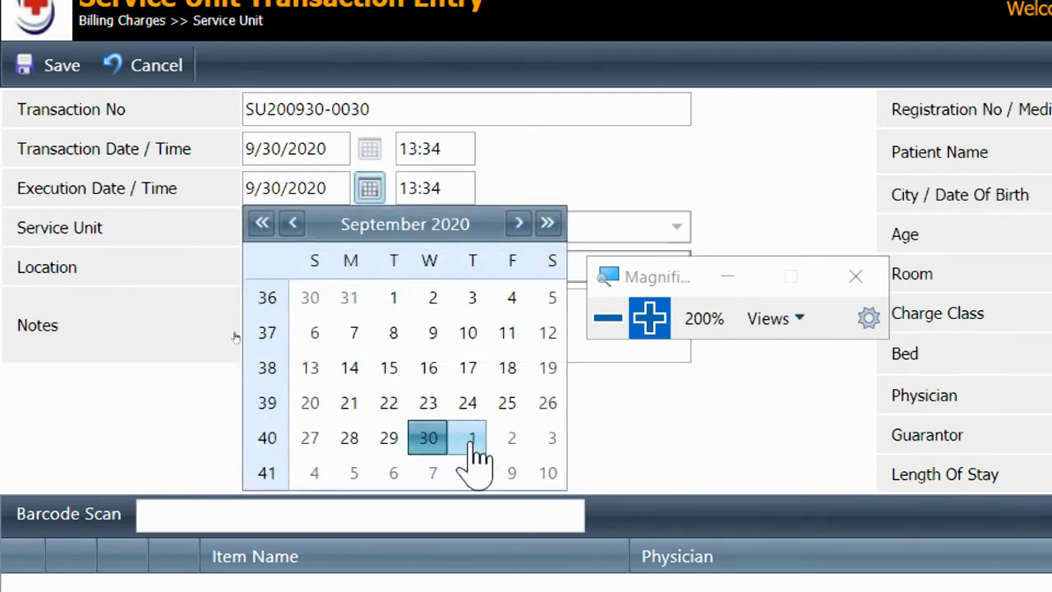
click(472, 443)
click(369, 190)
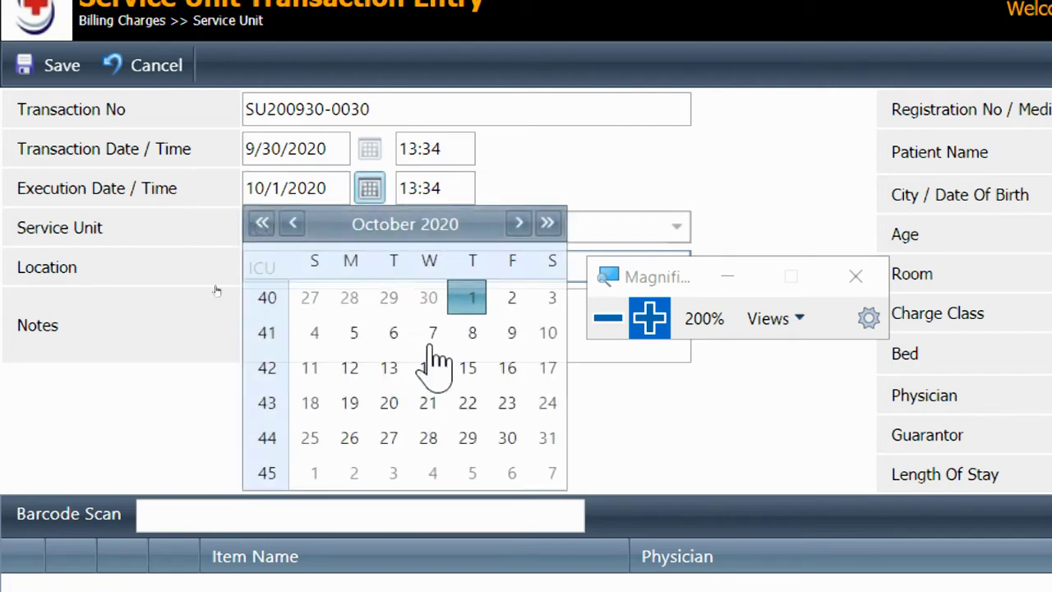
click(292, 223)
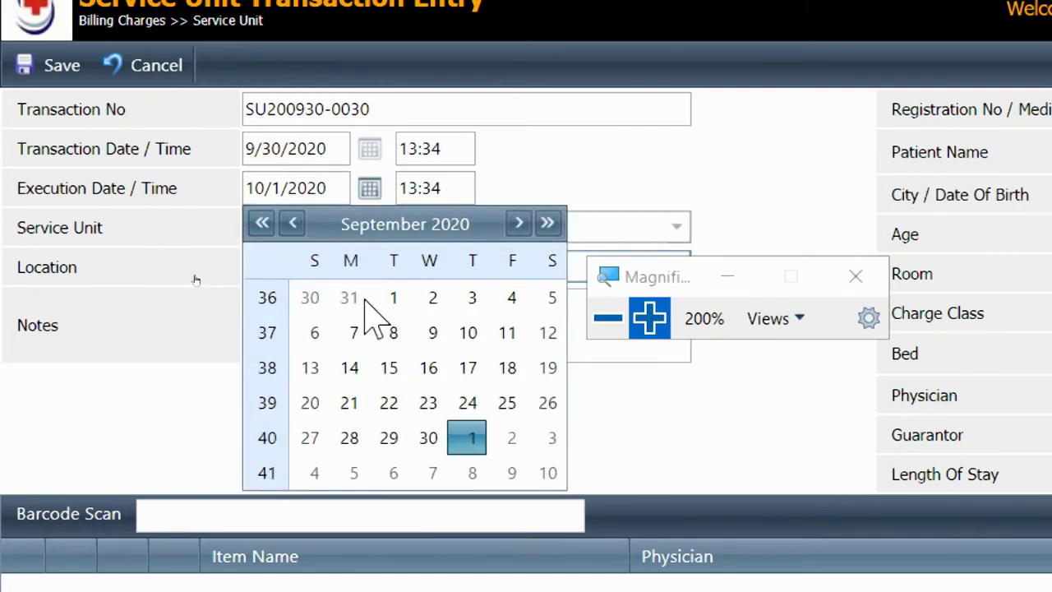
click(428, 438)
click(367, 190)
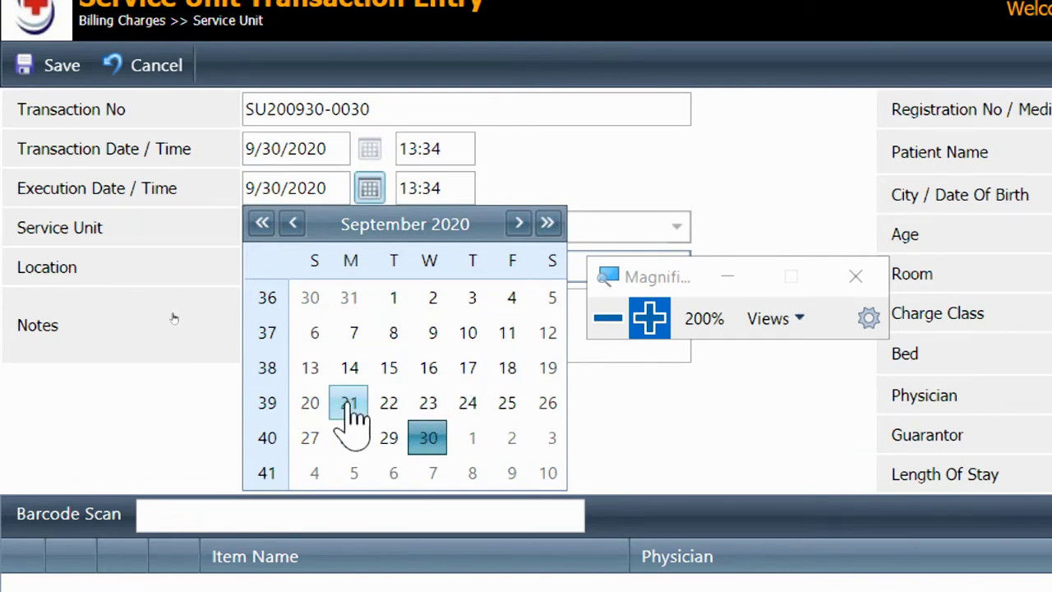
click(384, 437)
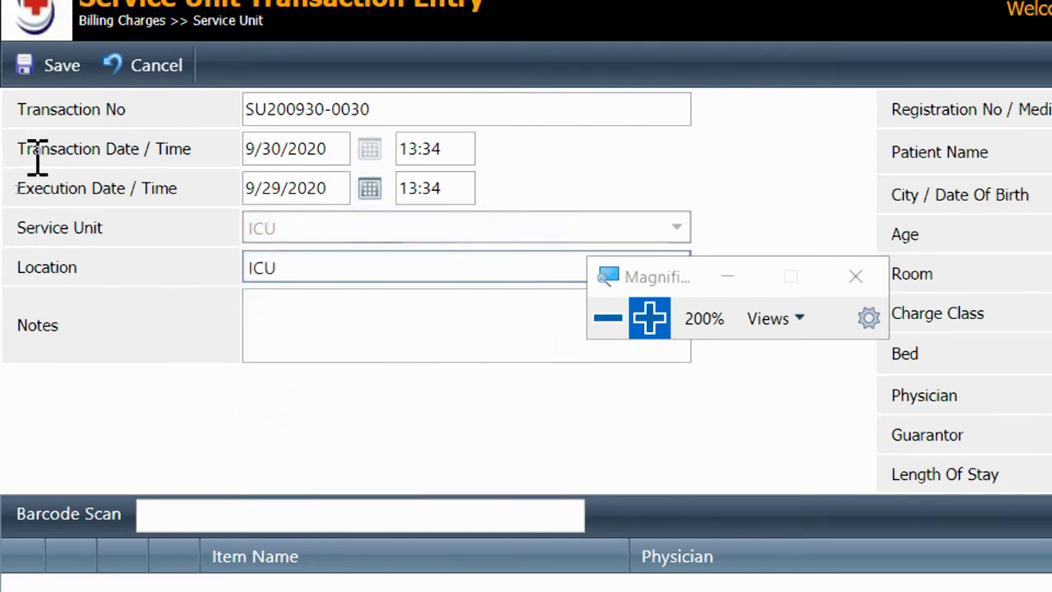
drag(21, 151, 219, 169)
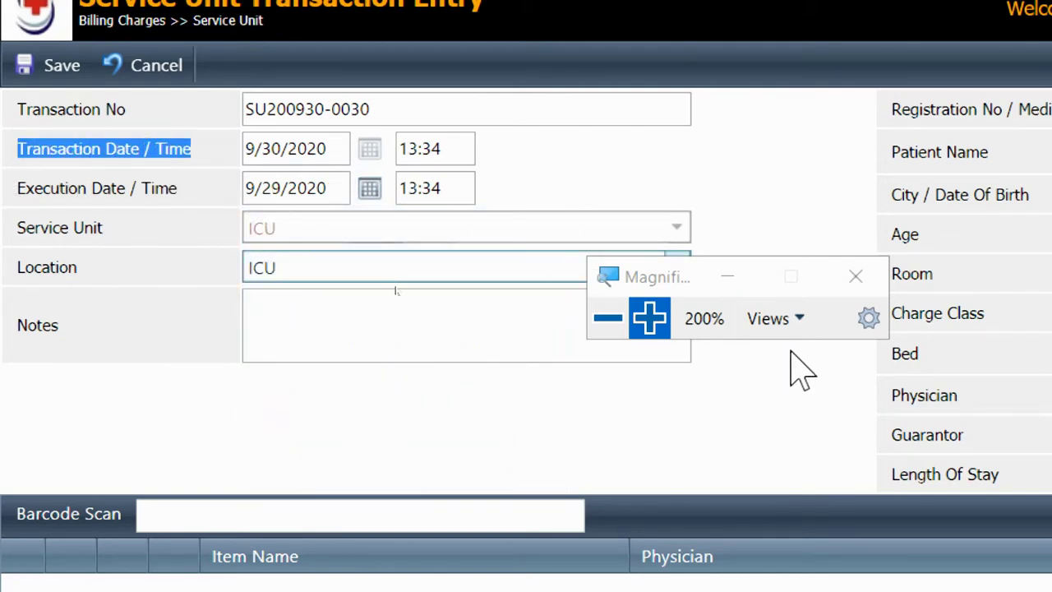
triple_click(331, 146)
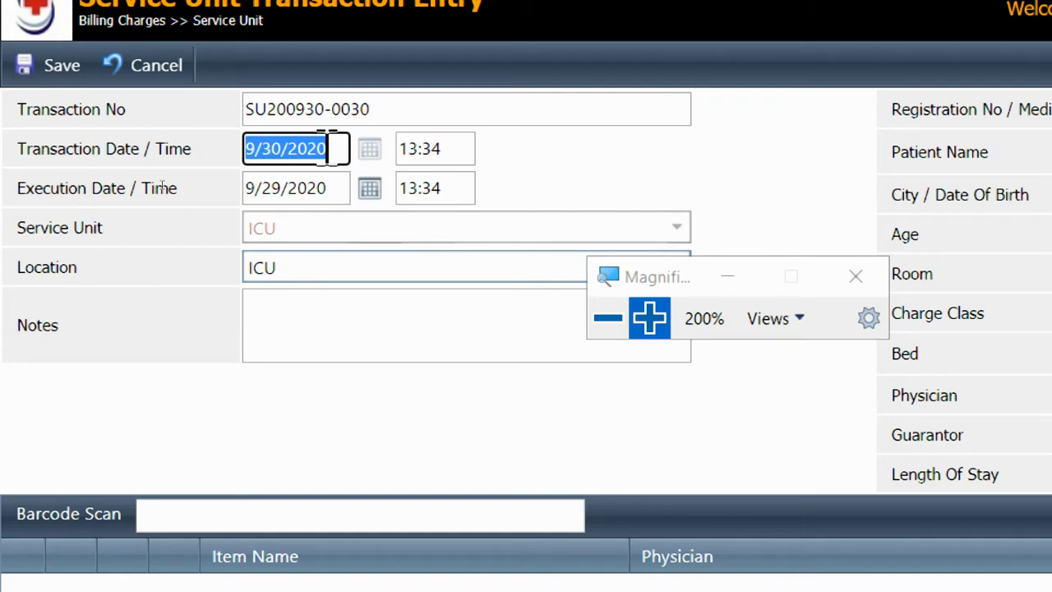
click(331, 147)
drag(26, 150, 151, 151)
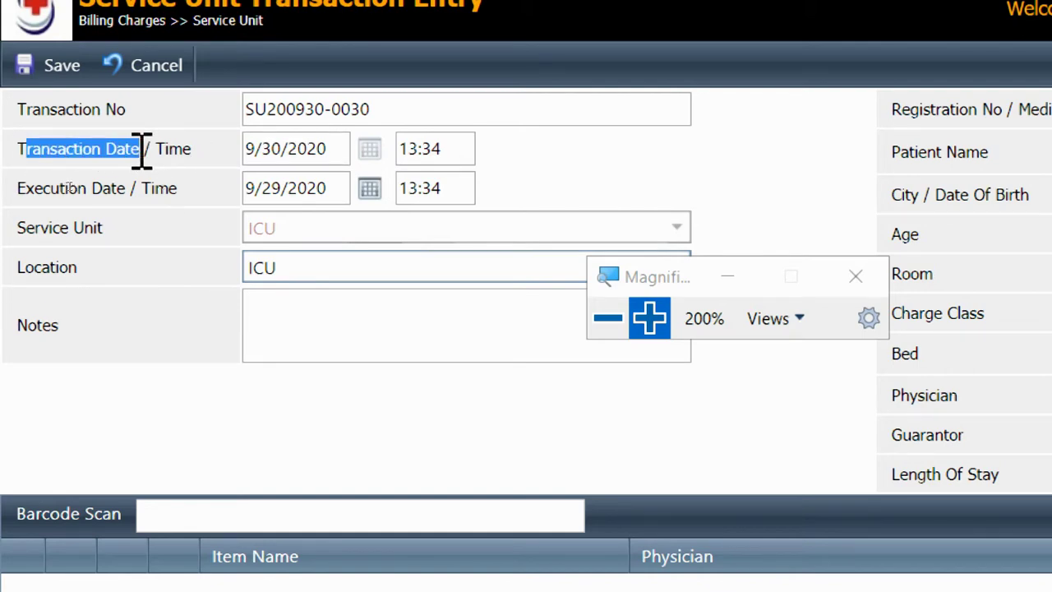
drag(36, 182, 124, 188)
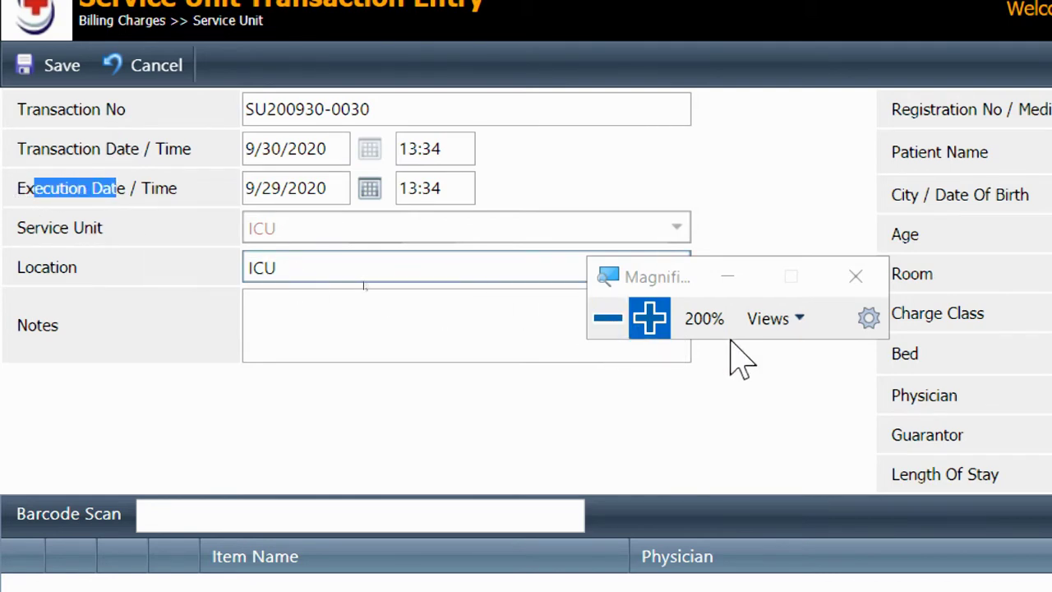
click(608, 322)
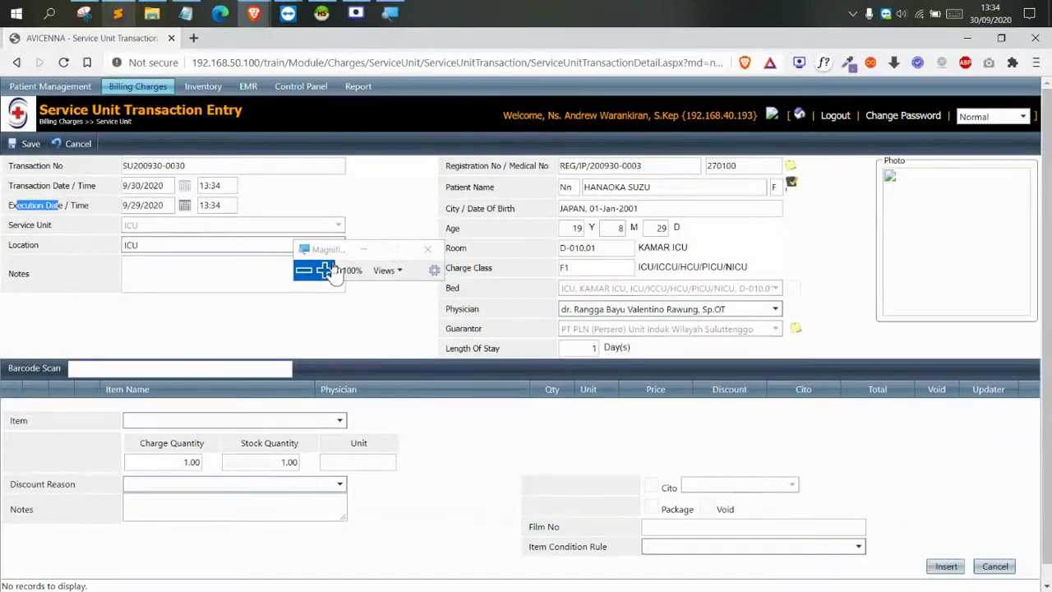
Browse the Item dropdown's chargeable items such as ambulance, capnograph and Monitor ECG
drag(335, 259, 474, 394)
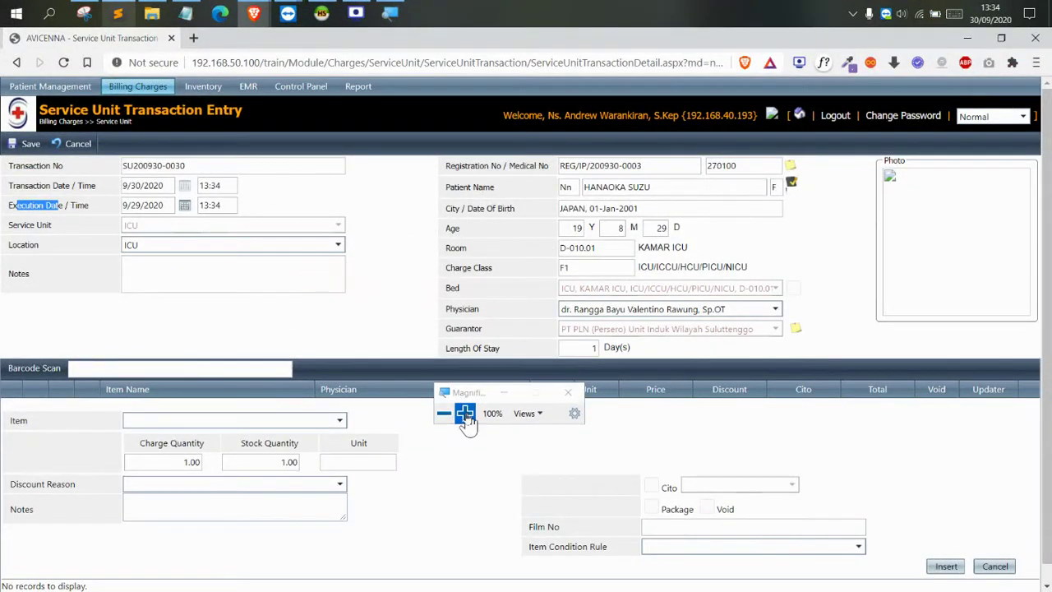
click(465, 408)
click(304, 446)
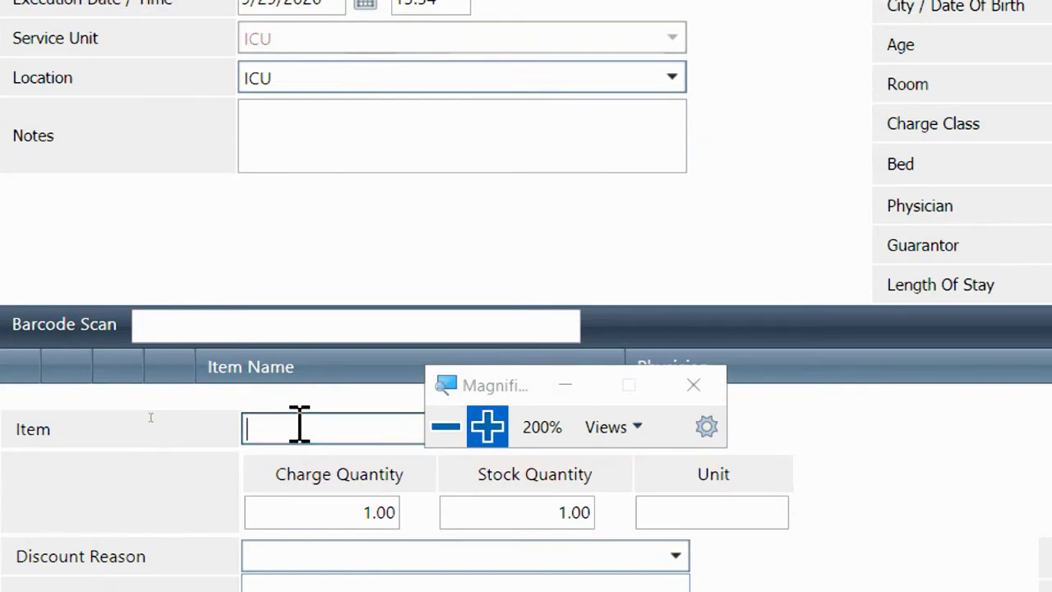
click(445, 443)
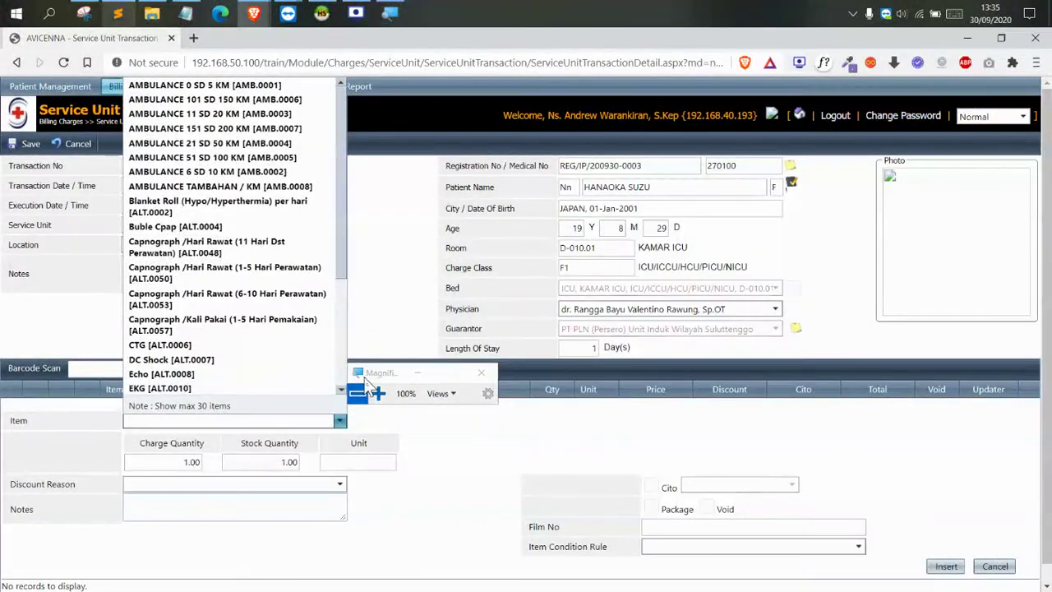
scroll(337, 296, down, 5)
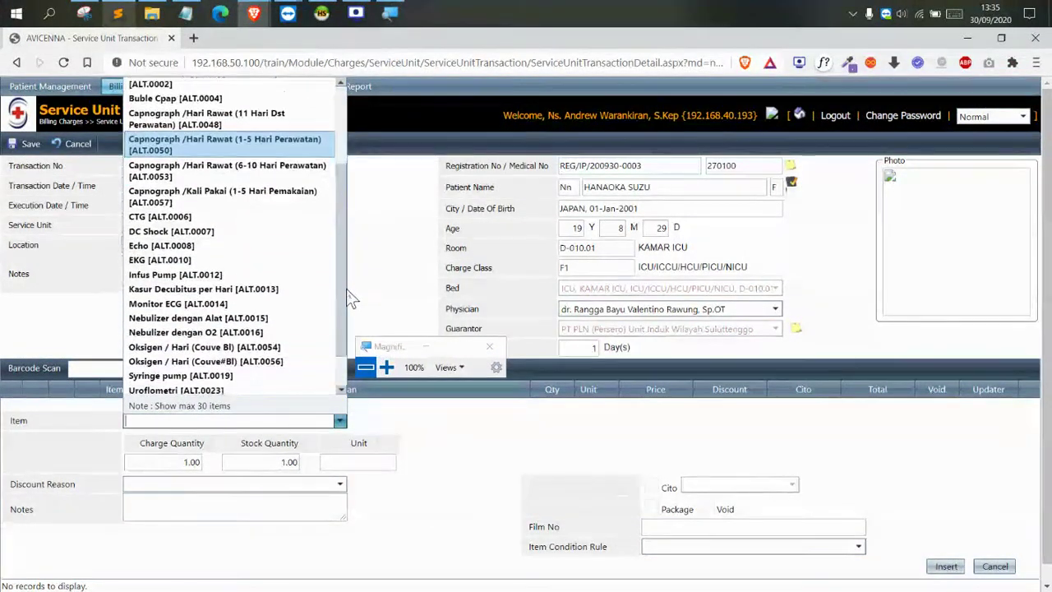
scroll(341, 240, up, 4)
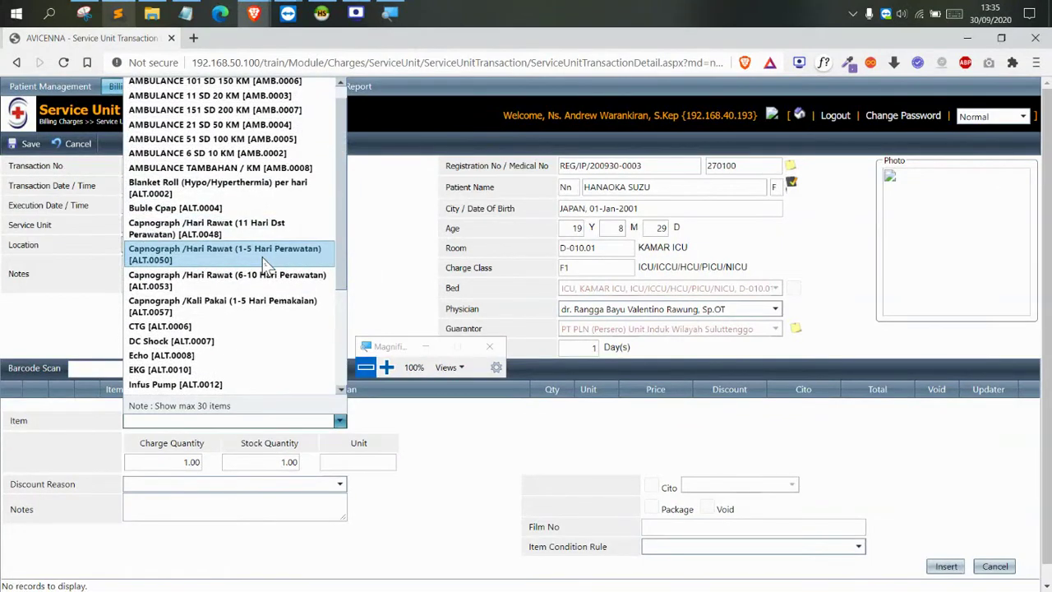
scroll(265, 260, down, 3)
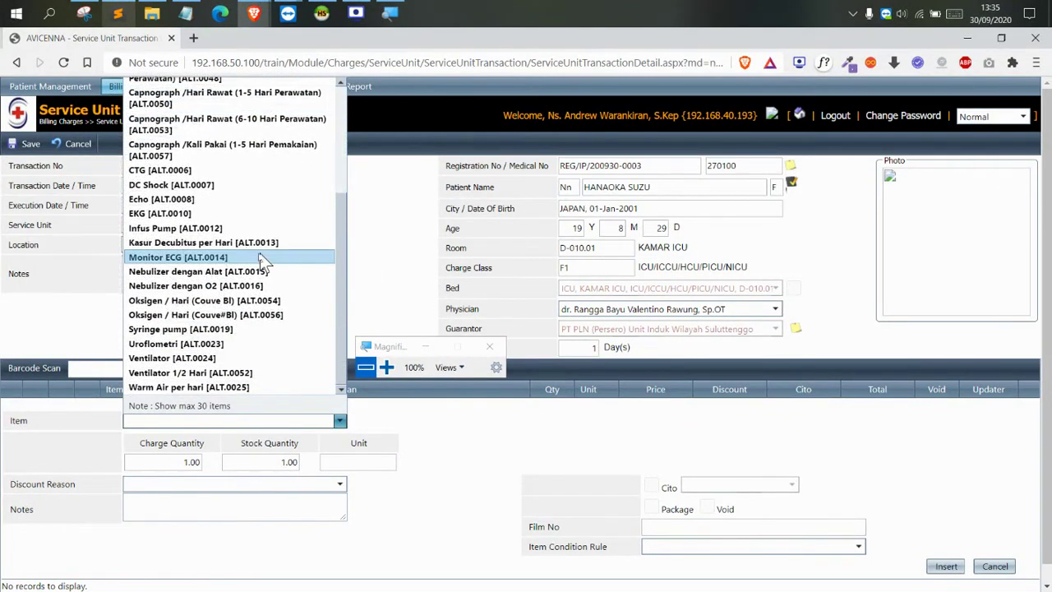
scroll(194, 346, up, 4)
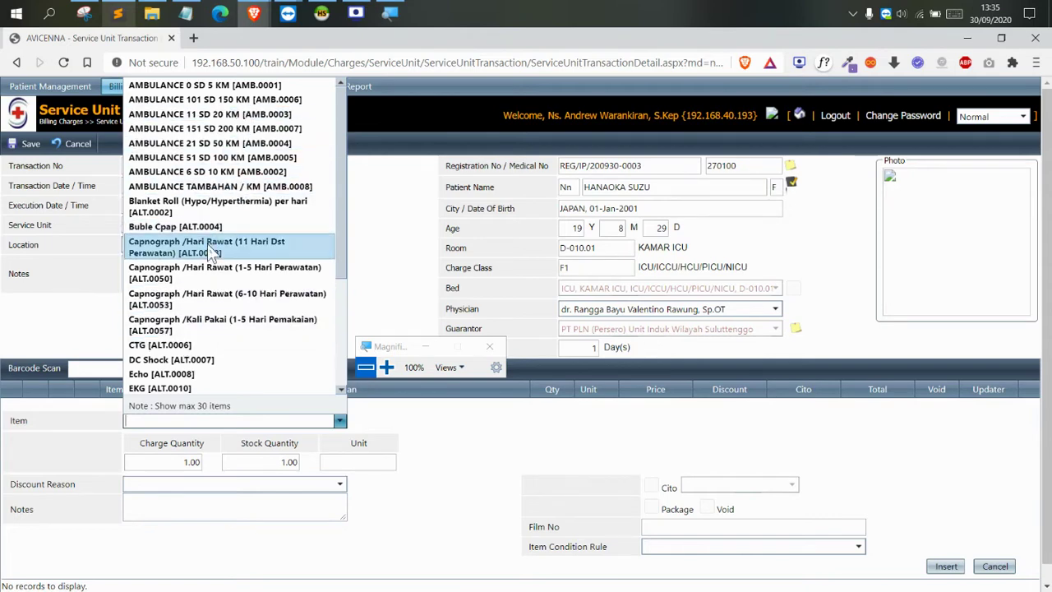
scroll(181, 247, down, 4)
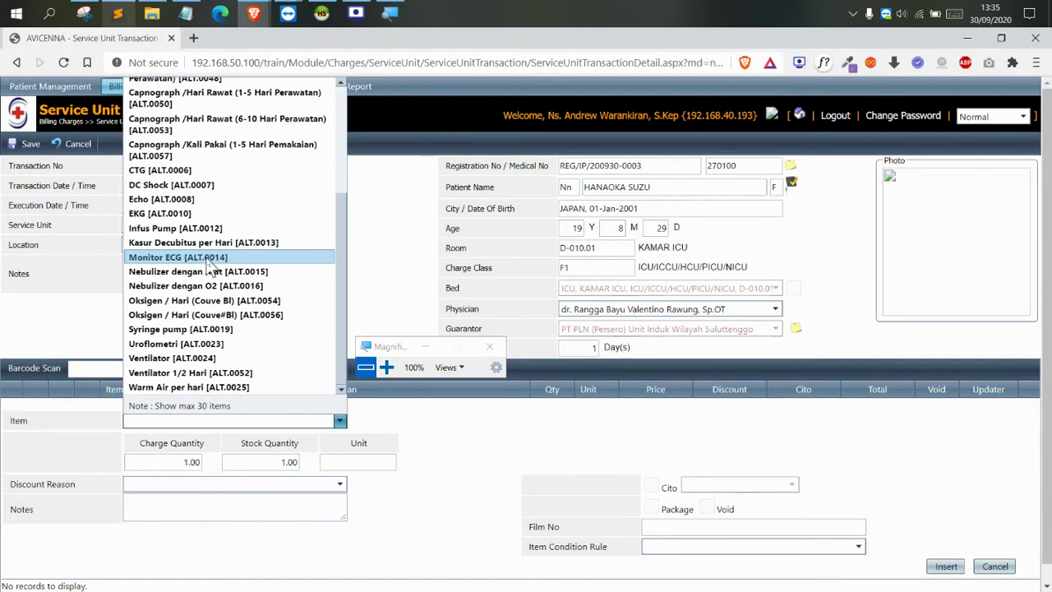
text(K)
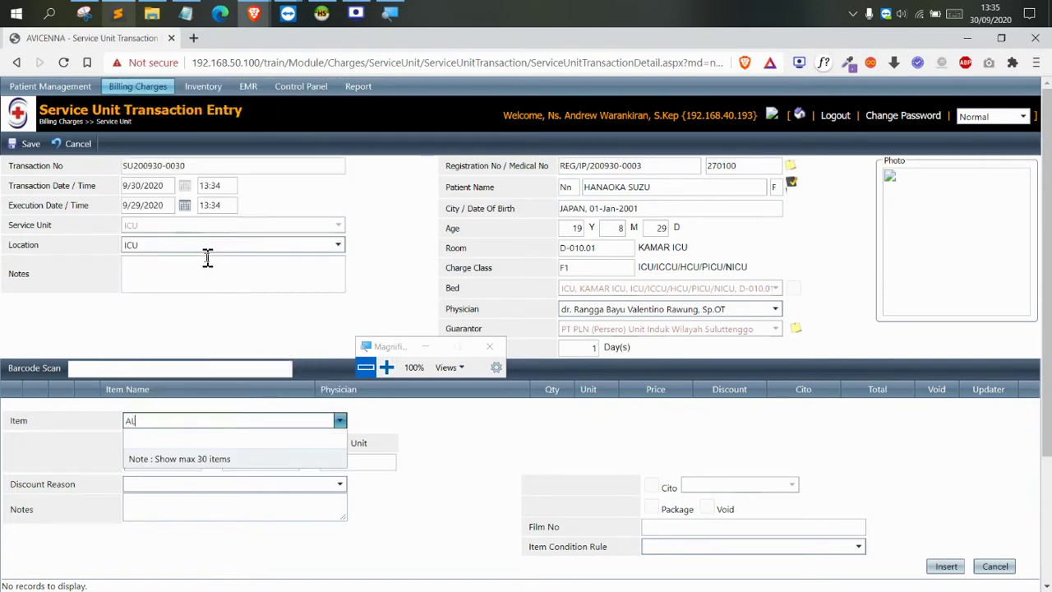
Pick Oksigen / Hari (Couve Bl) [ALT.0054] from the item suggestions
scroll(210, 264, up, 3)
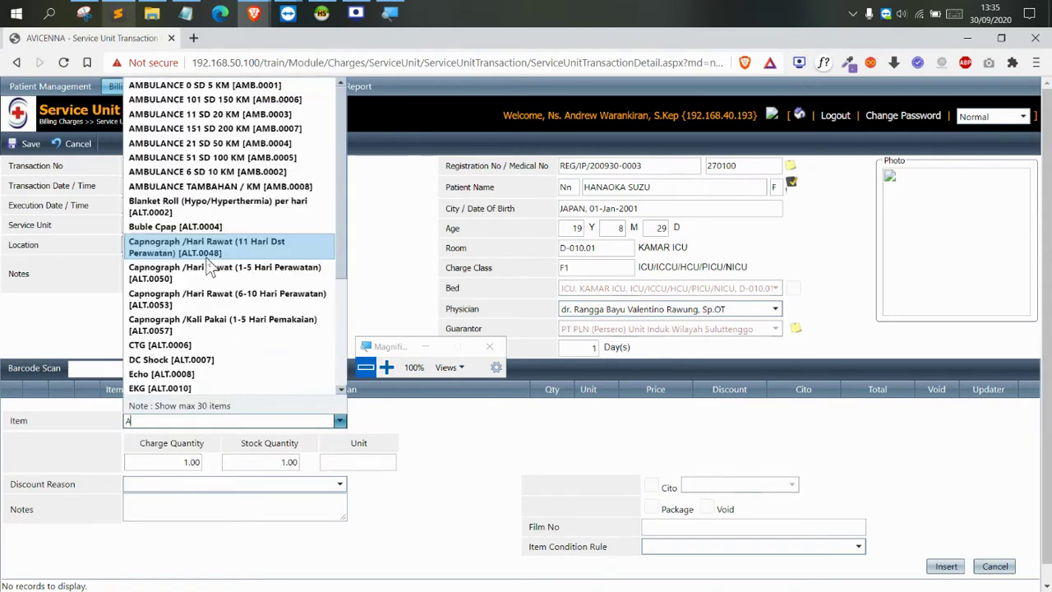
scroll(210, 265, down, 5)
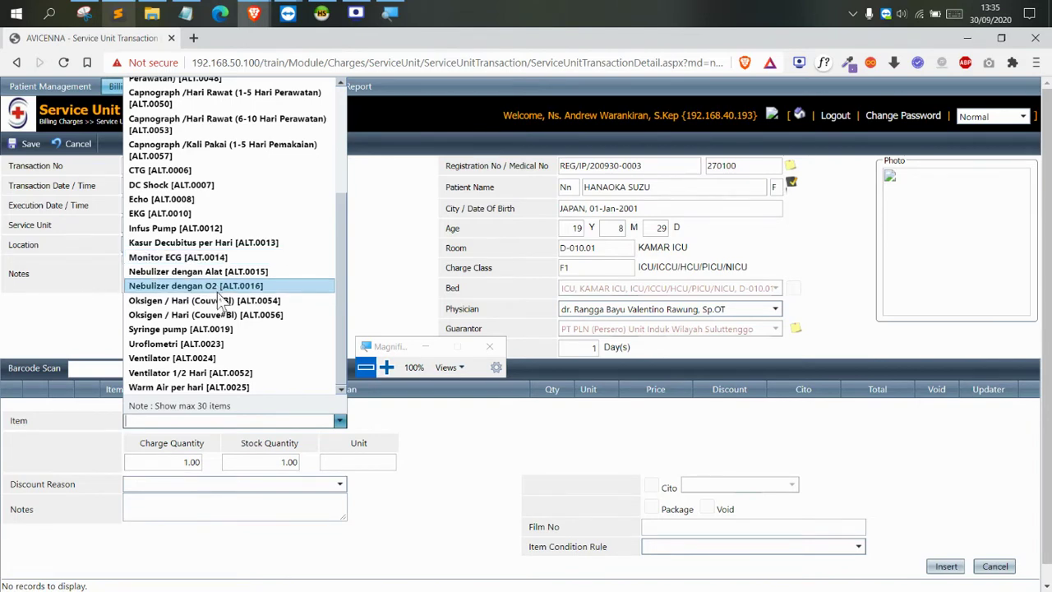
scroll(217, 294, up, 3)
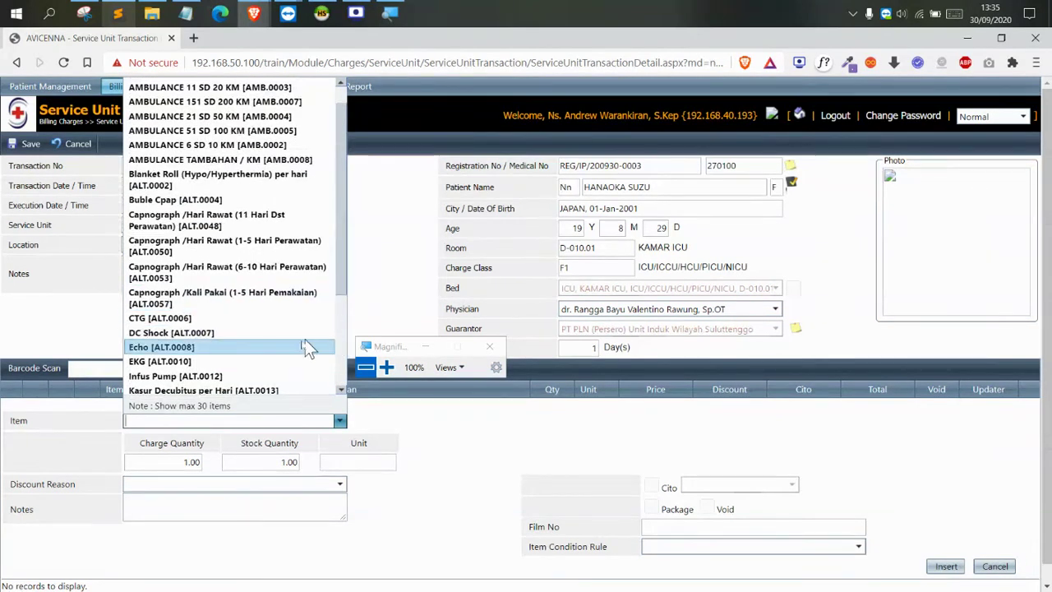
scroll(274, 345, down, 3)
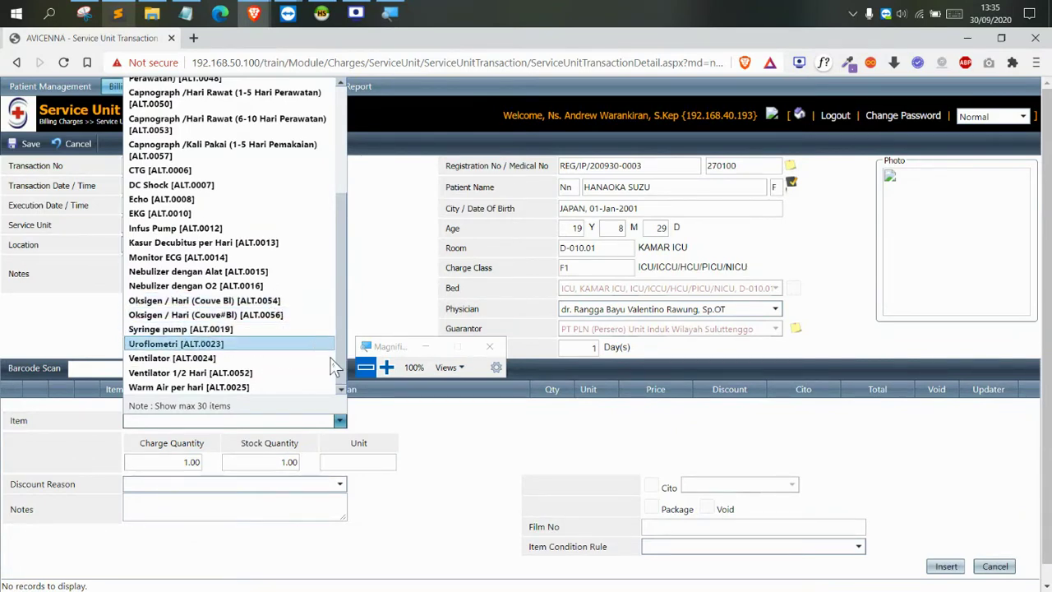
scroll(191, 325, up, 2)
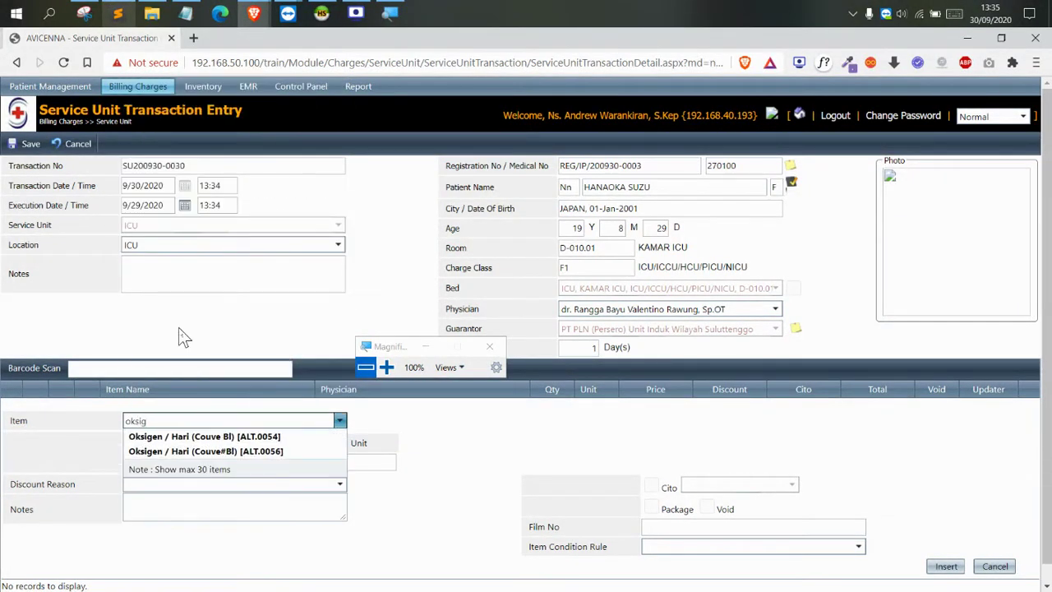
click(195, 437)
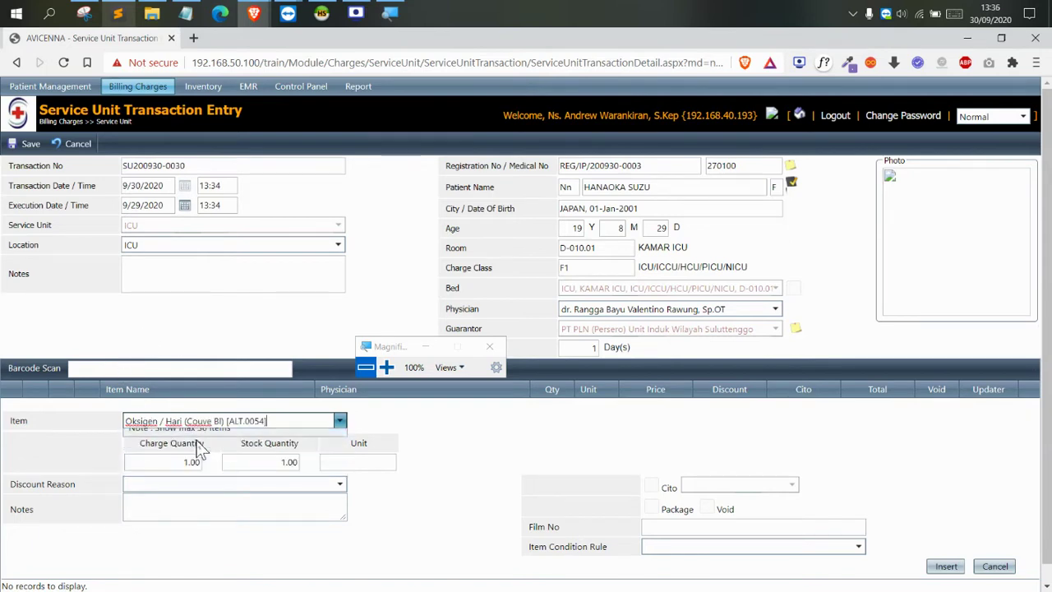
Insert the oxygen item with quantity 2 KALI at 235,000.00 each
scroll(359, 455, down, 3)
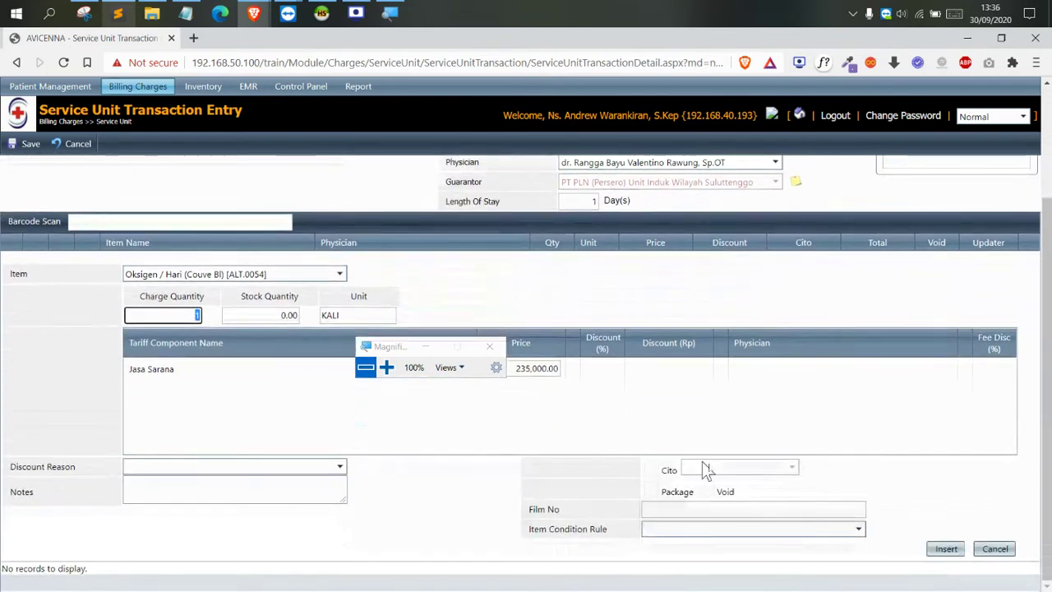
click(386, 367)
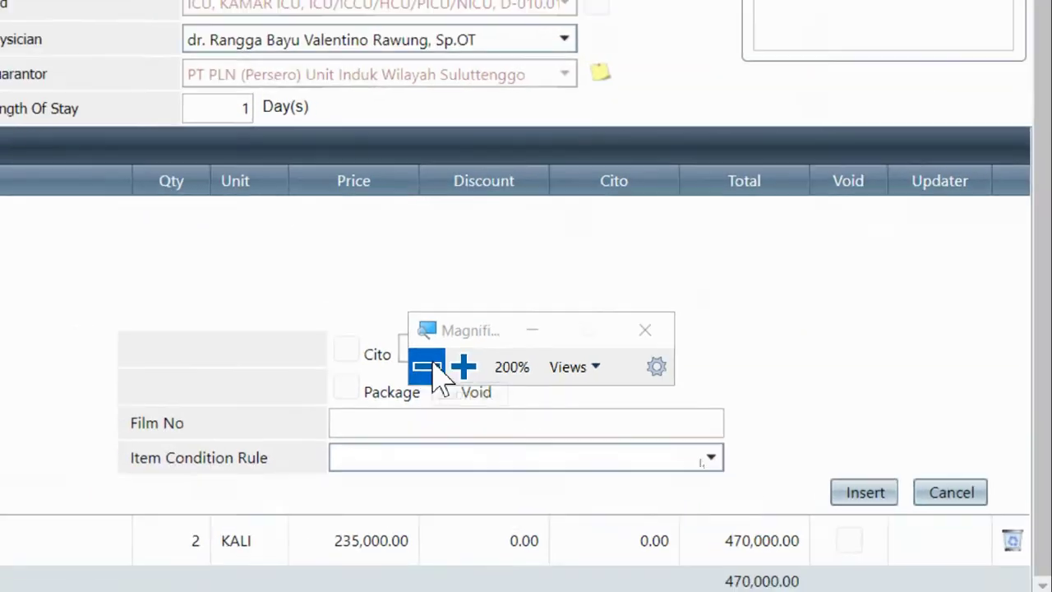
click(343, 367)
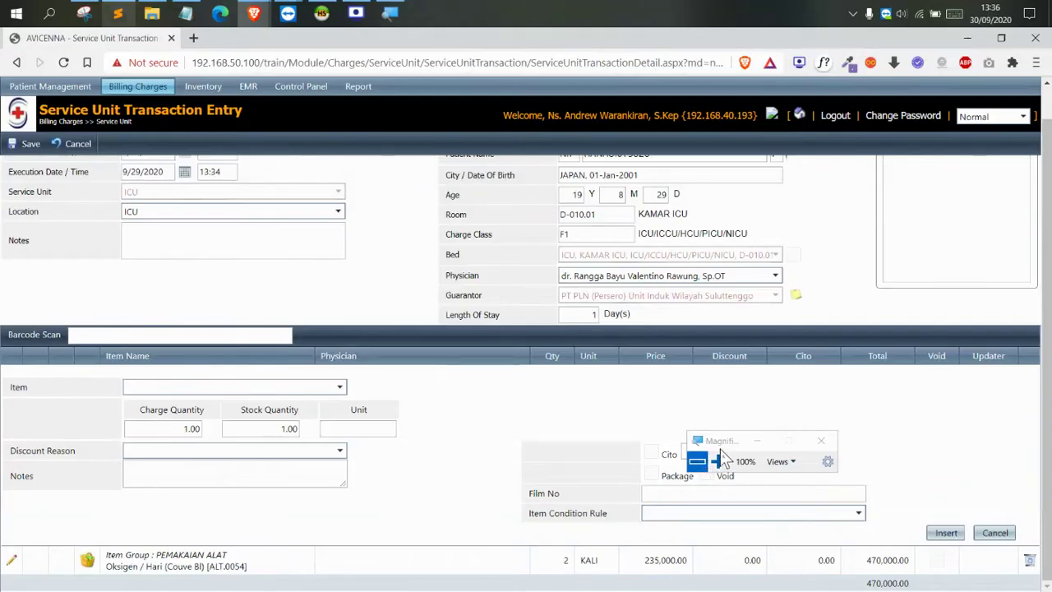
Open the Item list and search for 'dc sh' to find the DC Shock charge
drag(720, 444, 638, 393)
click(632, 405)
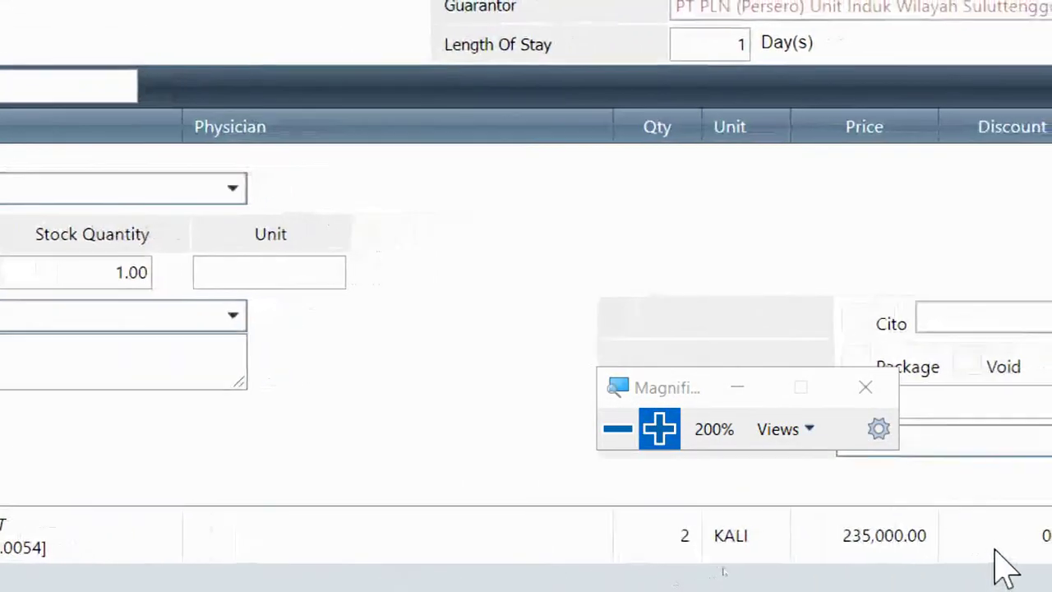
click(616, 428)
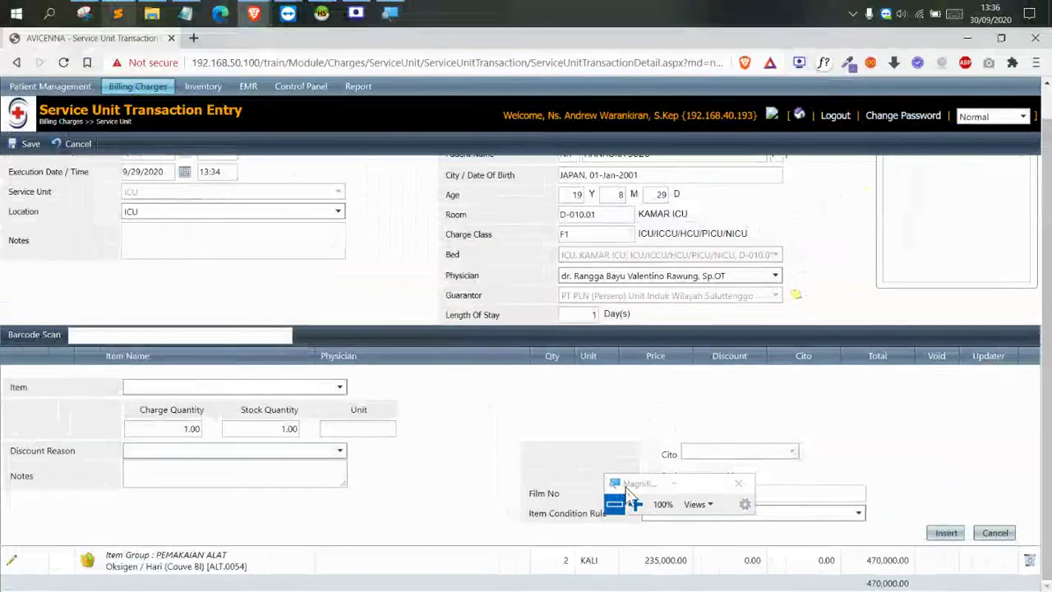
drag(552, 412, 546, 411)
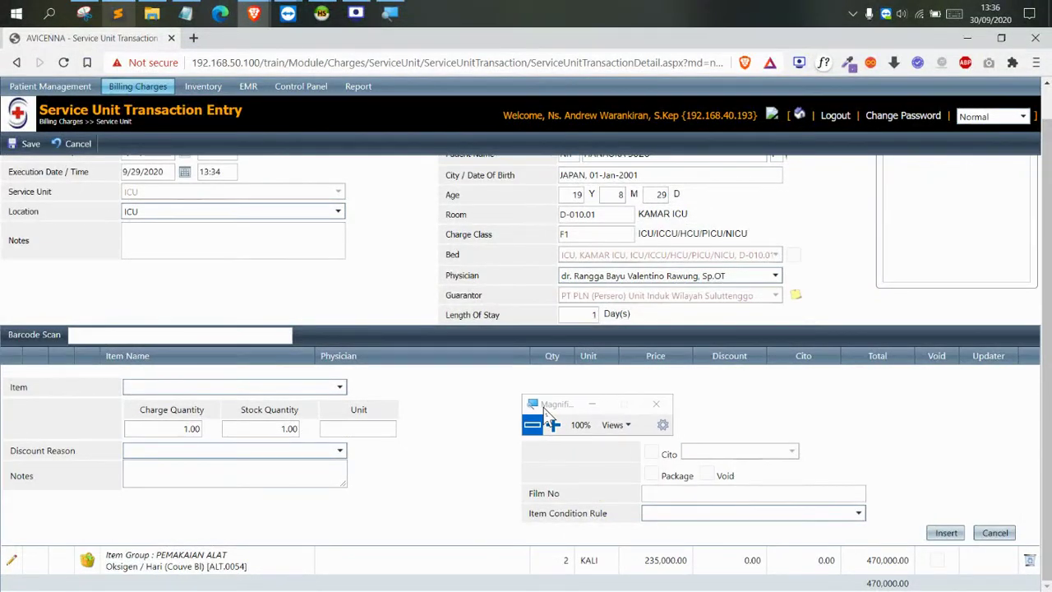
click(260, 386)
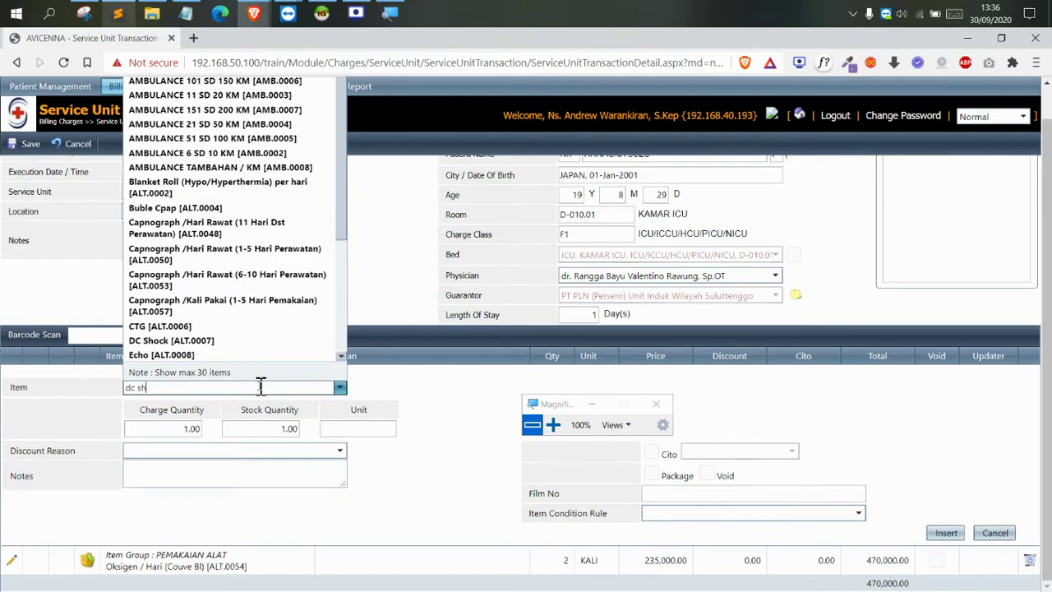
Select DC Shock [ALT.0007] as the item to charge
click(239, 407)
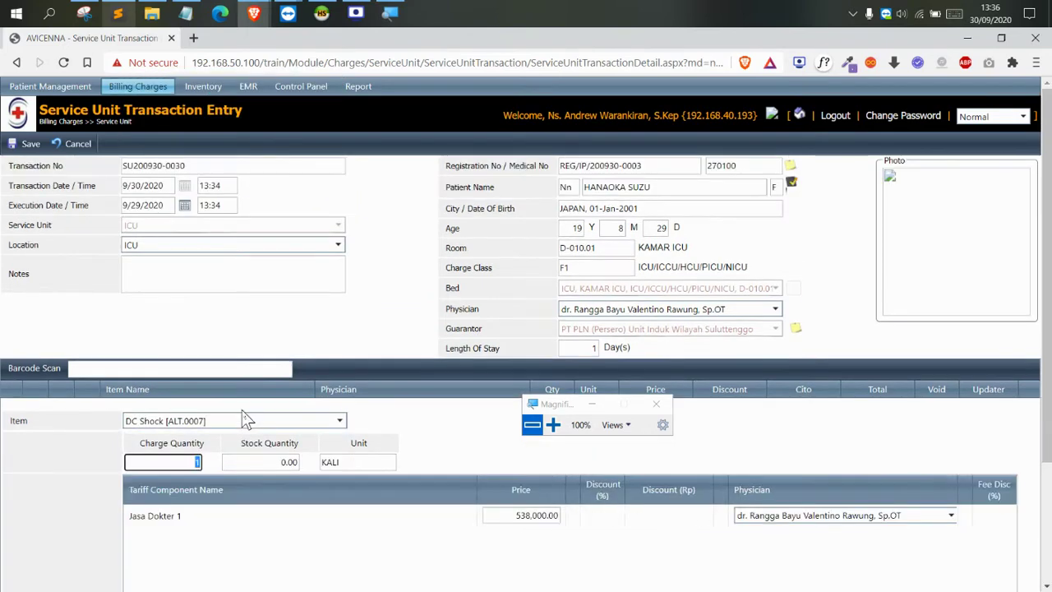
scroll(663, 511, down, 1)
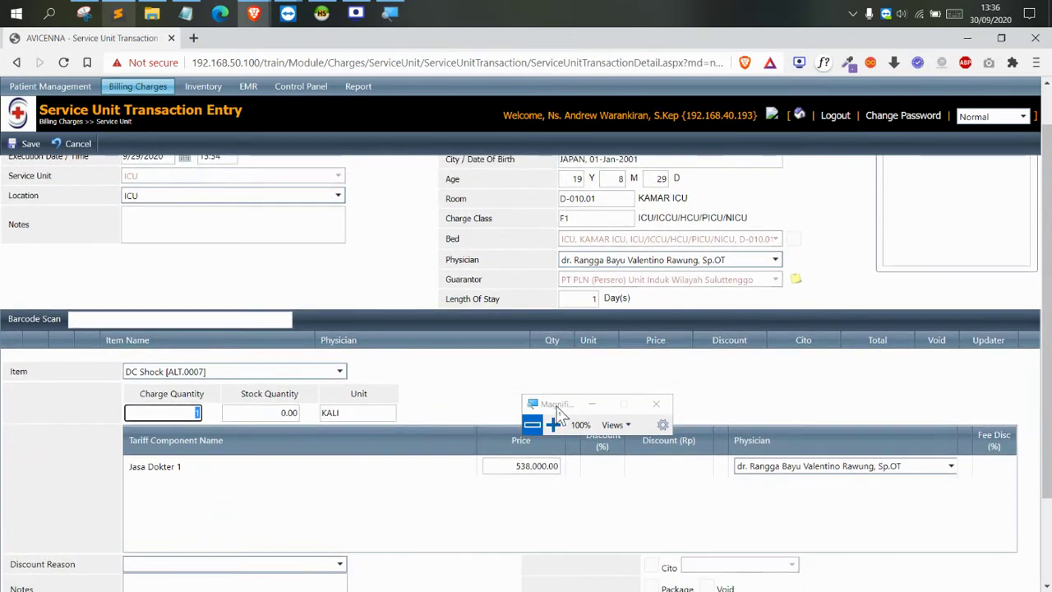
drag(557, 406, 765, 381)
click(763, 403)
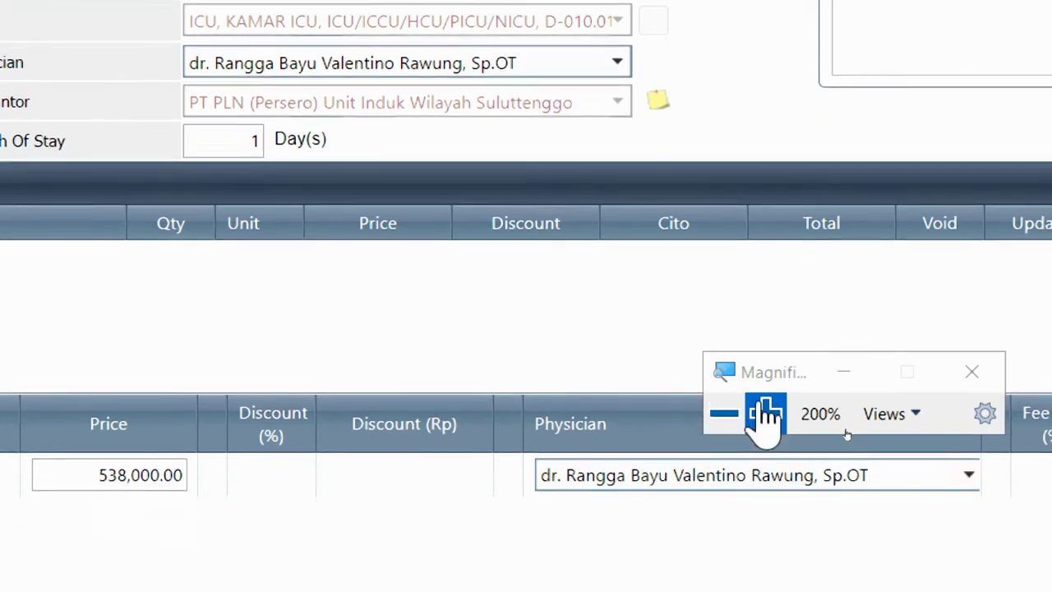
drag(772, 372, 649, 305)
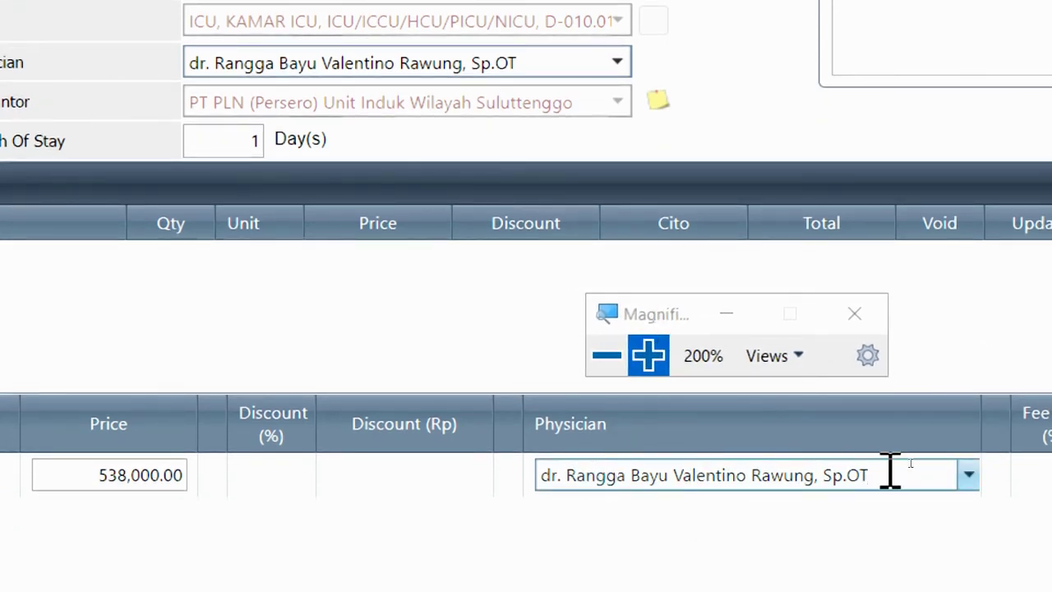
Change the DC Shock tariff row's physician to a different doctor
drag(890, 470, 521, 485)
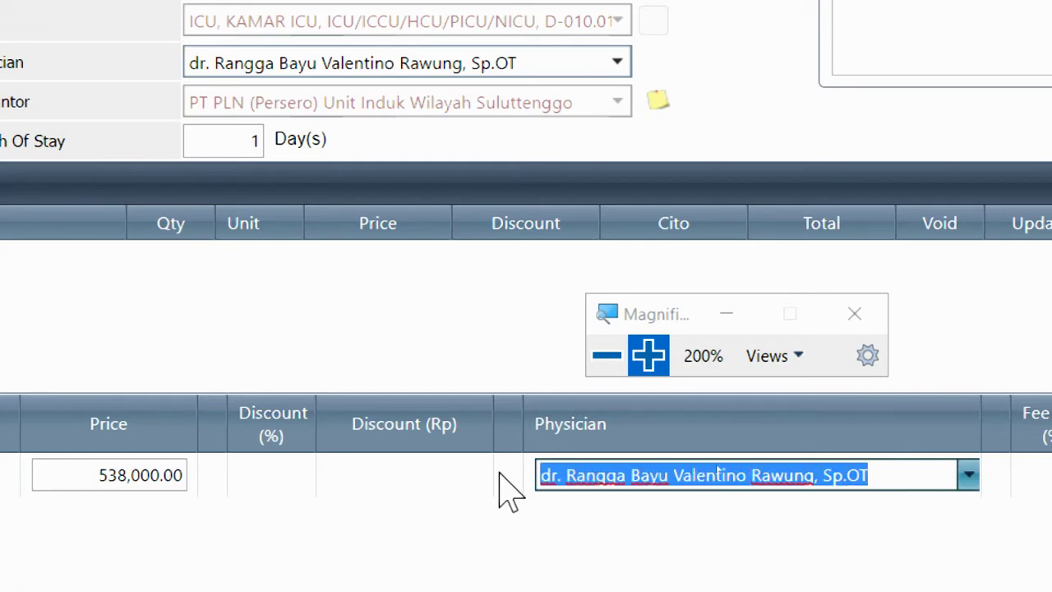
drag(534, 59, 115, 86)
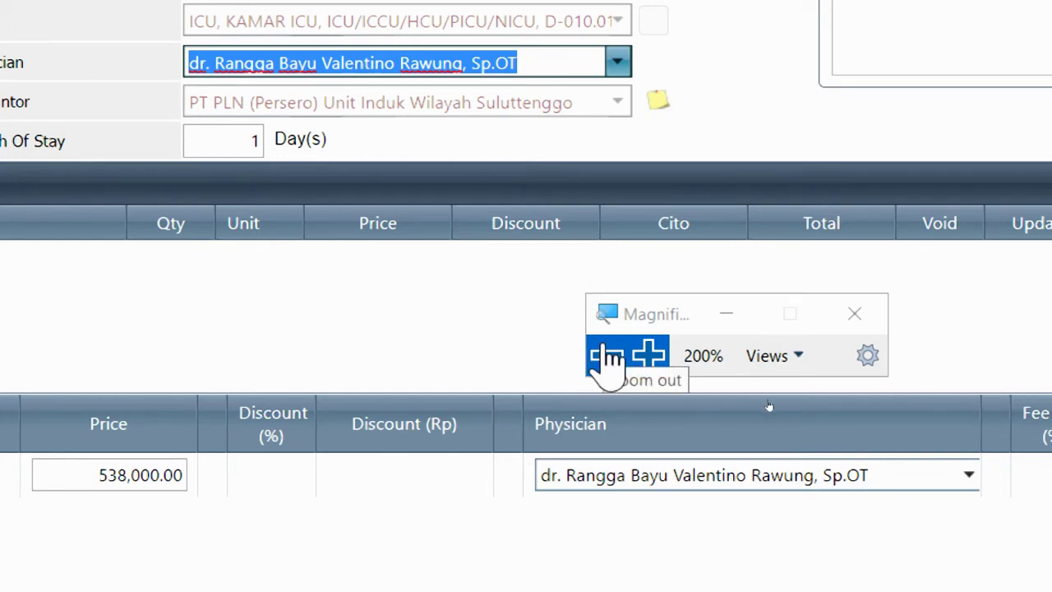
click(908, 486)
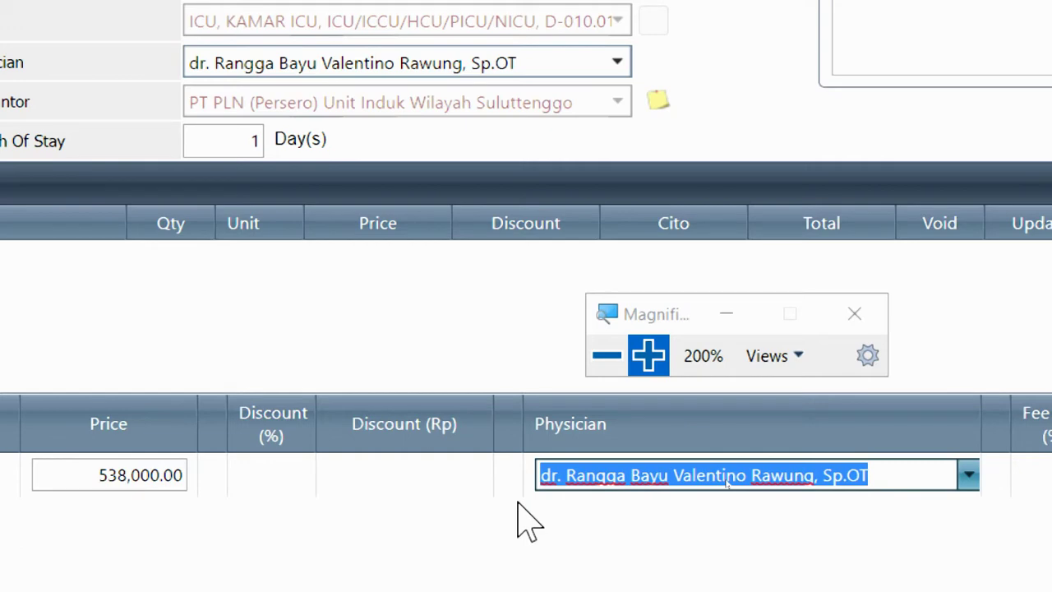
click(625, 475)
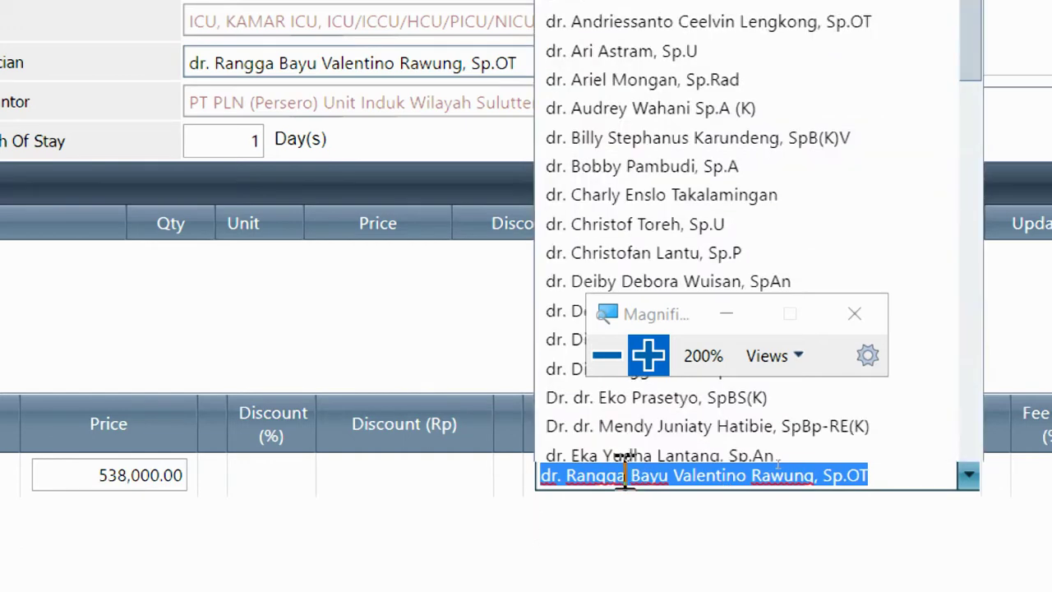
scroll(624, 475, down, 10)
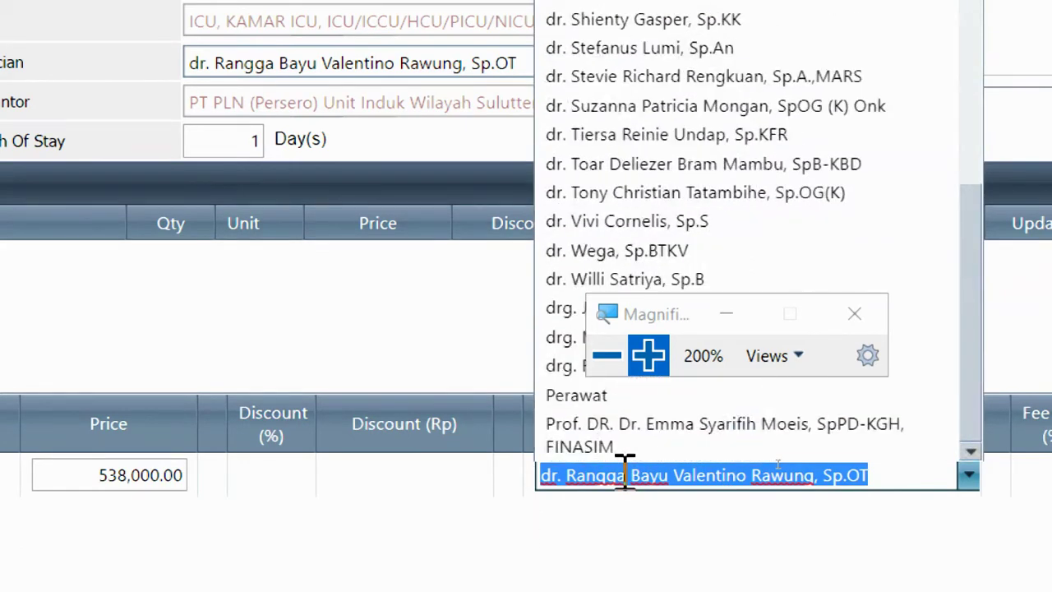
click(612, 355)
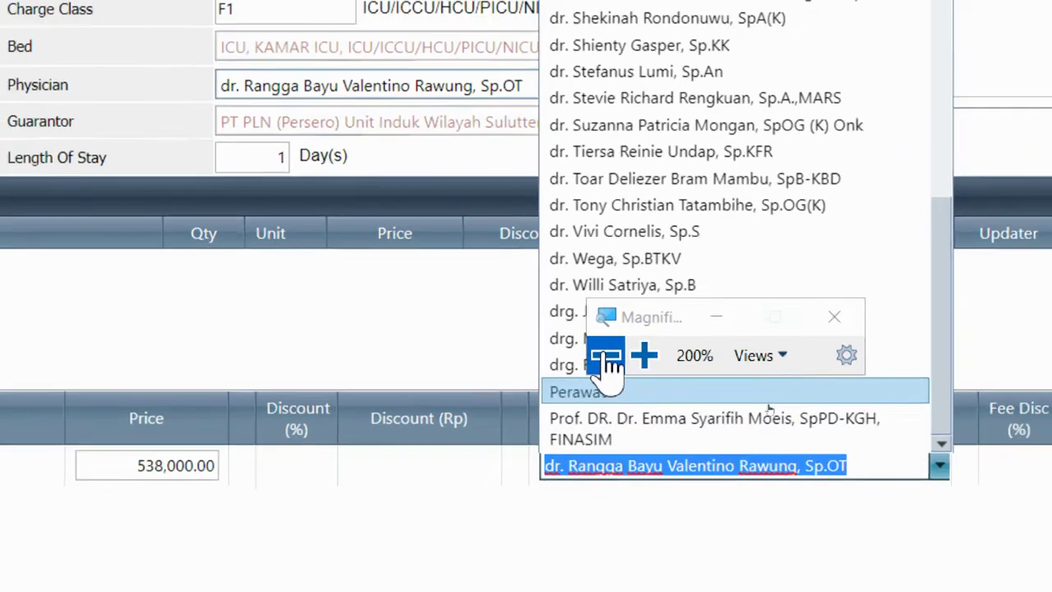
scroll(798, 312, up, 8)
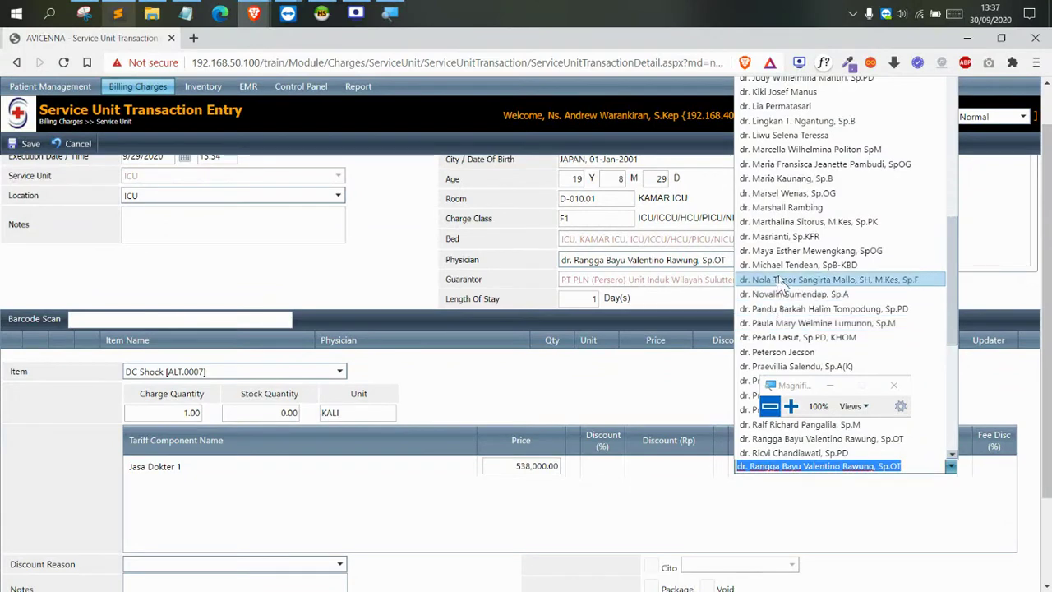
click(787, 207)
drag(804, 389, 810, 370)
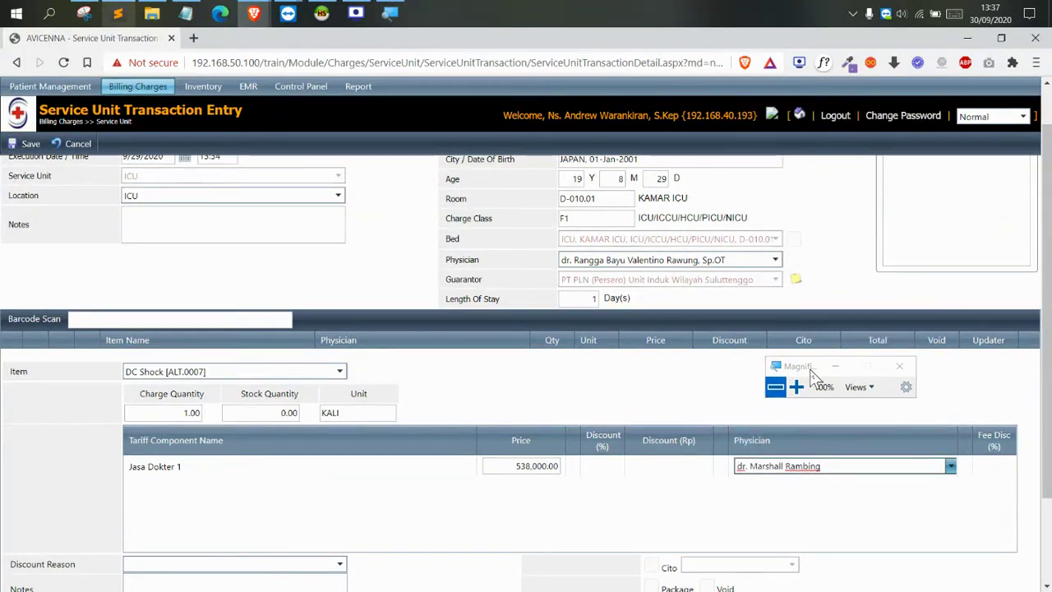
scroll(822, 433, down, 2)
click(797, 387)
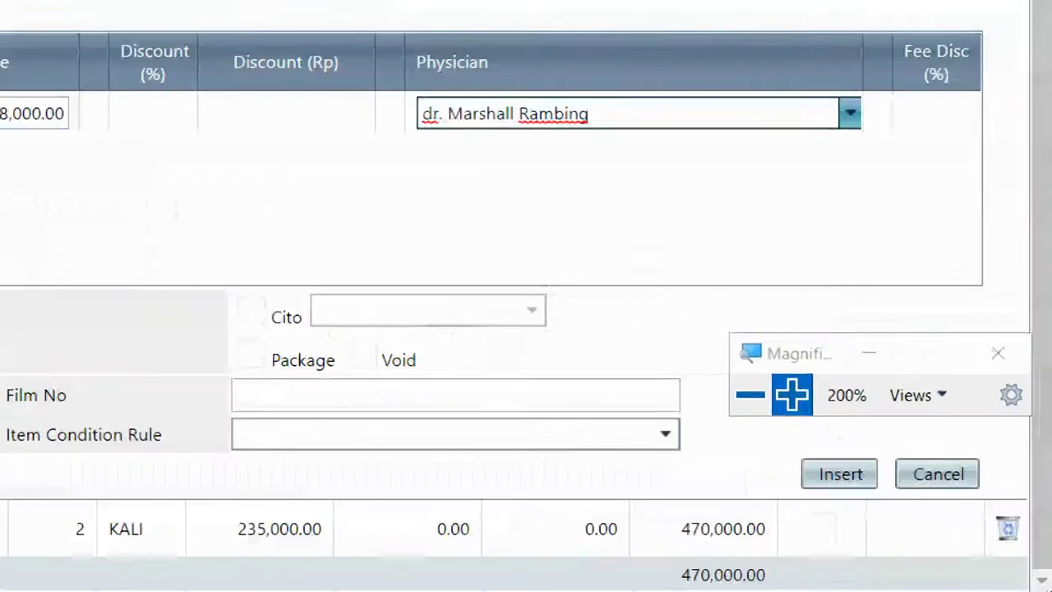
Insert the DC Shock charge at 538,000.00, raising the total to 1,008,000.00
click(948, 535)
click(814, 470)
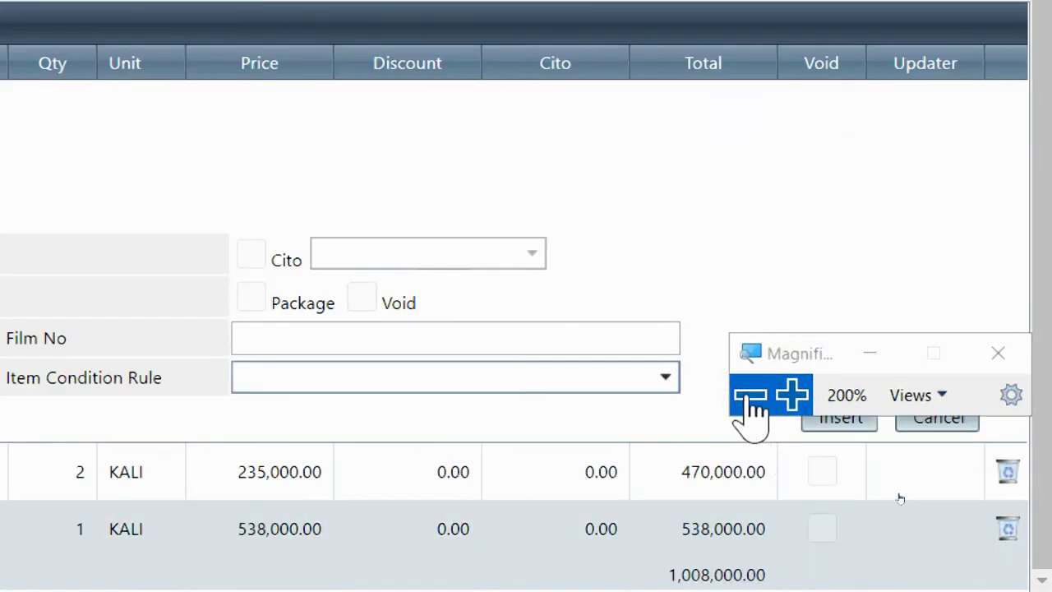
click(749, 396)
click(306, 363)
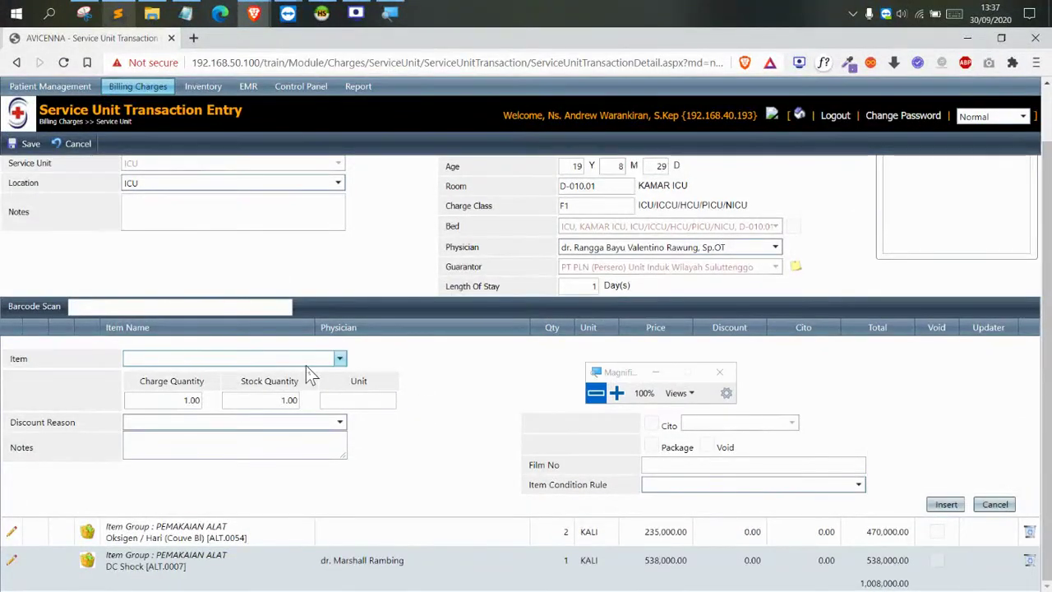
Search 'vent' in the Item list and choose Ventilator [ALT.0024]
click(617, 394)
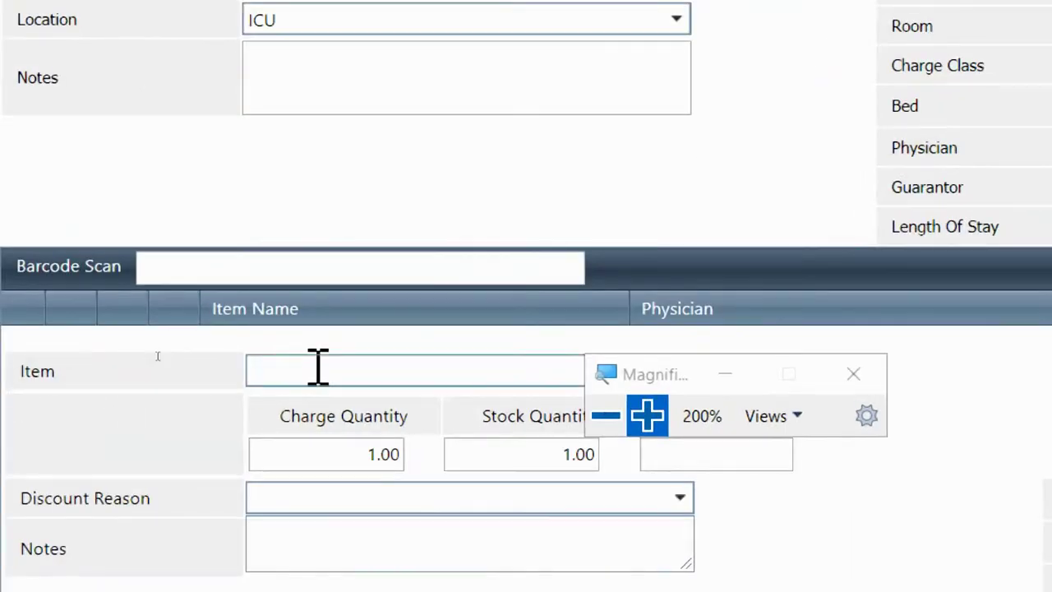
click(160, 359)
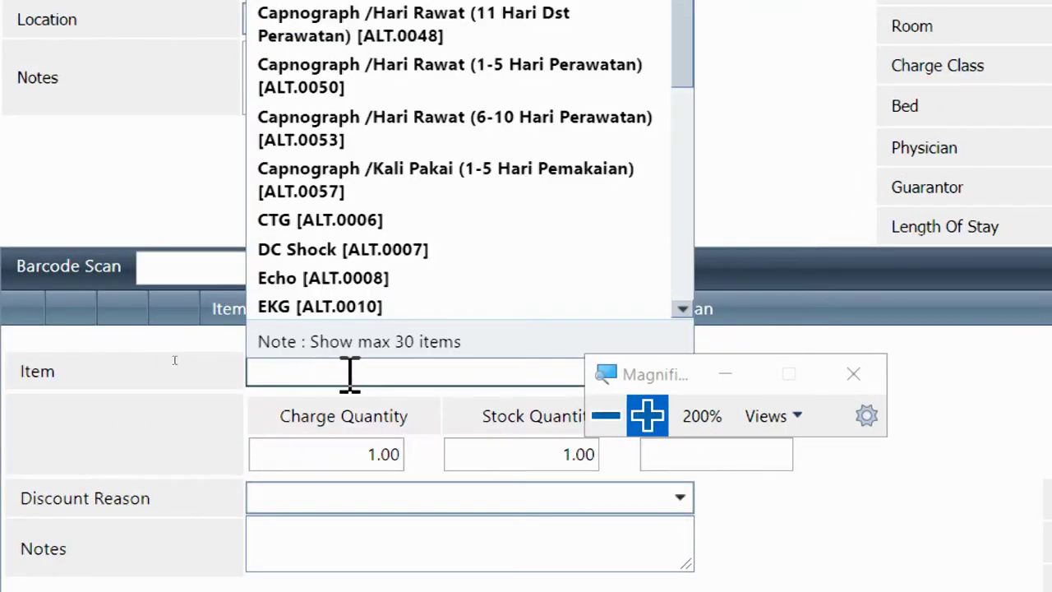
scroll(481, 132, down, 5)
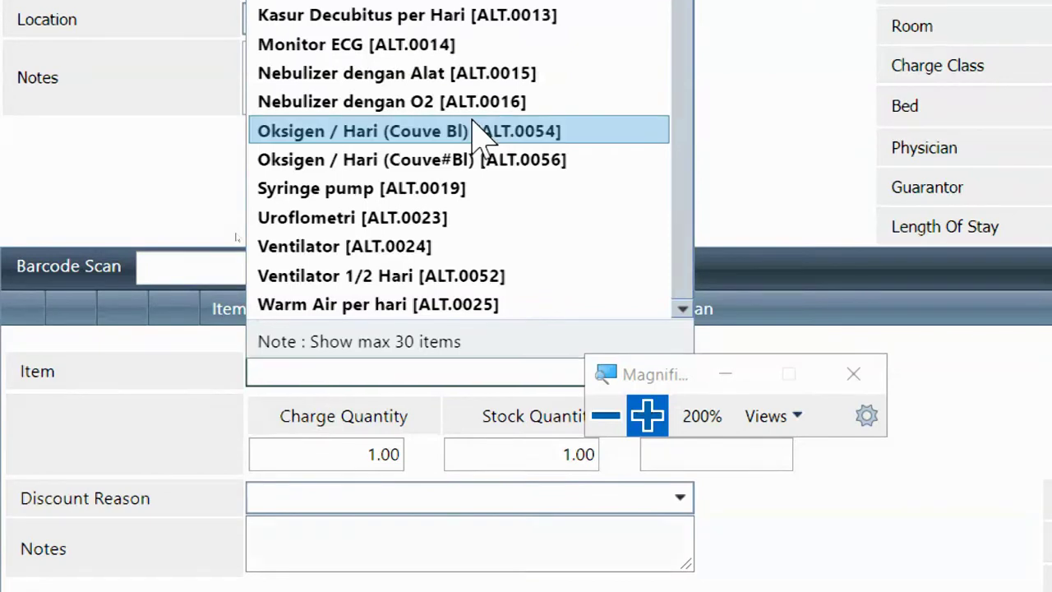
text(vent)
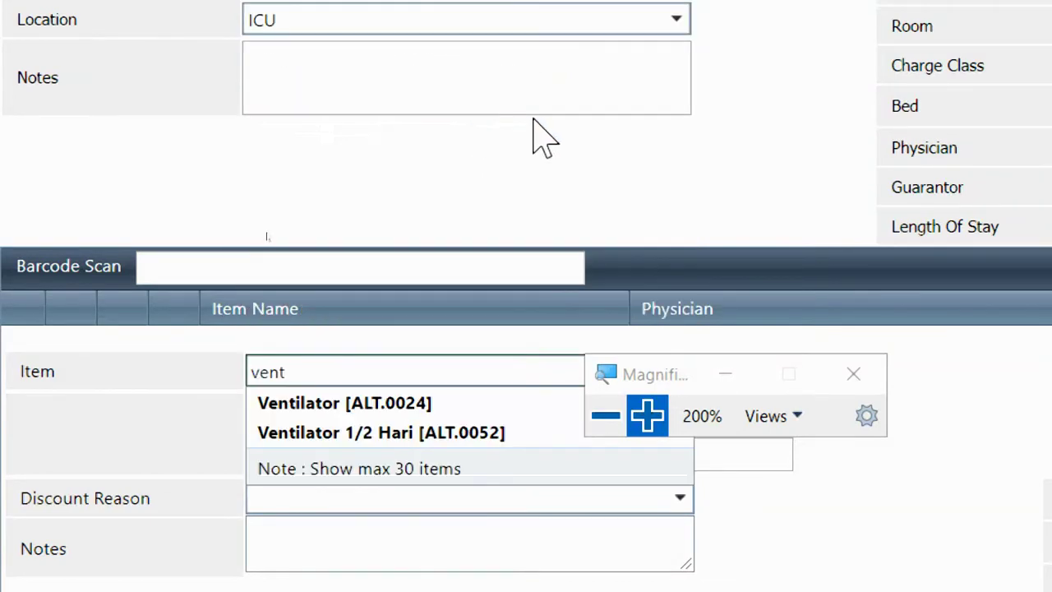
click(395, 402)
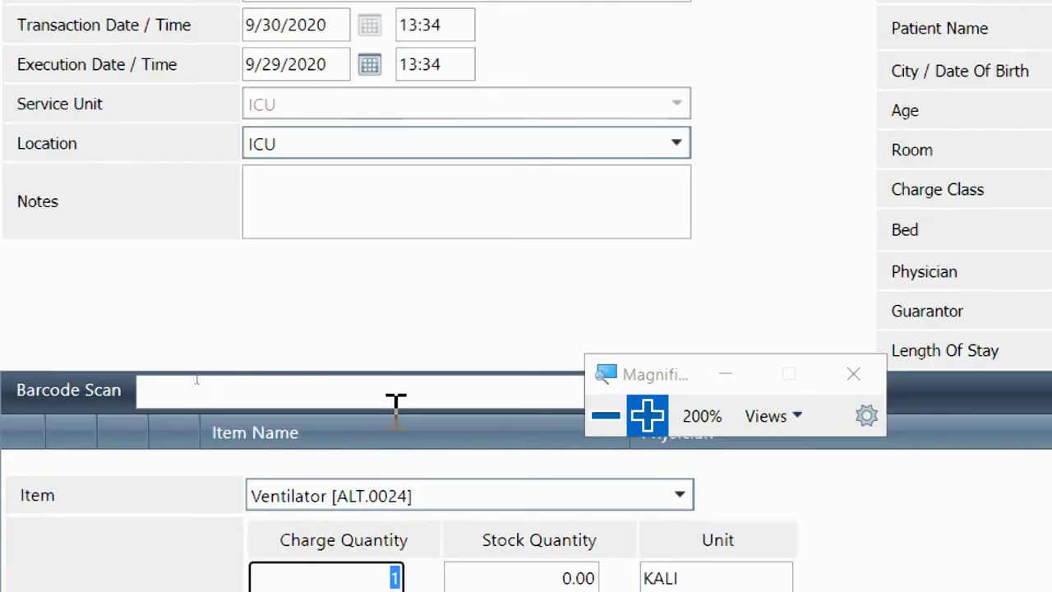
Insert the Ventilator charge at quantity 5 KALI, bringing the total to 7,478,000.00
scroll(436, 488, down, 2)
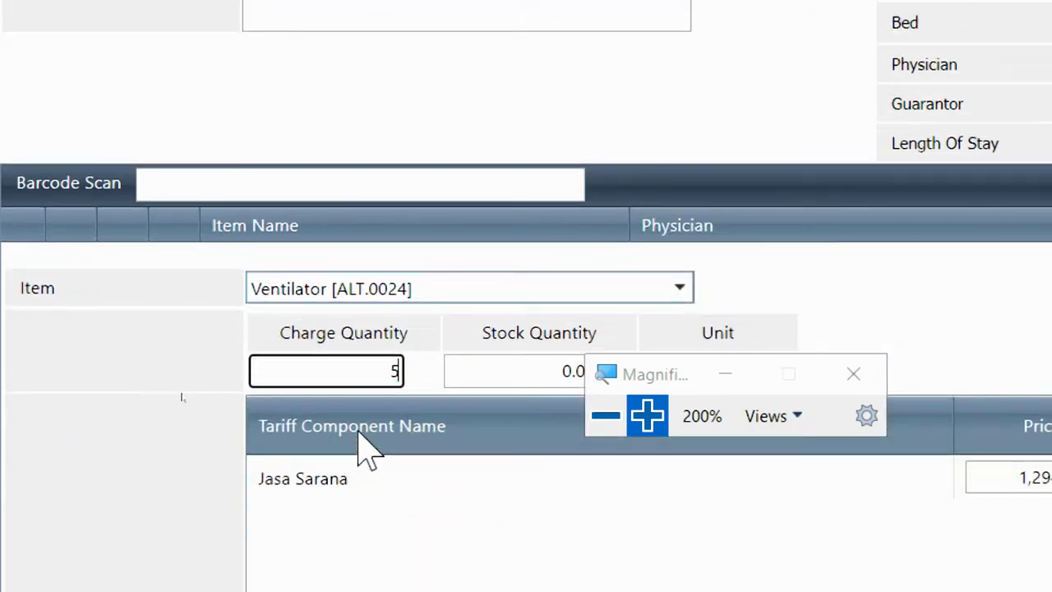
click(605, 415)
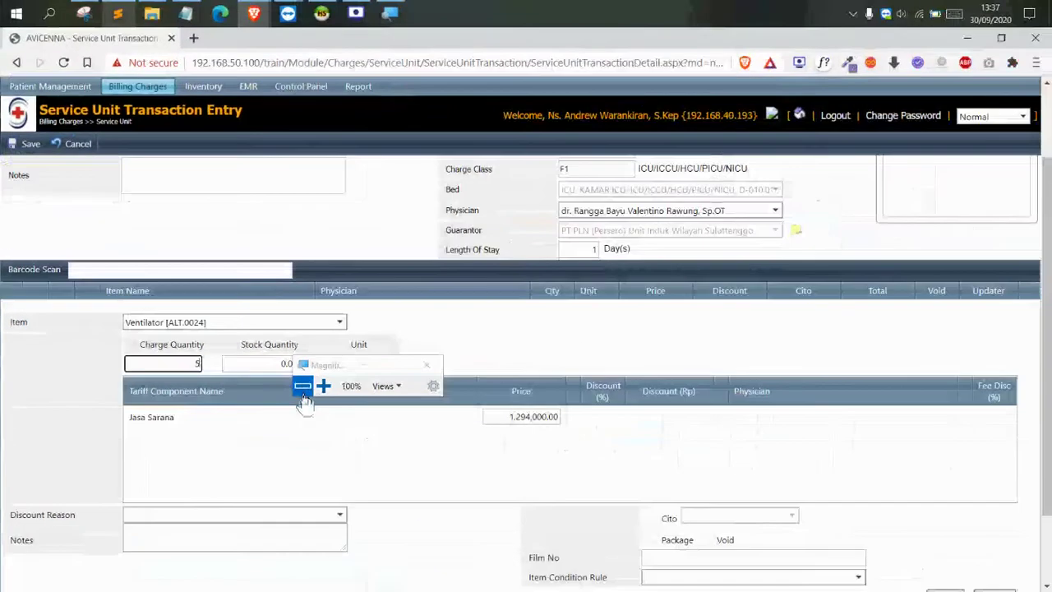
drag(370, 364, 503, 341)
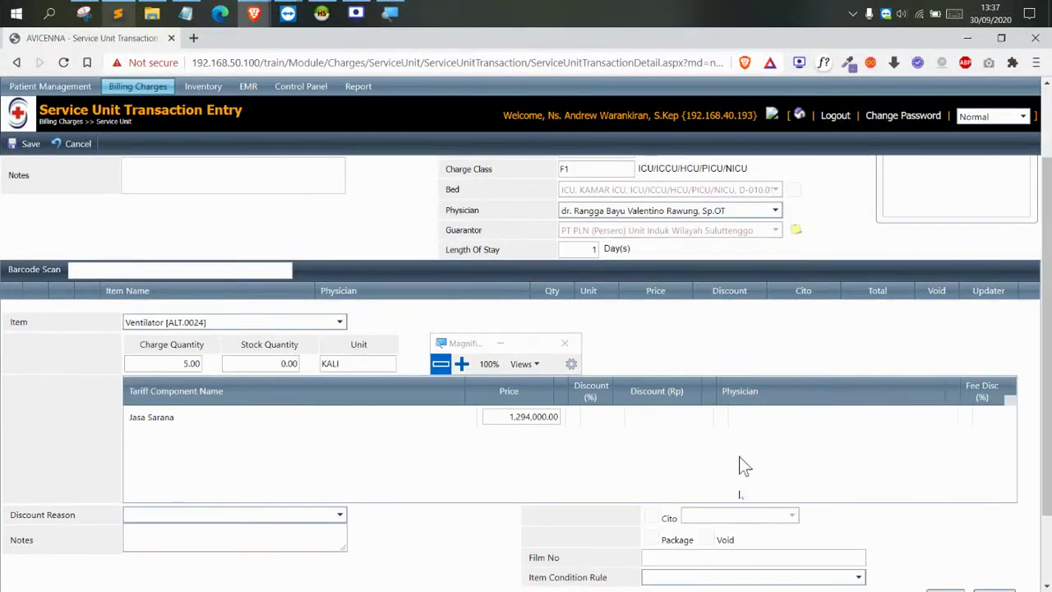
scroll(838, 542, down, 2)
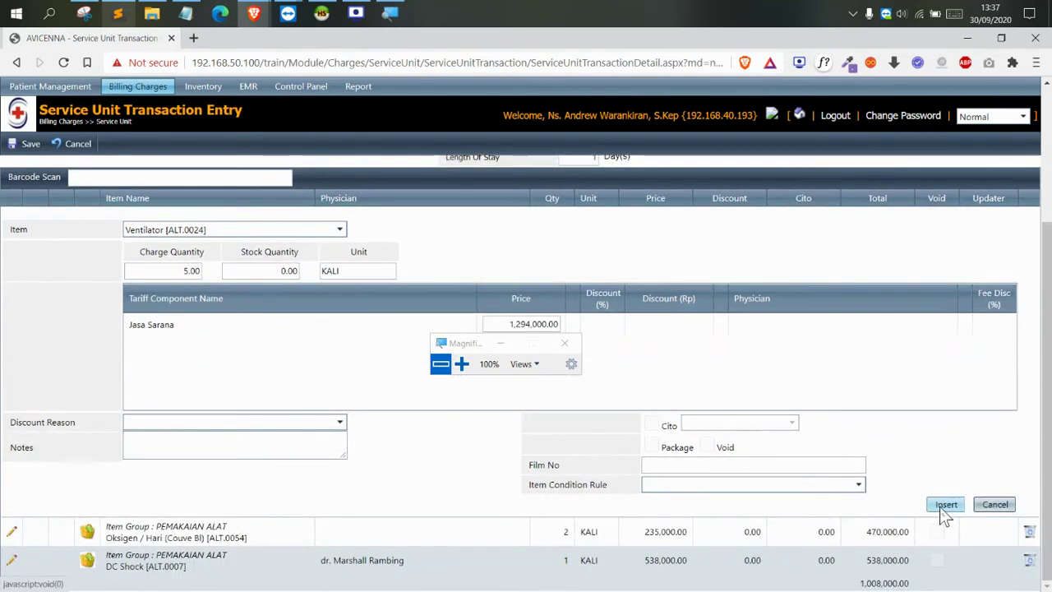
click(945, 504)
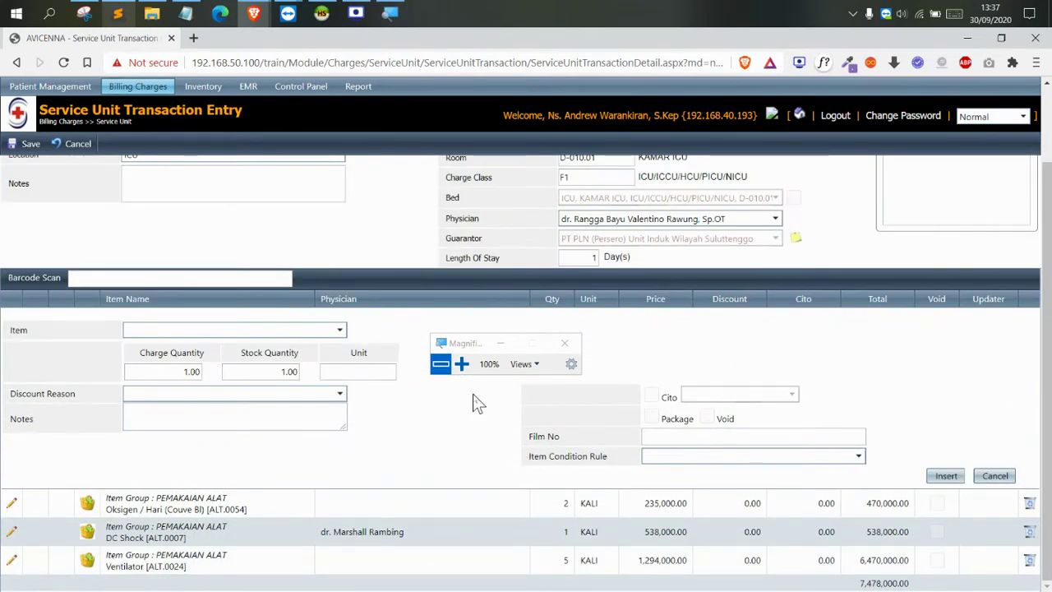
scroll(473, 396, up, 2)
drag(405, 325, 344, 322)
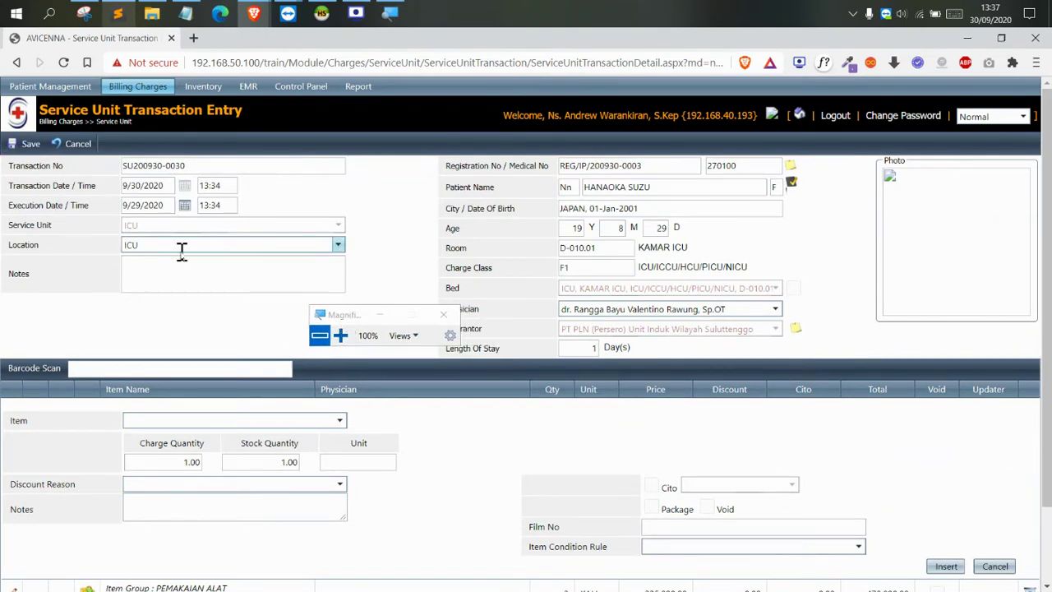
click(340, 335)
click(341, 336)
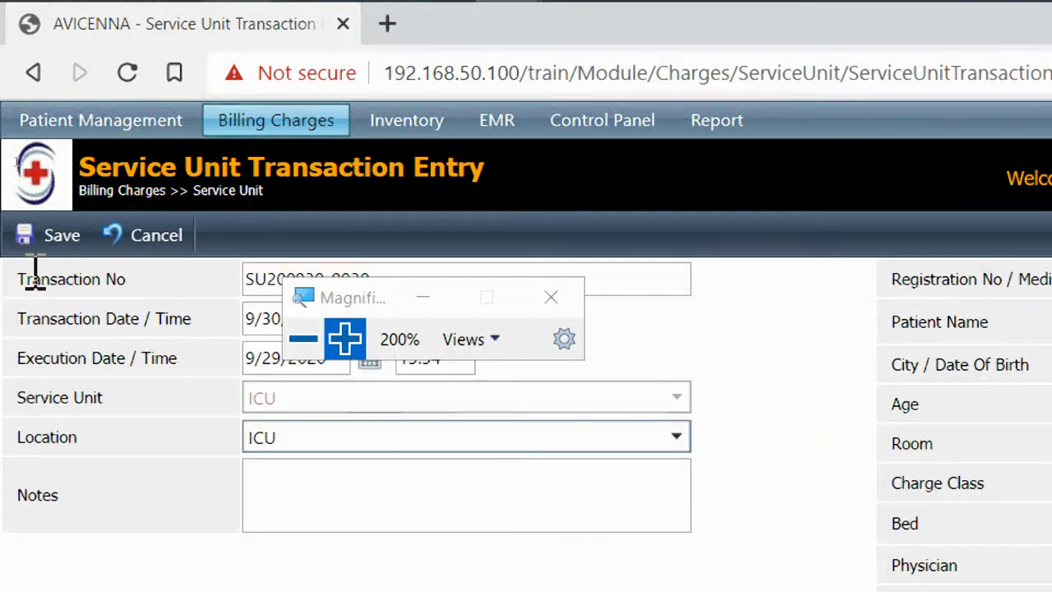
drag(345, 305, 157, 436)
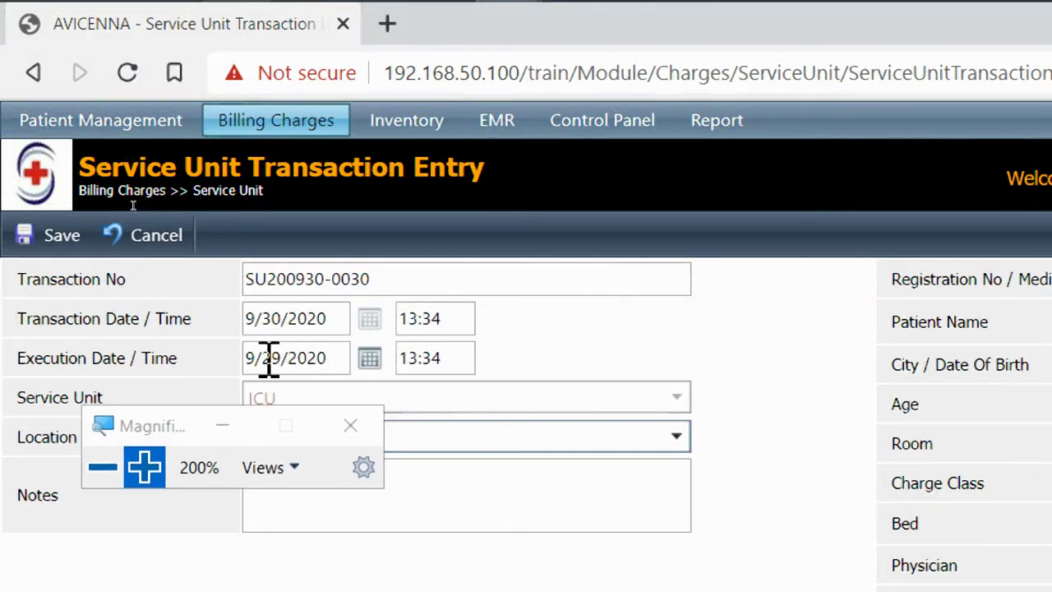
click(270, 359)
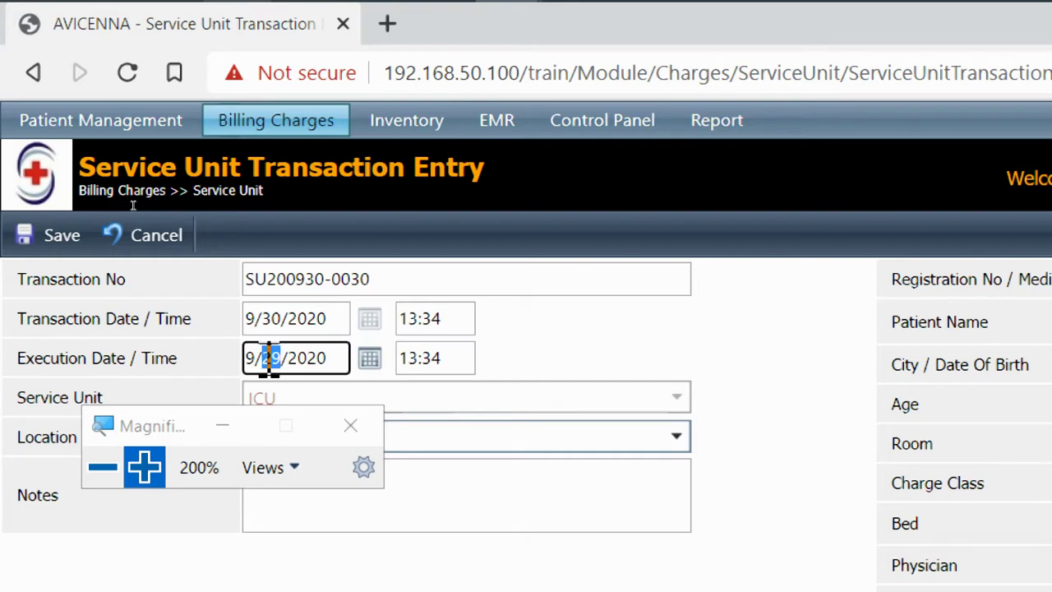
click(28, 235)
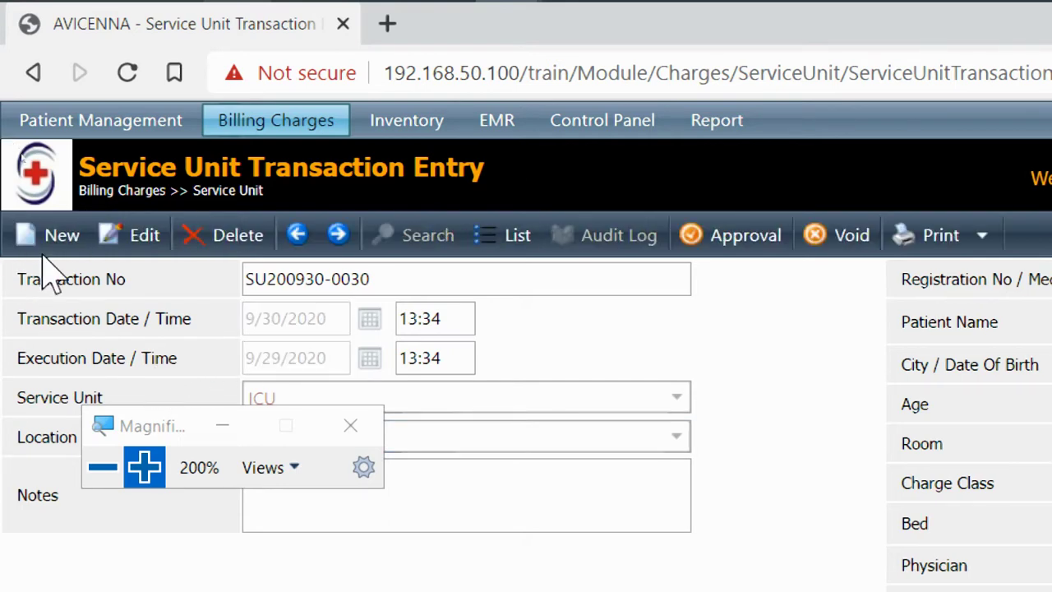
drag(149, 424, 736, 328)
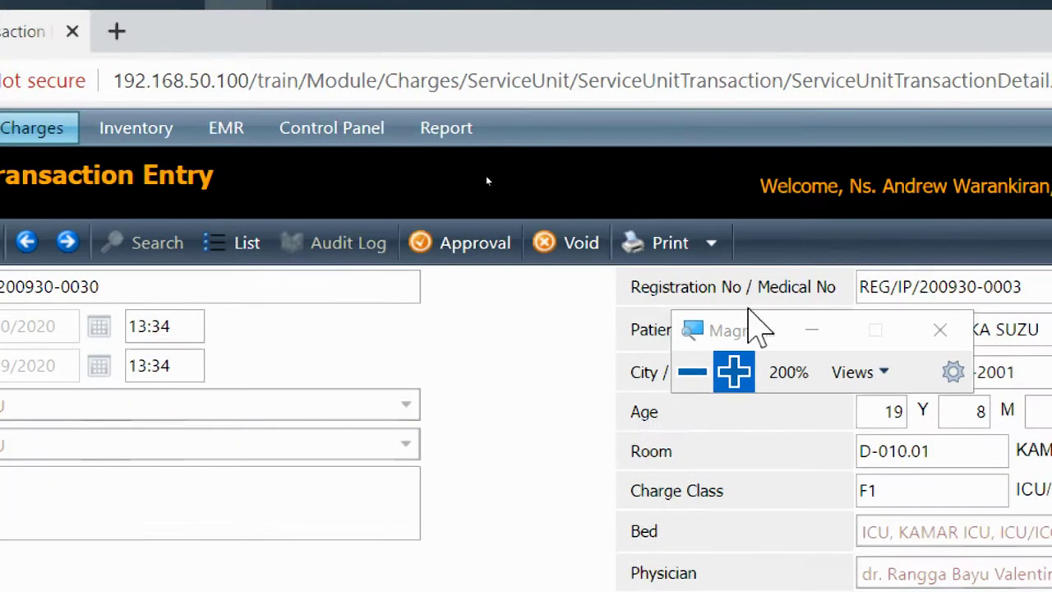
click(448, 240)
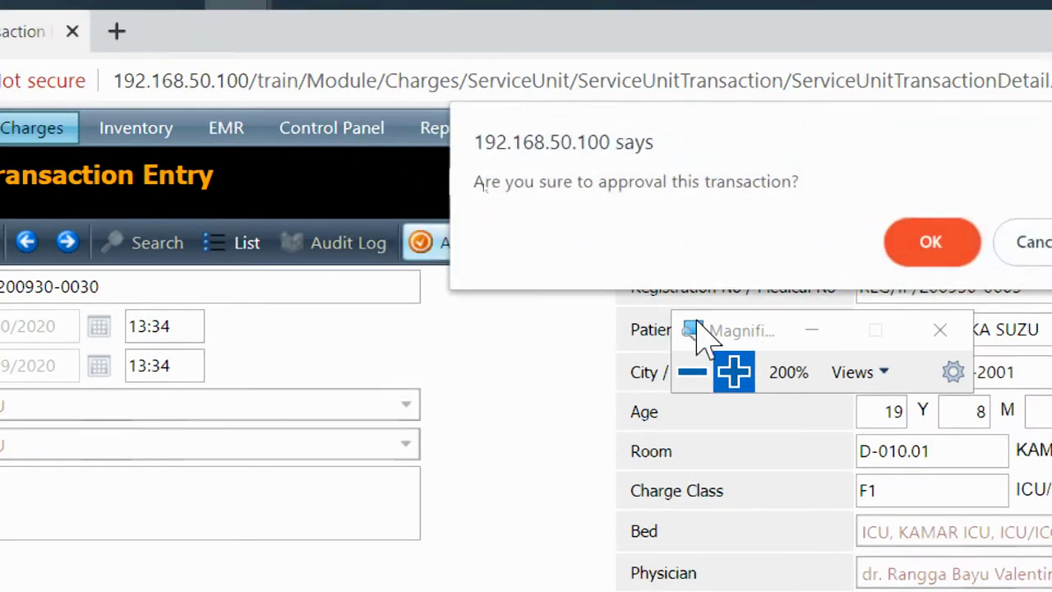
click(695, 382)
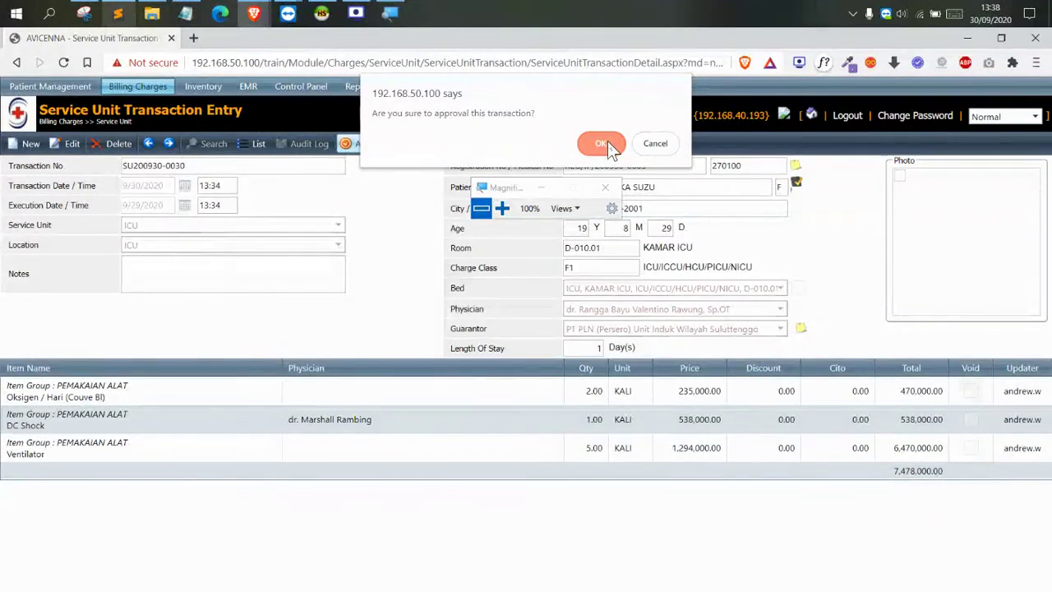
click(604, 143)
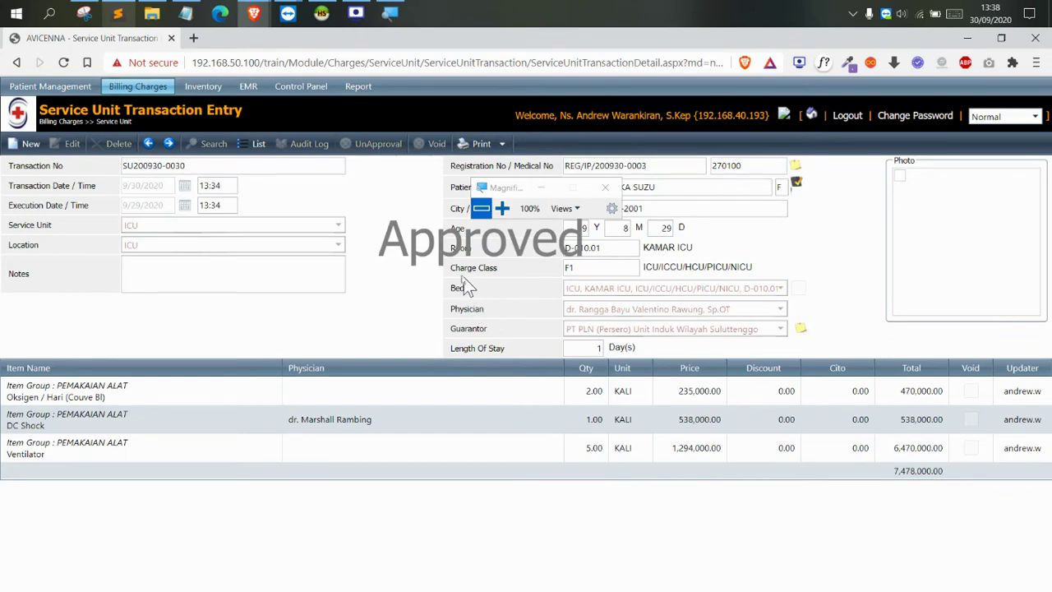
drag(384, 249, 580, 241)
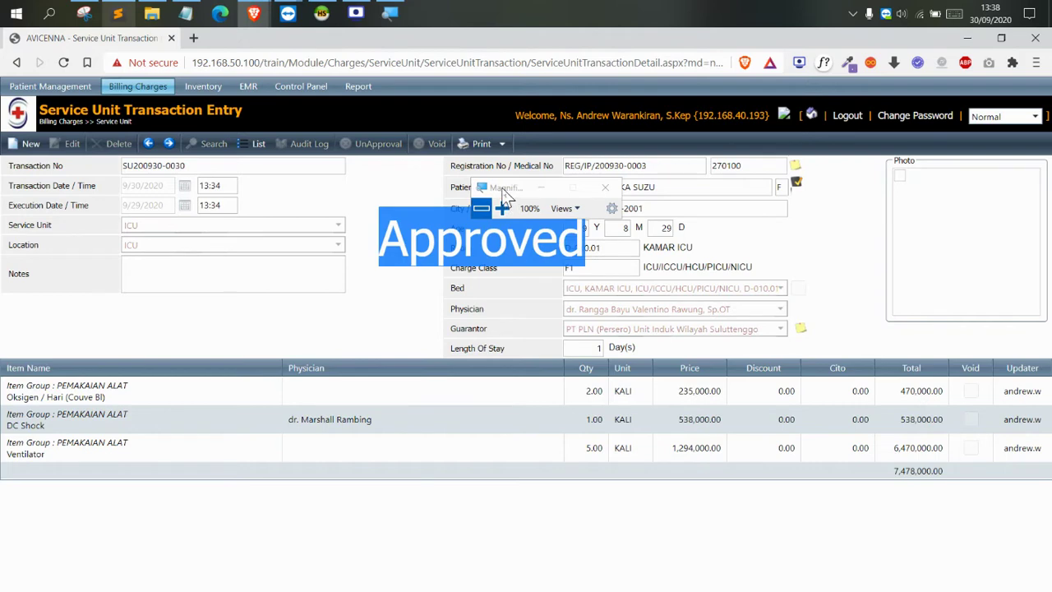
click(411, 228)
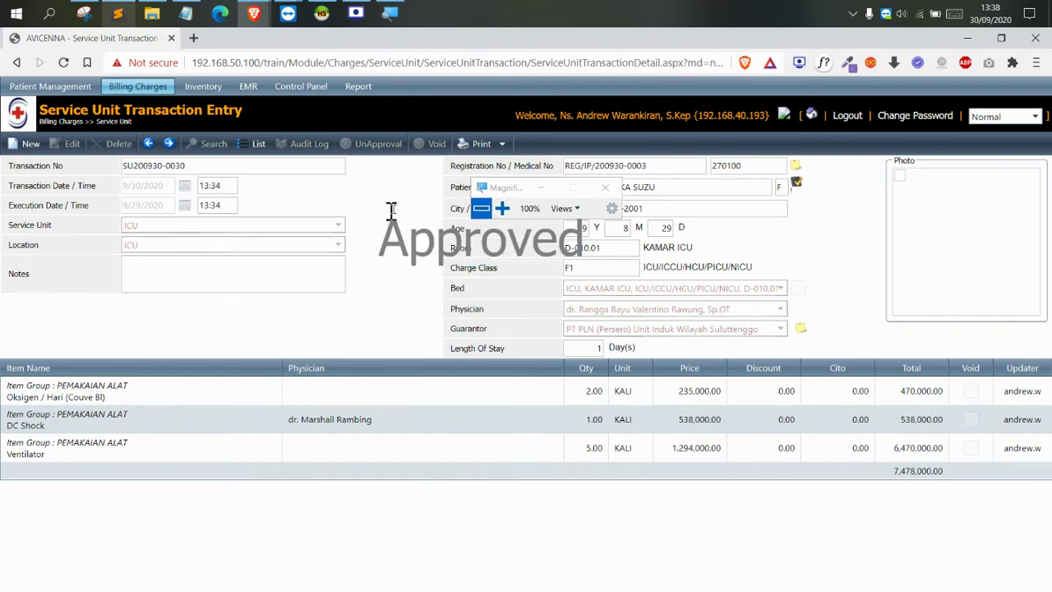
click(502, 208)
Open the service unit transaction list at the patient's registration row
click(426, 78)
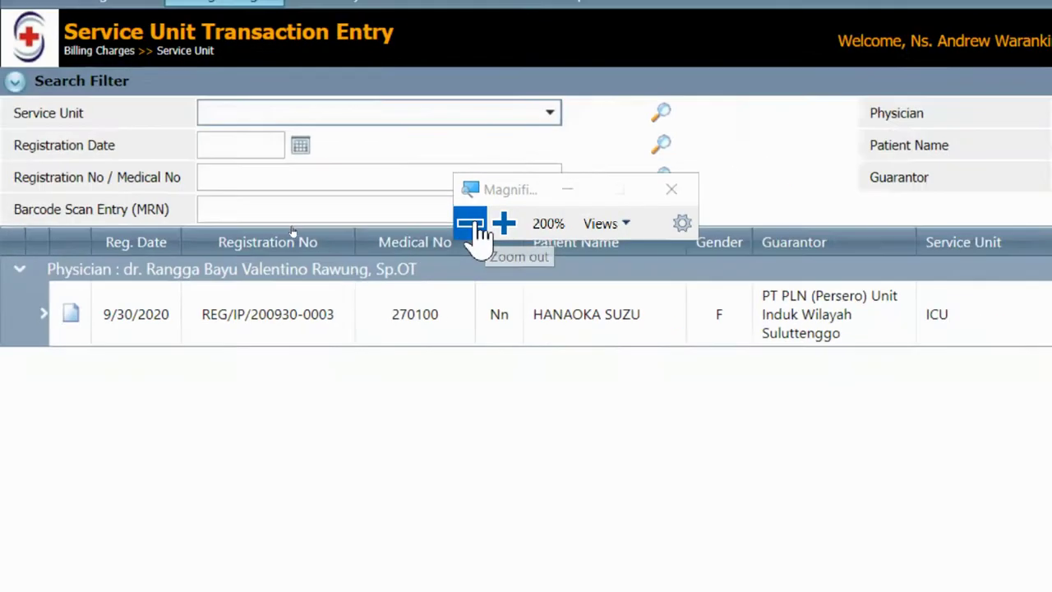
click(472, 224)
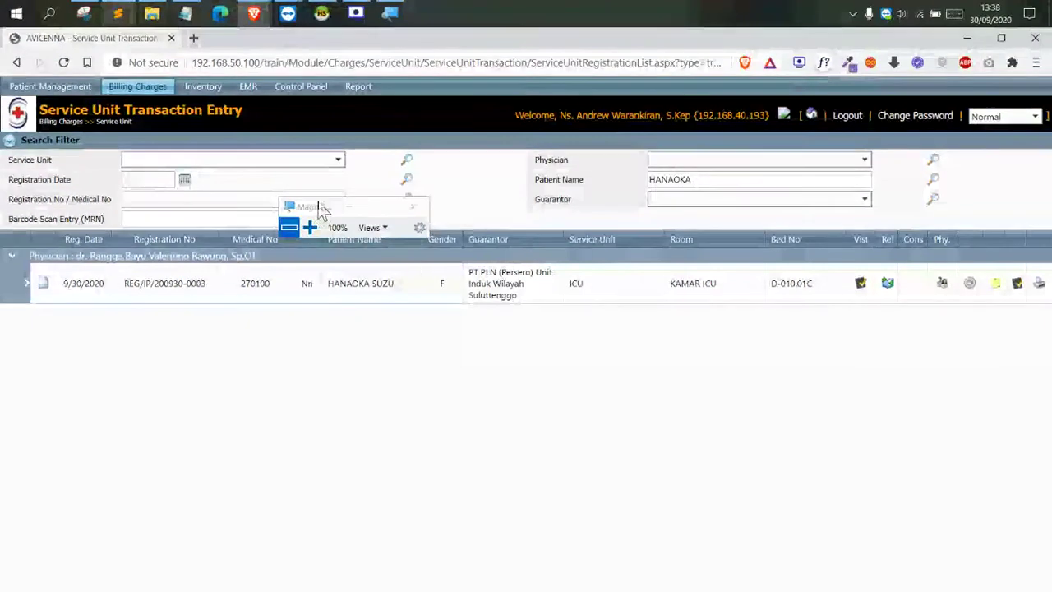
drag(323, 203, 452, 186)
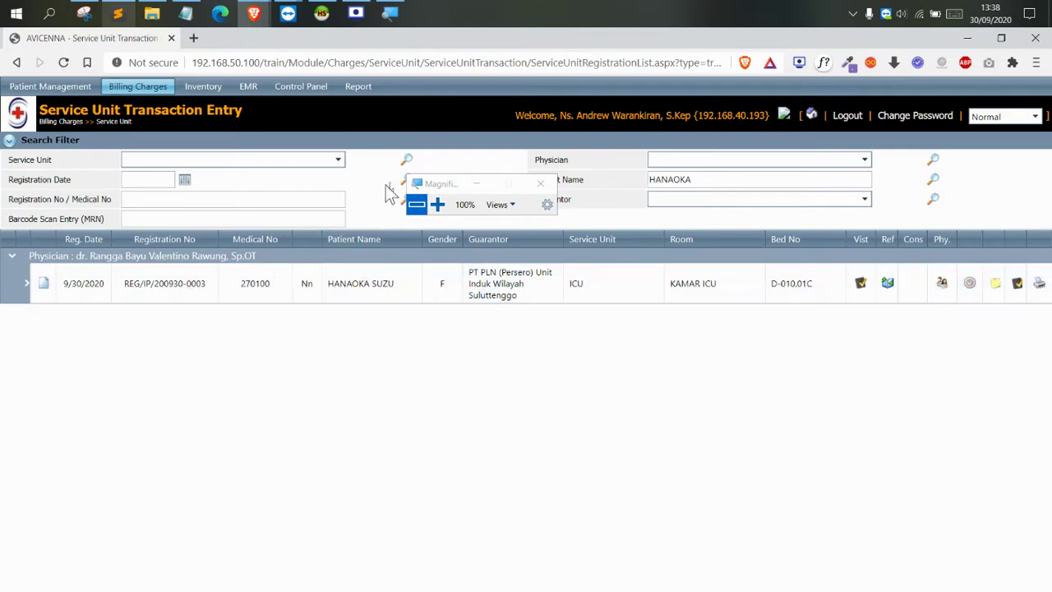
click(437, 204)
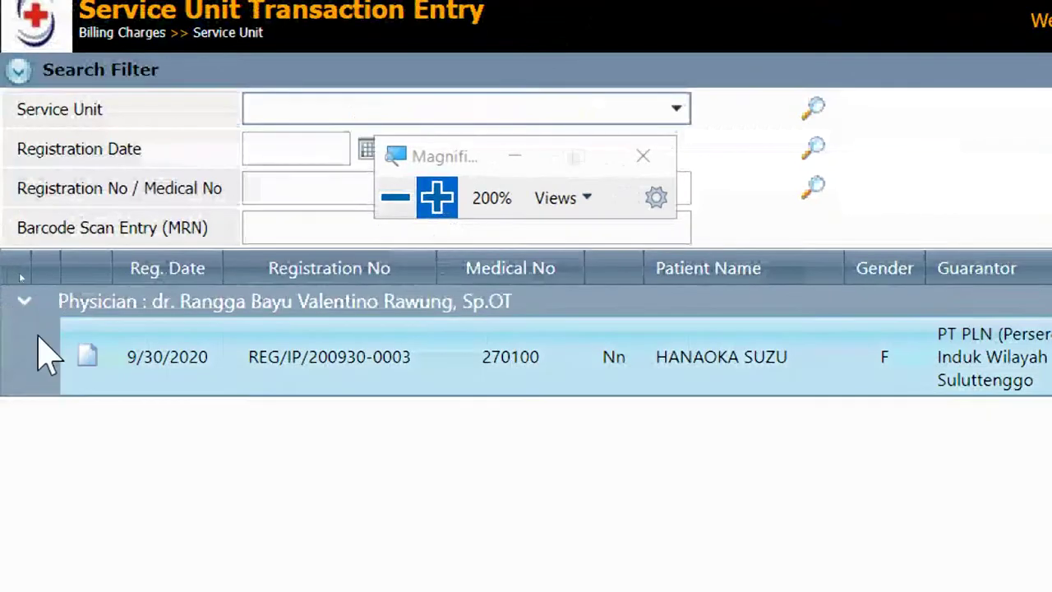
click(27, 283)
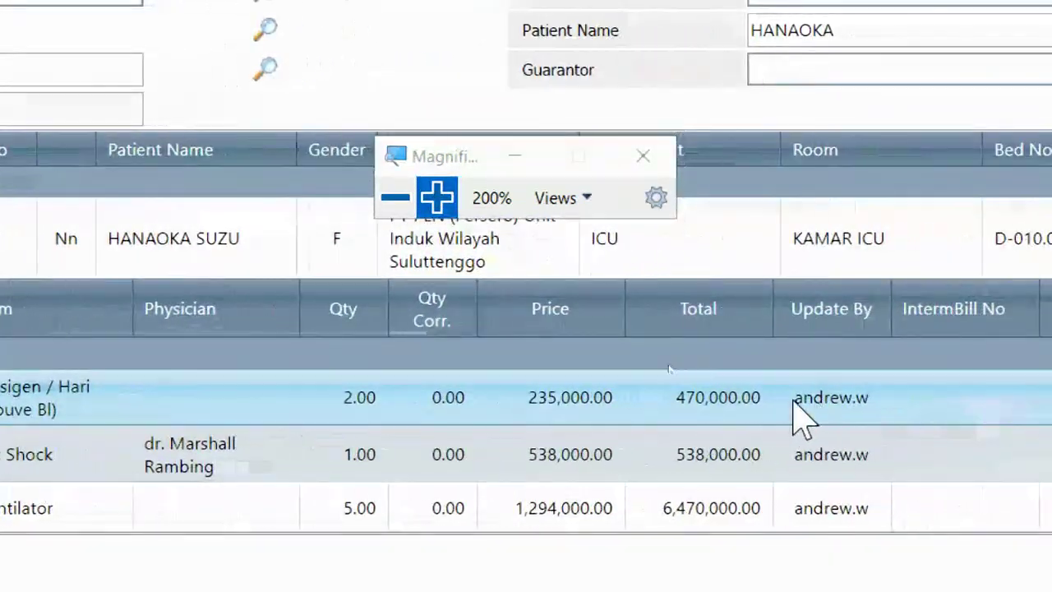
click(817, 410)
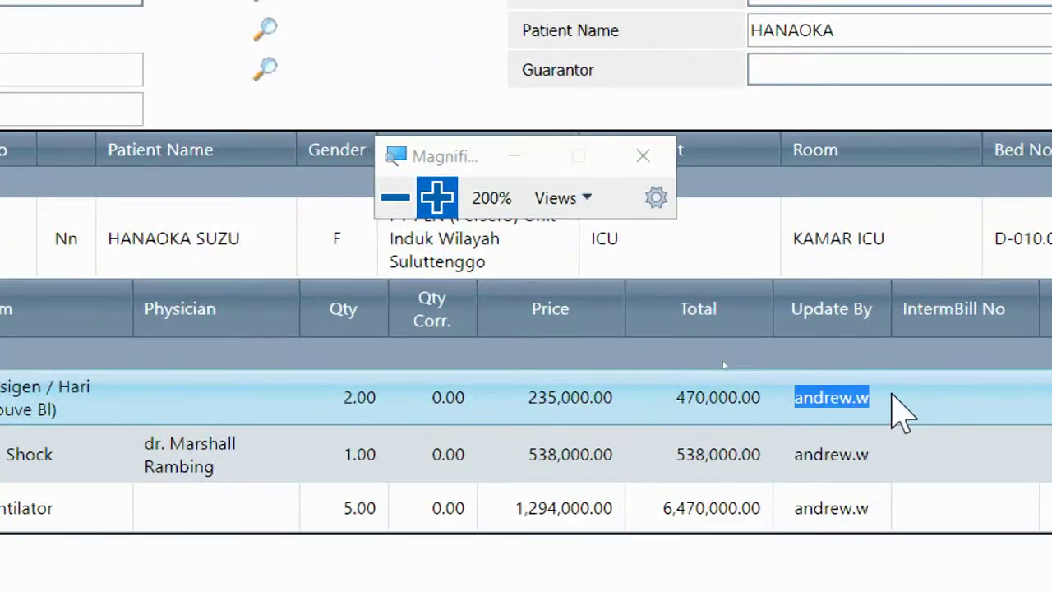
click(396, 204)
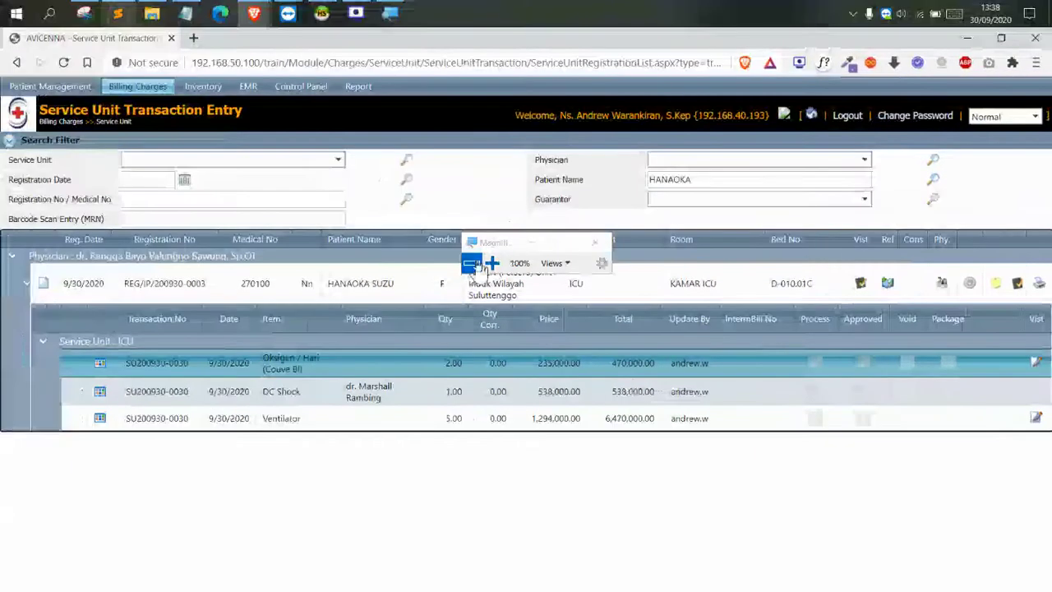
drag(457, 200, 457, 193)
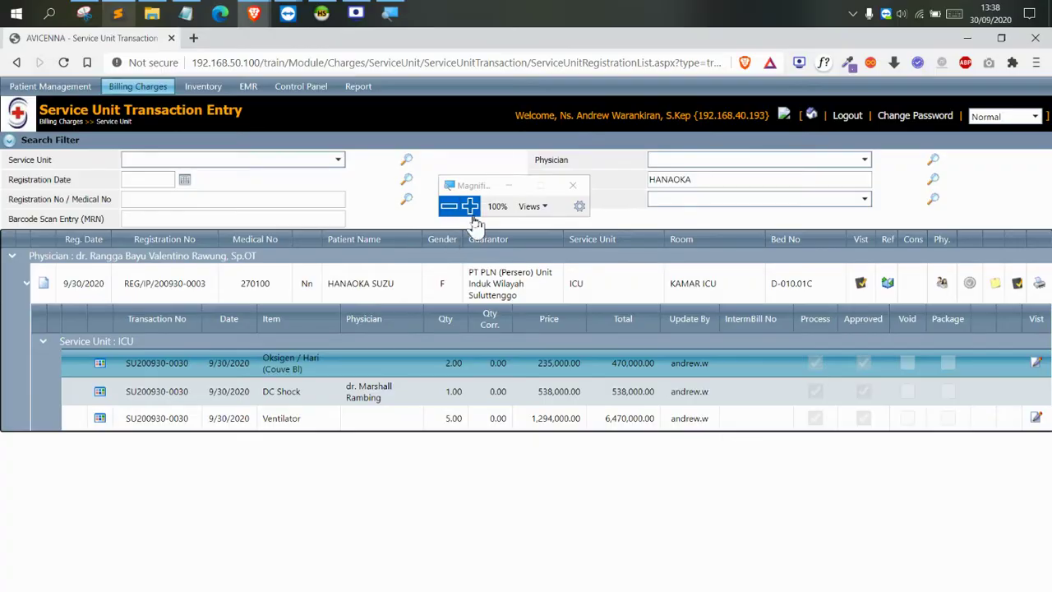
click(470, 210)
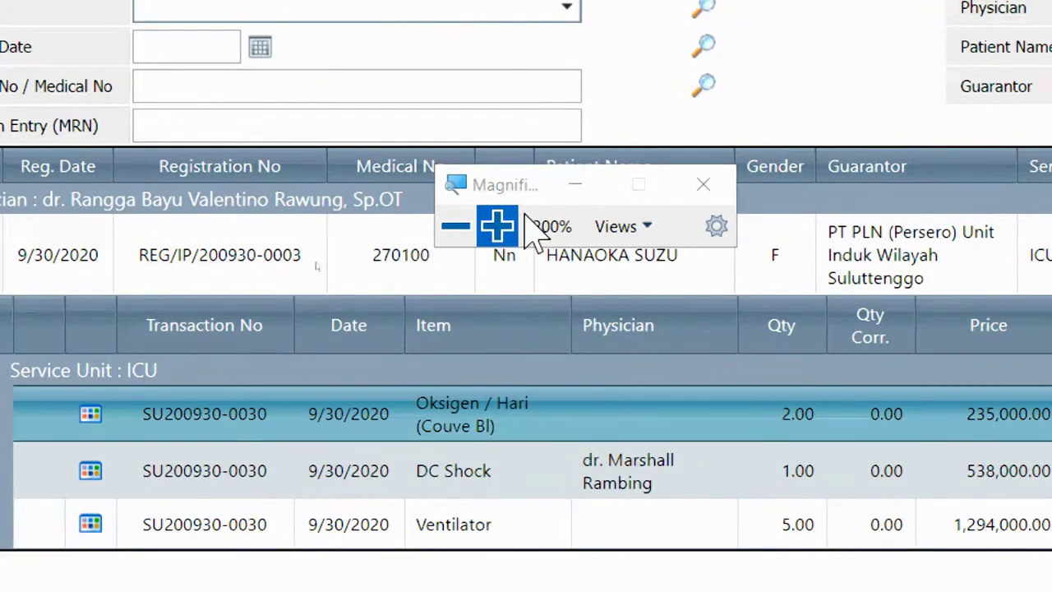
click(457, 226)
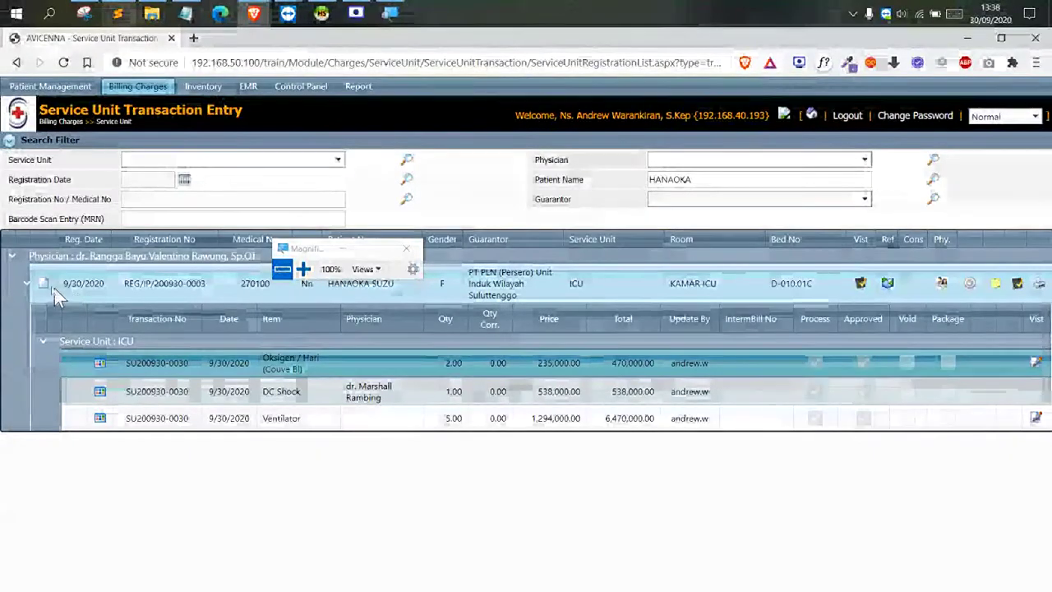
click(45, 286)
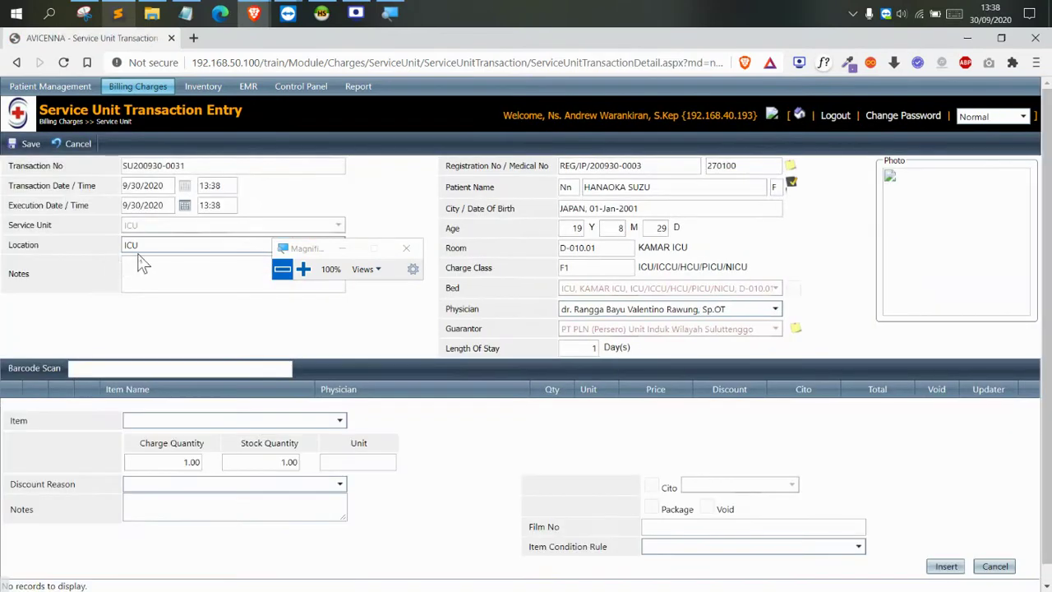
Set execution date to September 30 and insert a Buble Cpap charge of 896,000.00
click(184, 207)
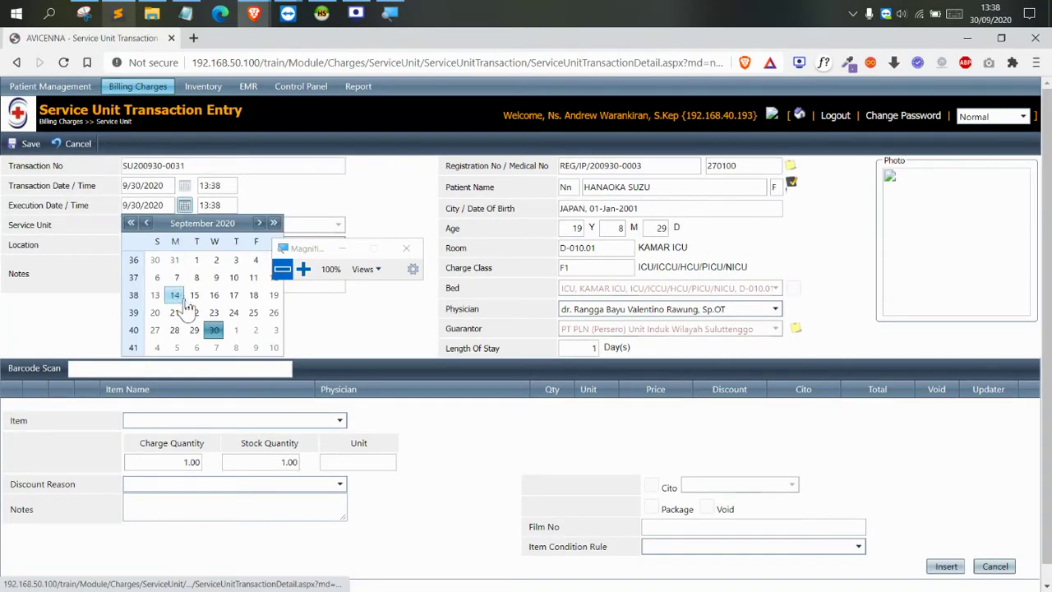
click(214, 329)
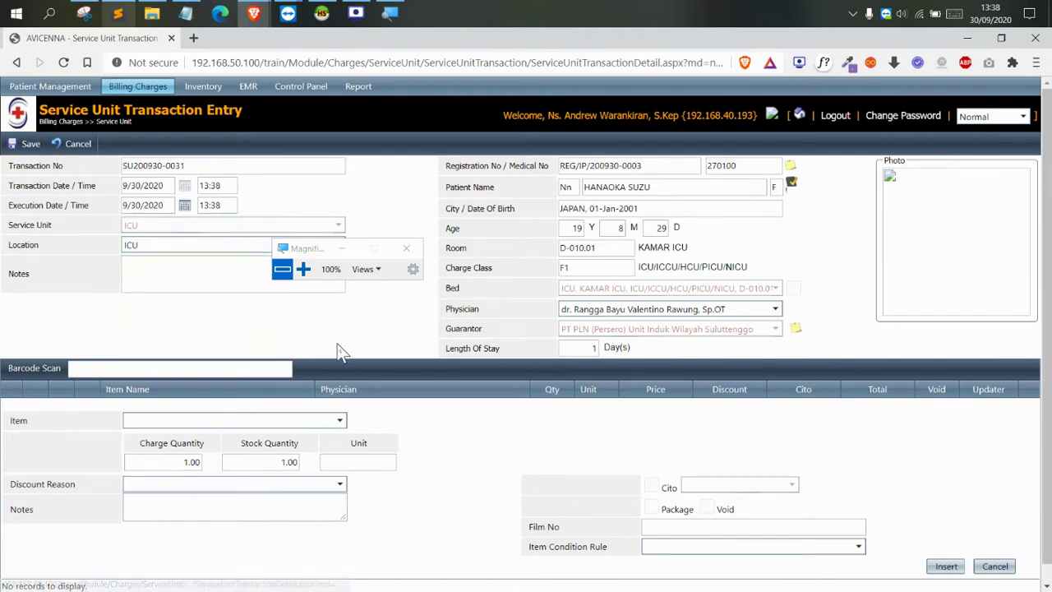
click(302, 402)
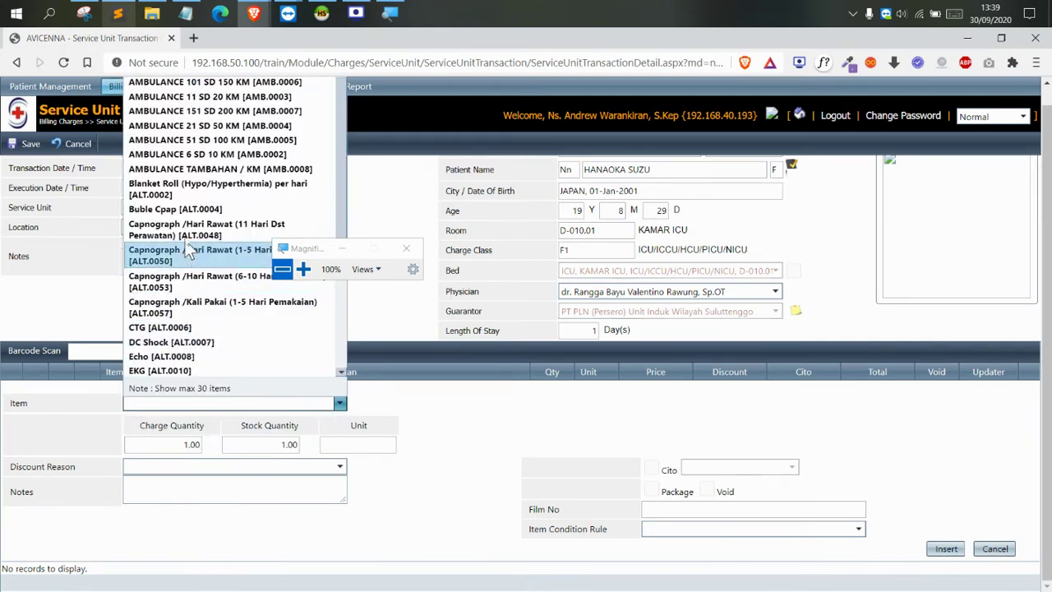
click(182, 210)
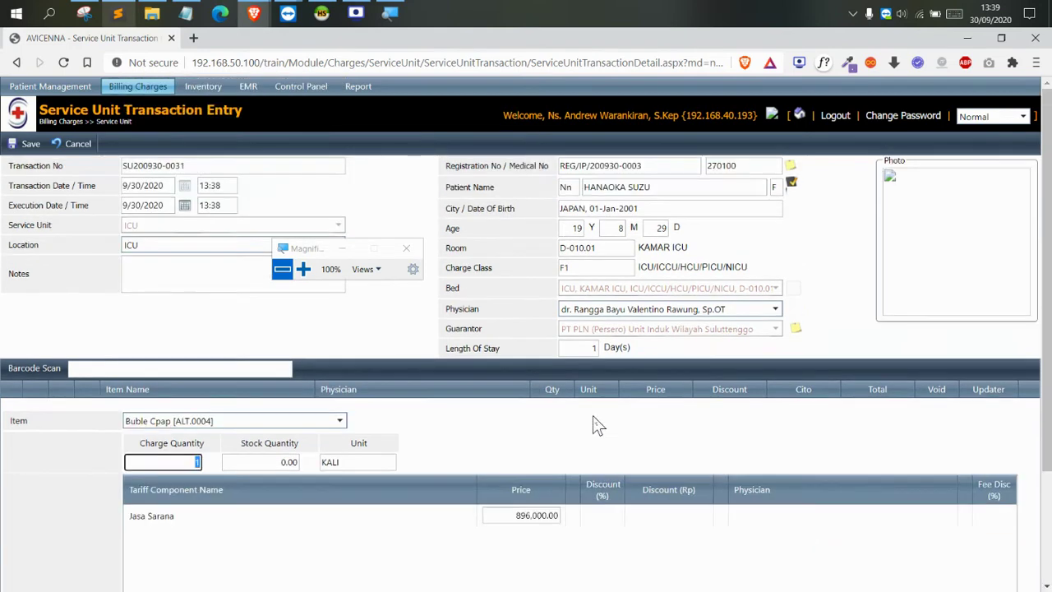
scroll(594, 424, down, 3)
click(941, 549)
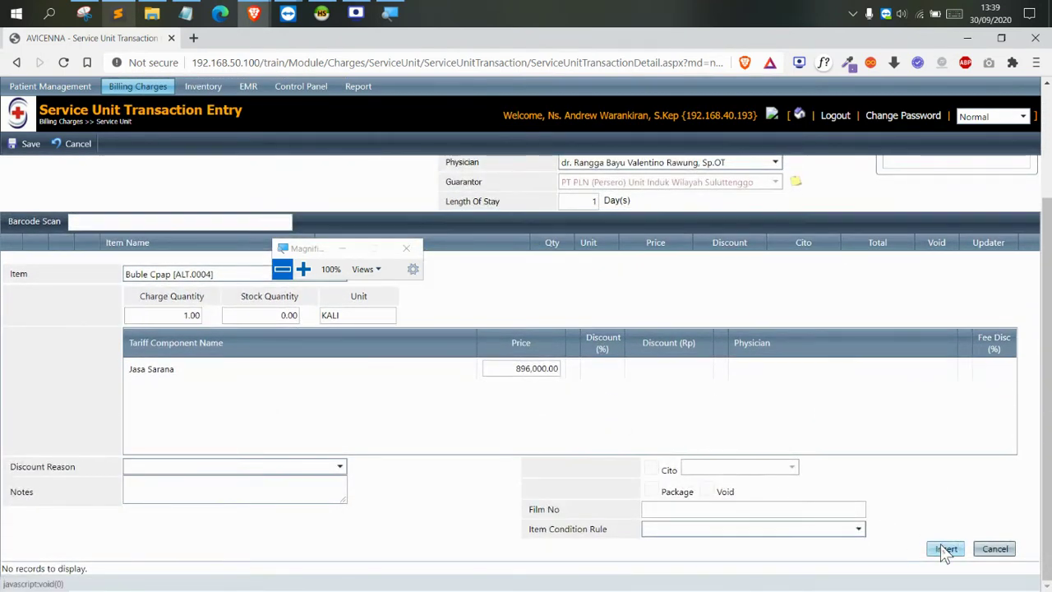
click(23, 146)
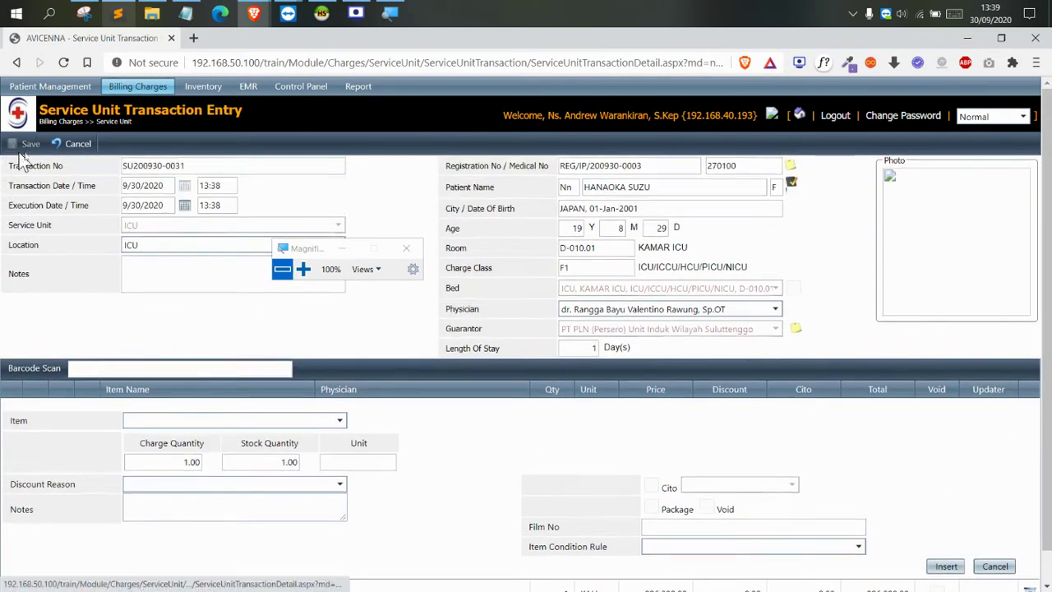
click(374, 145)
click(596, 143)
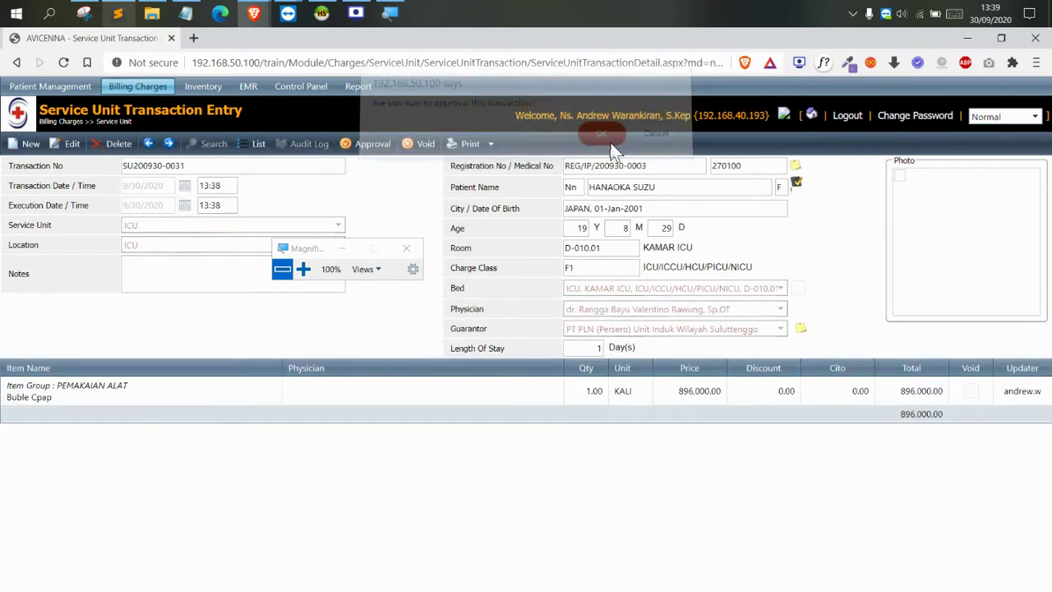
click(304, 269)
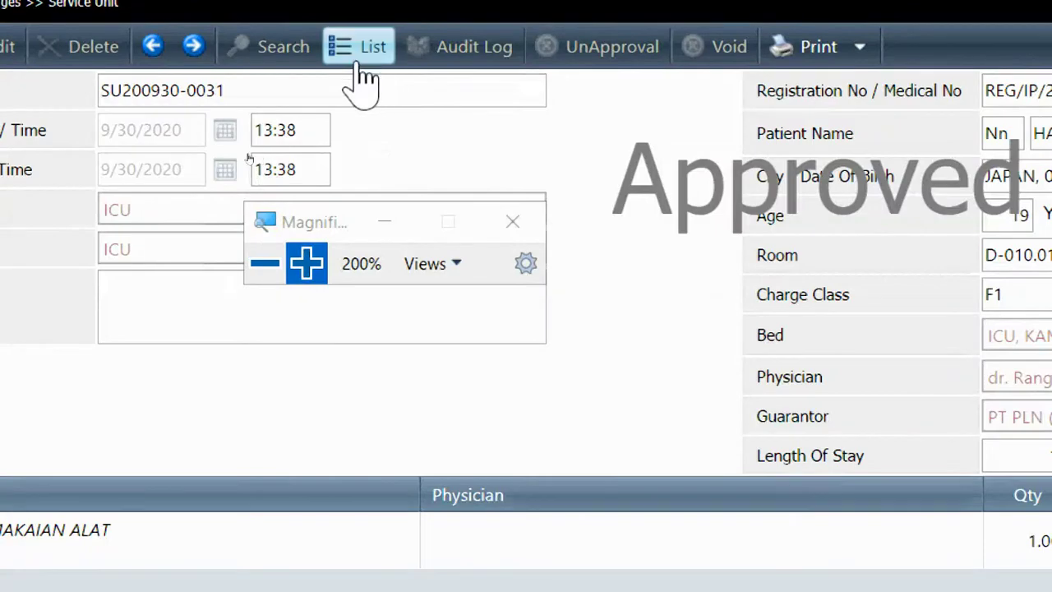
click(362, 78)
click(271, 262)
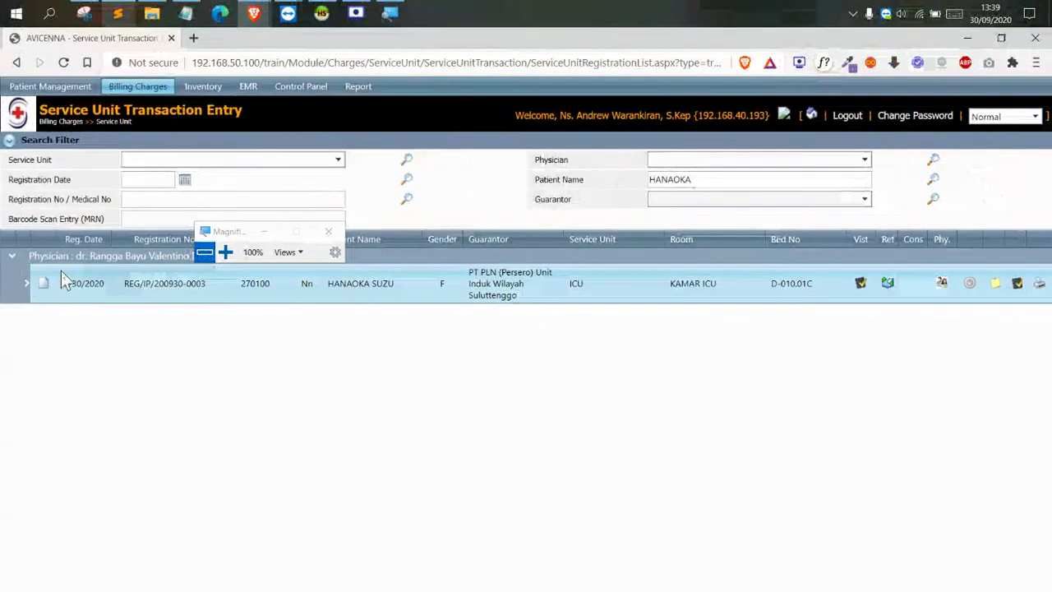
click(26, 282)
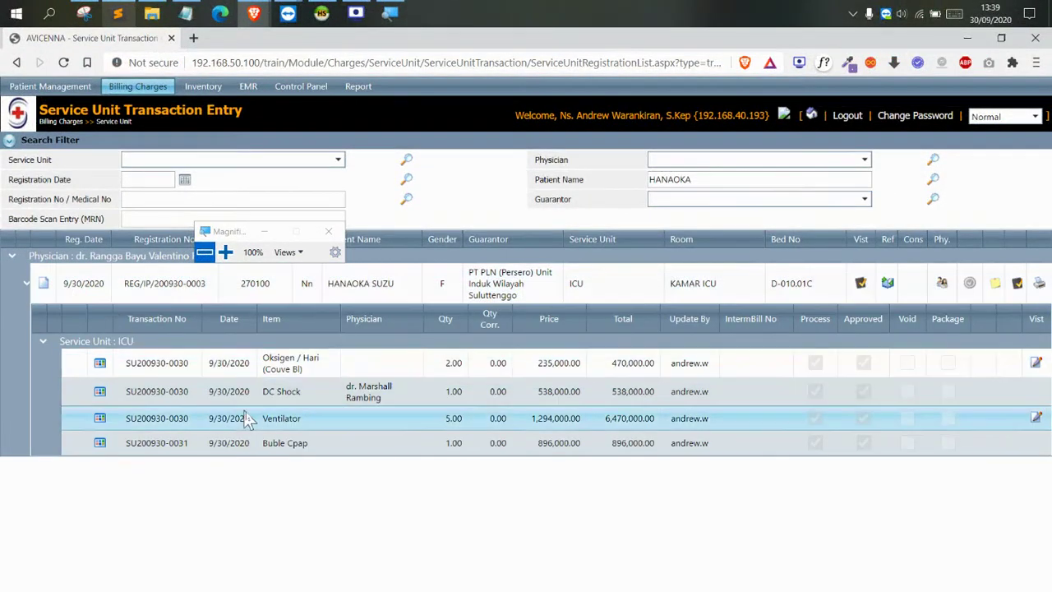
drag(262, 448, 310, 448)
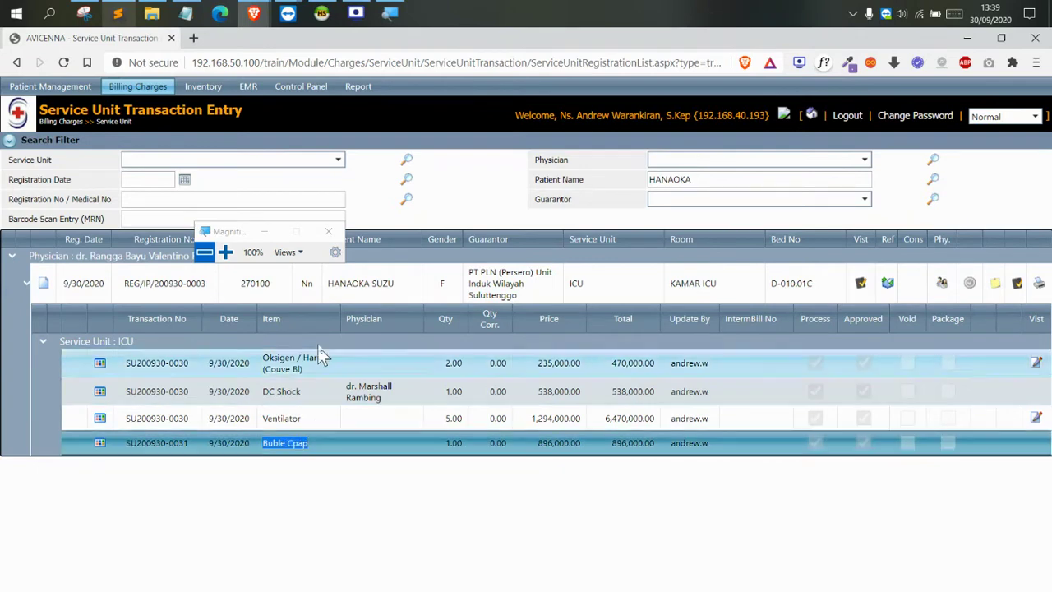
drag(245, 238, 660, 202)
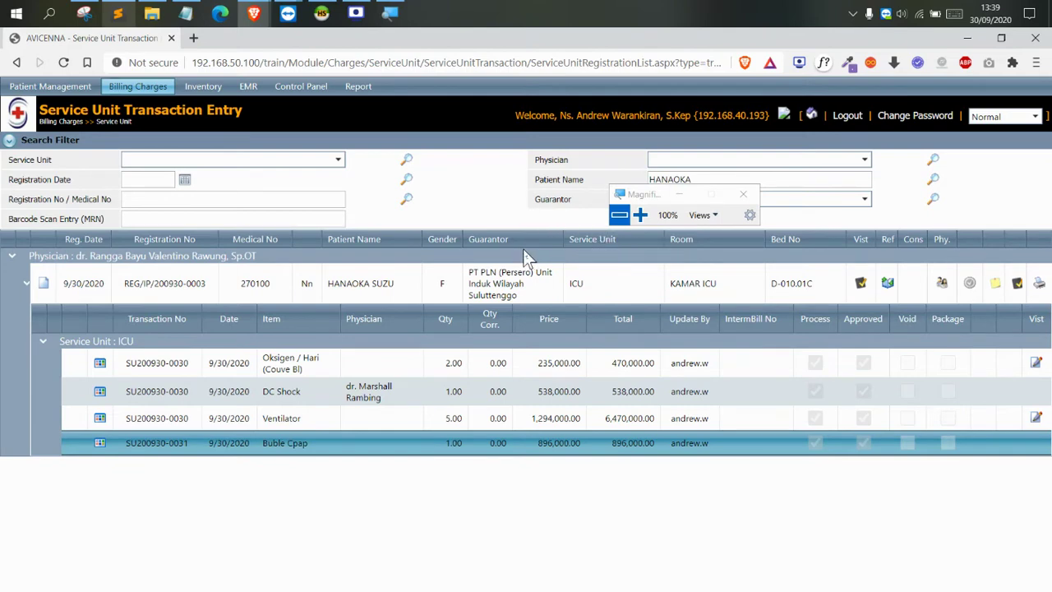
drag(633, 194, 561, 222)
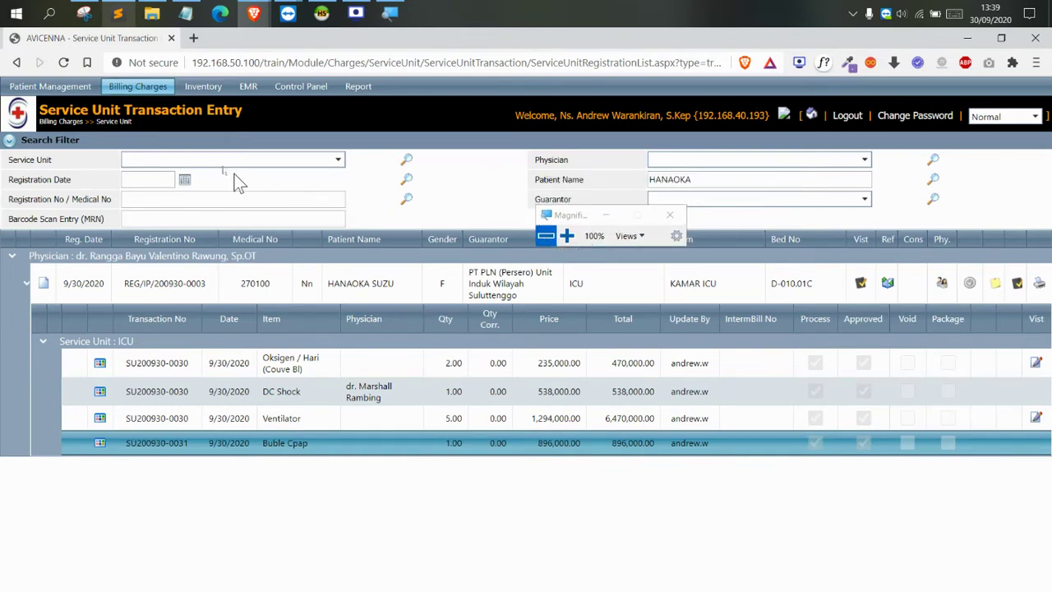
click(570, 236)
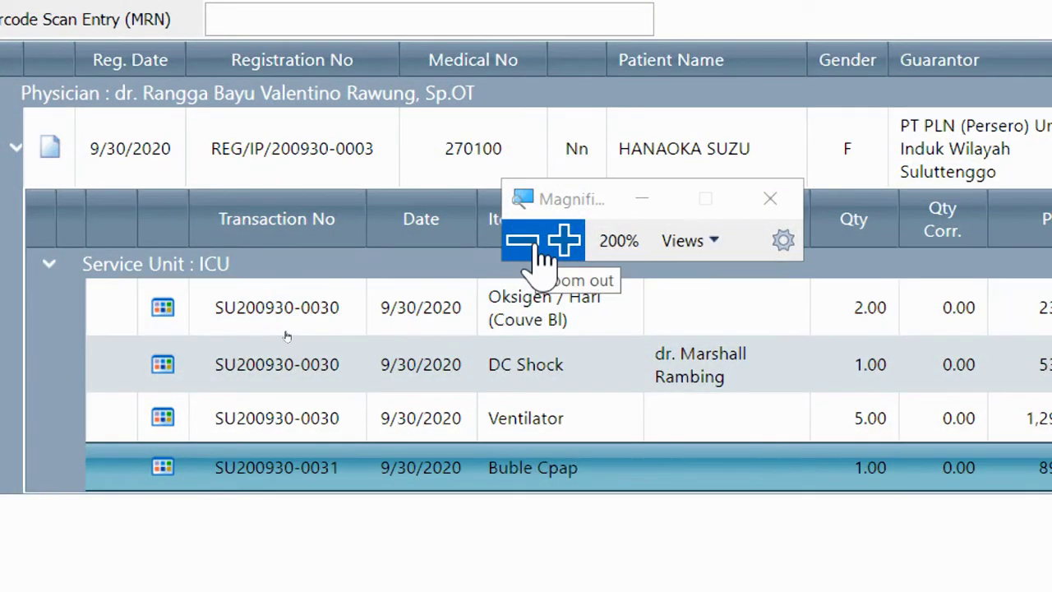
drag(580, 207, 692, 206)
Inspect the Ventilator charge row and its quantity of 5.00
click(511, 420)
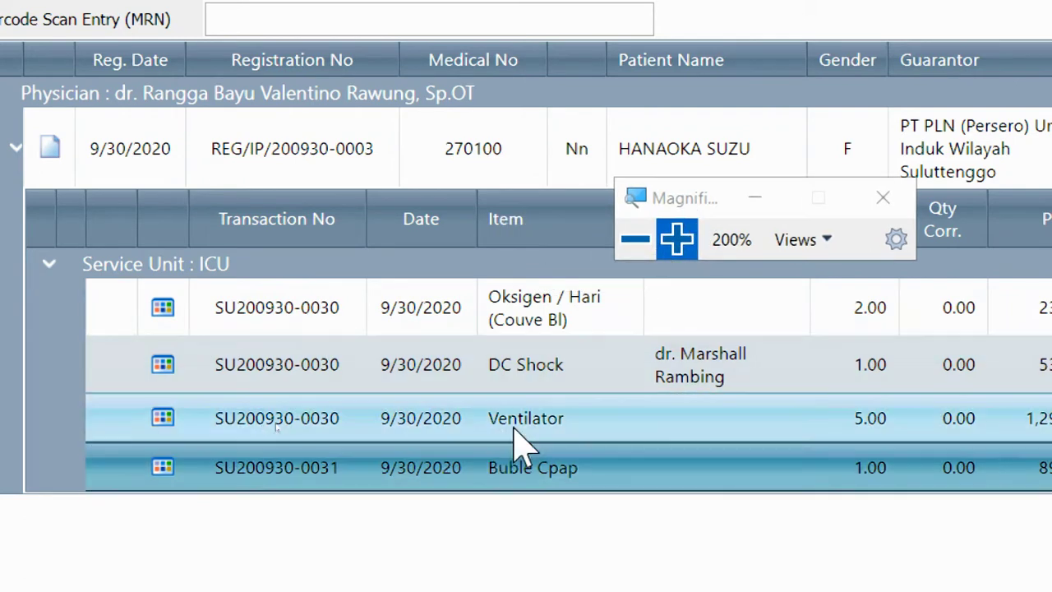
click(529, 422)
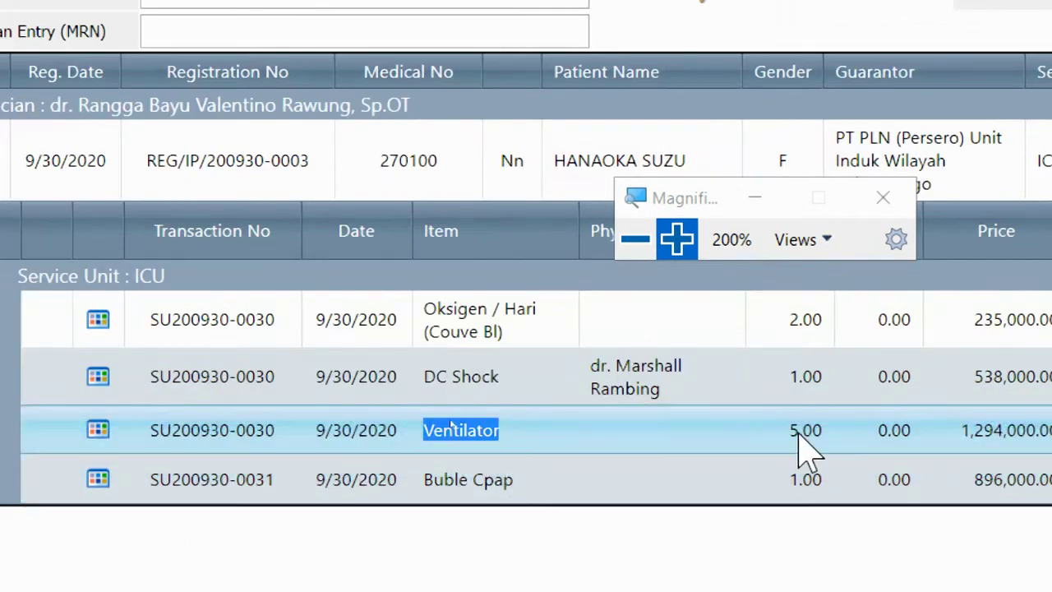
click(793, 428)
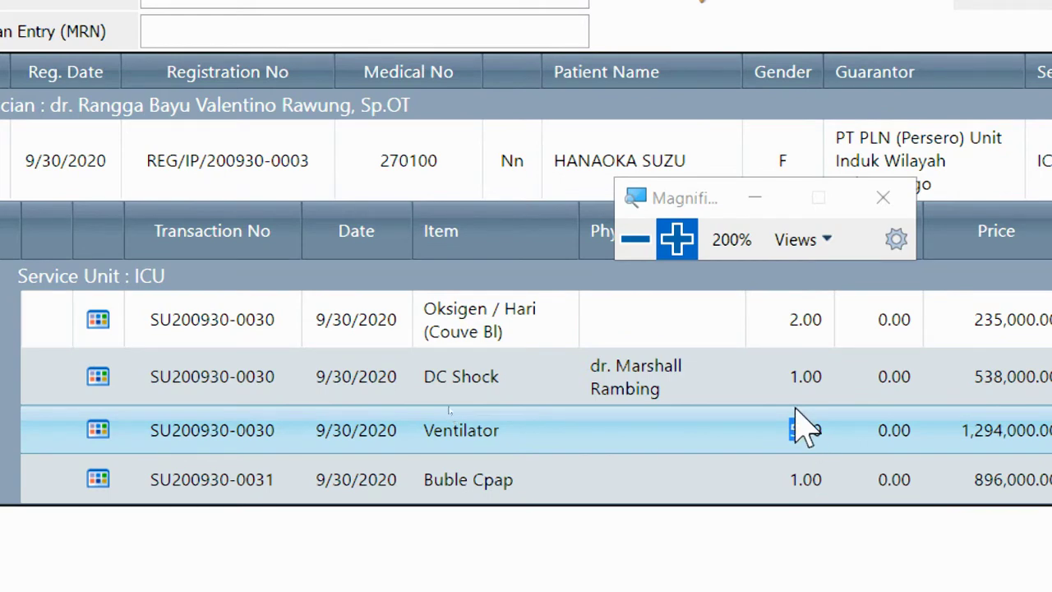
click(631, 243)
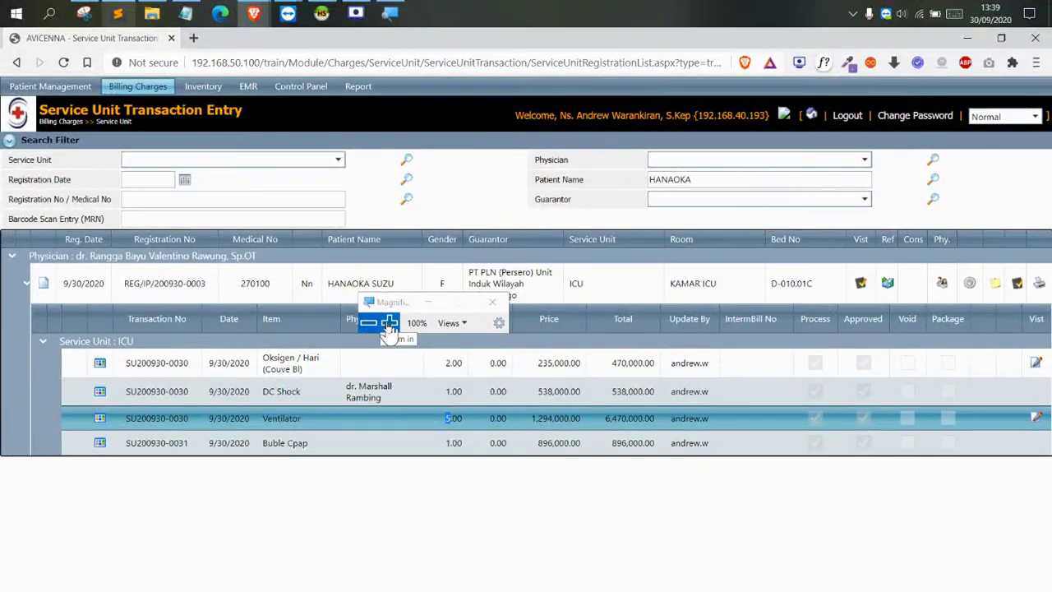
click(389, 323)
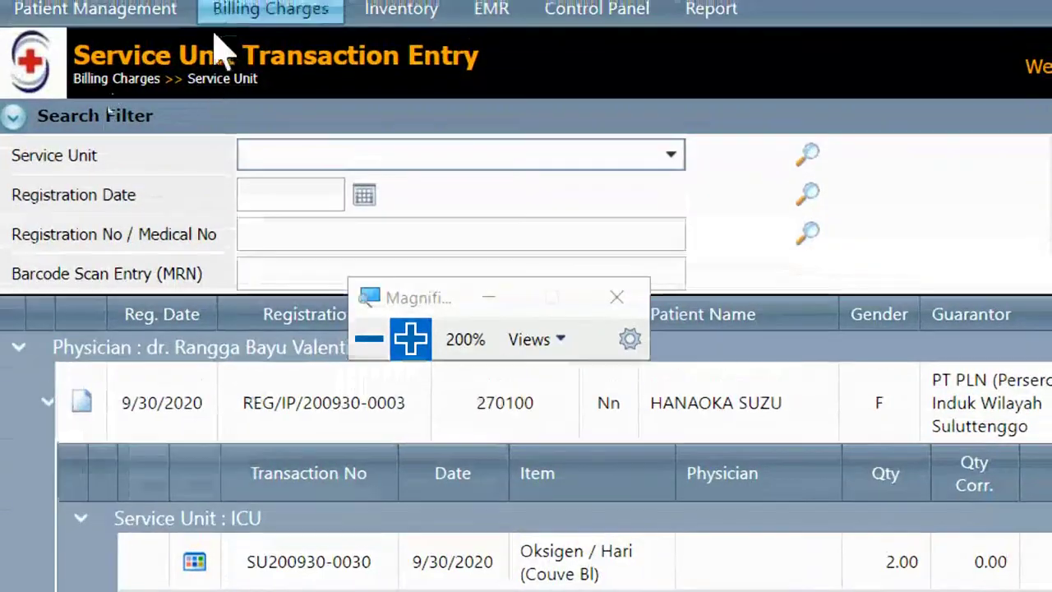
Go to Billing Charges > Service Unit > Service Unit Correction Entry (Verification)
mouse_move(136, 88)
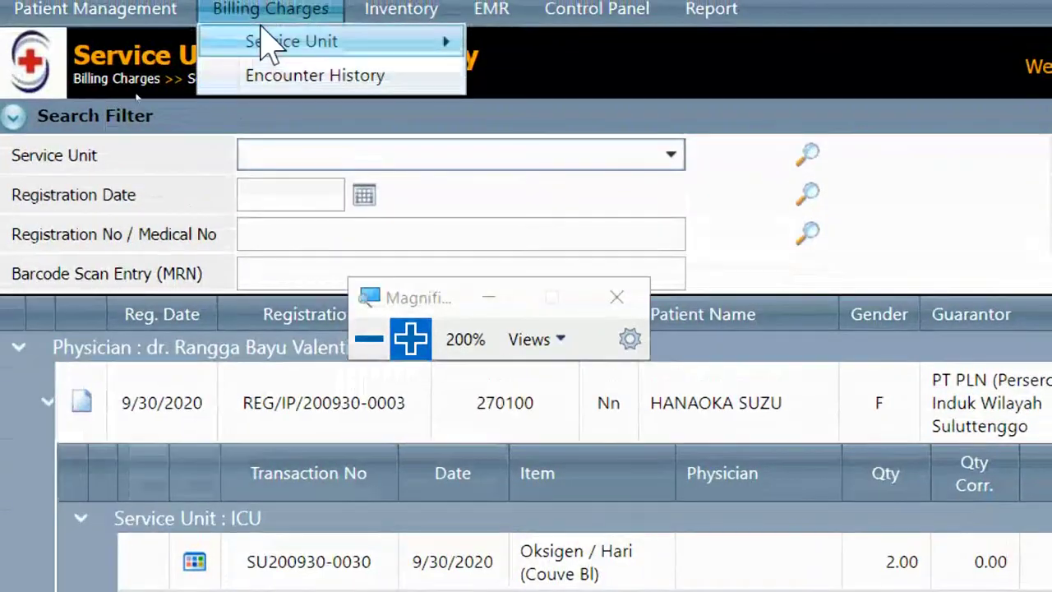
mouse_move(291, 41)
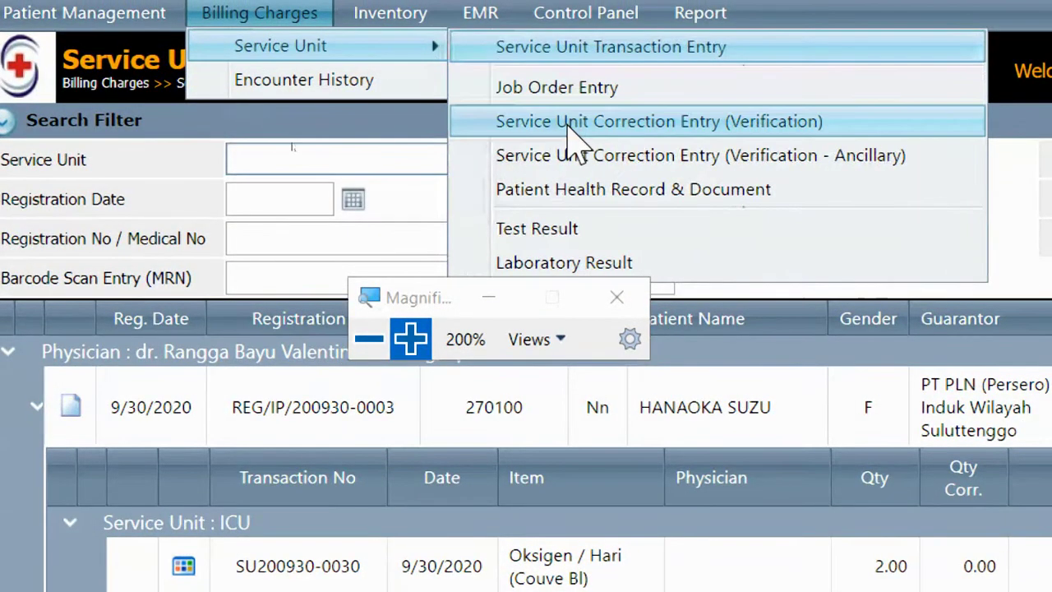
click(763, 124)
click(369, 338)
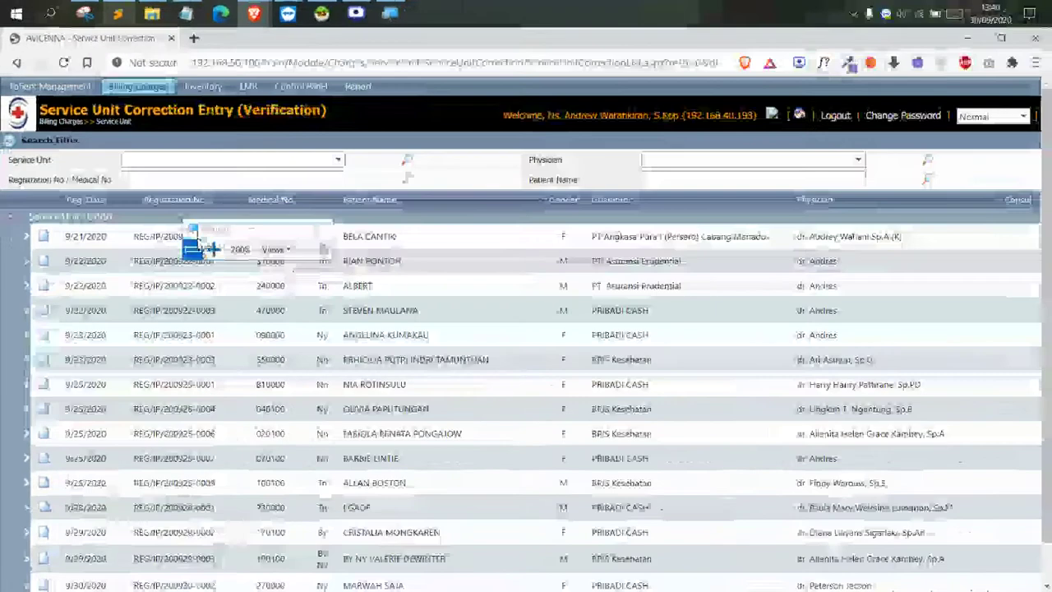
Search registrations by the patient's name, listing the ICU and IGD registrations
click(695, 179)
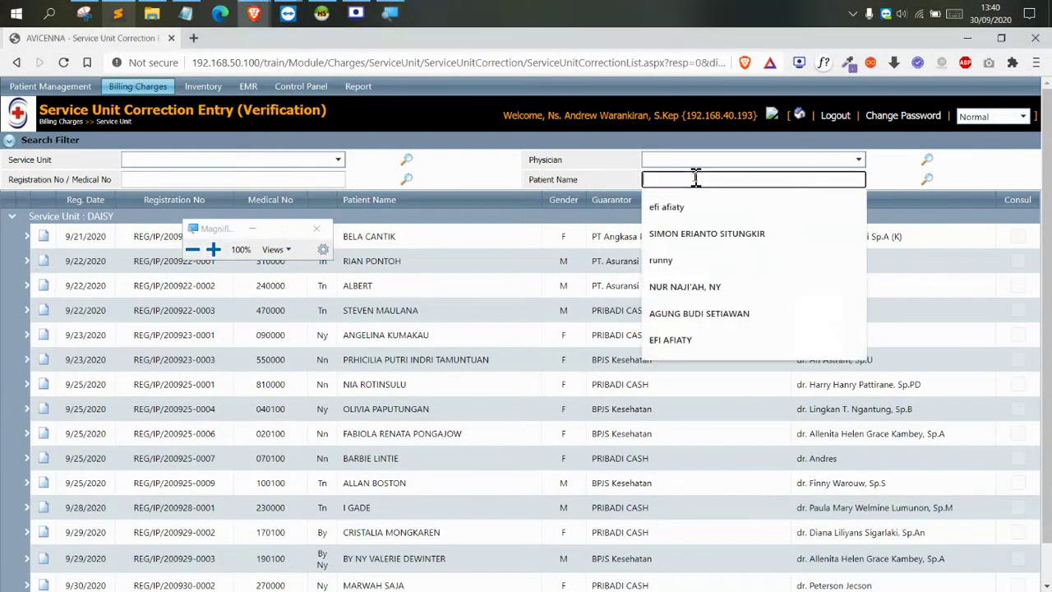
text(HANAOKA)
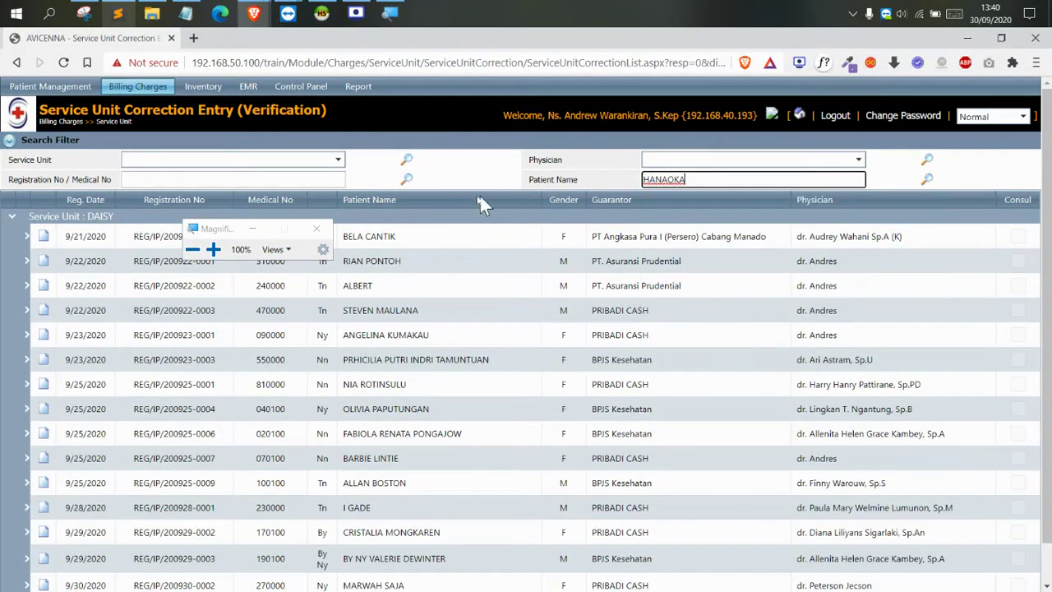
click(407, 180)
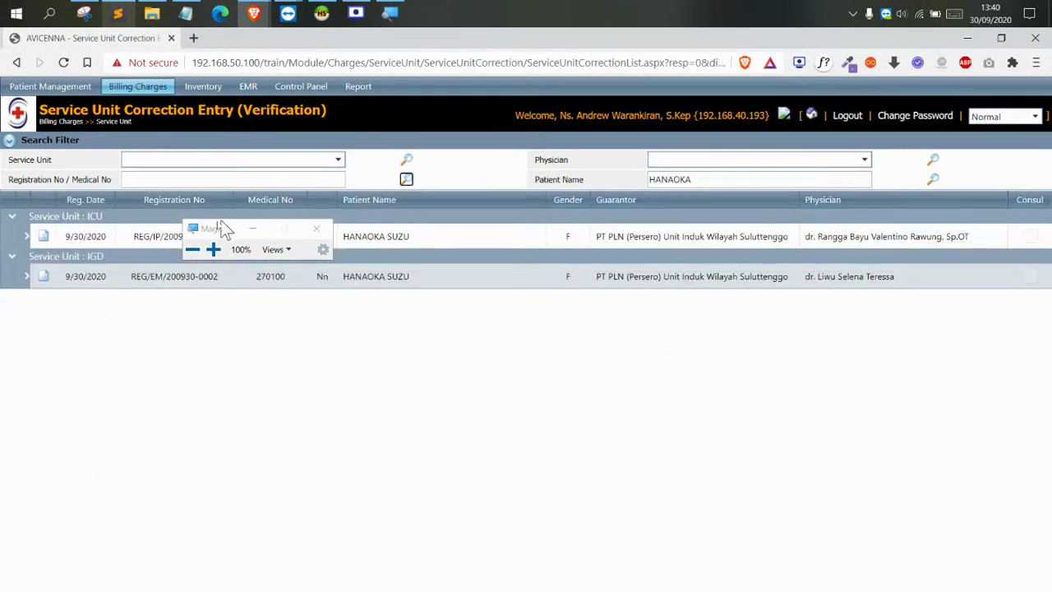
drag(225, 230, 229, 305)
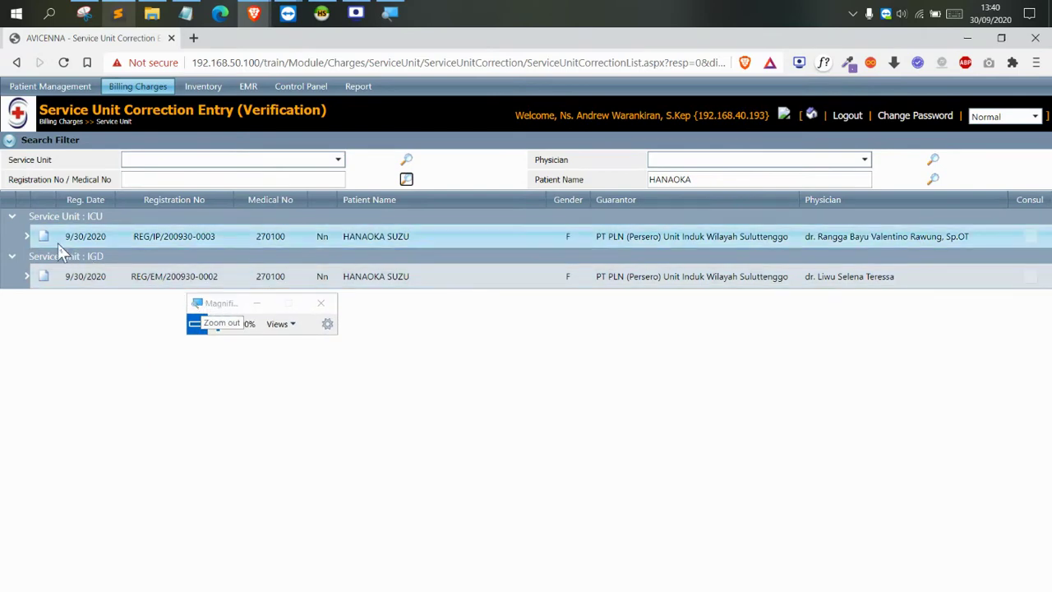
click(219, 325)
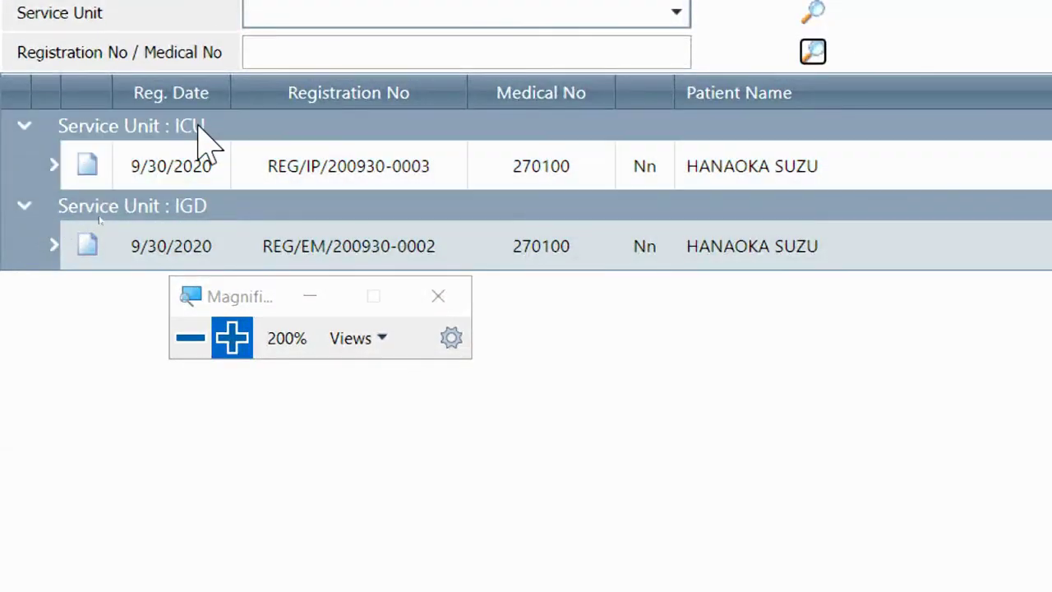
double_click(188, 128)
click(85, 169)
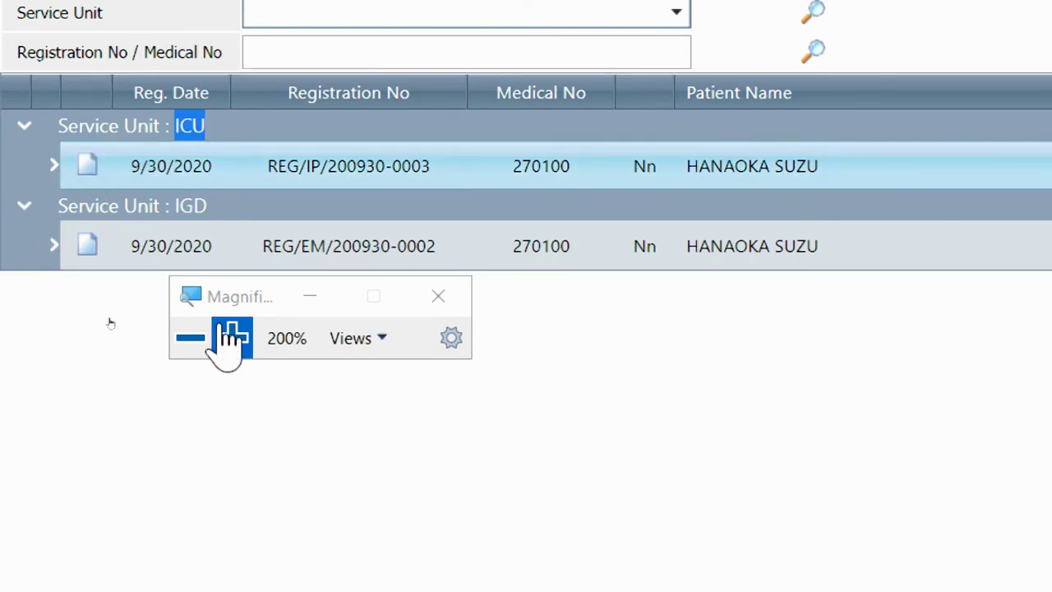
click(190, 337)
Request the ICU registration's transaction list for correction
drag(299, 282, 525, 272)
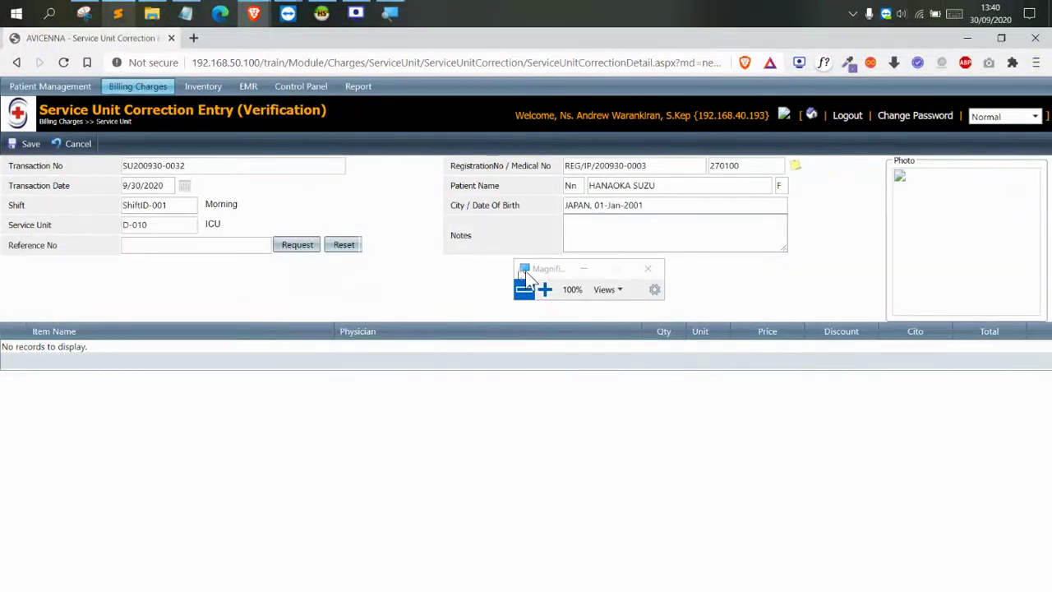
click(545, 289)
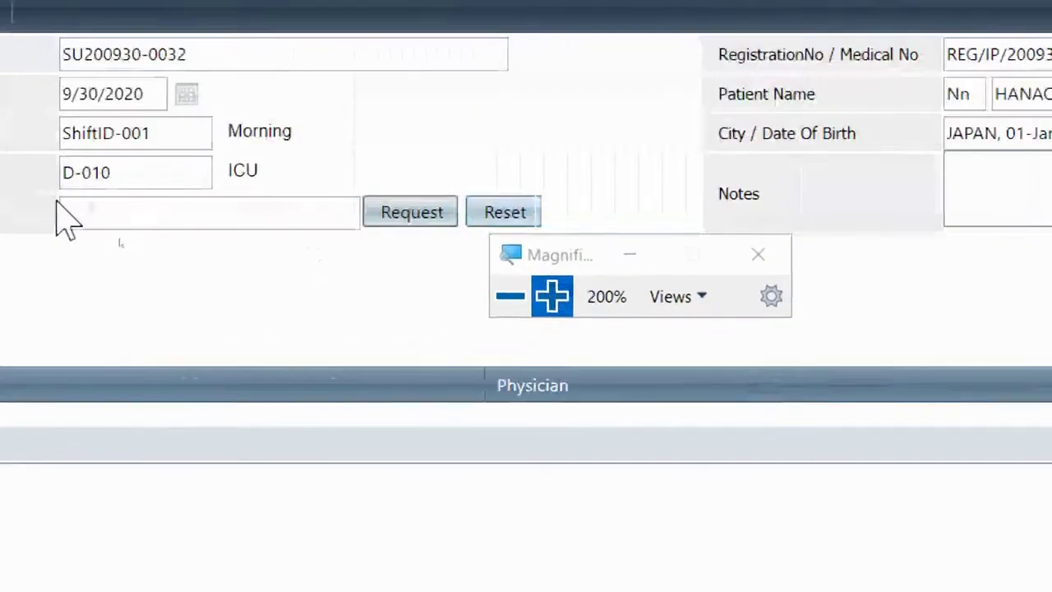
click(315, 244)
click(524, 295)
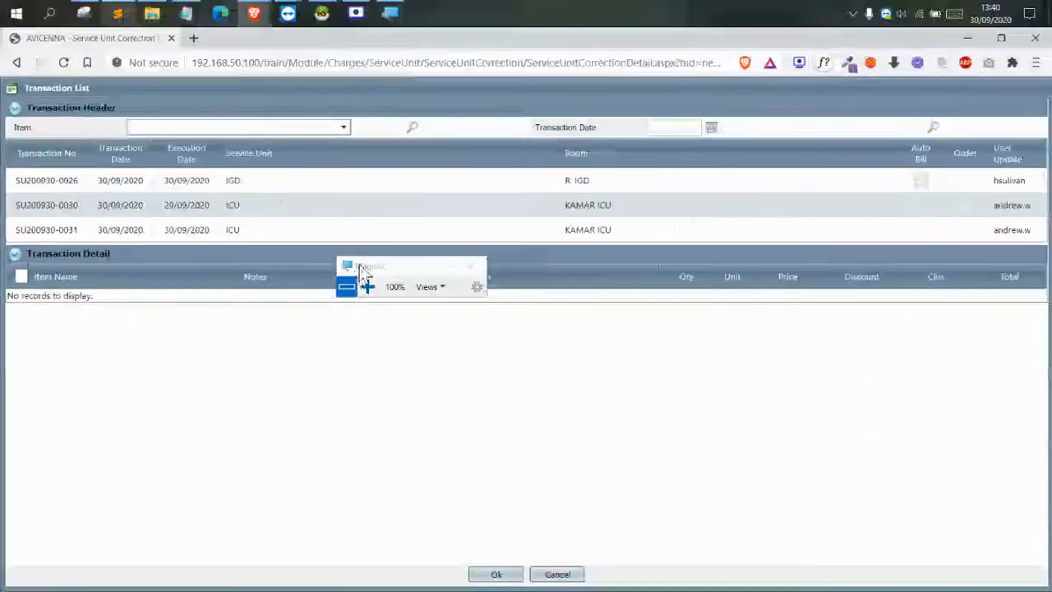
drag(362, 262, 744, 306)
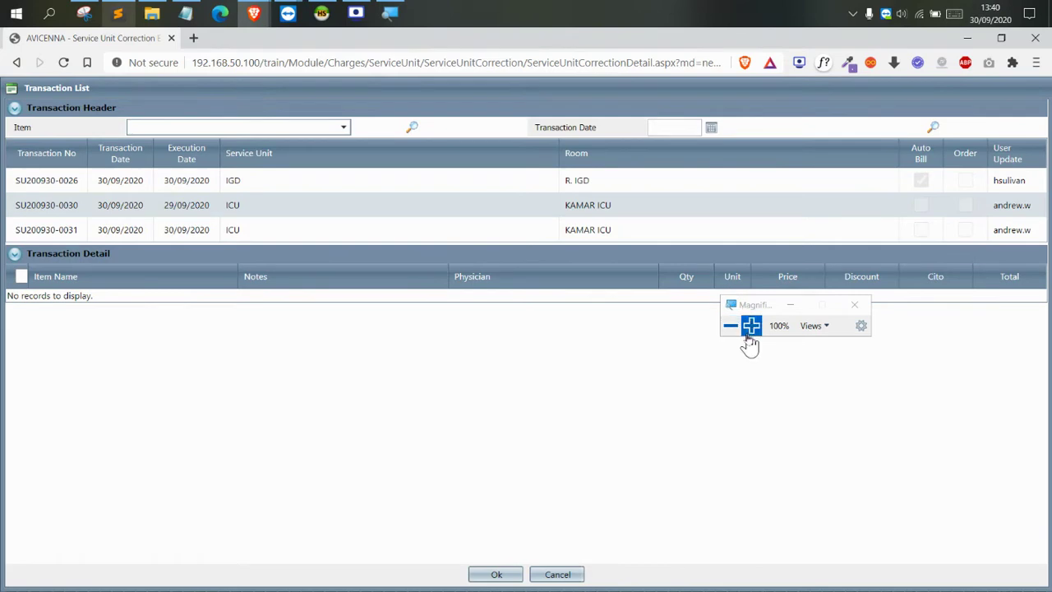
click(750, 327)
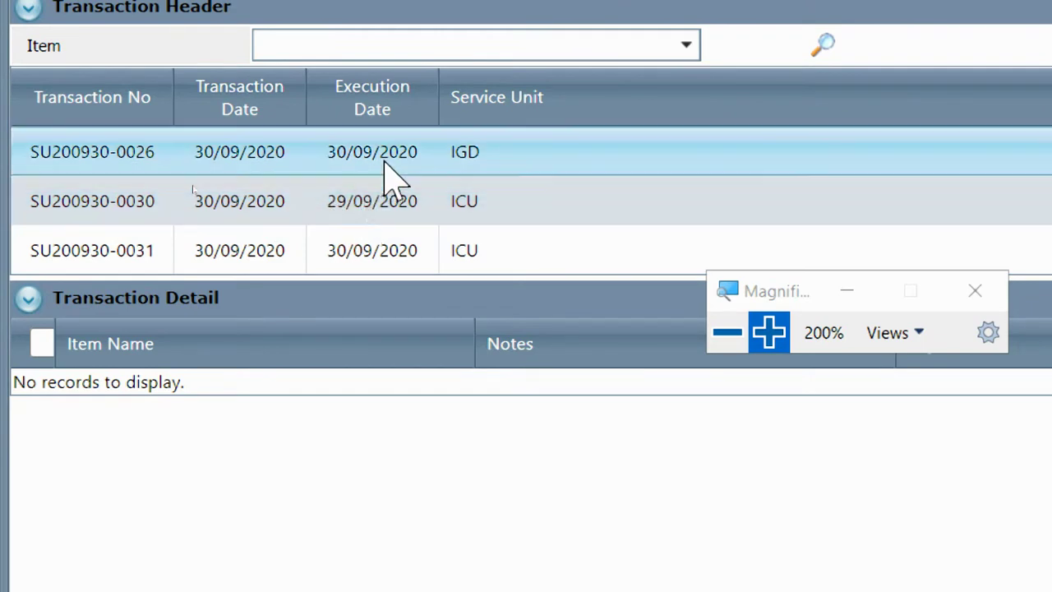
click(364, 201)
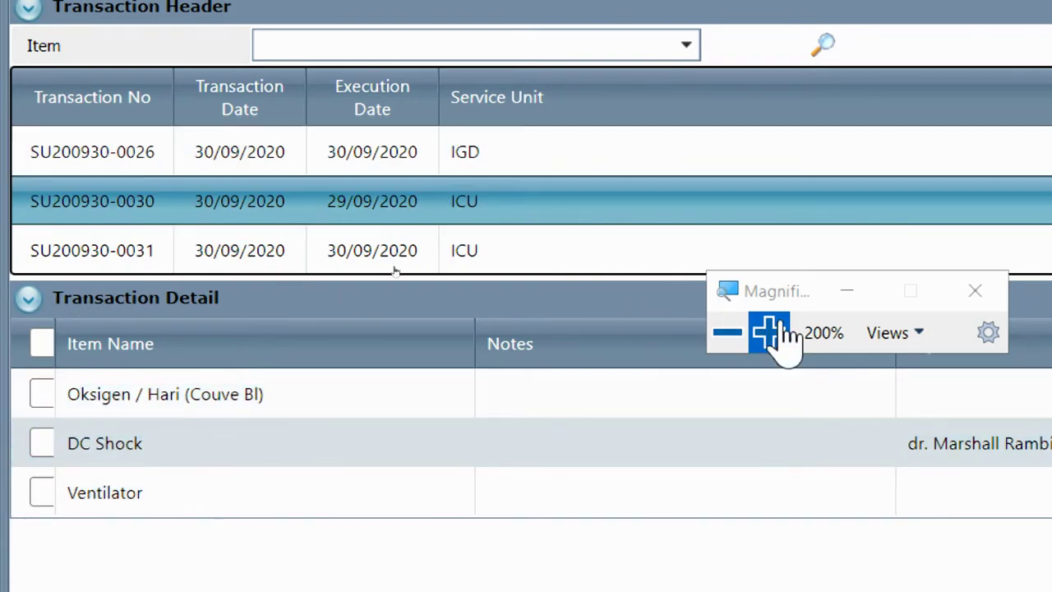
click(727, 331)
click(530, 333)
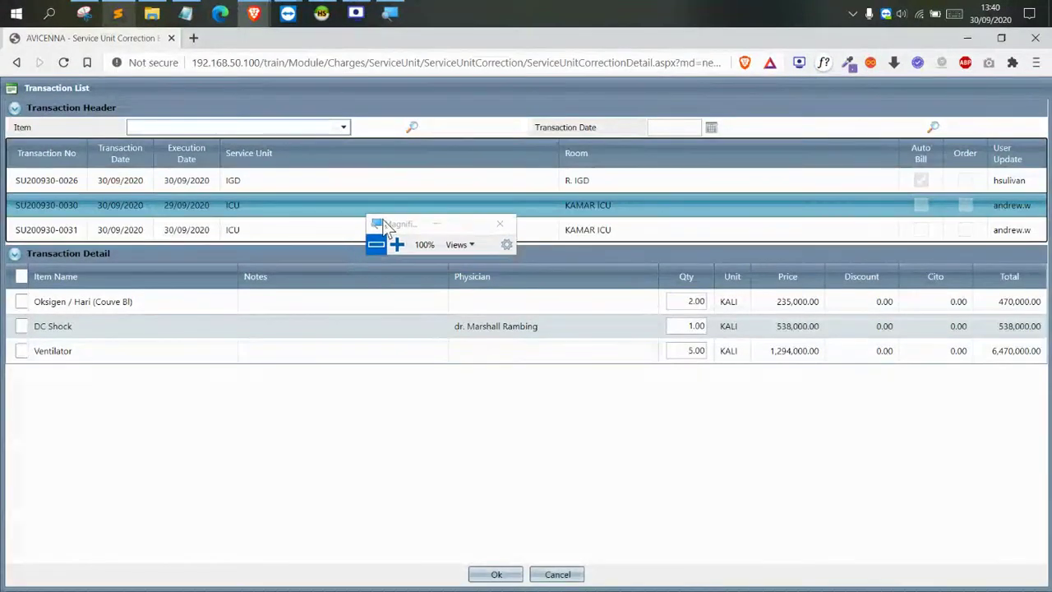
Mark the 29/09/2020 ICU Ventilator charge for correction, changing its quantity from 5 to 4
click(359, 205)
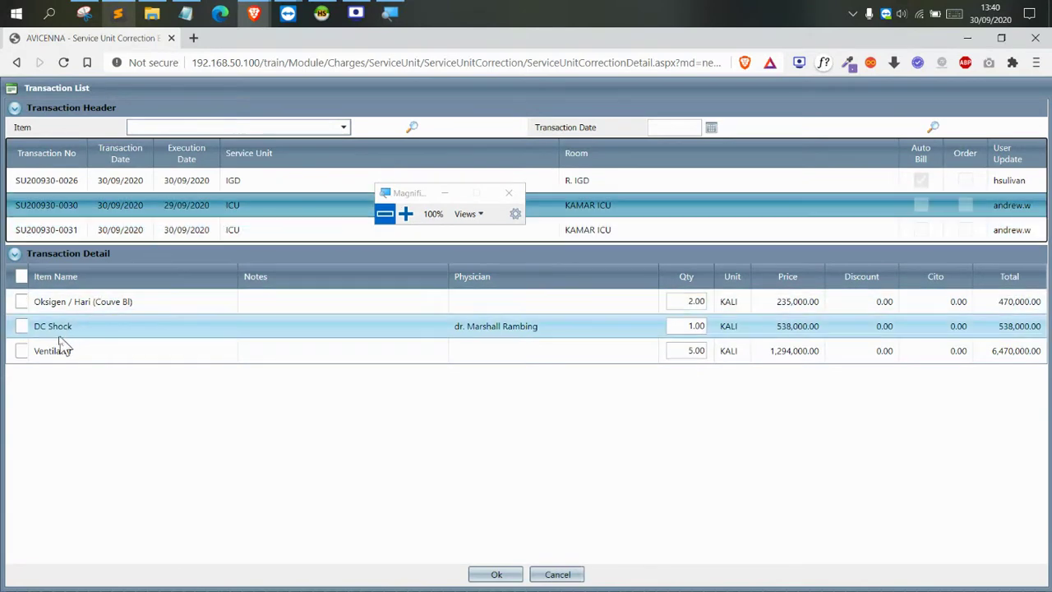
click(21, 351)
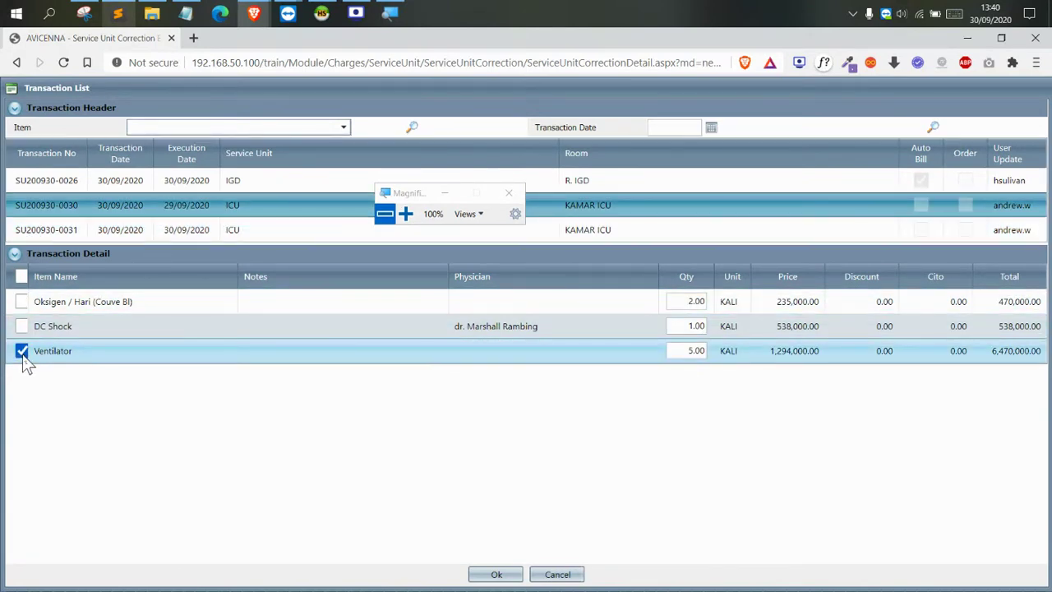
click(405, 214)
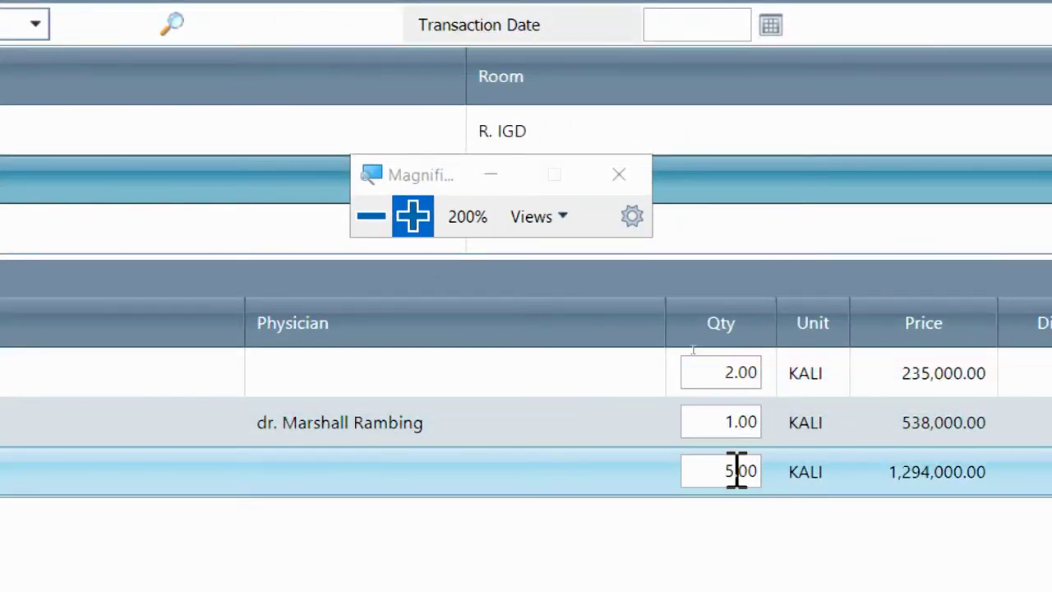
click(736, 471)
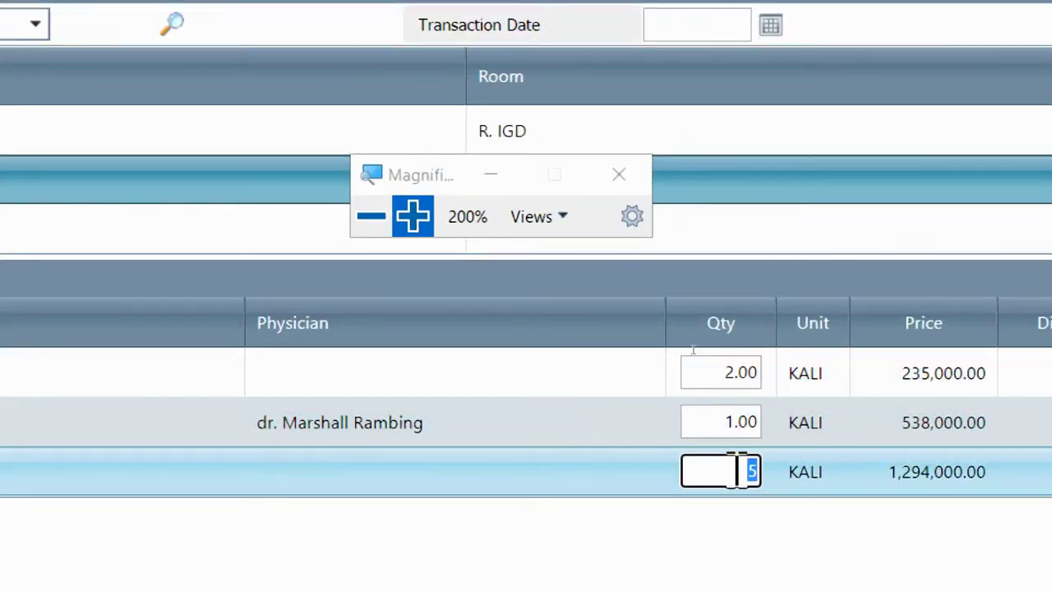
click(727, 533)
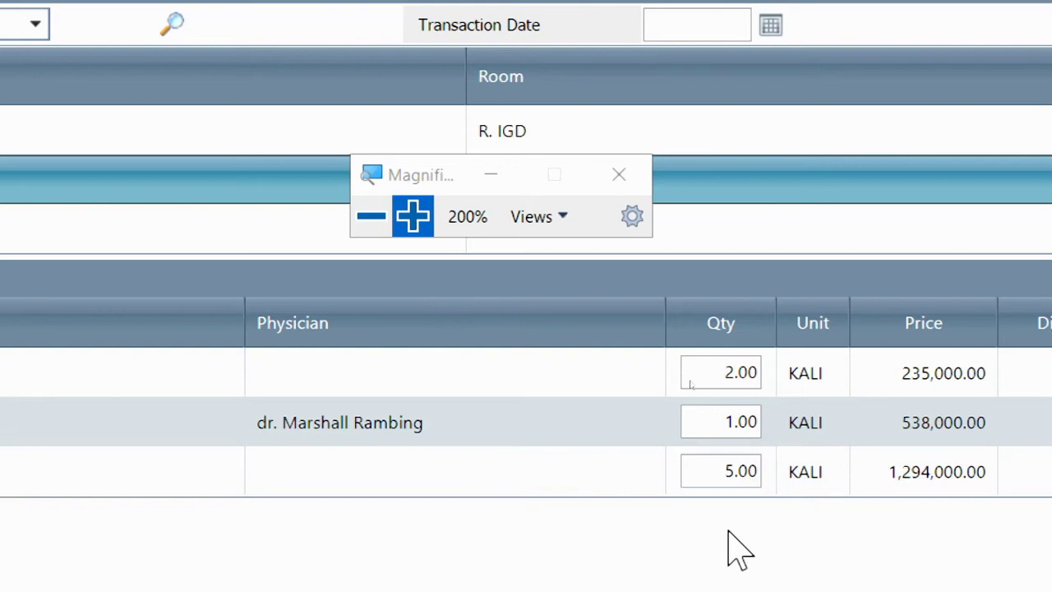
click(691, 464)
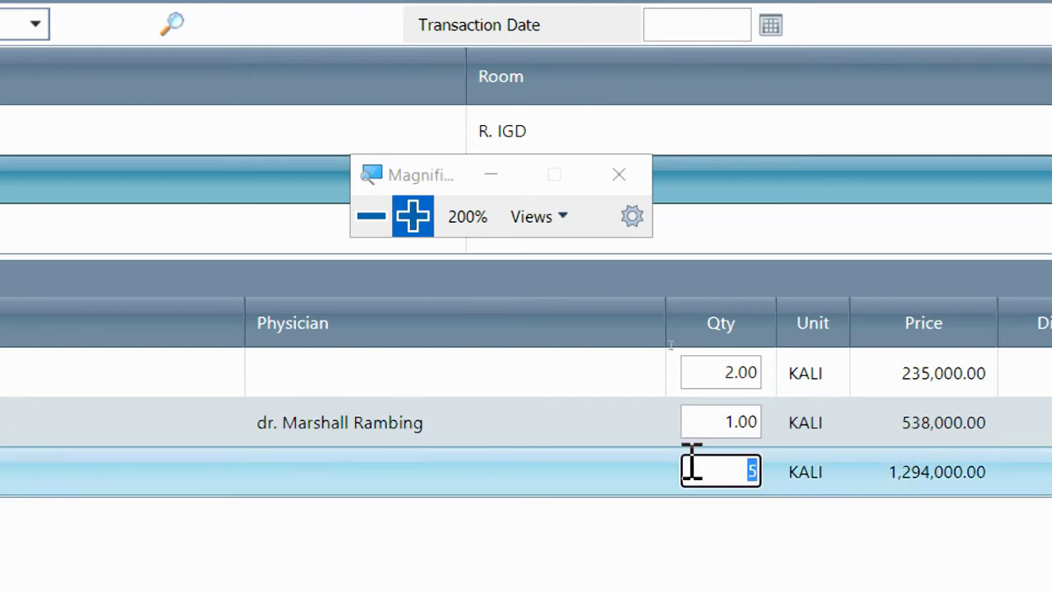
text(4)
click(679, 546)
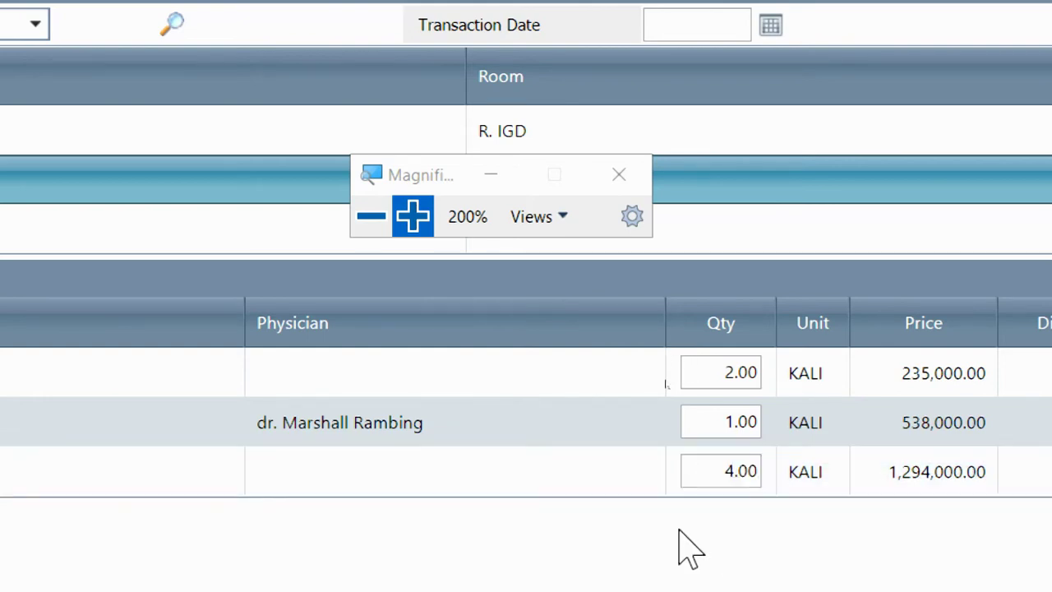
click(370, 216)
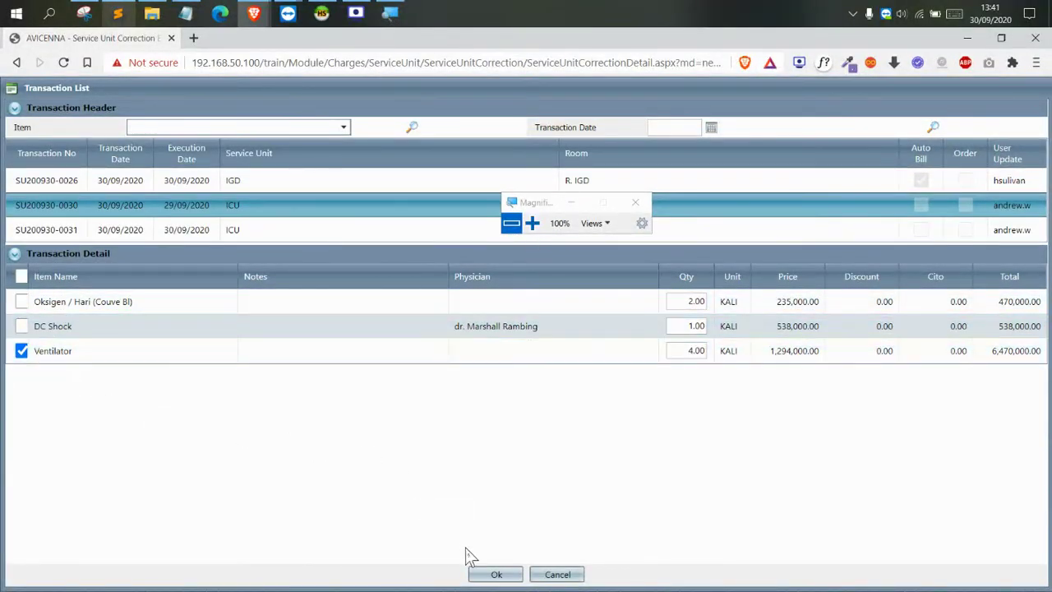
click(494, 574)
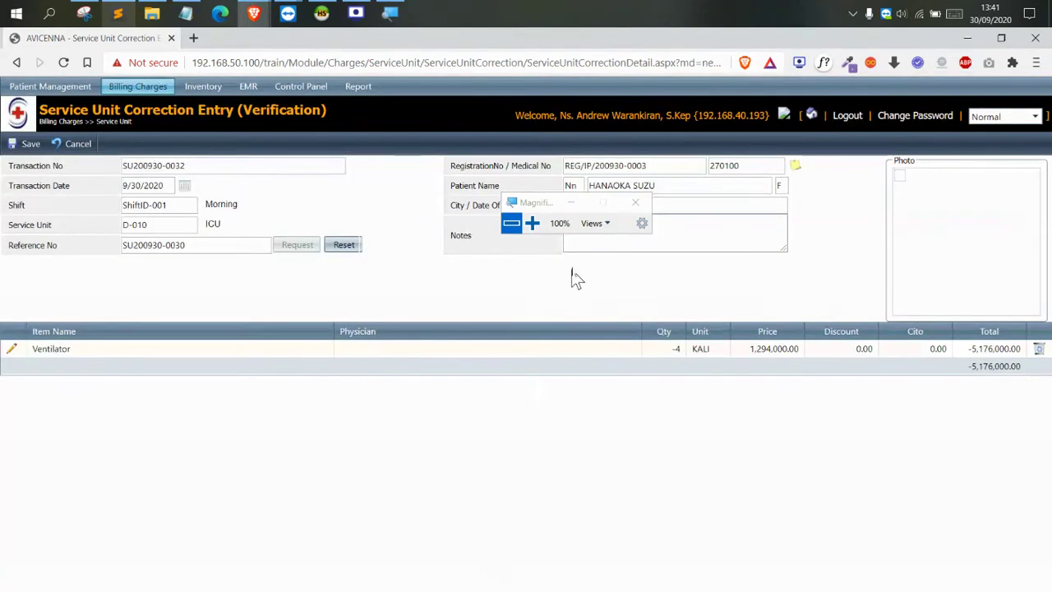
click(532, 223)
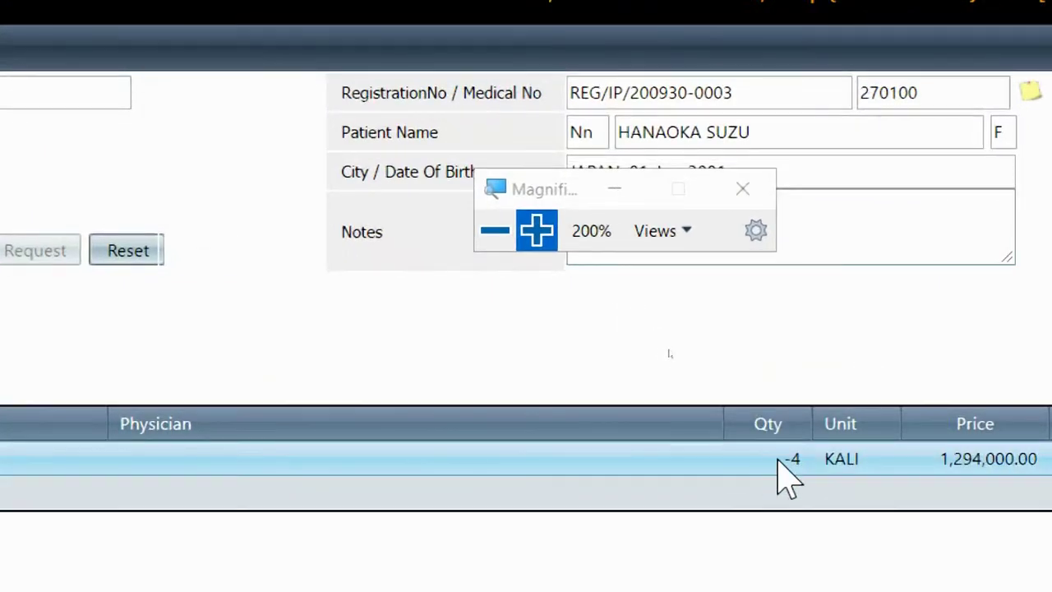
click(790, 462)
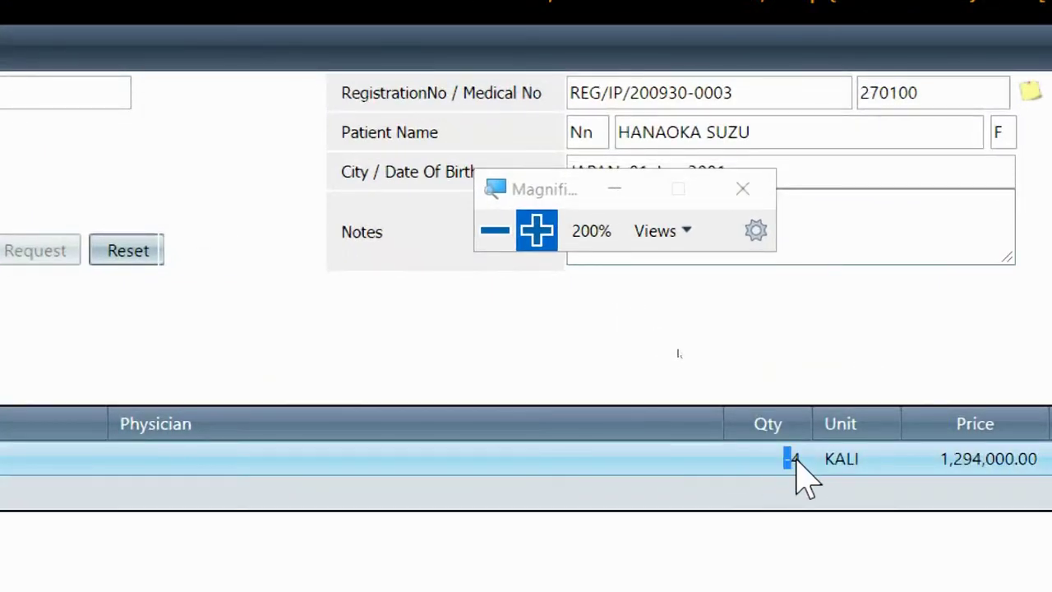
click(494, 231)
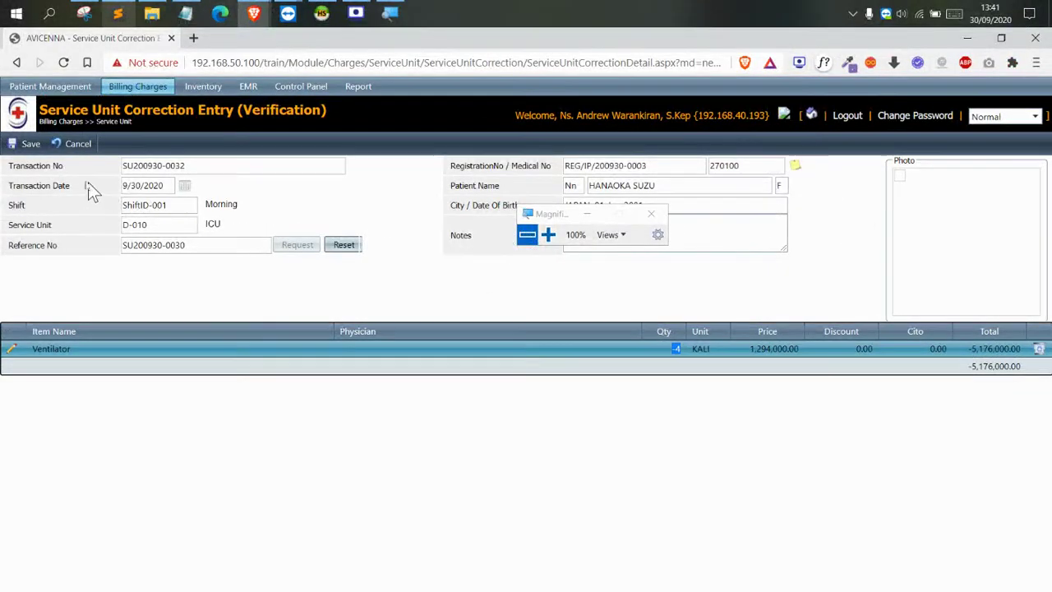
click(26, 144)
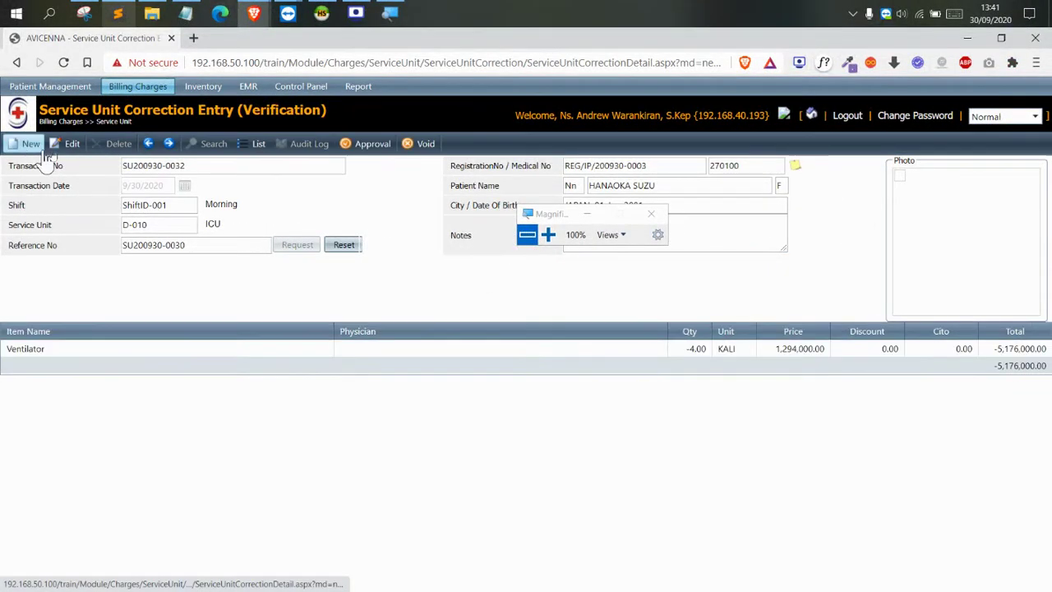
click(361, 144)
click(608, 146)
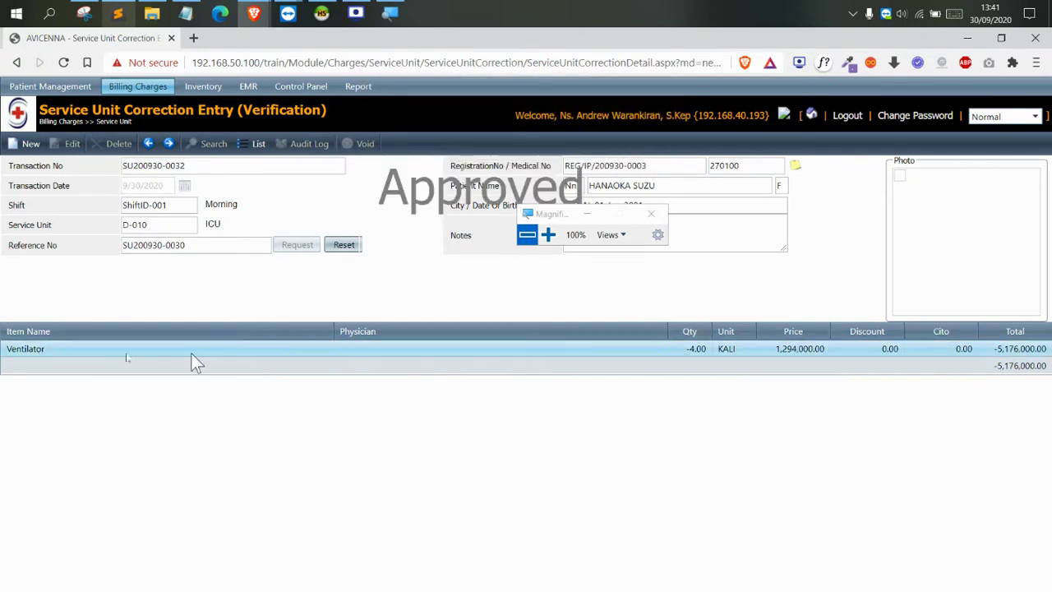
double_click(32, 352)
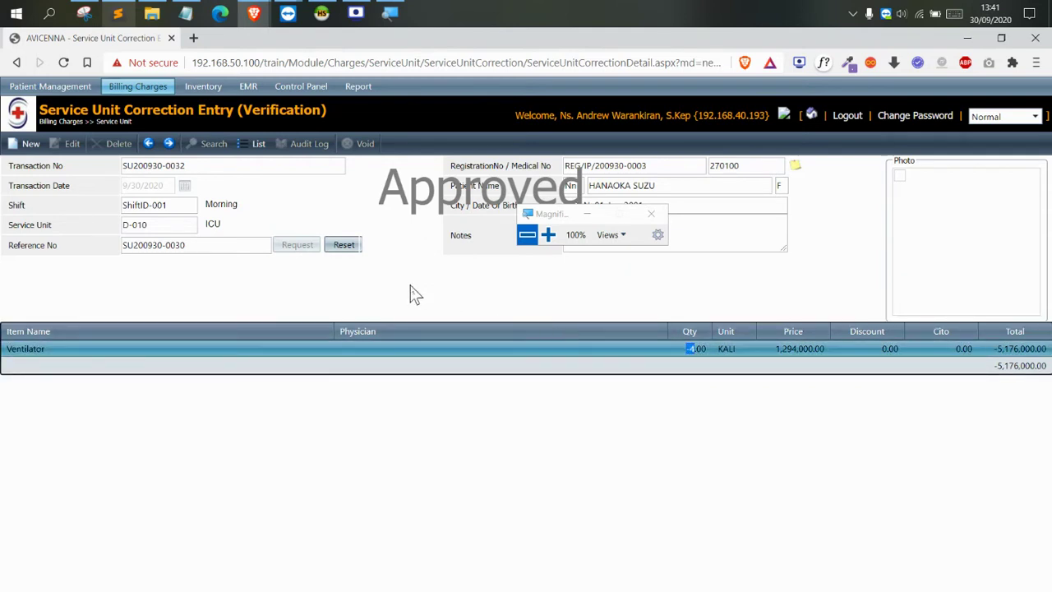
click(246, 154)
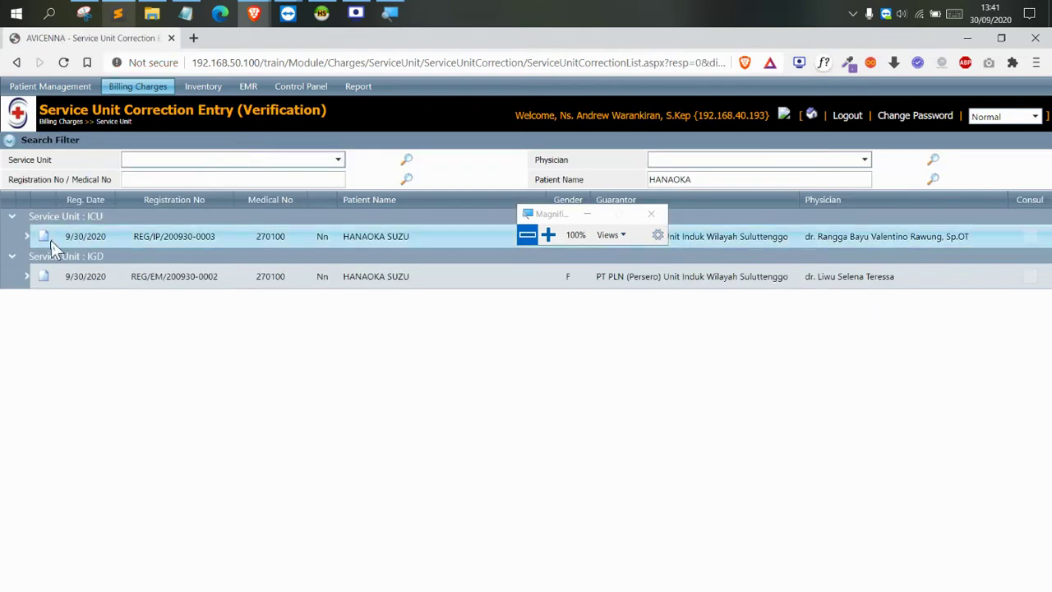
click(547, 235)
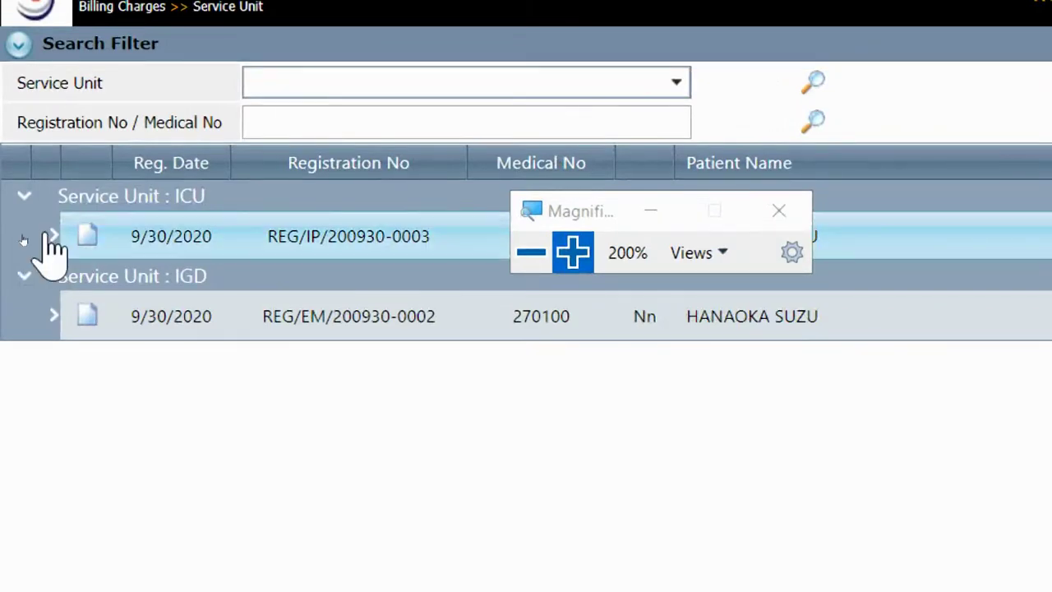
click(52, 236)
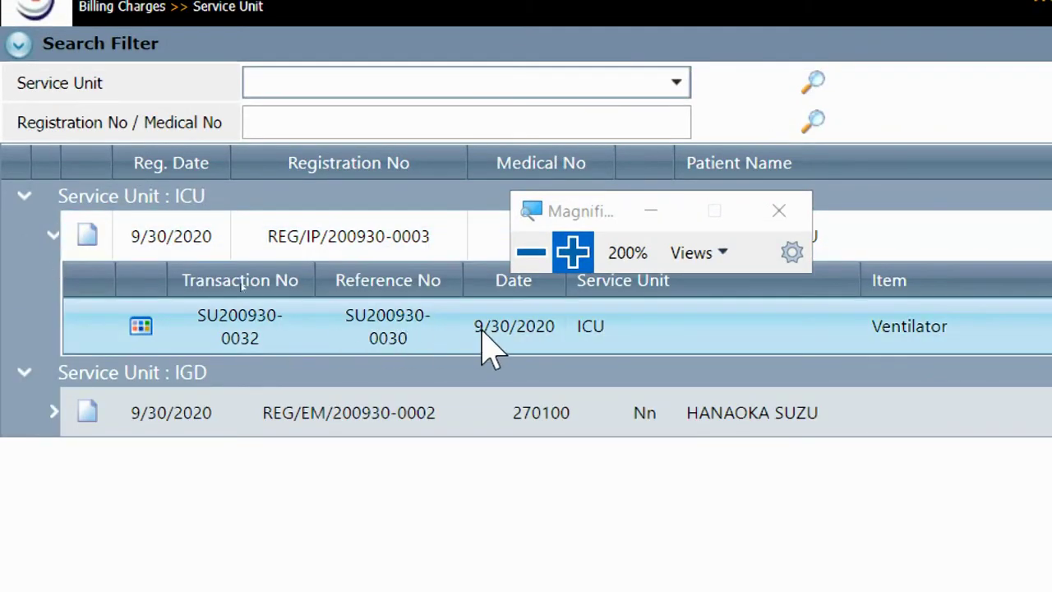
click(533, 254)
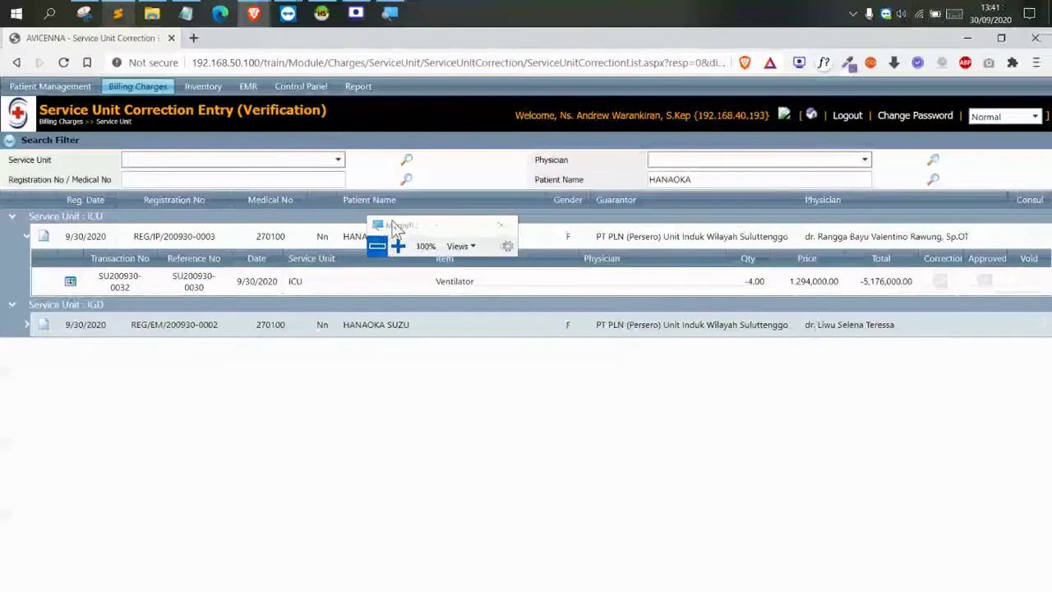
drag(421, 288, 431, 347)
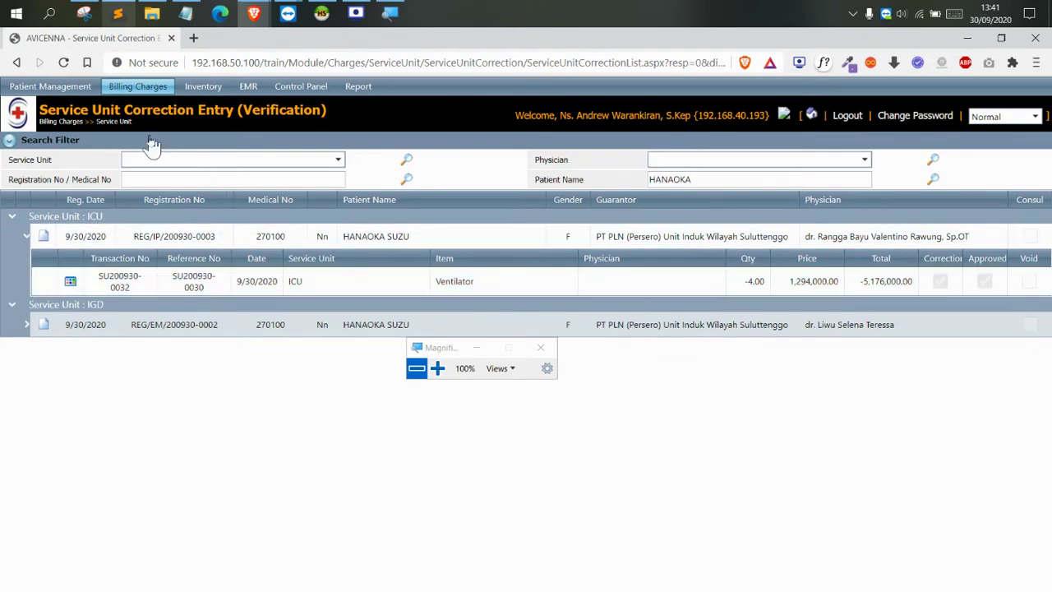
click(138, 86)
mouse_move(156, 102)
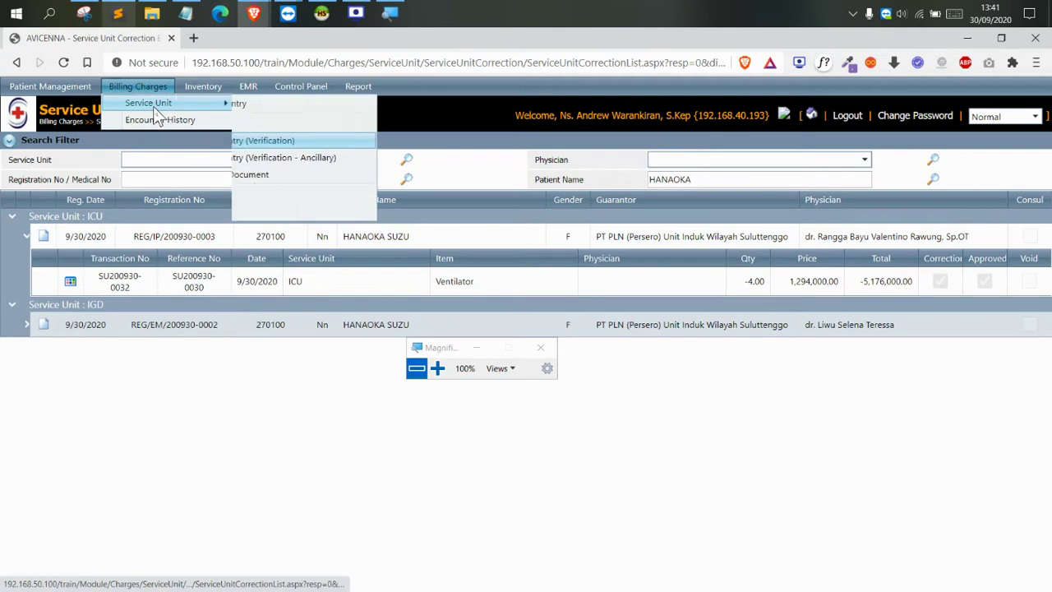
click(275, 103)
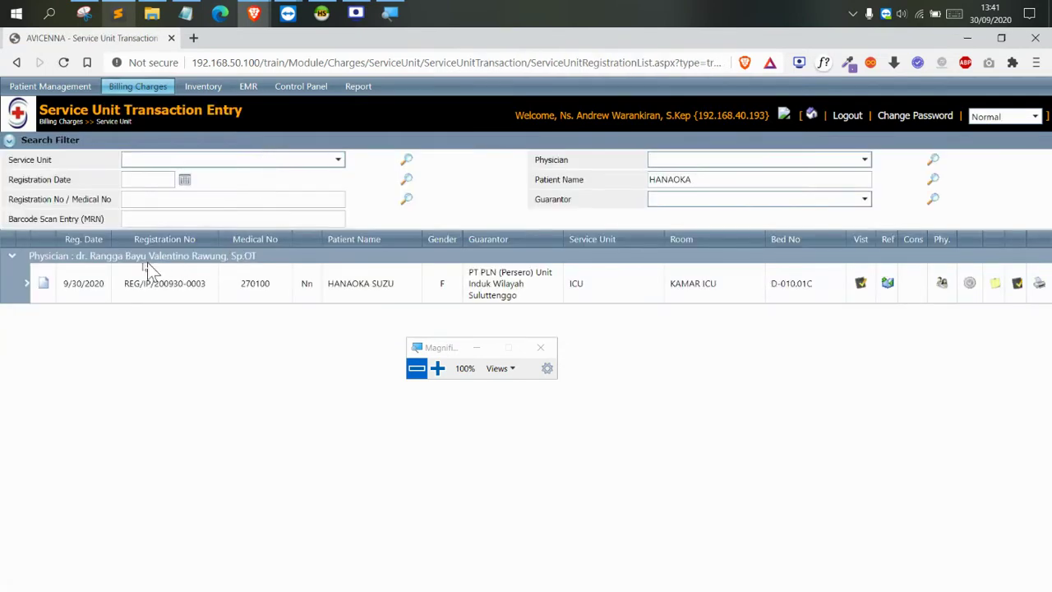
click(43, 287)
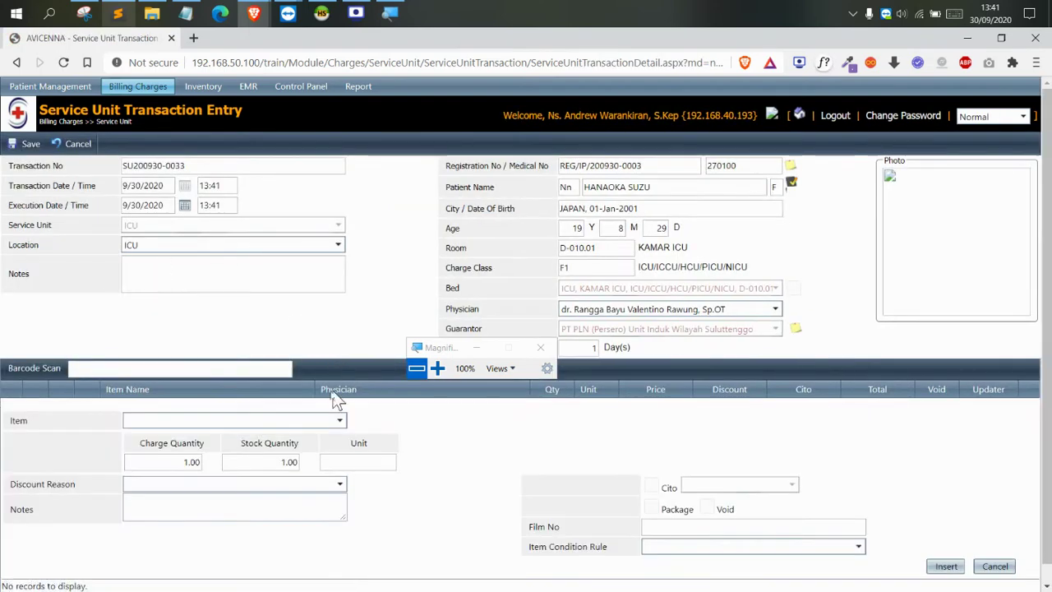
click(312, 419)
click(252, 282)
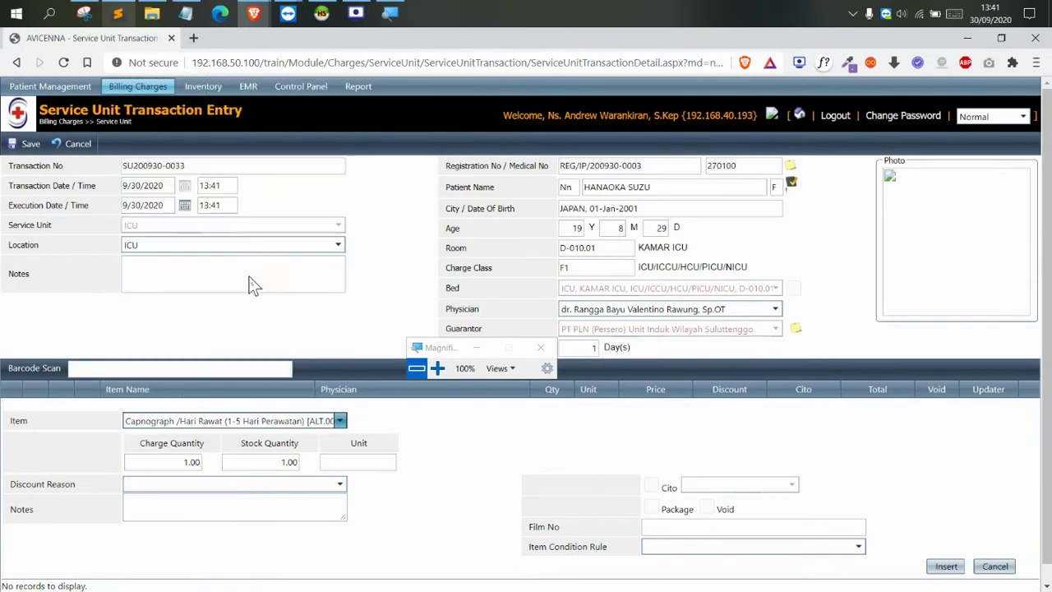
scroll(1043, 543, down, 3)
click(944, 547)
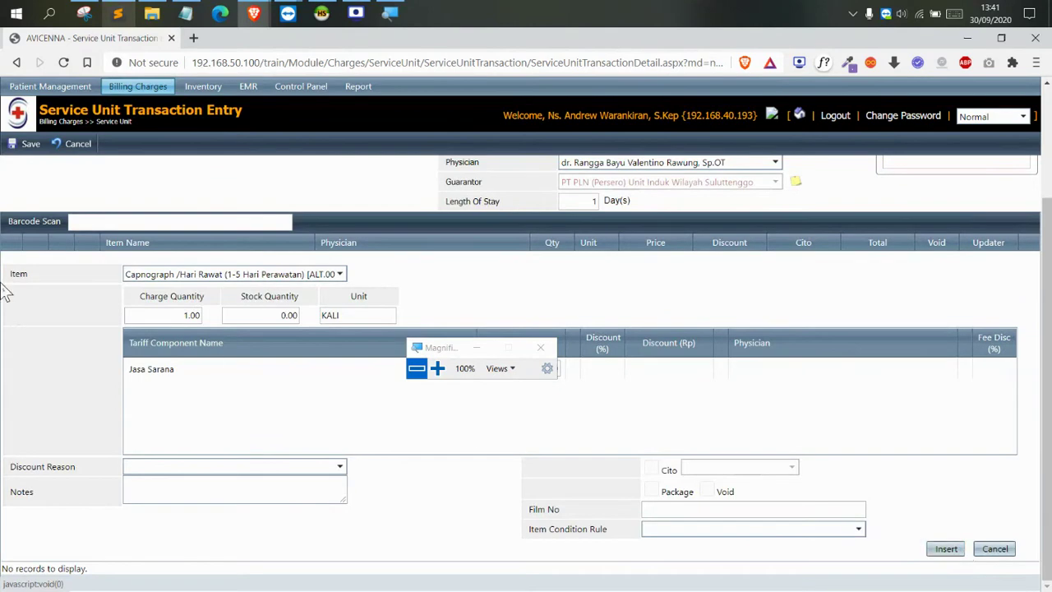
scroll(4, 291, up, 3)
click(24, 144)
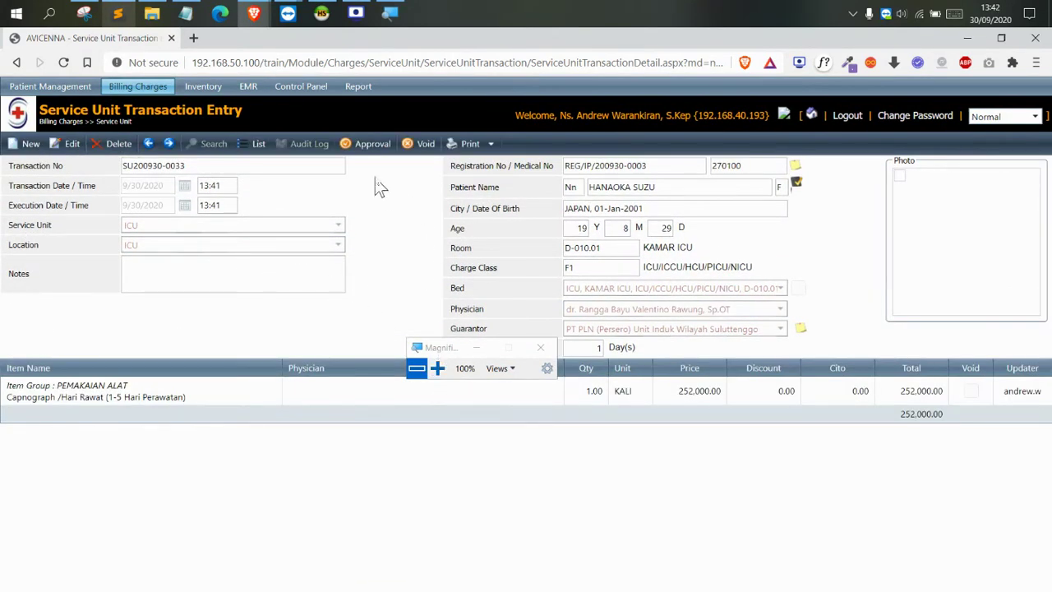
click(258, 153)
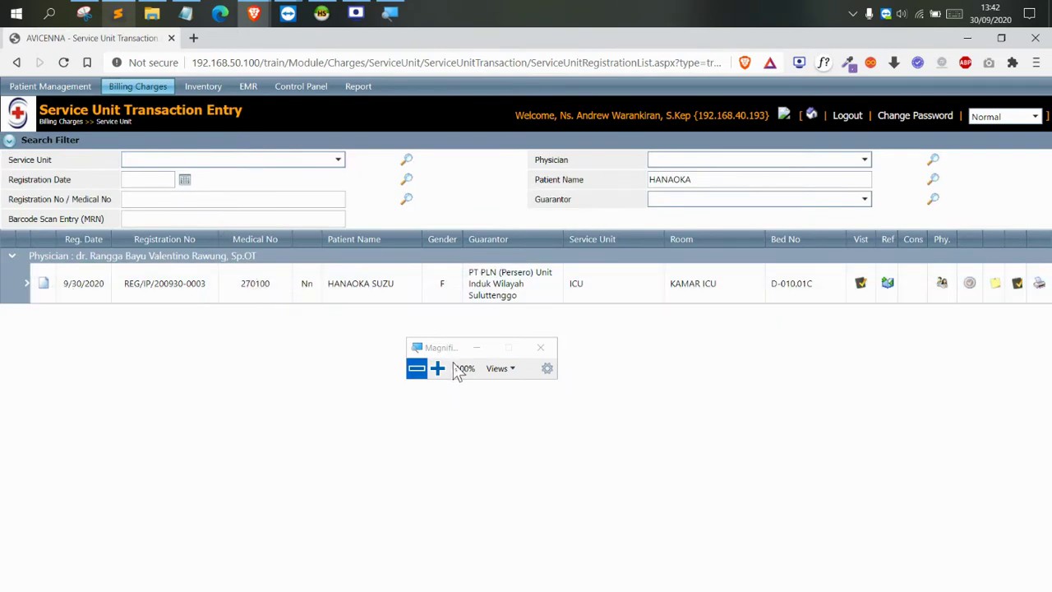
Find the patient and expand their registration to review its charges
double_click(723, 186)
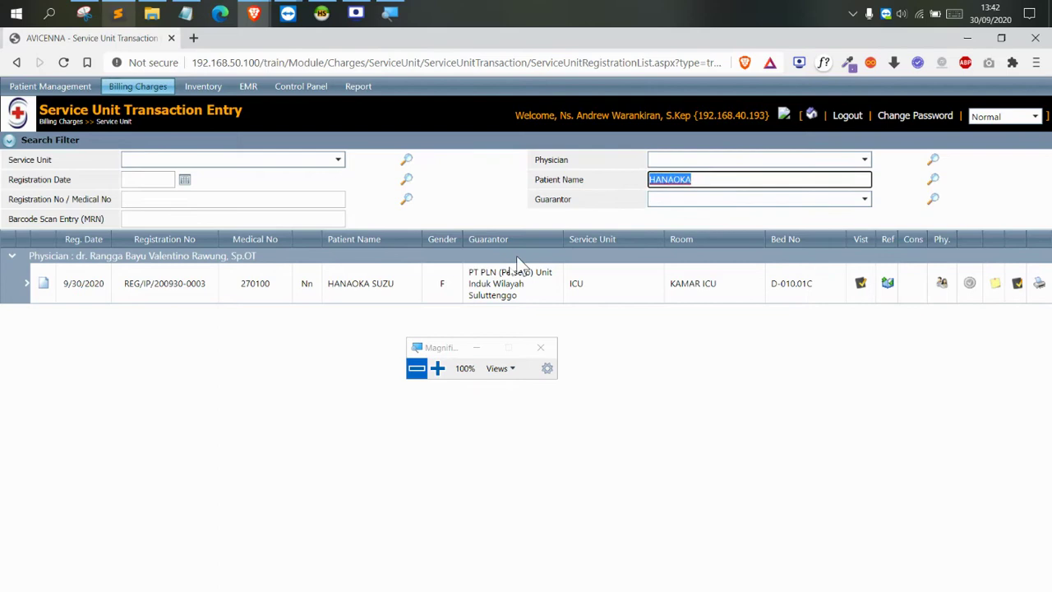
click(438, 368)
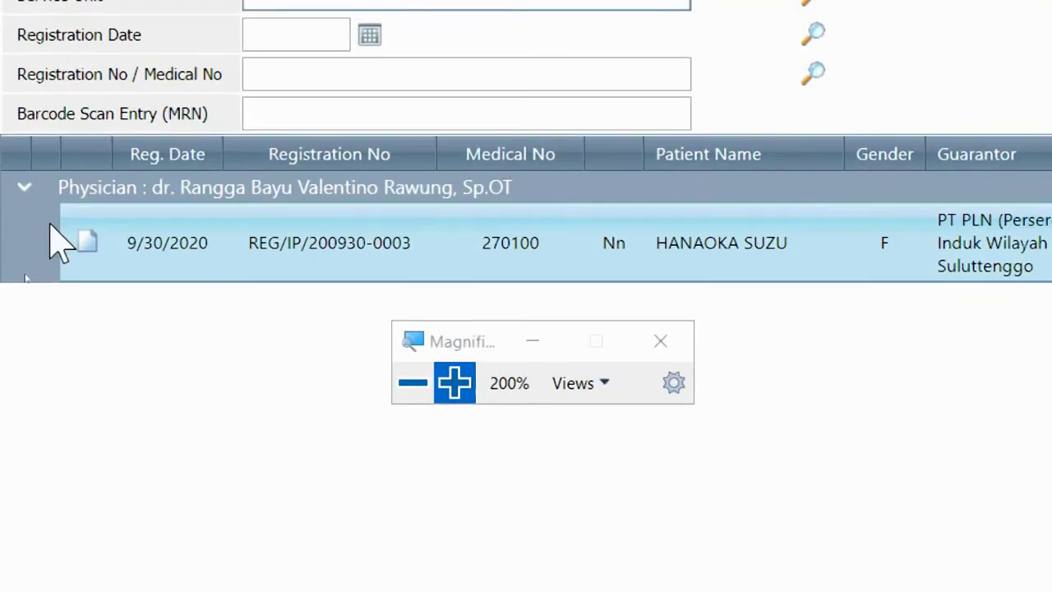
click(54, 245)
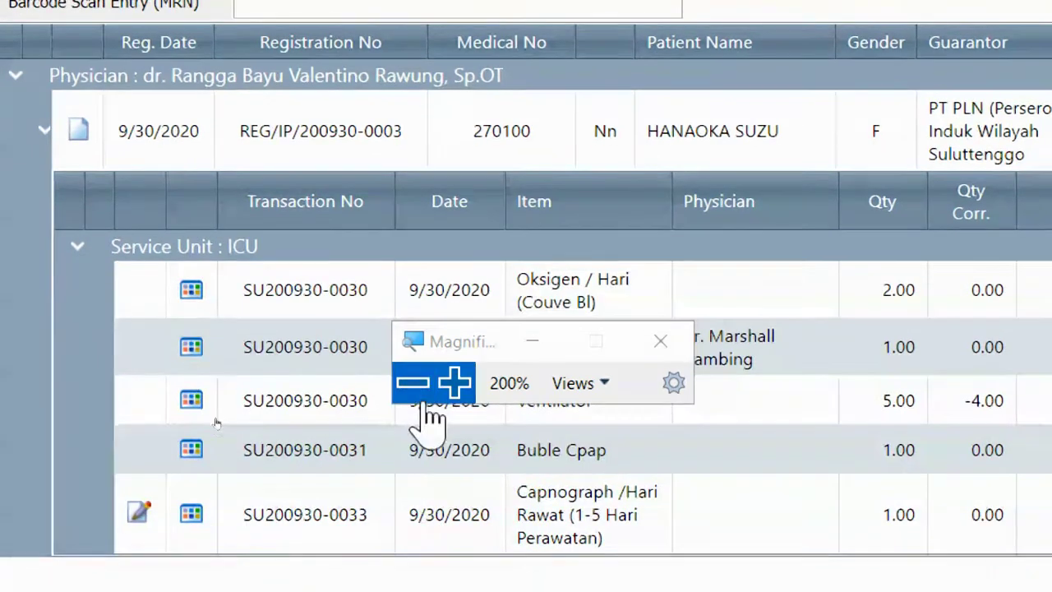
click(419, 386)
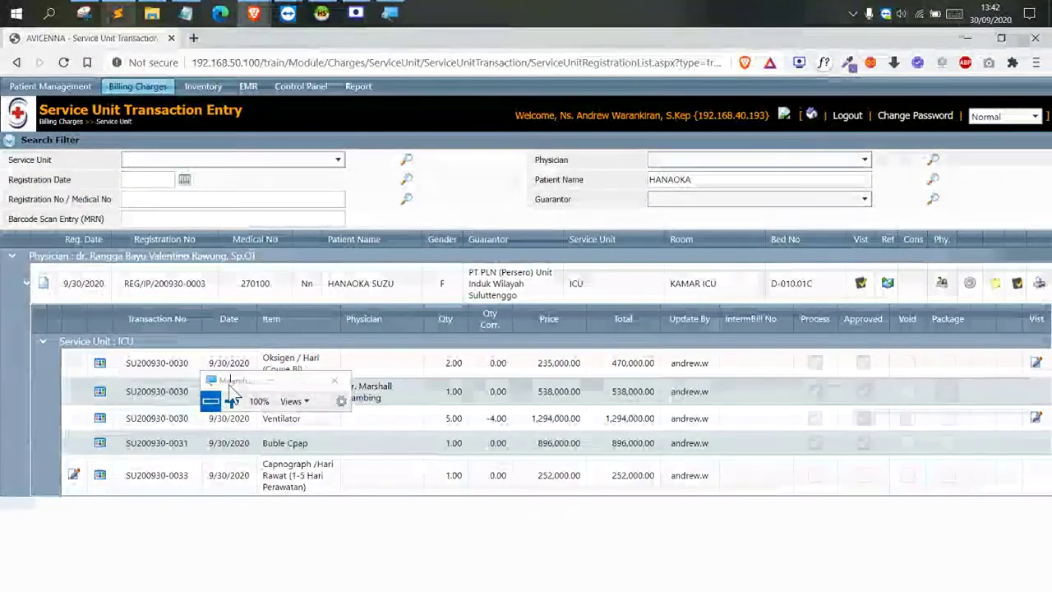
drag(228, 384, 251, 324)
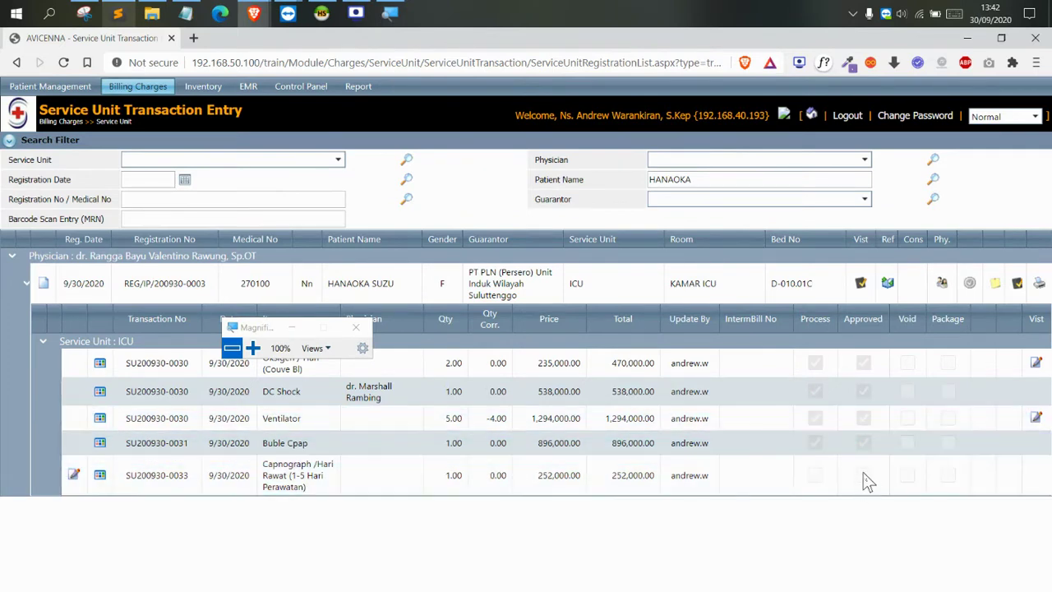
click(252, 347)
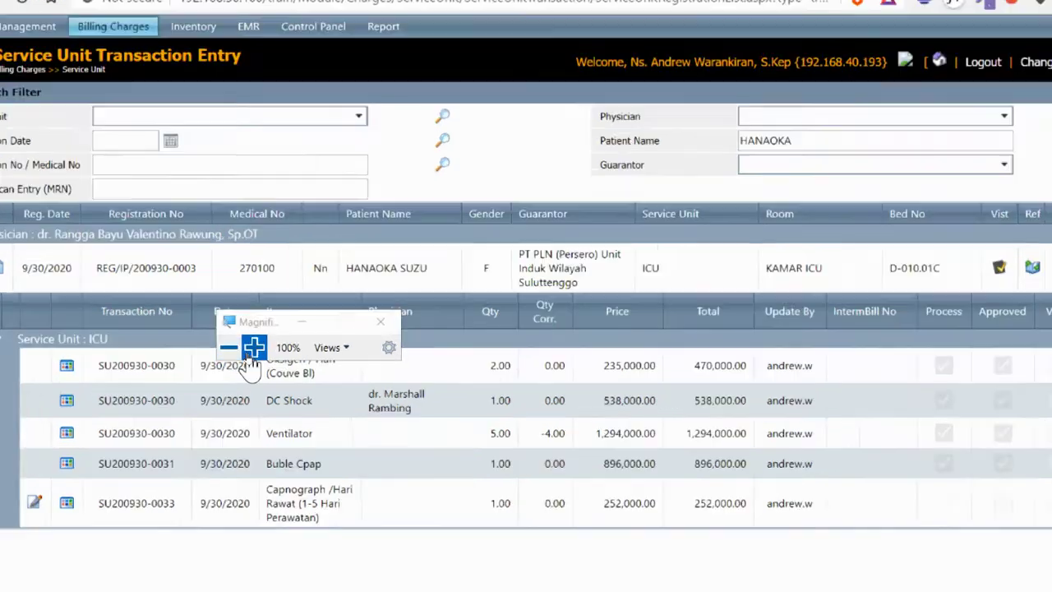
drag(322, 297, 437, 216)
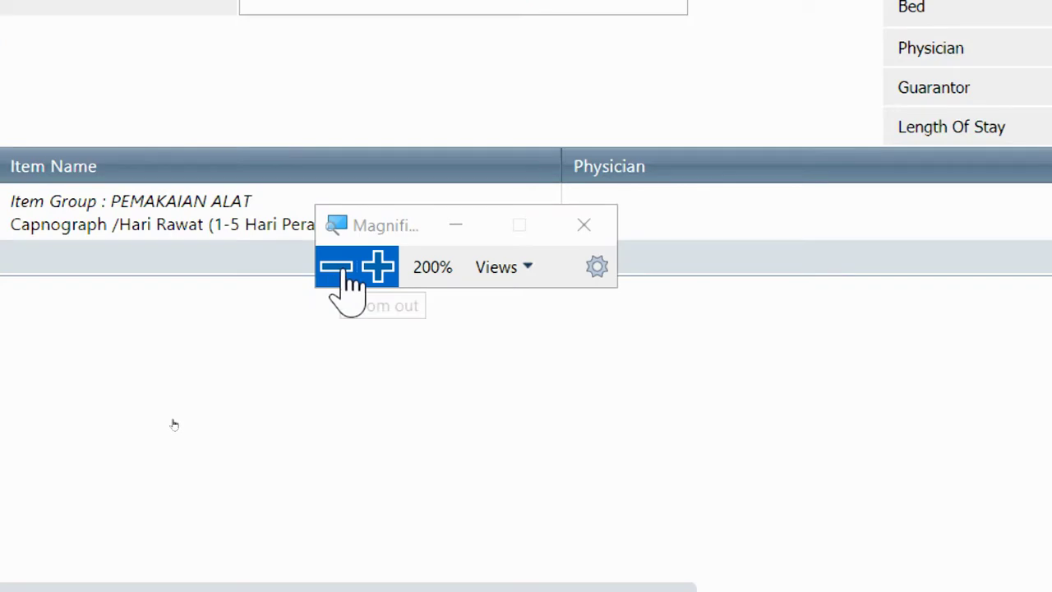
click(336, 266)
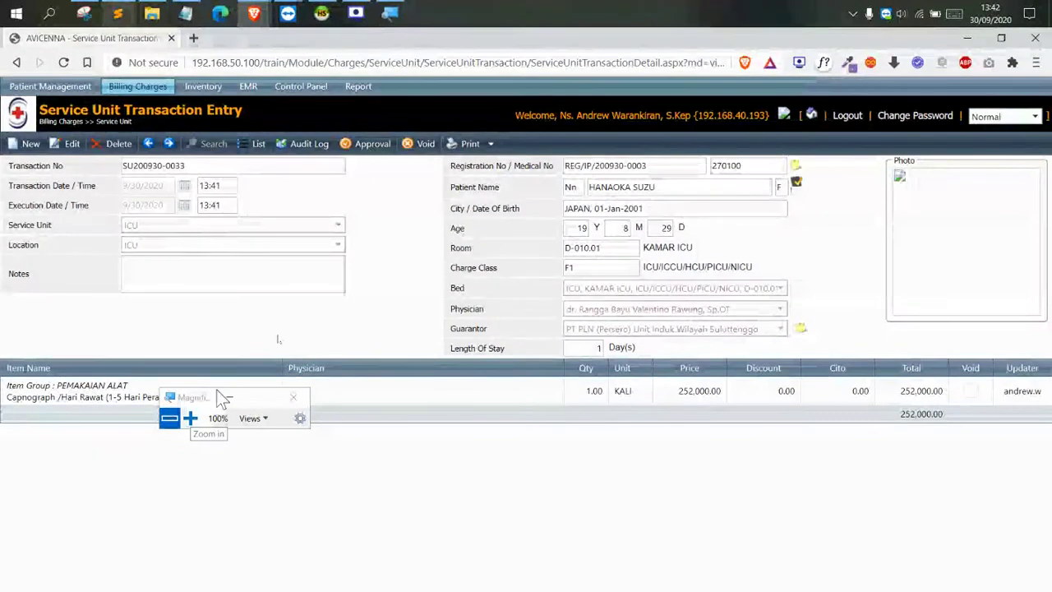
click(367, 145)
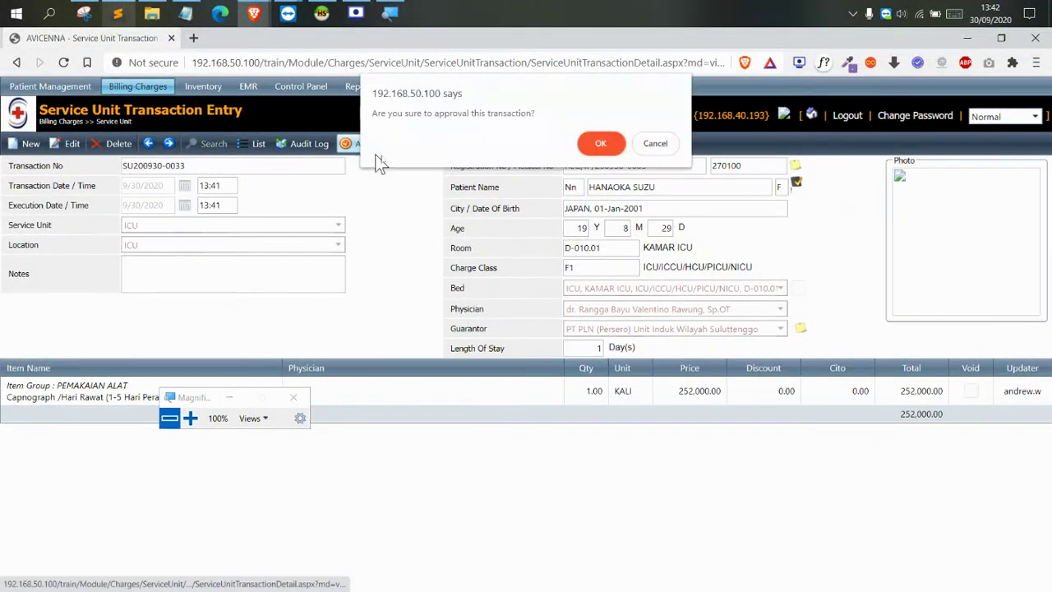
click(600, 140)
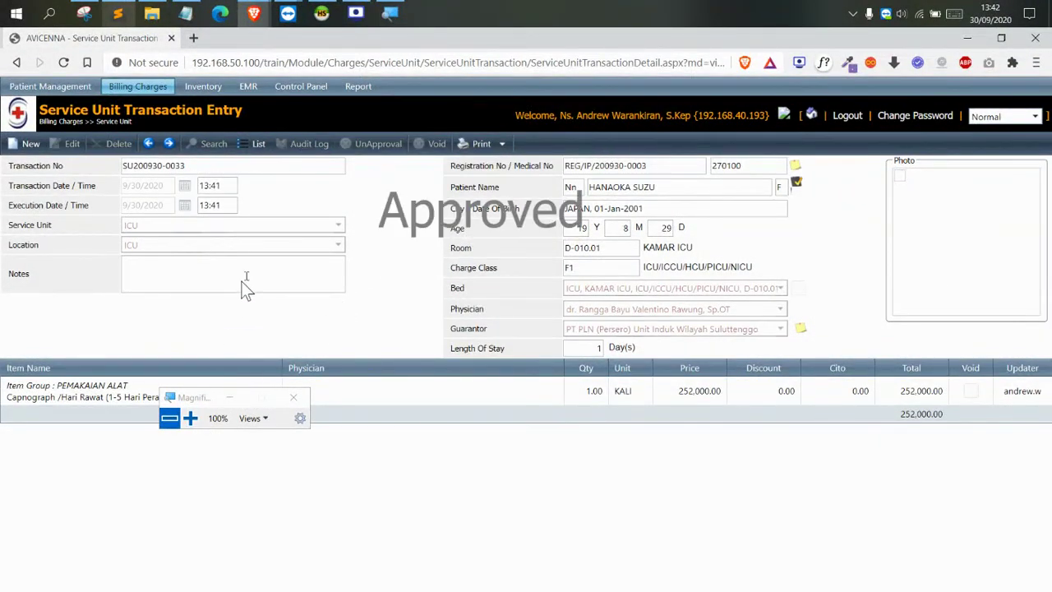
click(256, 144)
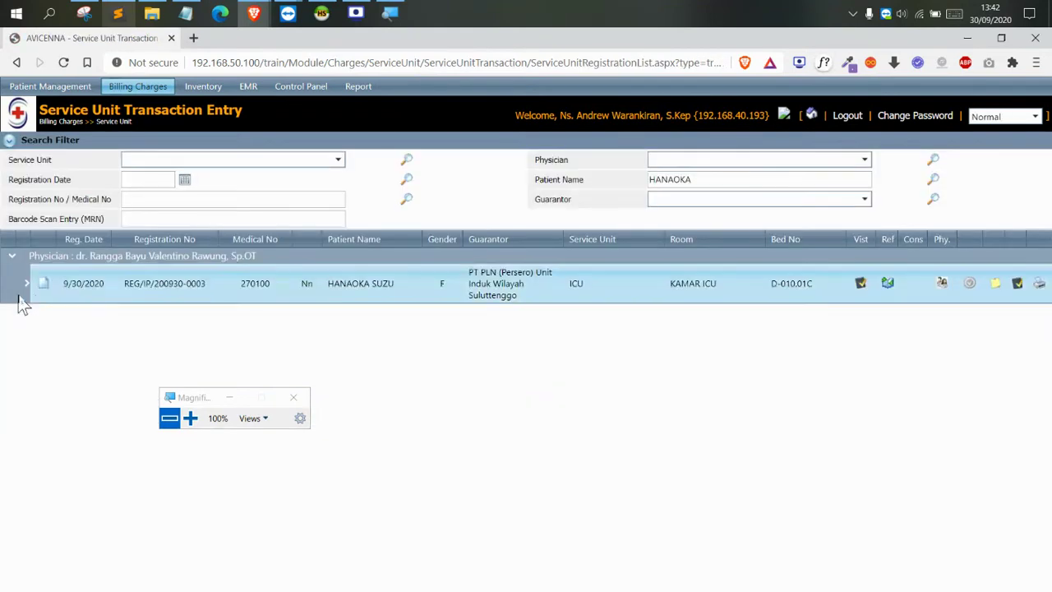
Expand the patient's row to show the five approved ICU charges, including the -4.00 Ventilator correction
click(25, 283)
click(189, 417)
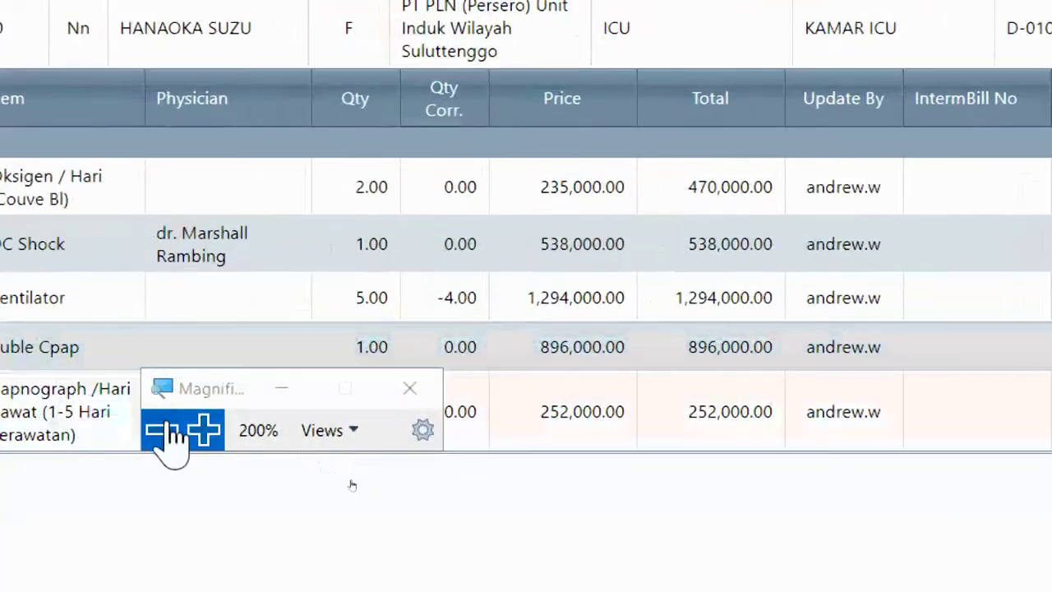
click(162, 429)
drag(370, 465, 449, 183)
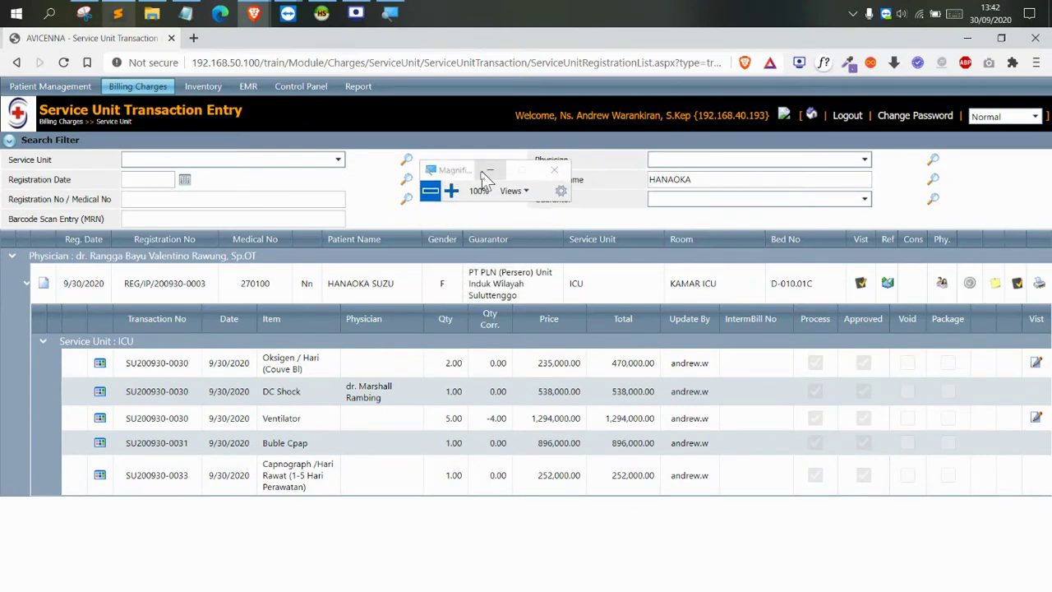
Navigate to the Patient Management > Operating Theater options
mouse_move(138, 87)
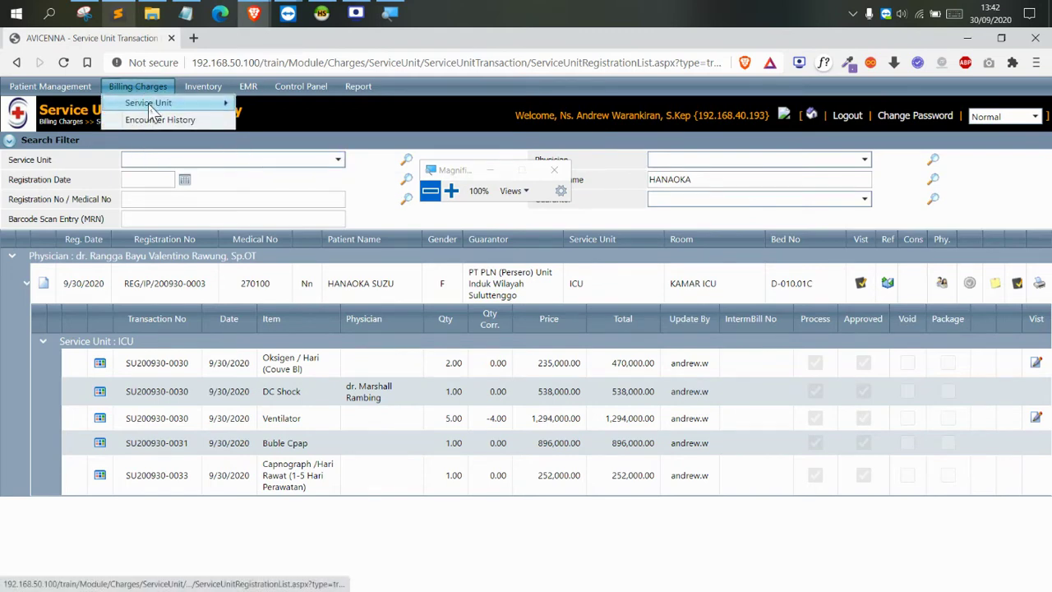
mouse_move(153, 107)
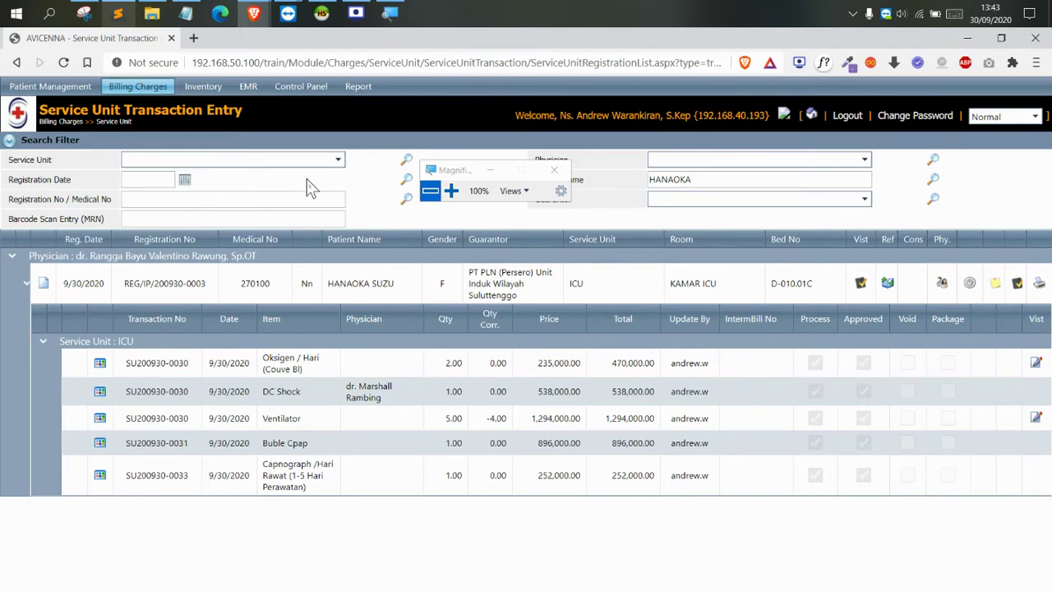
click(432, 169)
click(384, 175)
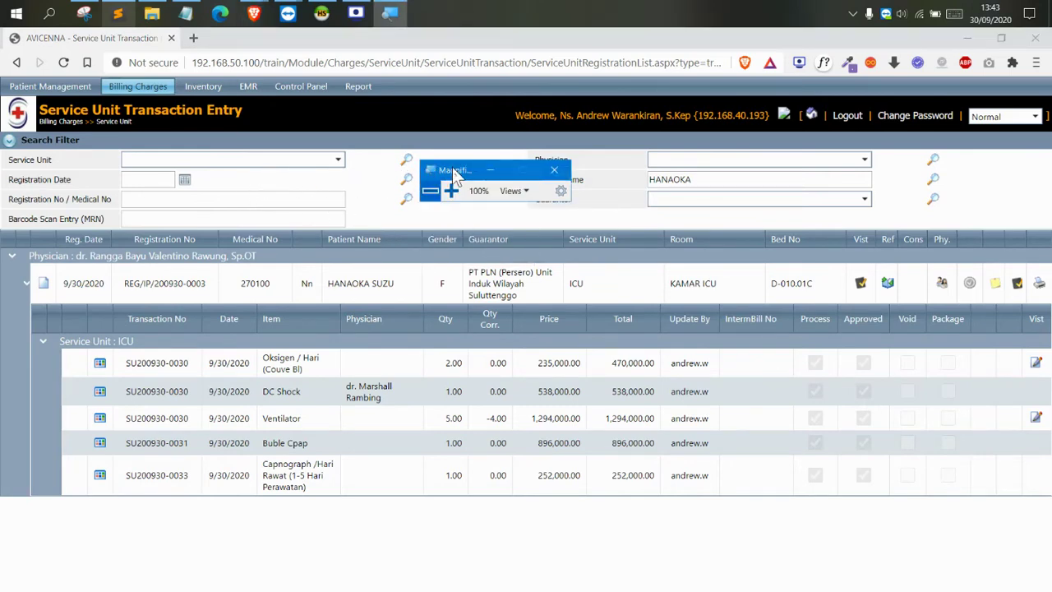
drag(455, 175, 368, 138)
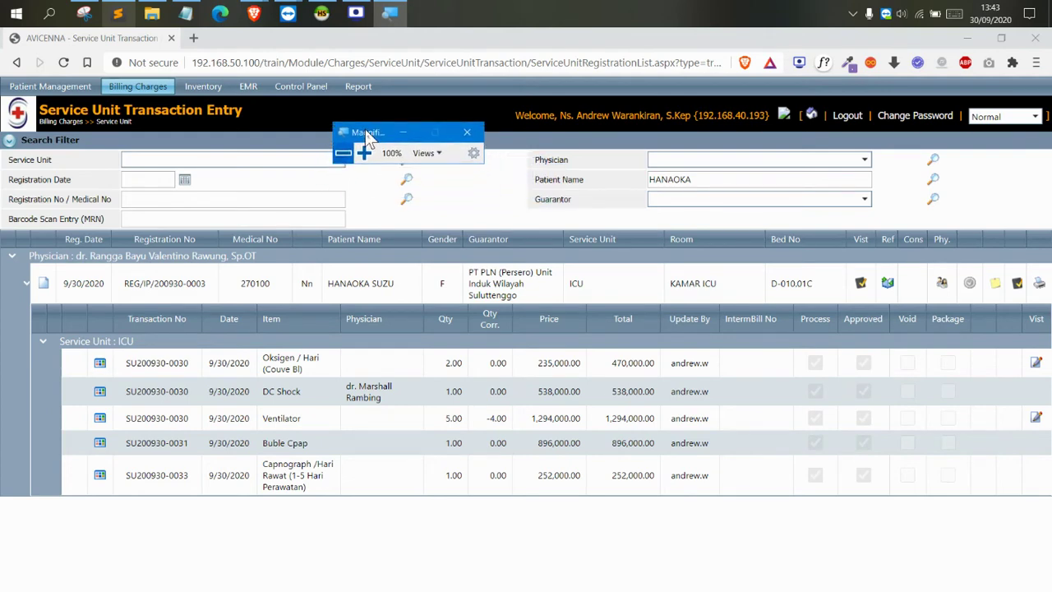
drag(368, 138, 346, 114)
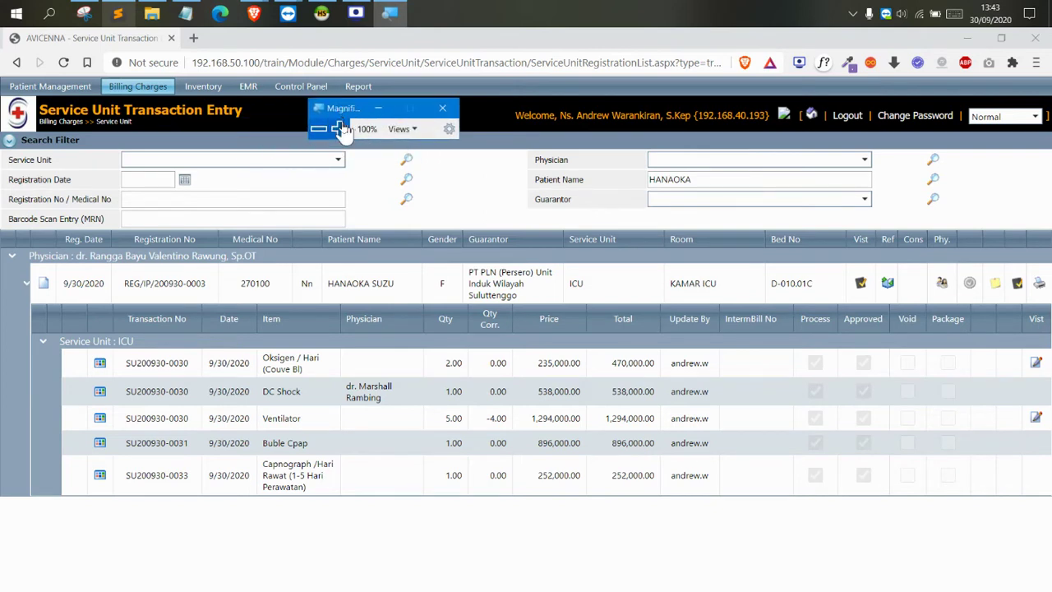
click(340, 129)
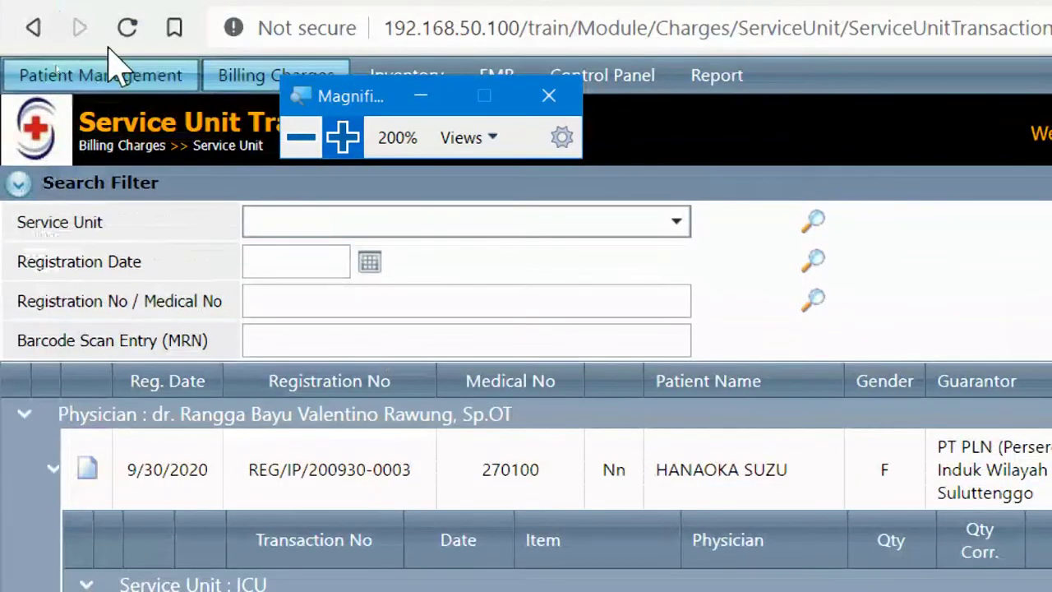
click(100, 74)
mouse_move(161, 182)
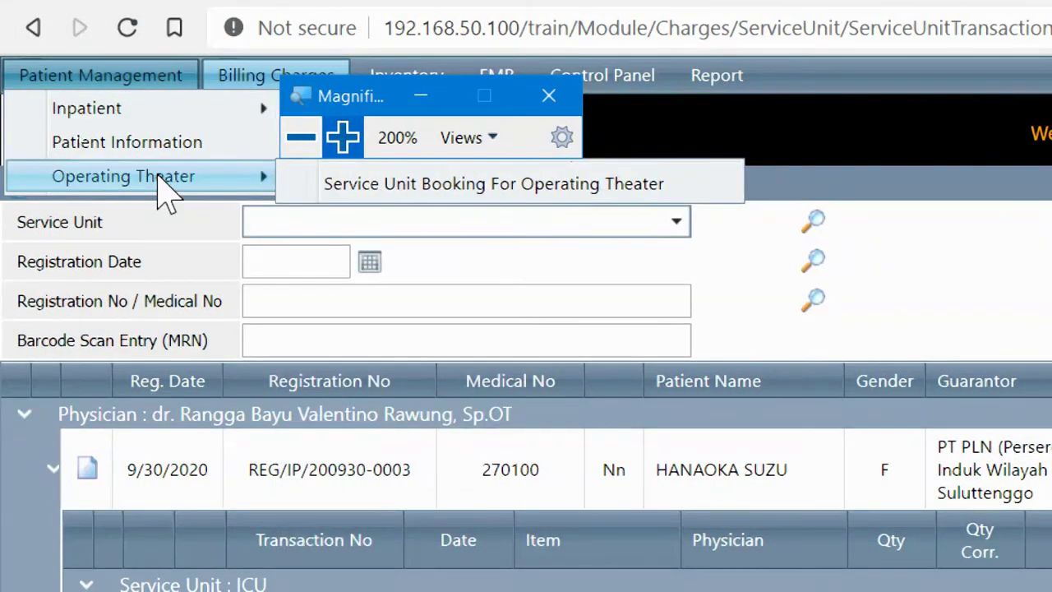
Open the operating theater booking calendar and scroll to the afternoon of 30 September 2020
click(570, 187)
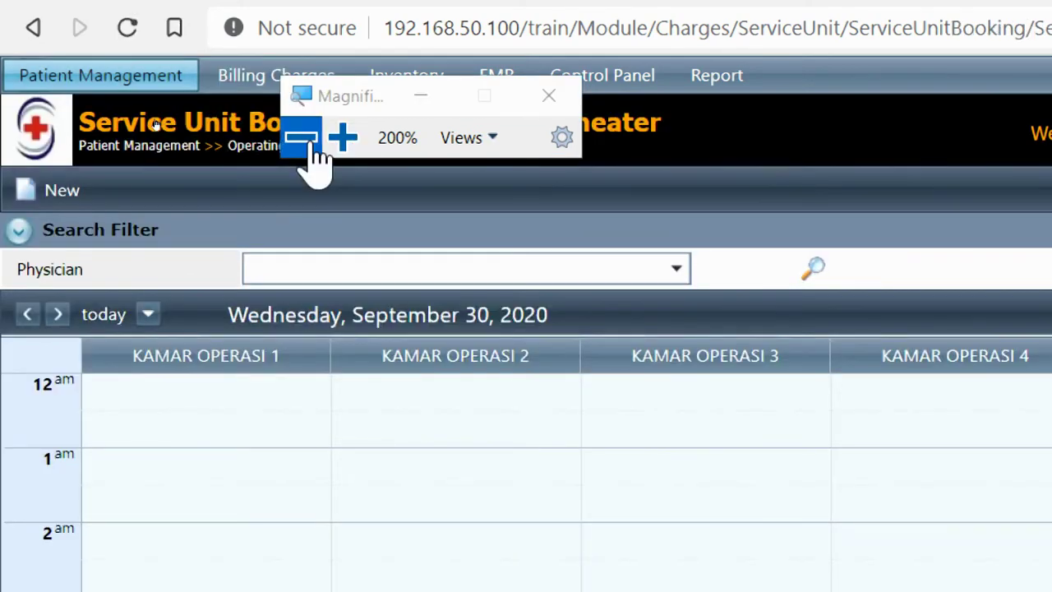
click(304, 139)
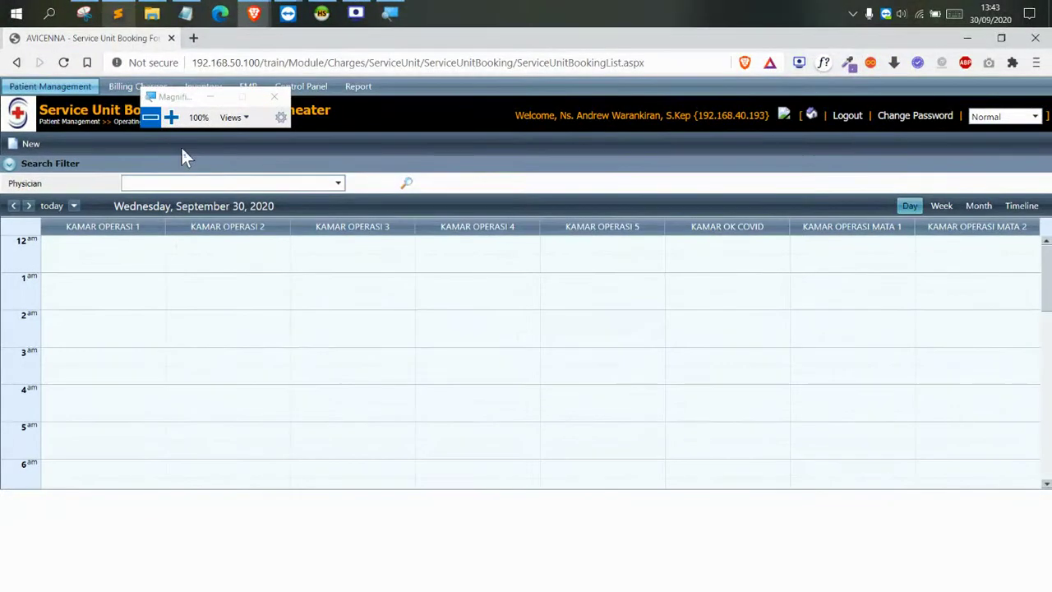
drag(182, 101, 453, 520)
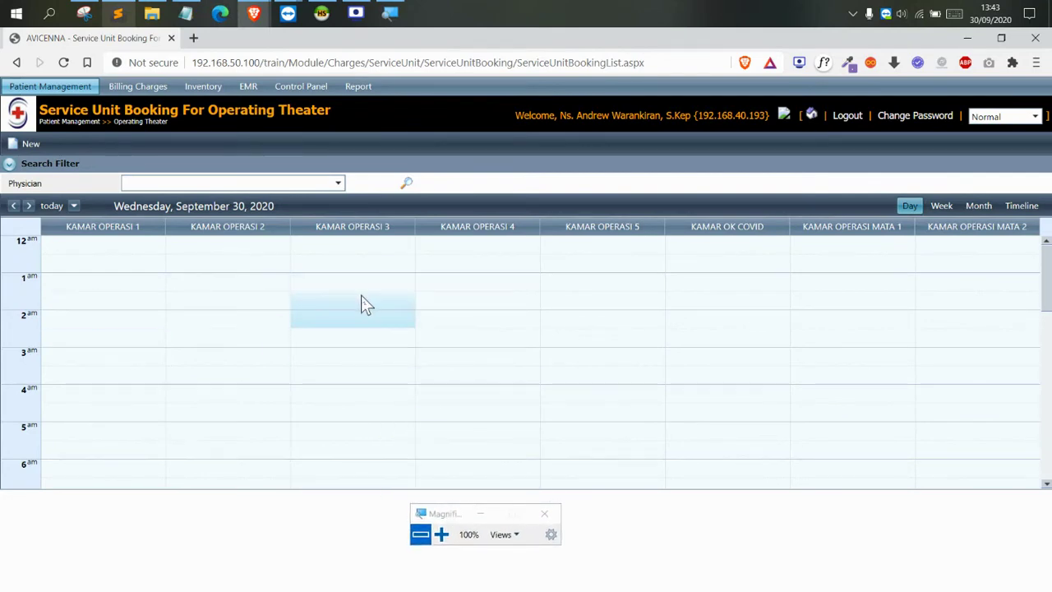
scroll(377, 296, down, 1)
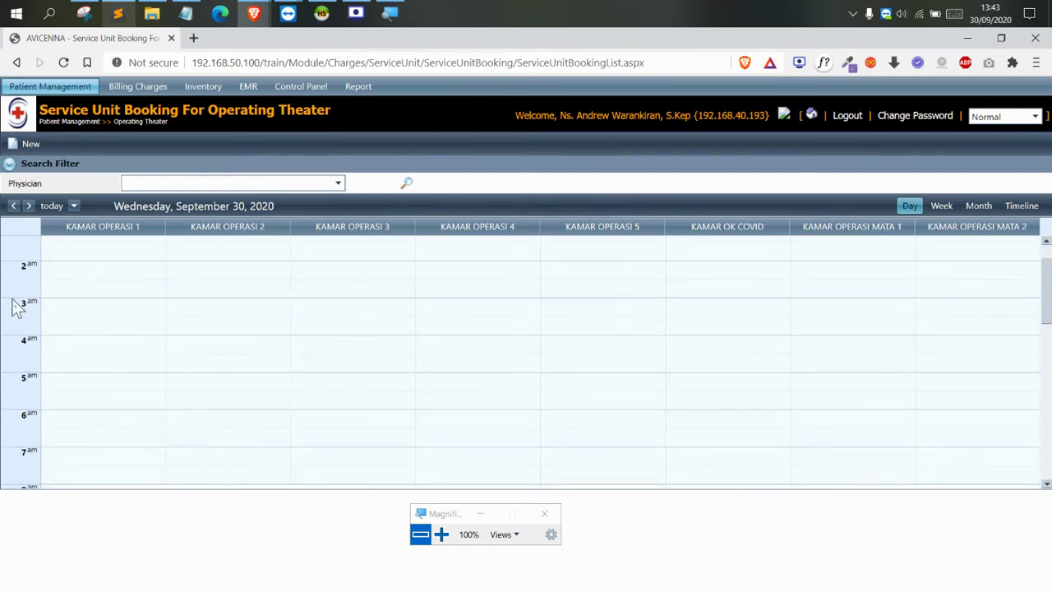
scroll(82, 287, down, 6)
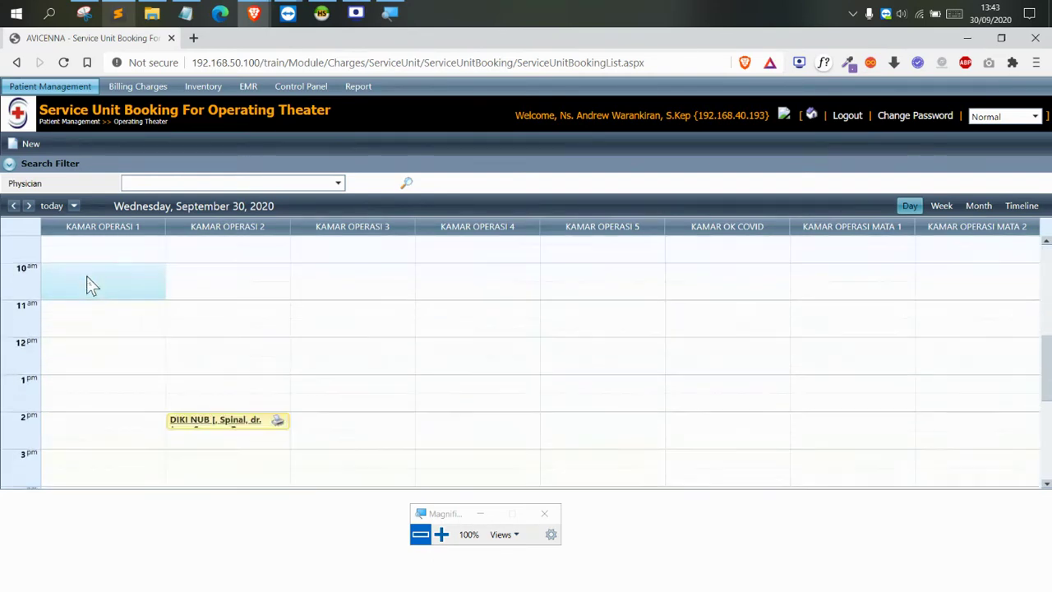
scroll(118, 295, up, 5)
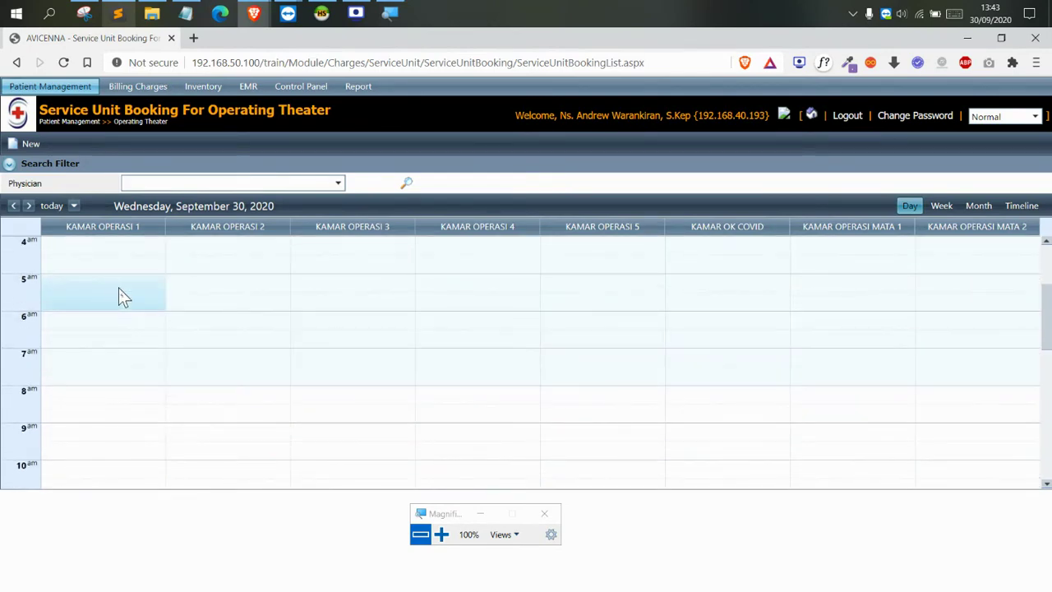
scroll(121, 295, down, 6)
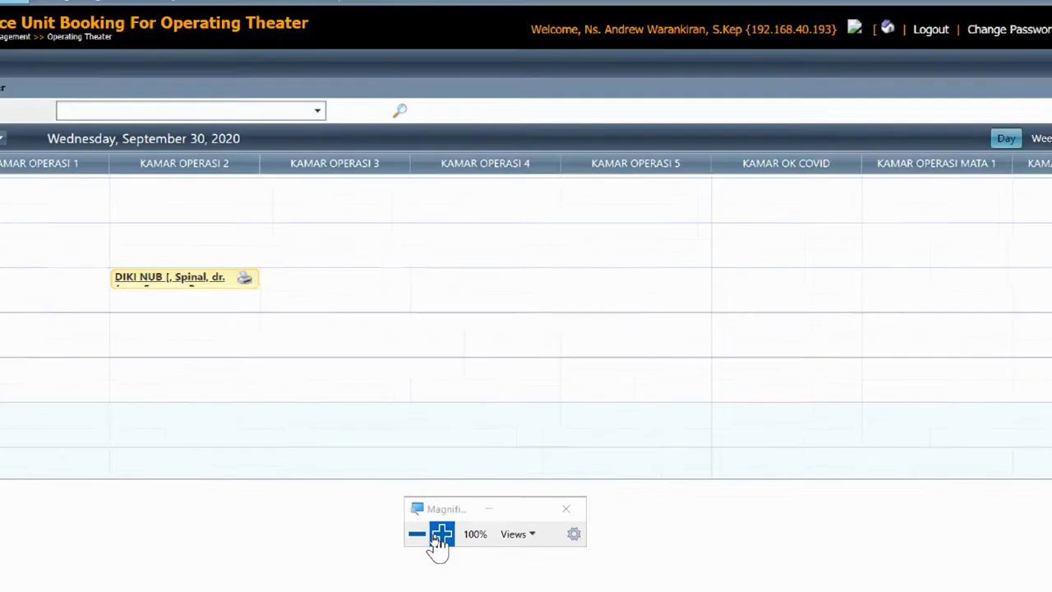
click(441, 535)
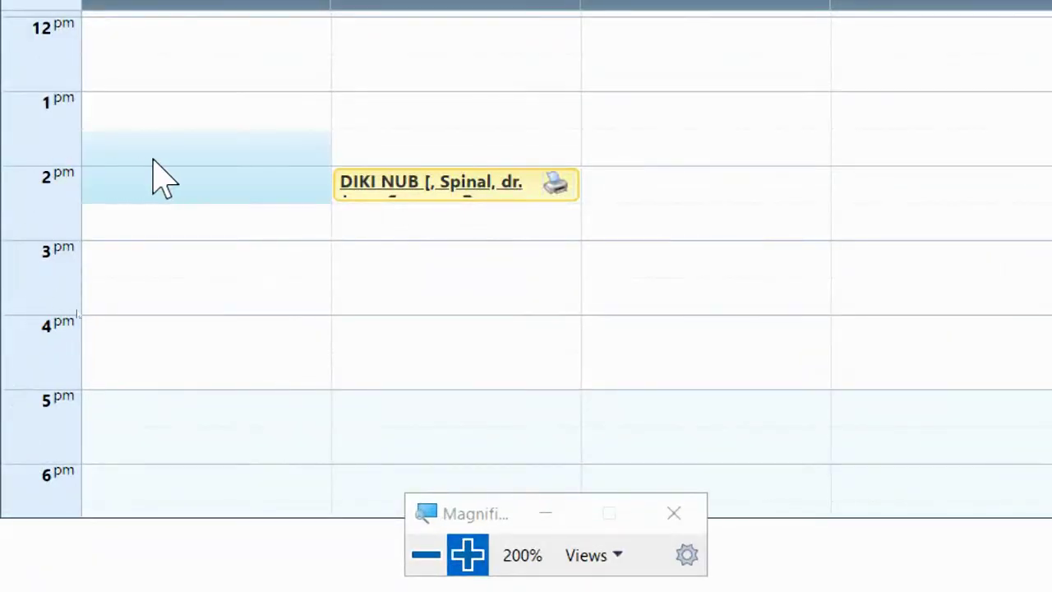
Create a new Elective schedule in KAMAR OPERASI 1's 13:01–13:30 slot
right_click(178, 202)
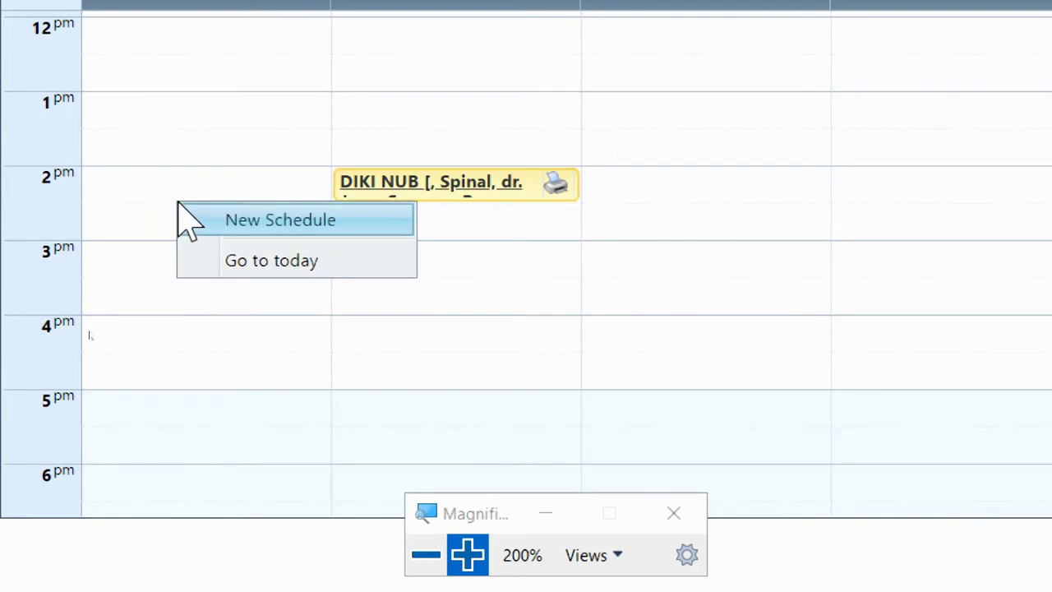
click(249, 234)
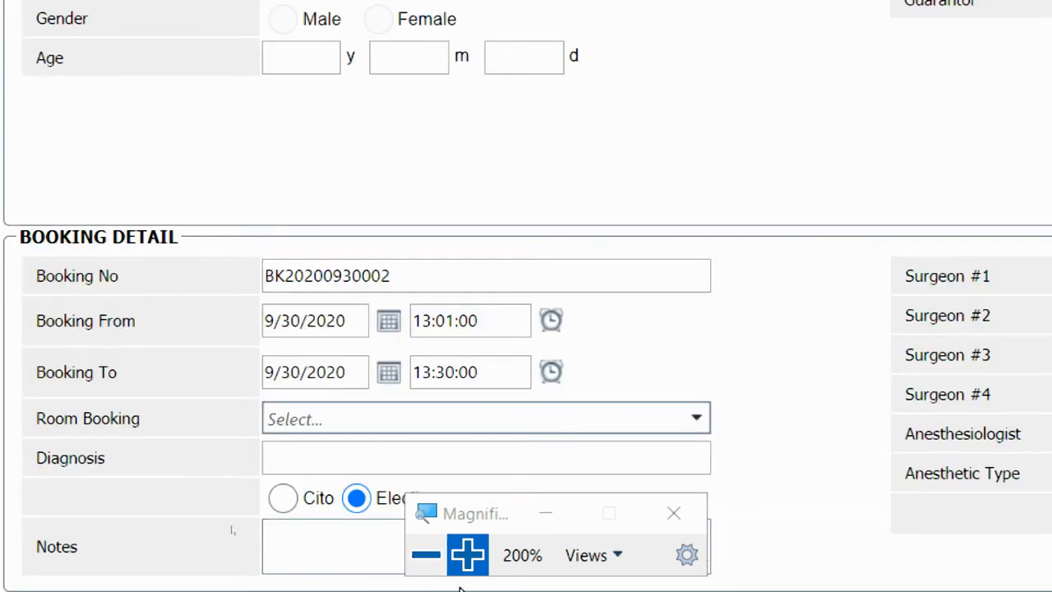
click(425, 553)
drag(223, 498, 413, 271)
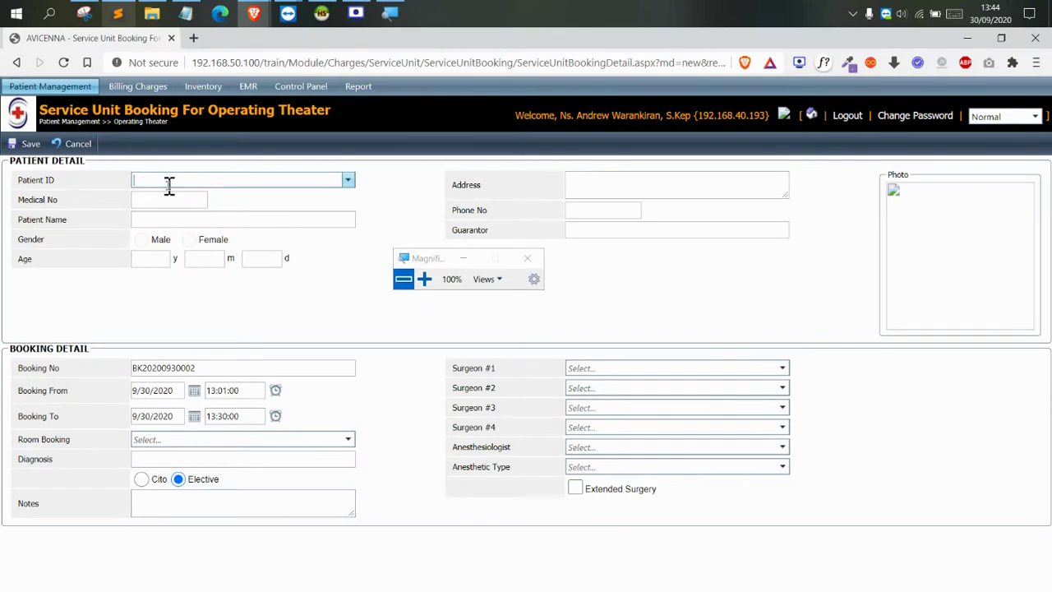
Enter the ICU patient's name in Patient ID and pick the matching suggestion
text(HANAOKA)
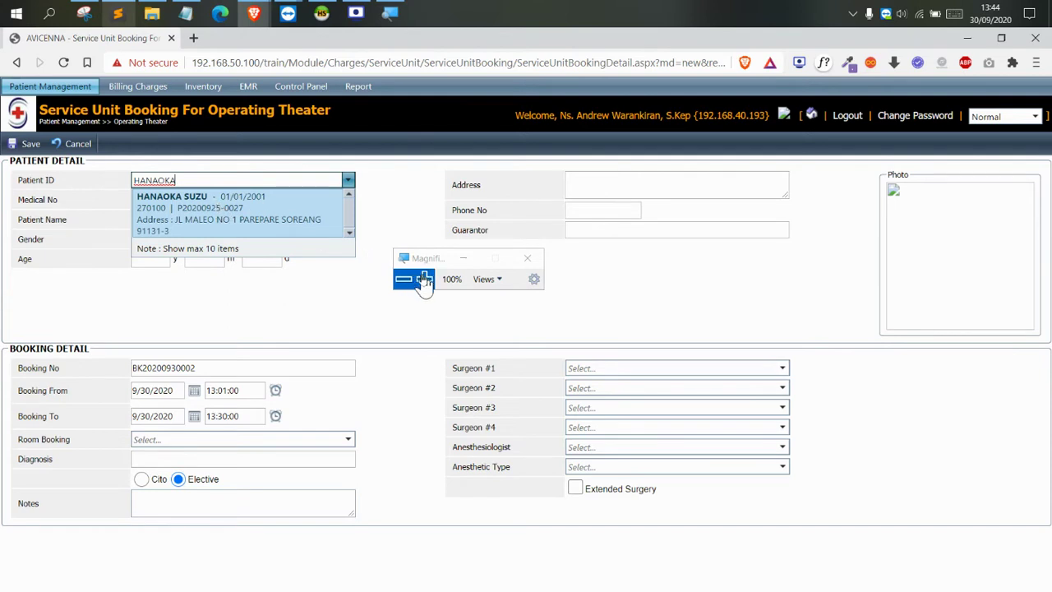
click(205, 232)
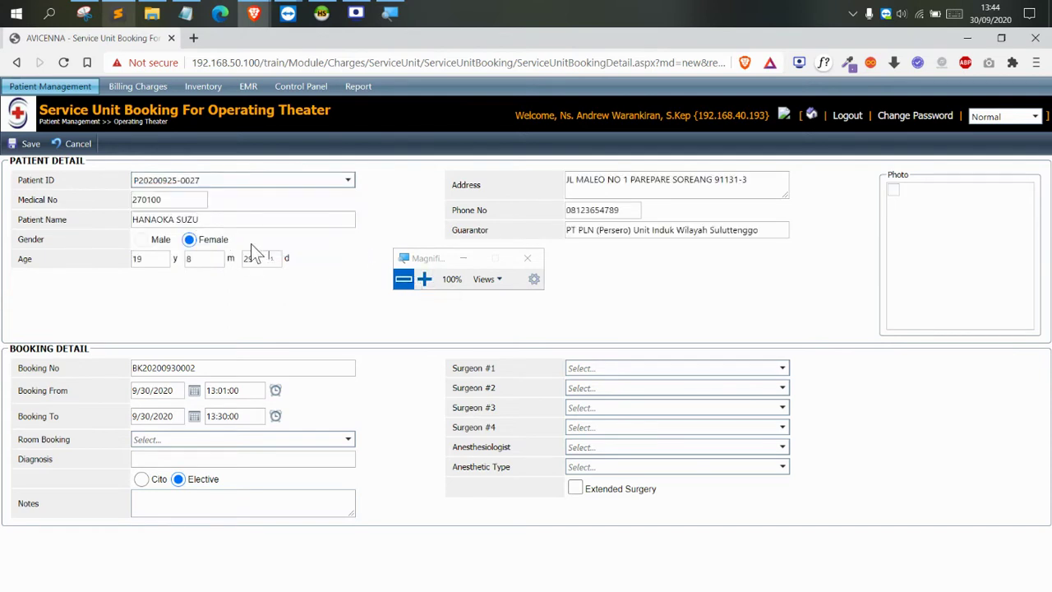
click(424, 279)
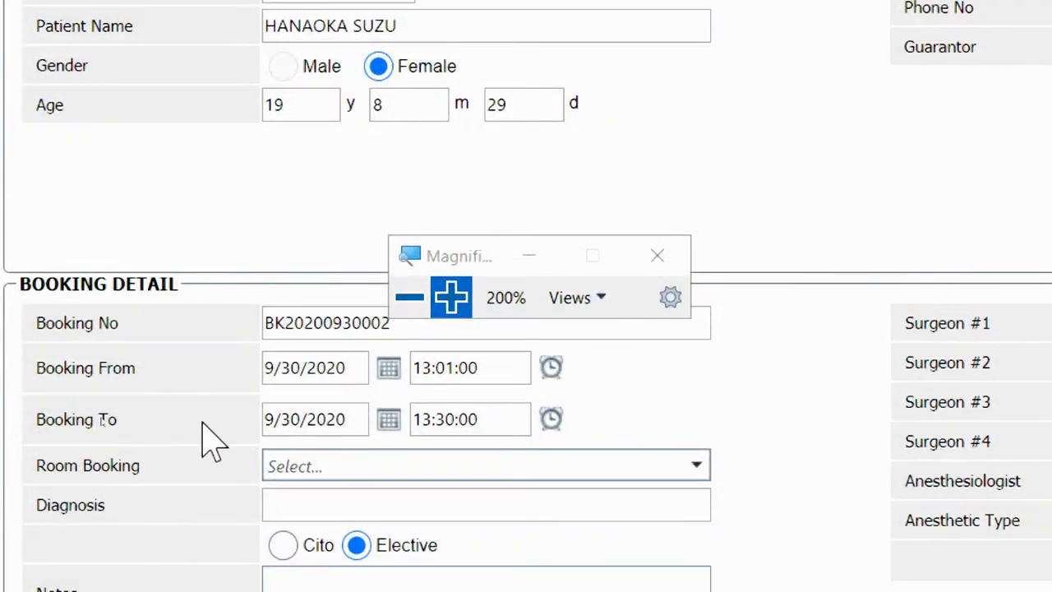
Set the booking's room to KAMAR OPERASI 1
click(387, 465)
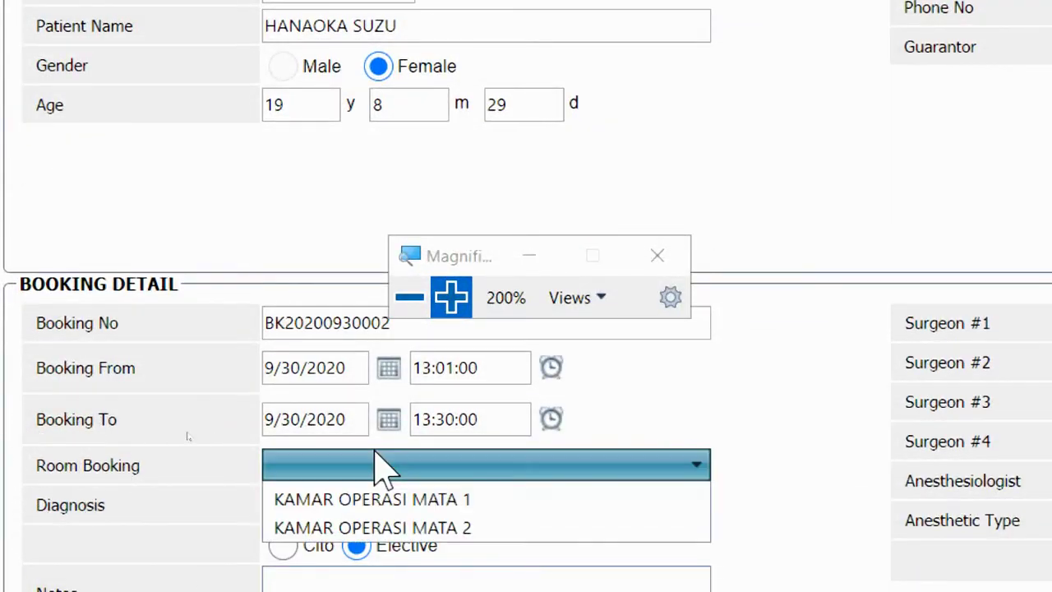
click(383, 521)
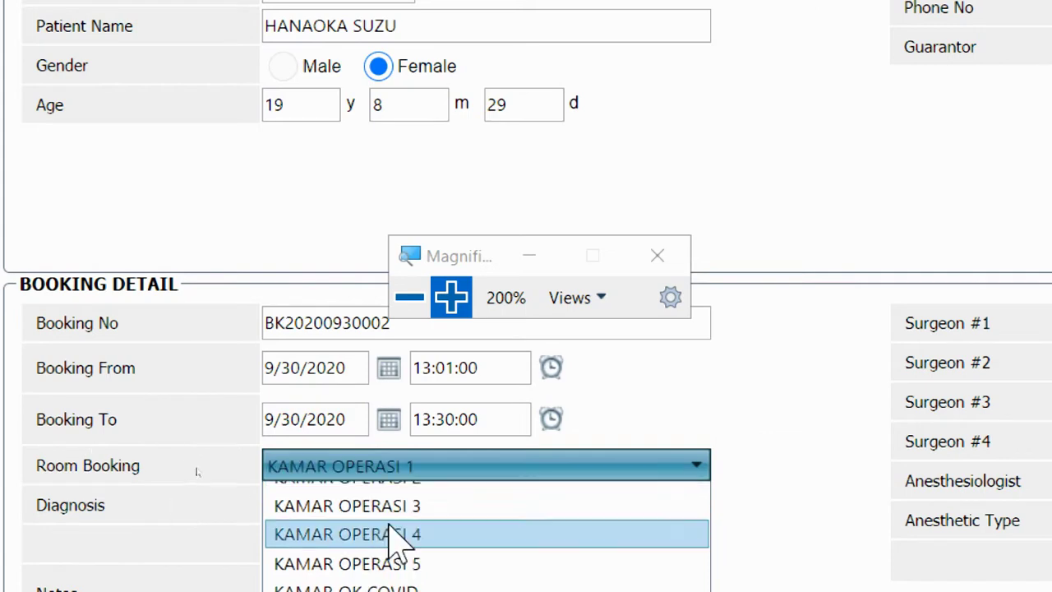
click(420, 300)
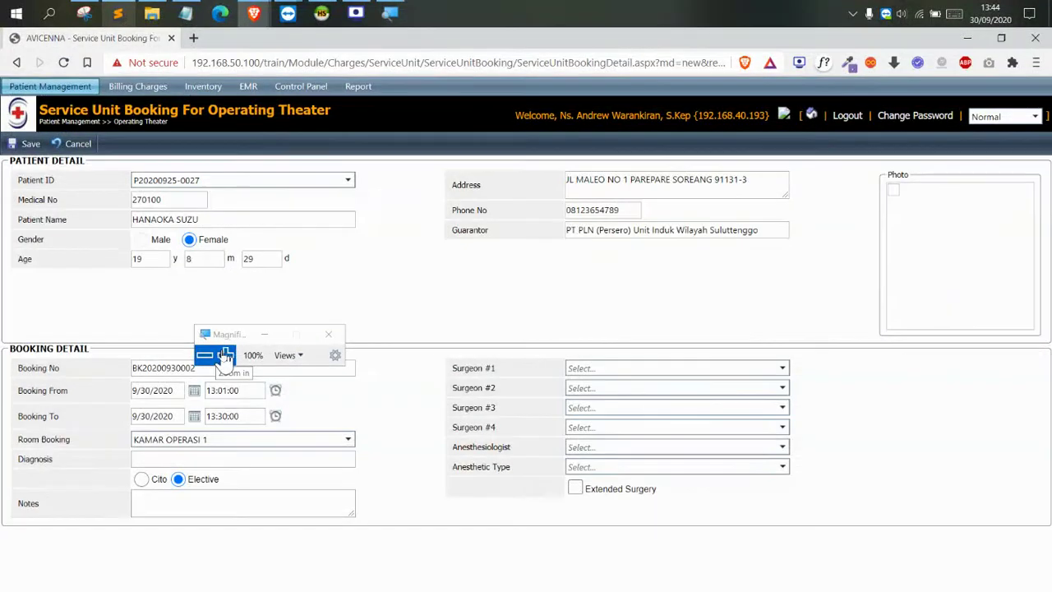
drag(228, 332, 368, 202)
click(280, 316)
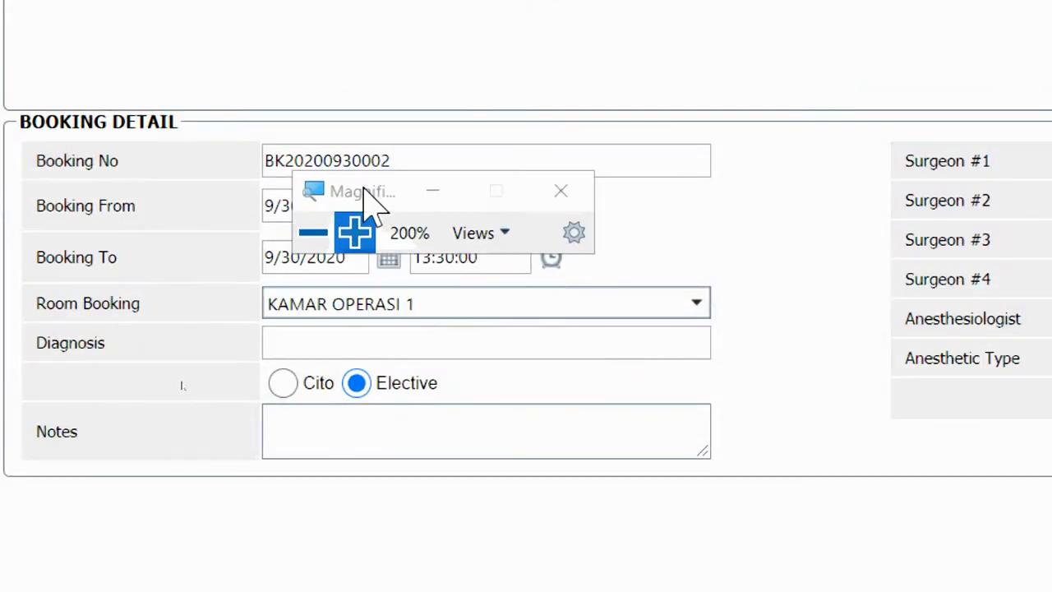
click(333, 348)
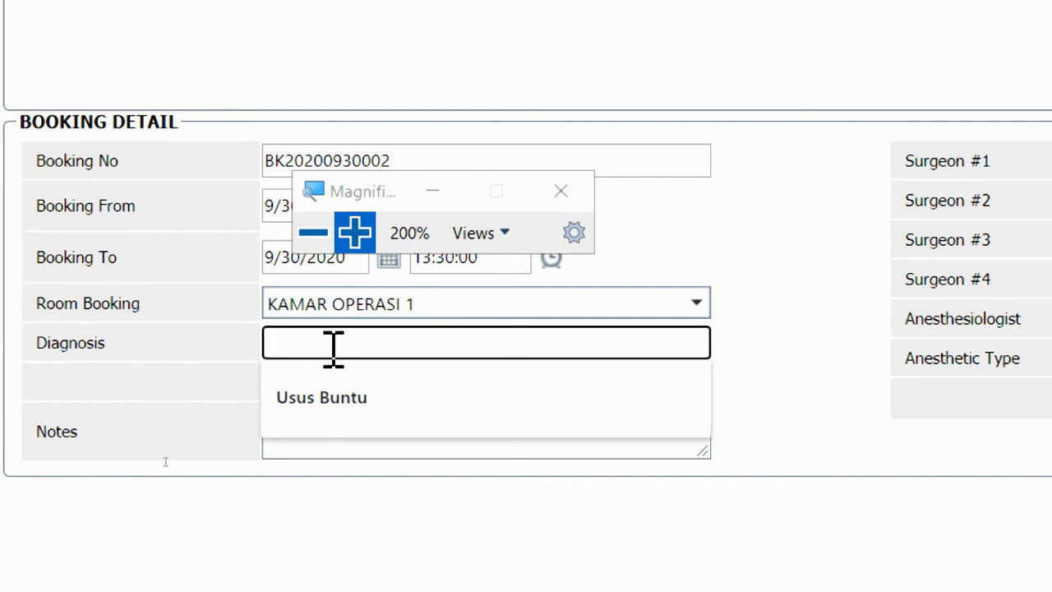
click(362, 393)
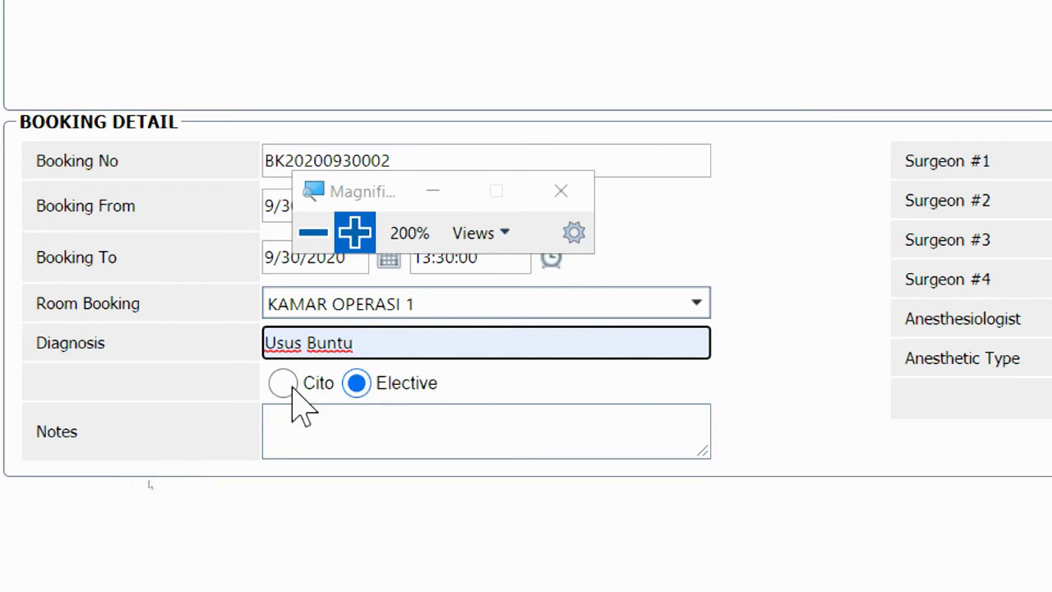
click(325, 418)
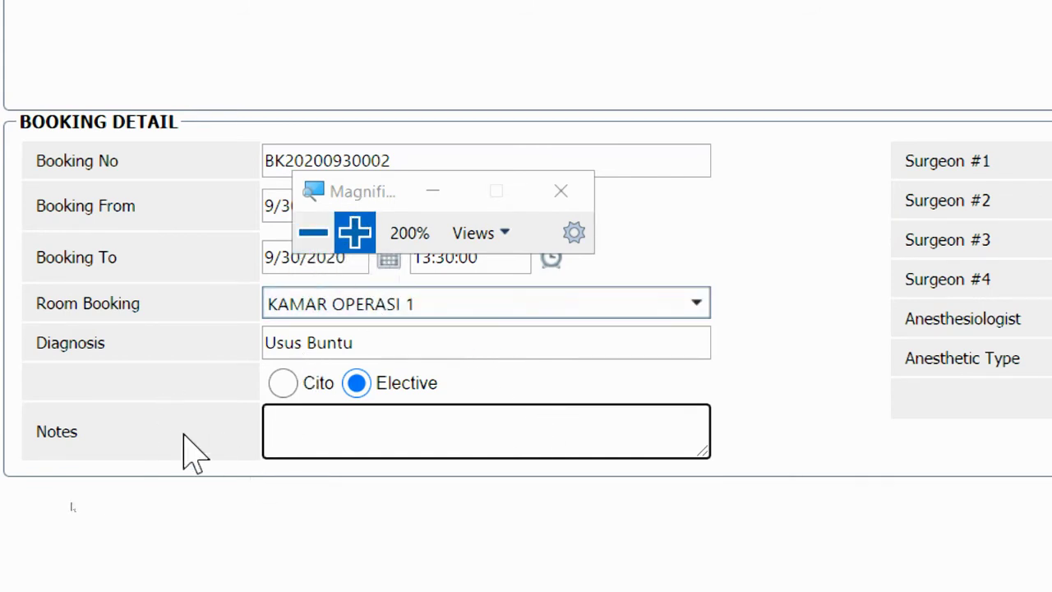
double_click(55, 432)
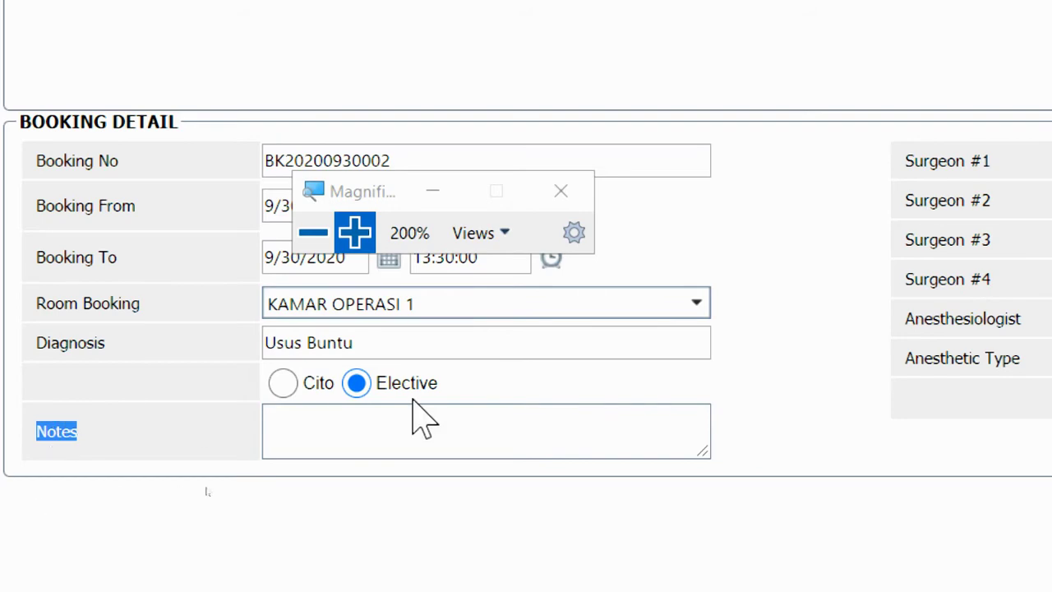
click(444, 423)
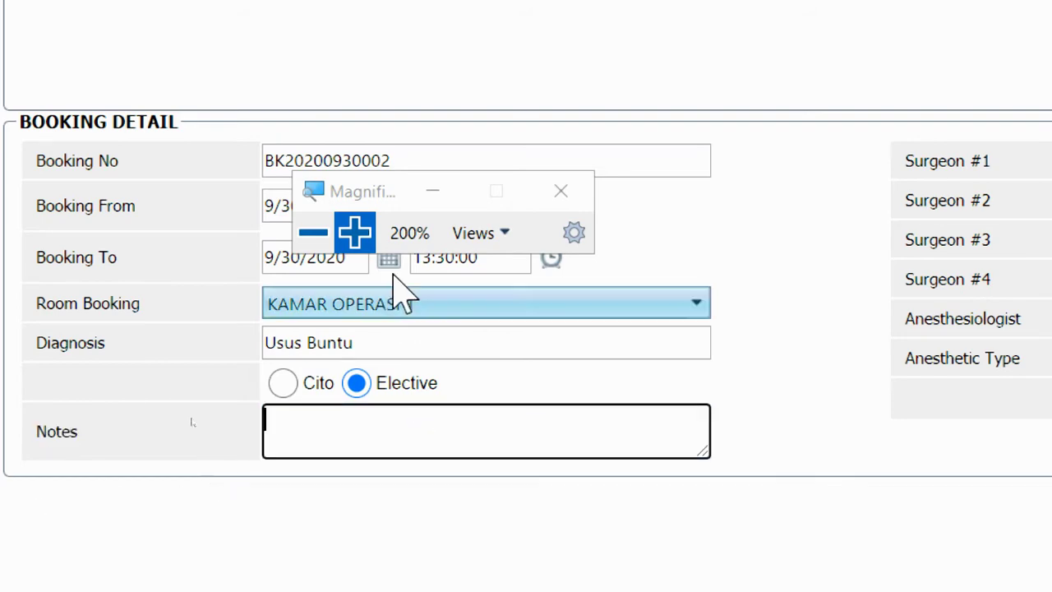
click(313, 233)
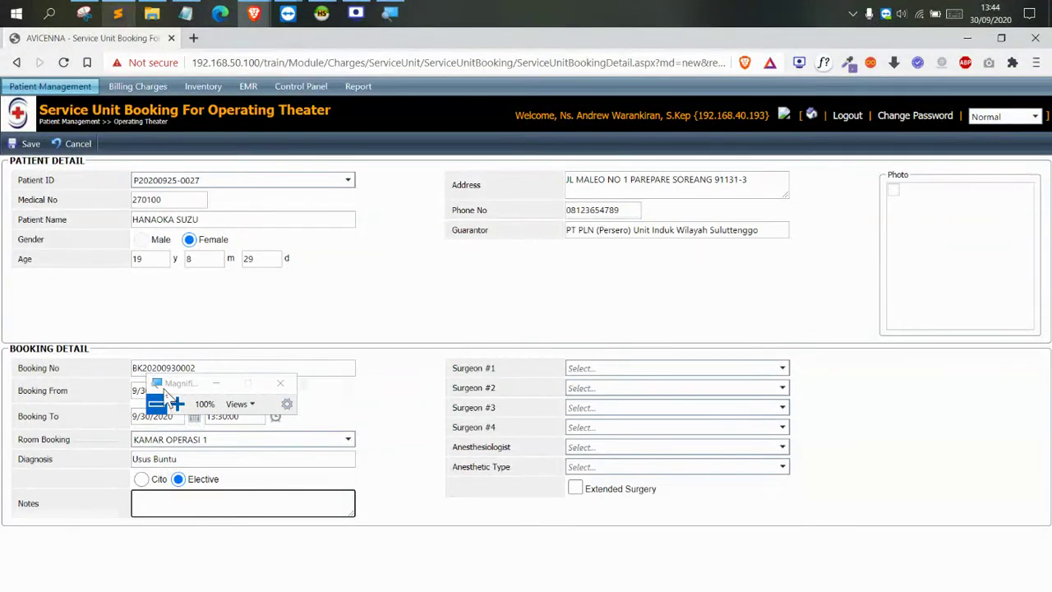
drag(177, 383, 581, 303)
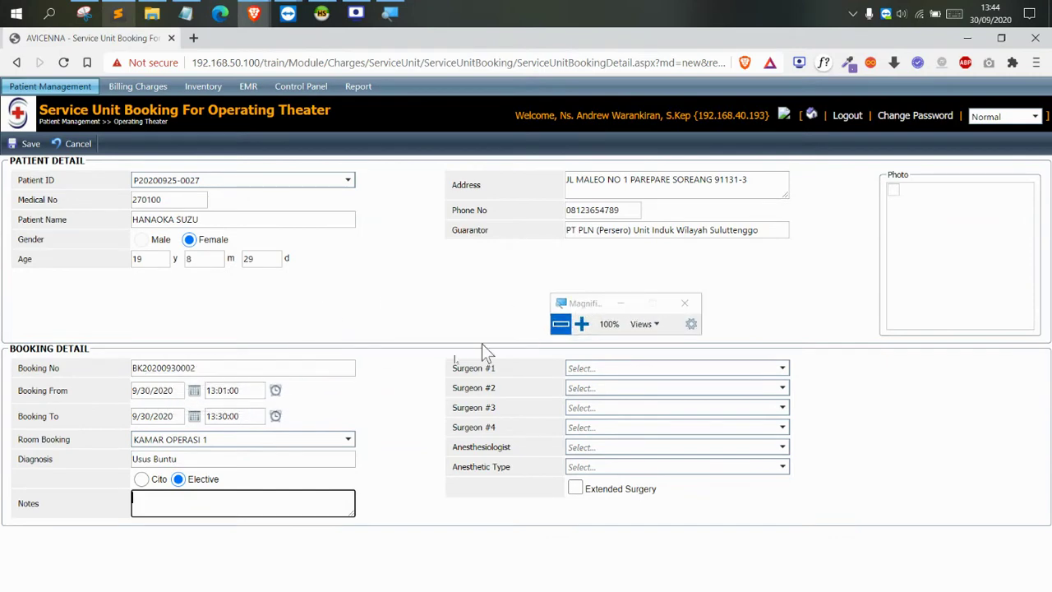
Assign Surgeon #1 and Surgeon #2 from the doctor lists
click(580, 324)
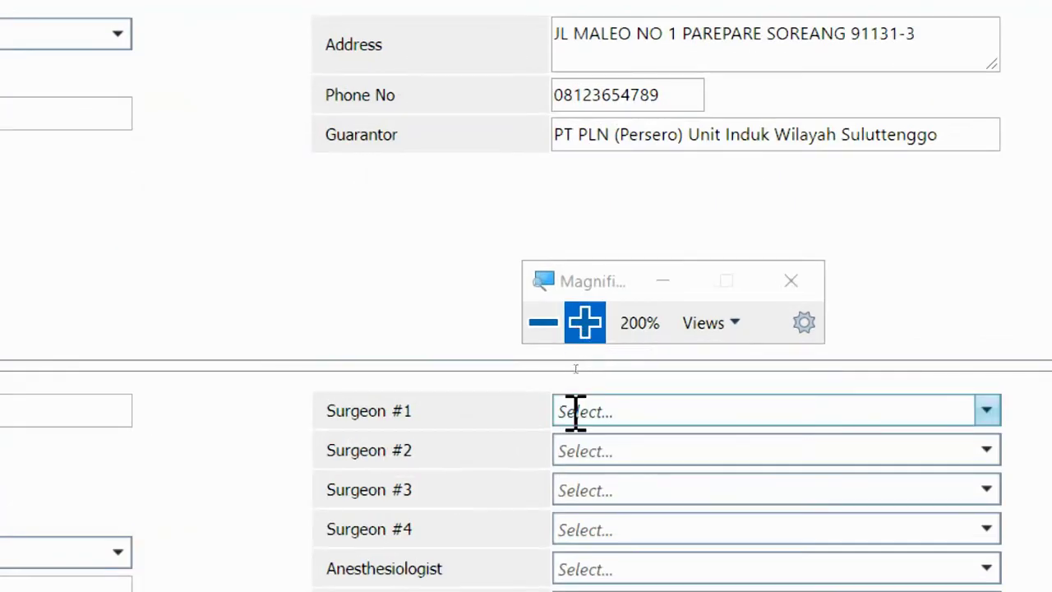
click(575, 411)
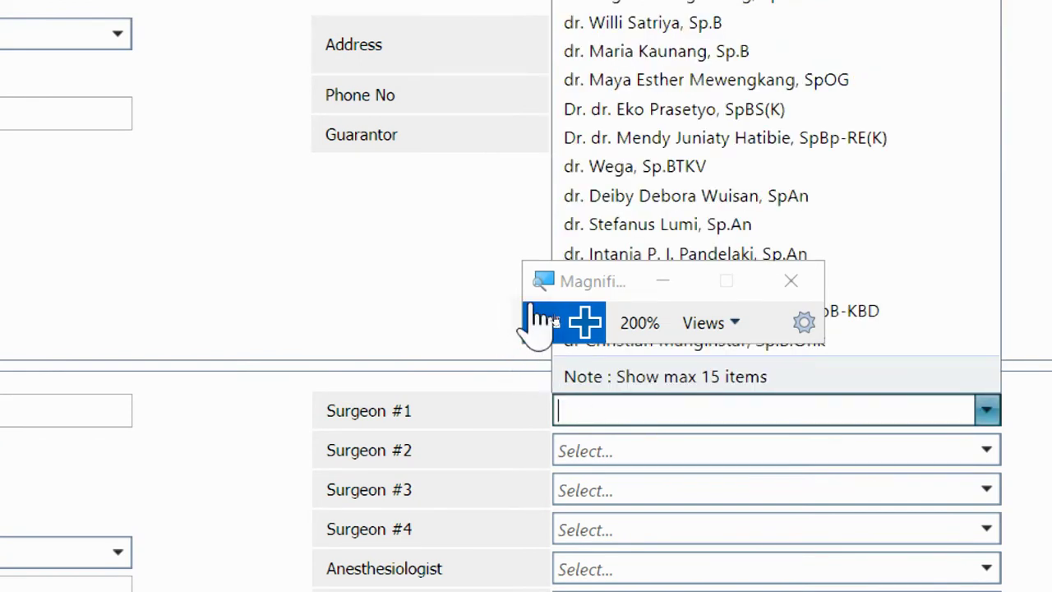
drag(575, 300, 284, 285)
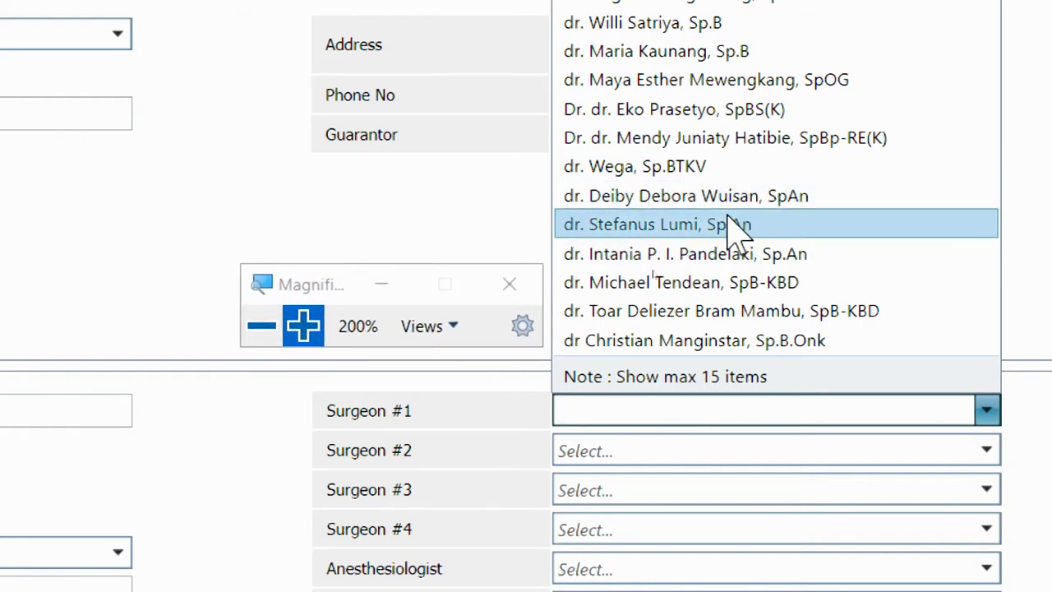
click(675, 51)
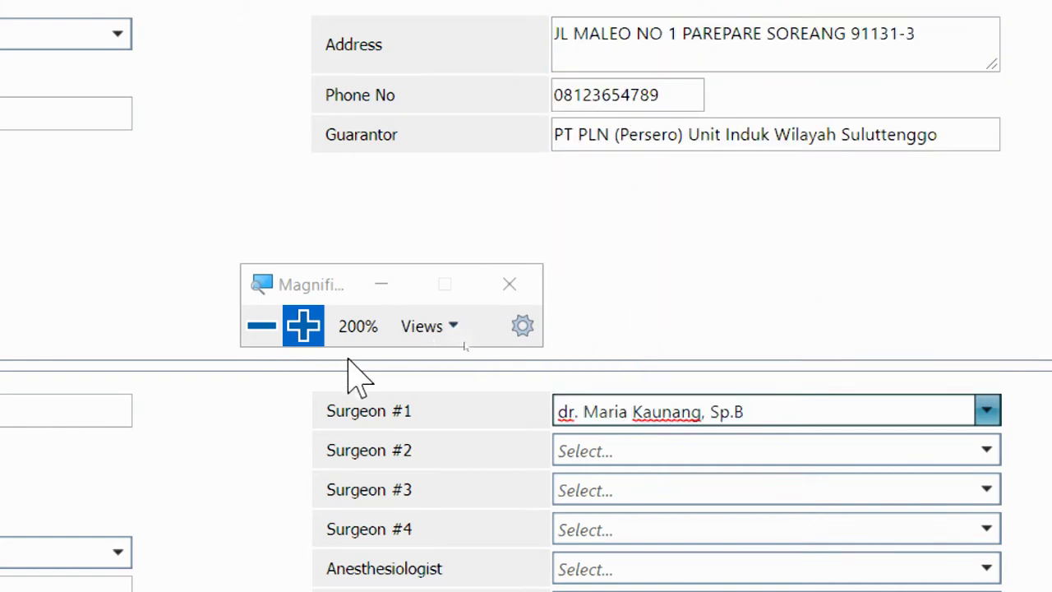
click(673, 448)
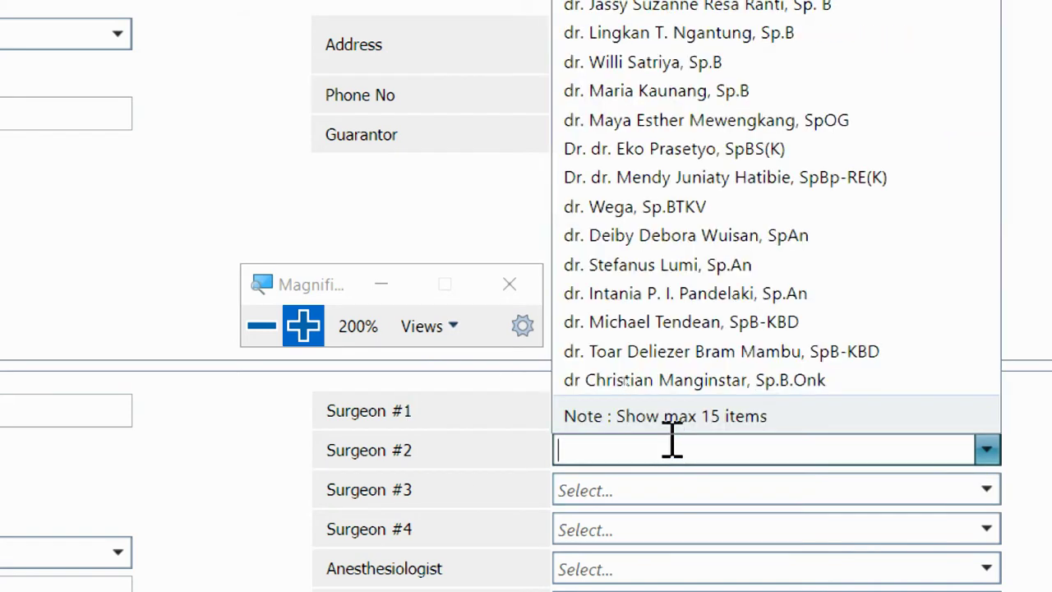
click(675, 207)
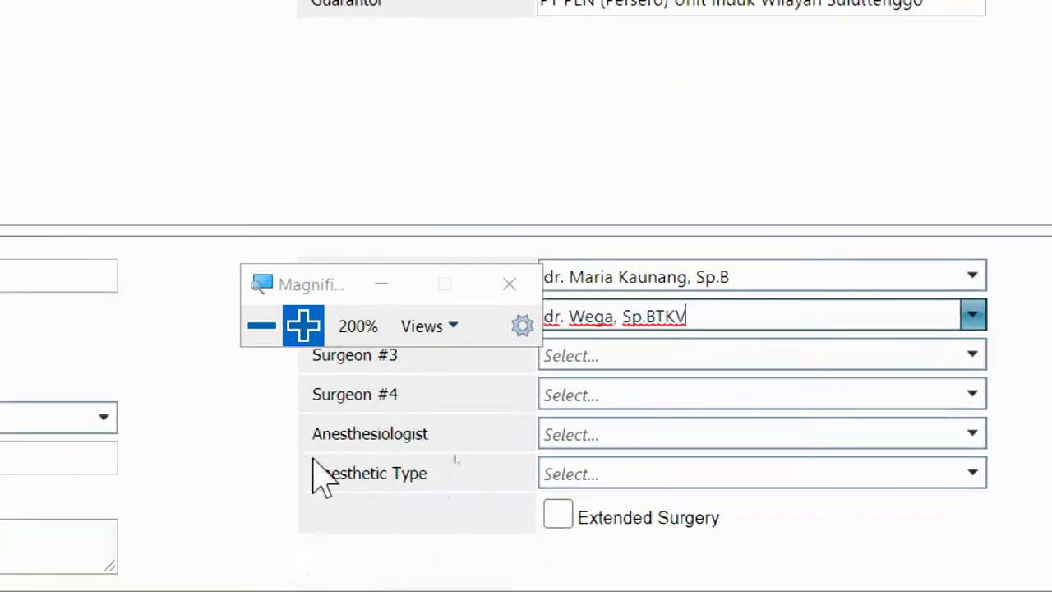
drag(329, 286, 623, 152)
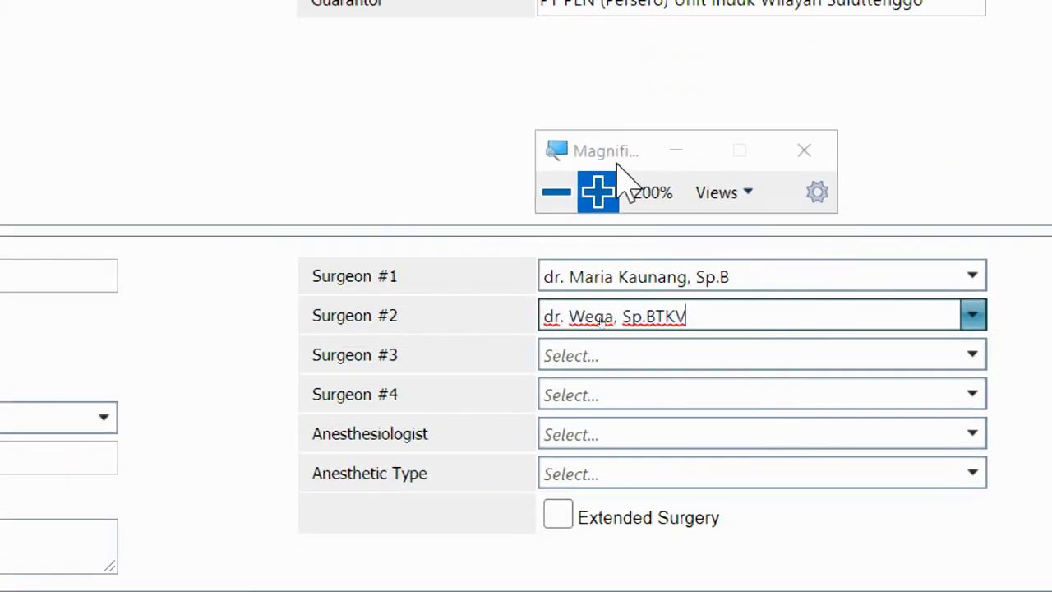
Choose the anesthesiologist for the operation
click(573, 433)
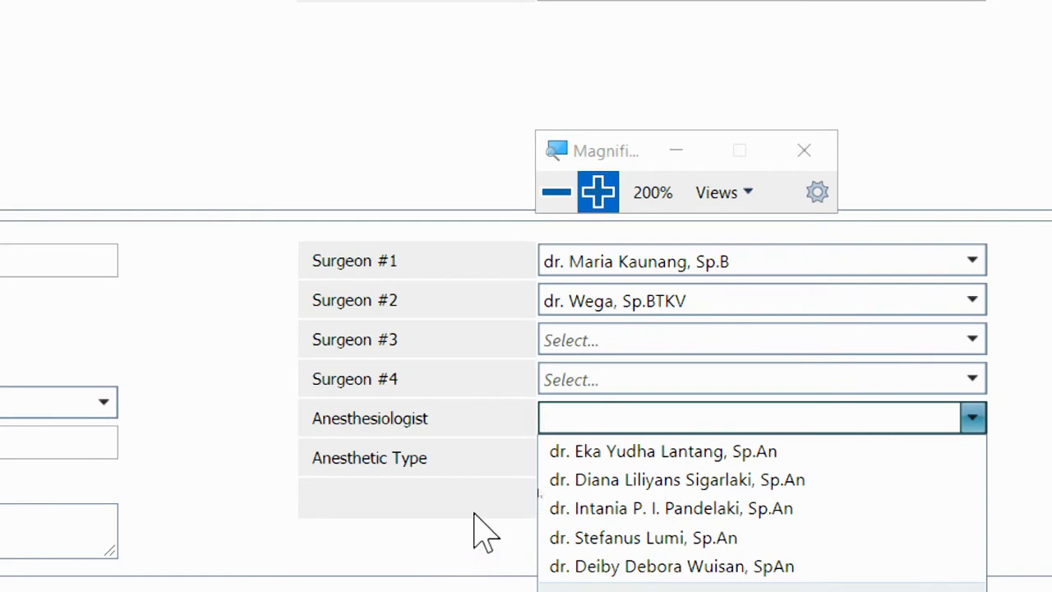
click(493, 469)
click(568, 420)
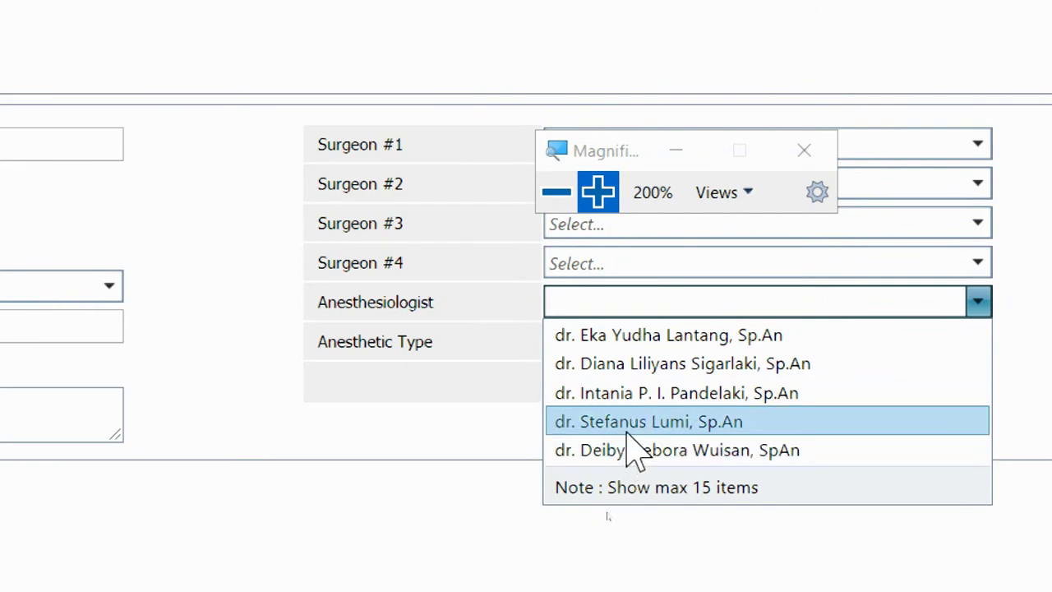
click(627, 423)
click(558, 193)
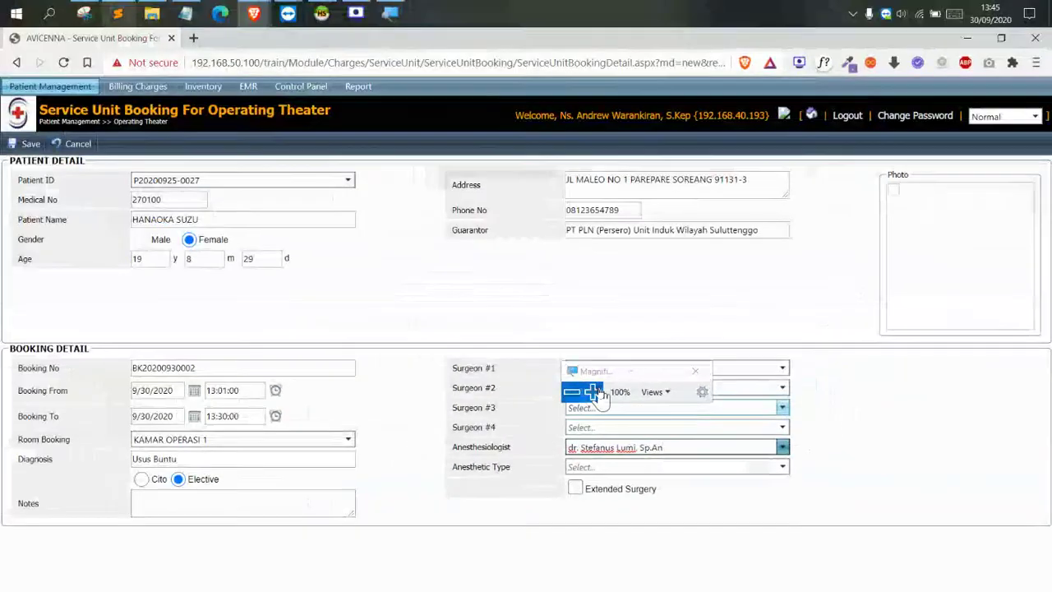
click(592, 392)
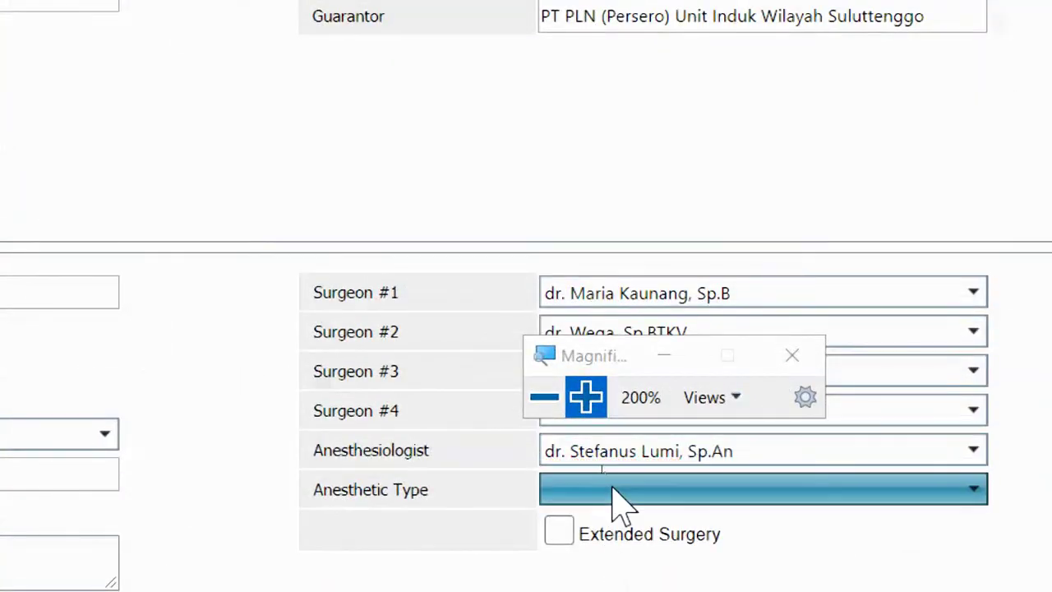
Set the anesthetic type to Umum
click(613, 489)
drag(597, 365, 657, 148)
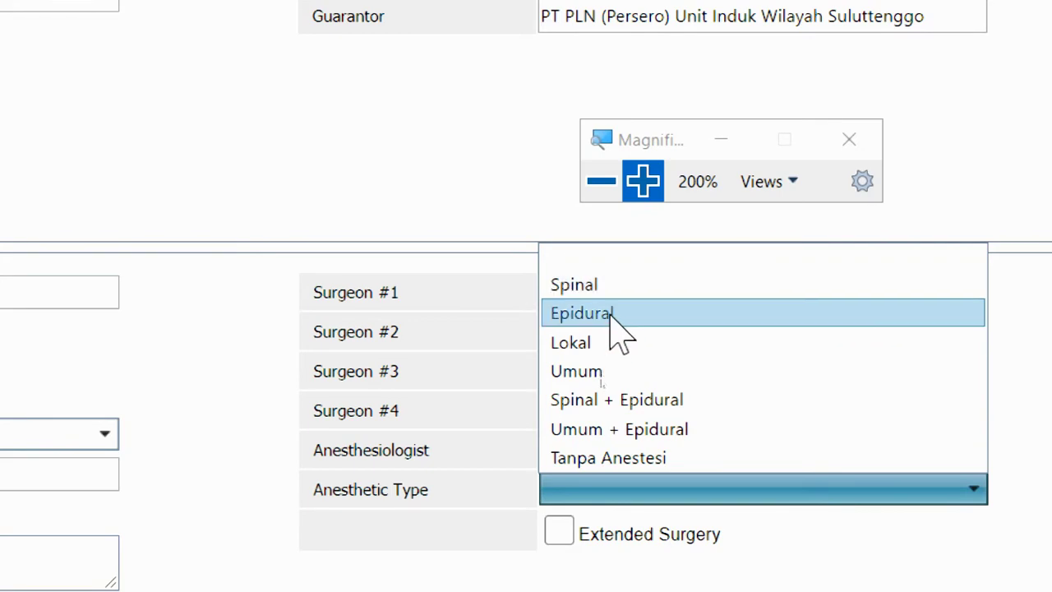
click(618, 374)
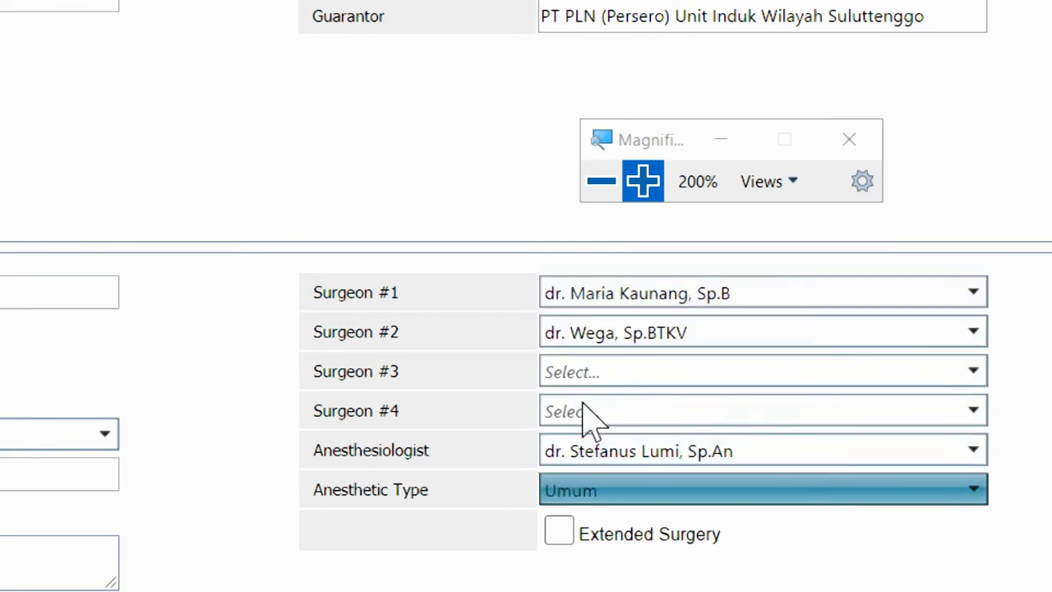
click(602, 181)
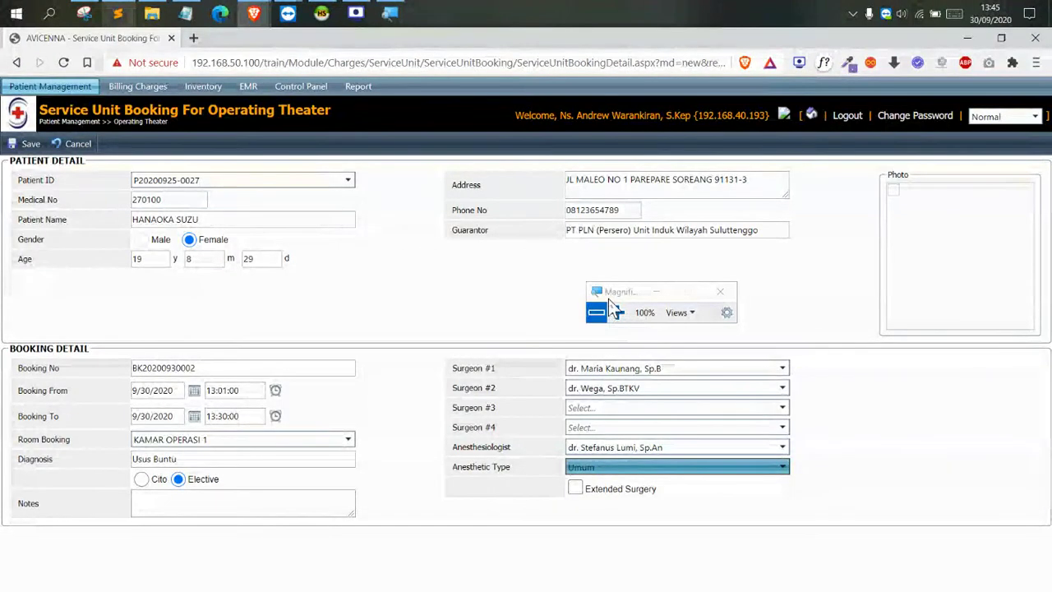
drag(608, 298, 419, 301)
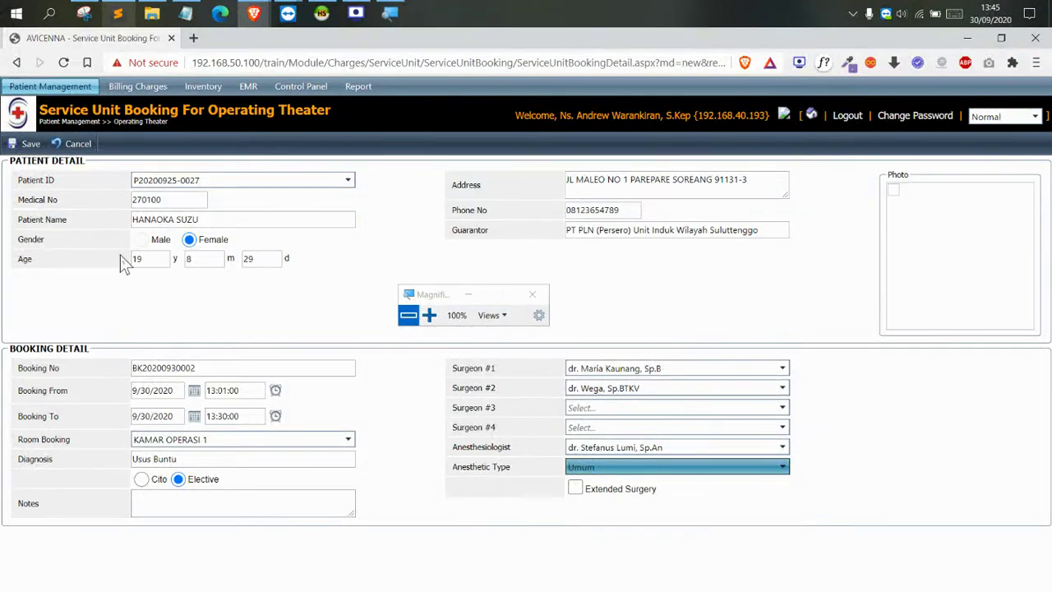
click(25, 144)
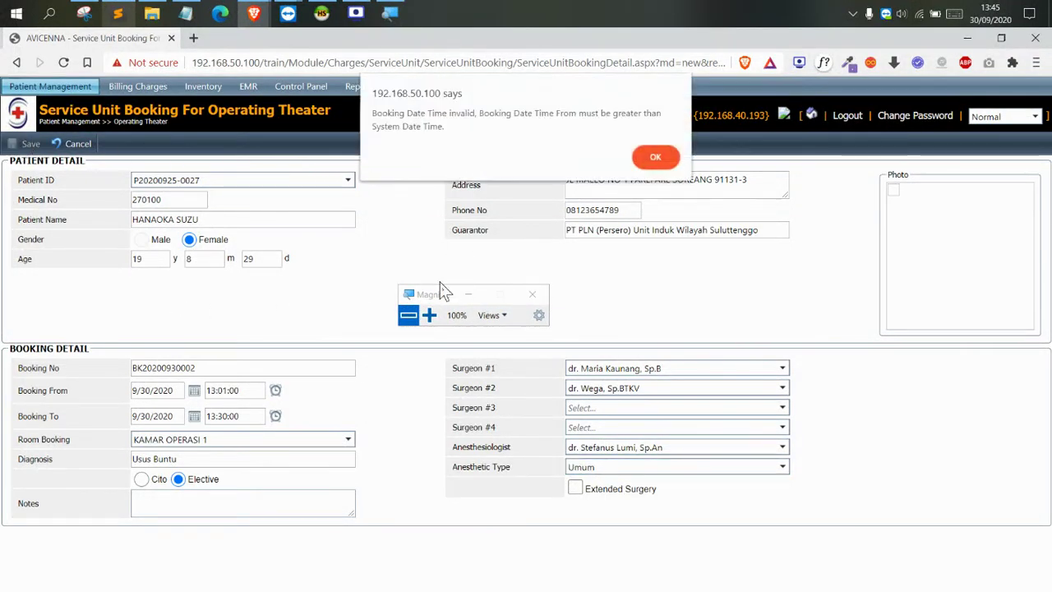
click(428, 314)
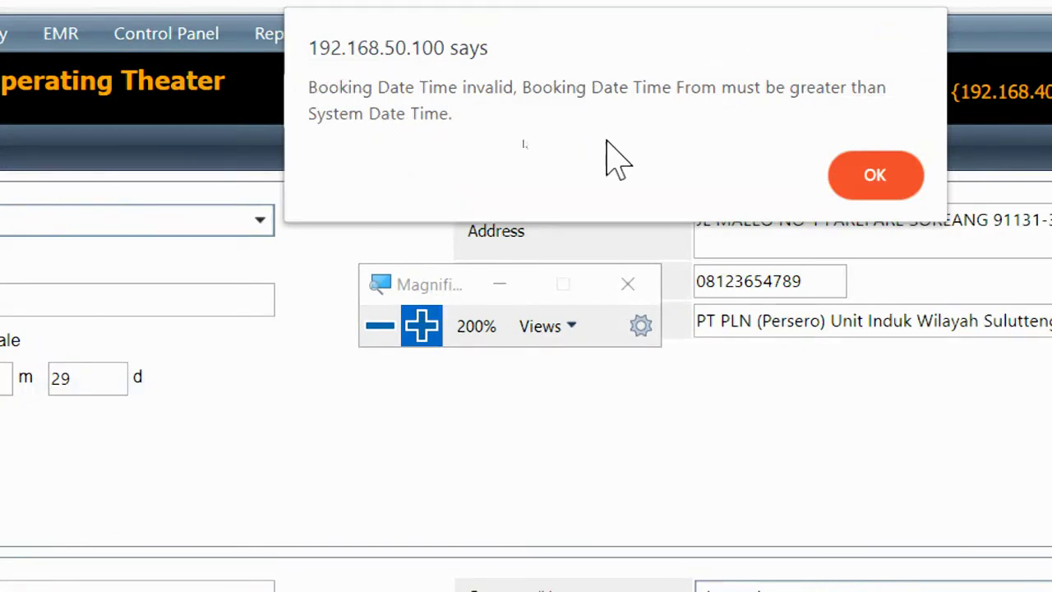
click(838, 179)
Begin correcting the booking's 13:01 start time on the form
click(381, 329)
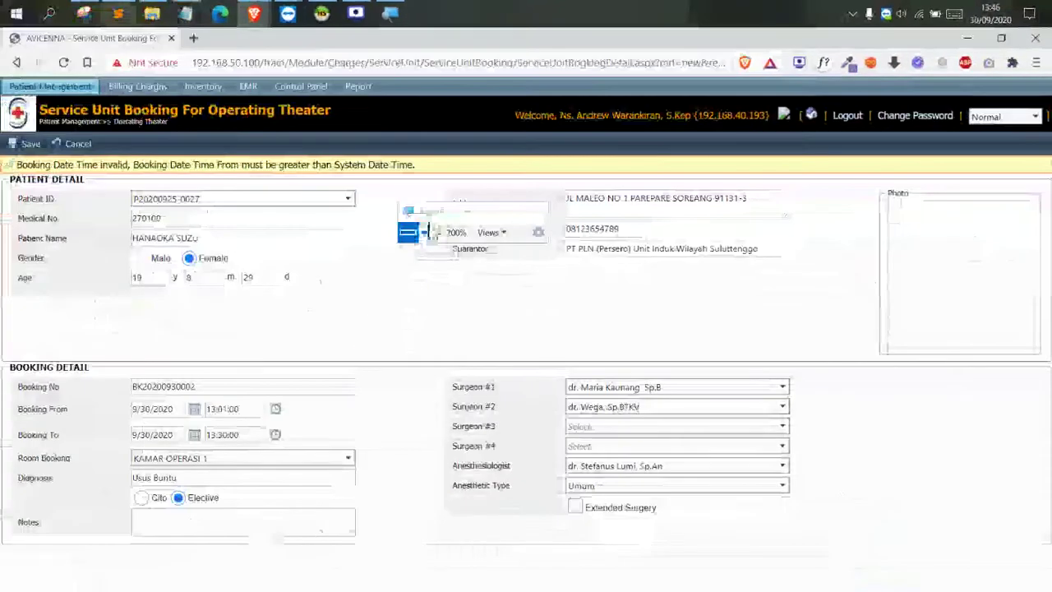
click(178, 329)
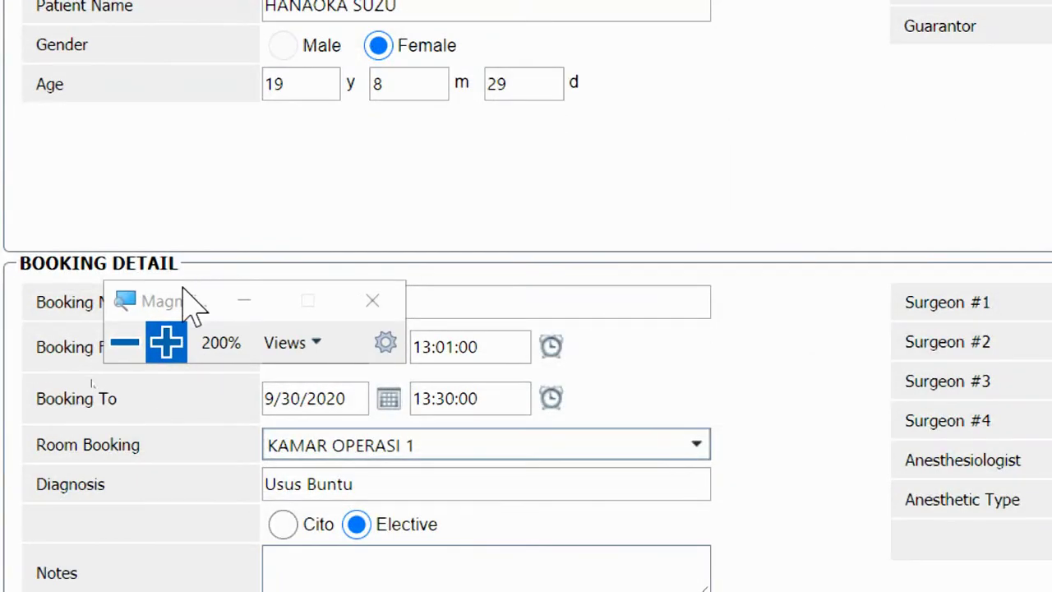
drag(185, 289, 361, 215)
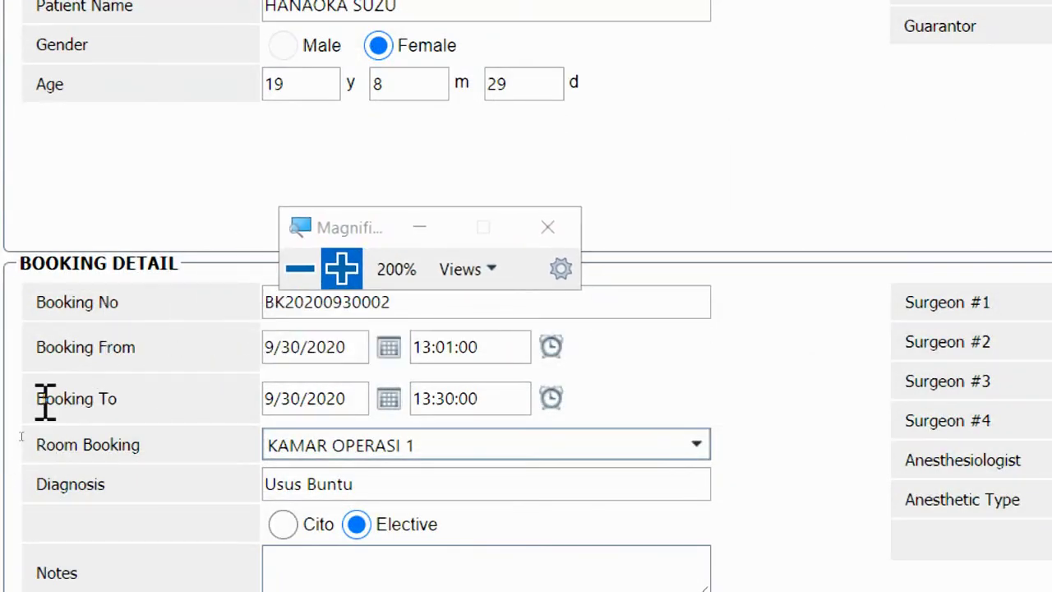
drag(36, 403, 119, 398)
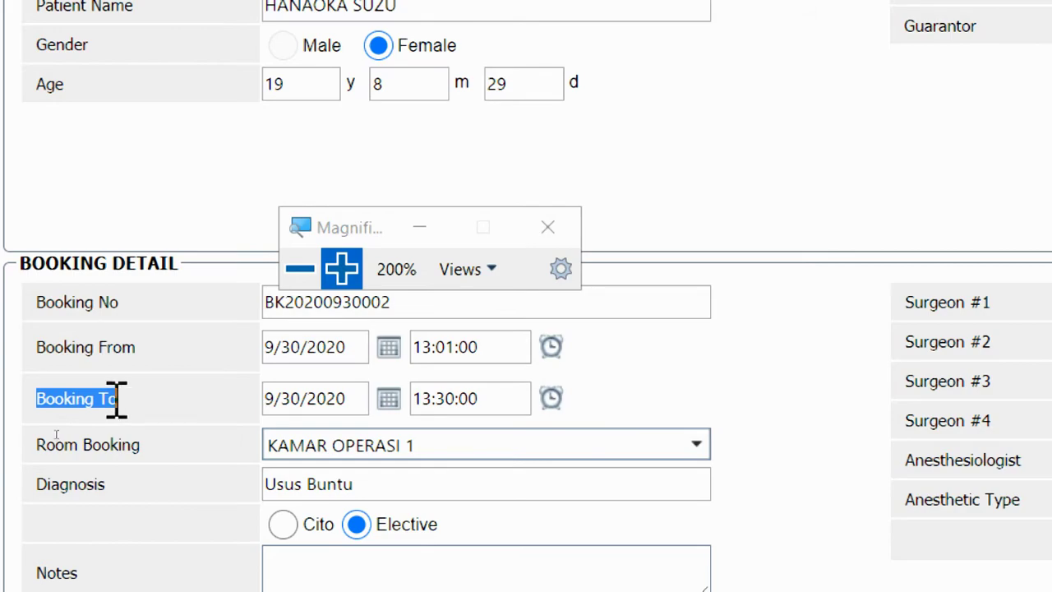
drag(34, 347, 165, 347)
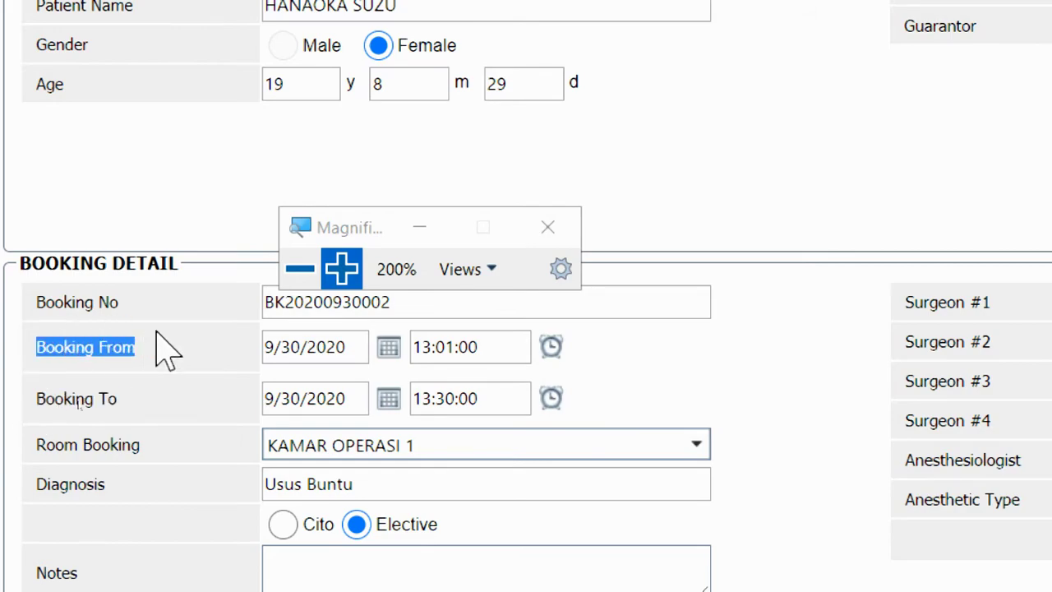
click(210, 372)
click(300, 269)
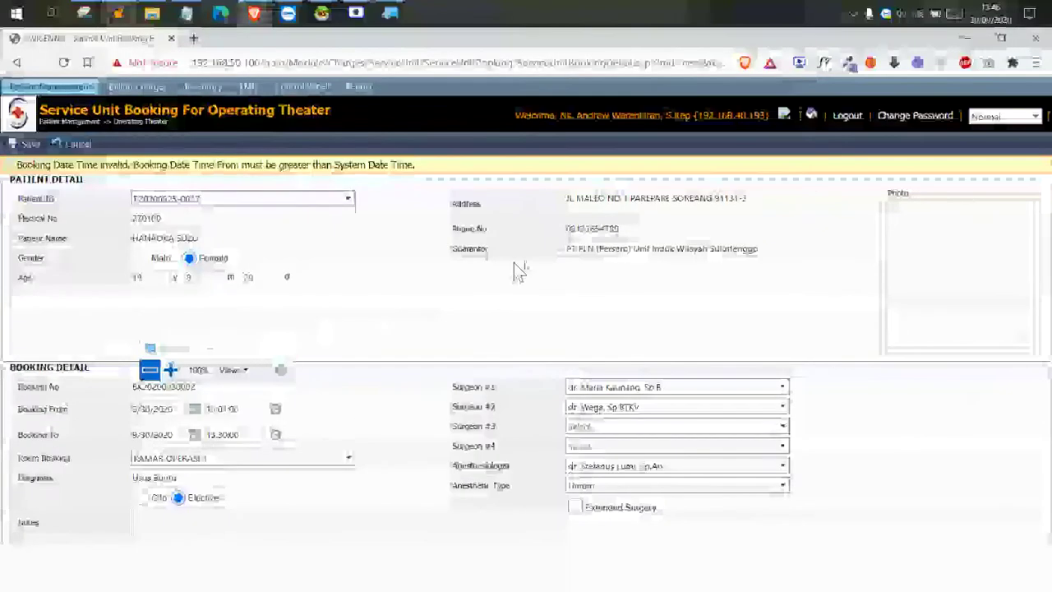
click(986, 13)
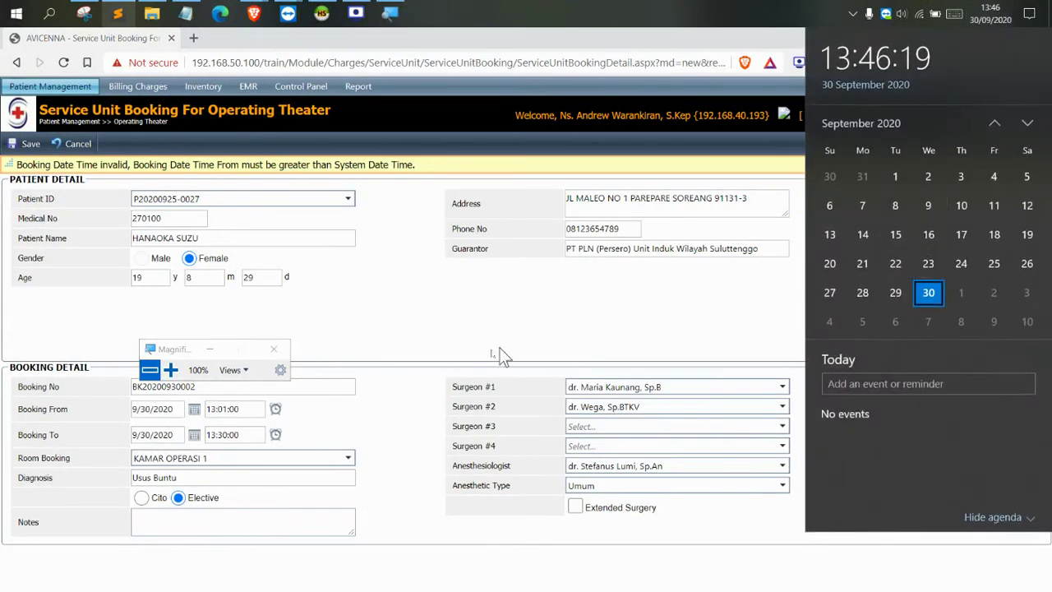
click(460, 336)
click(170, 370)
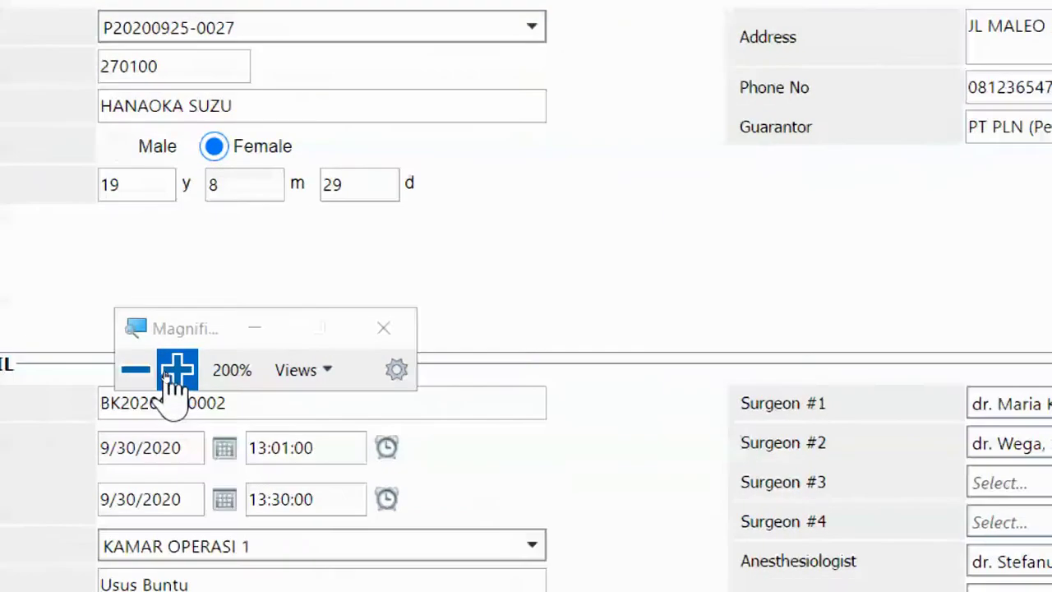
drag(178, 349, 322, 210)
click(422, 338)
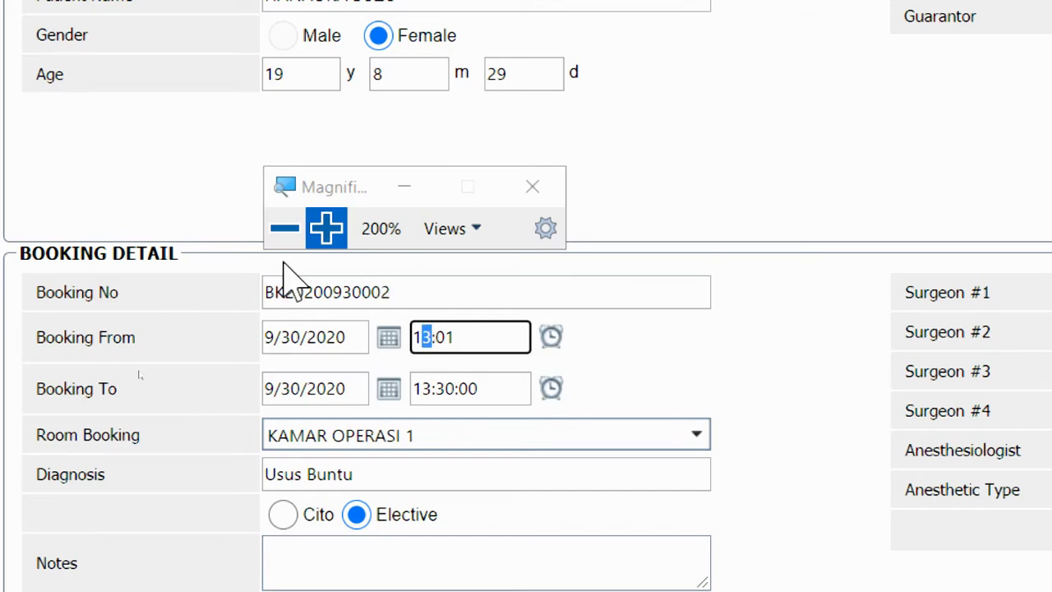
Reschedule the KAMAR OPERASI 1 booking to 14:02:00–14:31:00 on 9/30/2020 and save it
click(284, 228)
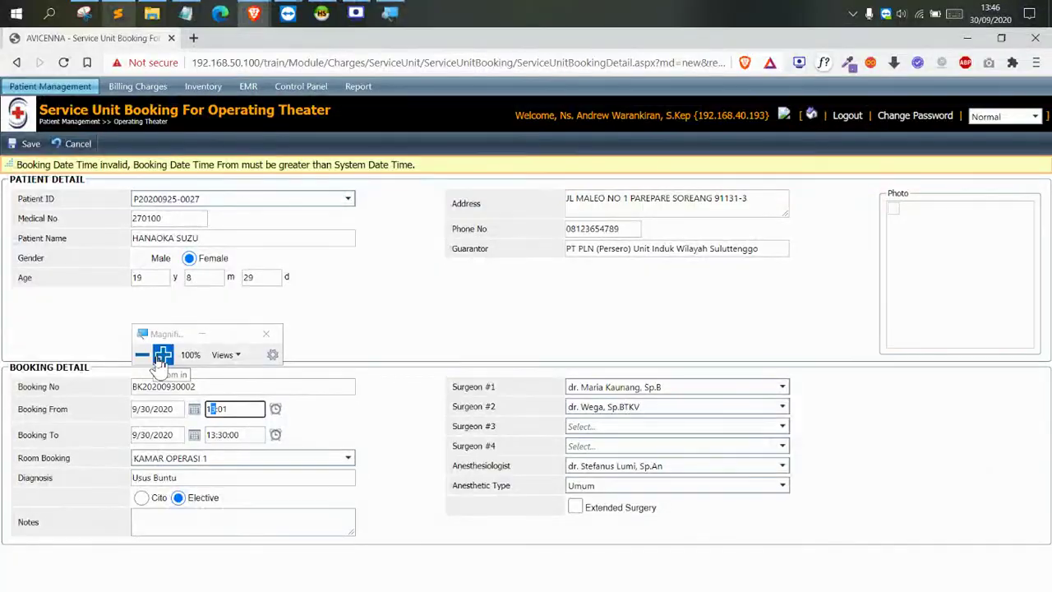
click(163, 355)
click(210, 434)
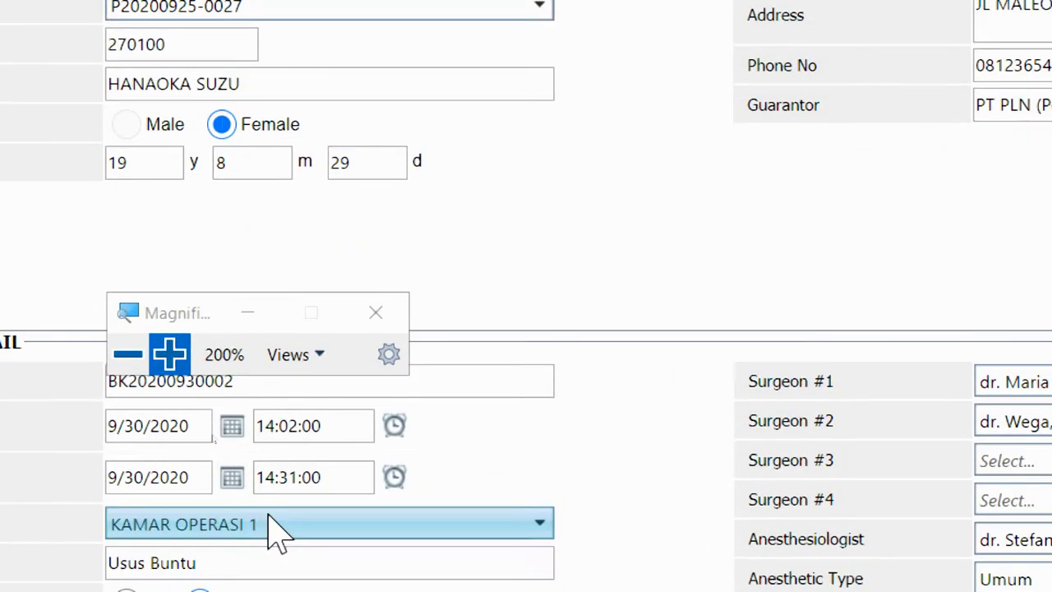
click(268, 516)
click(605, 433)
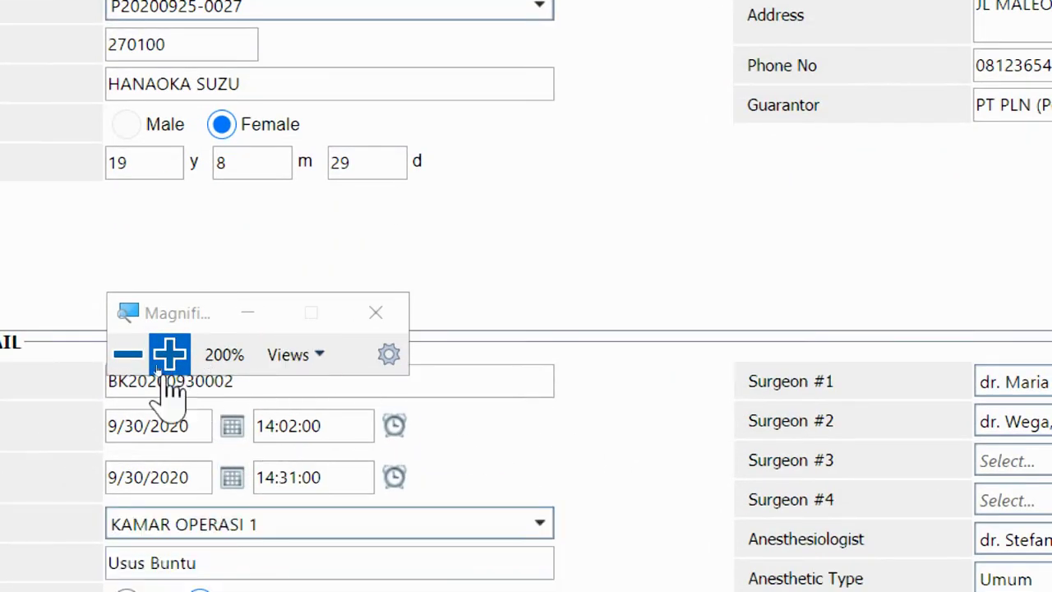
click(127, 354)
click(169, 354)
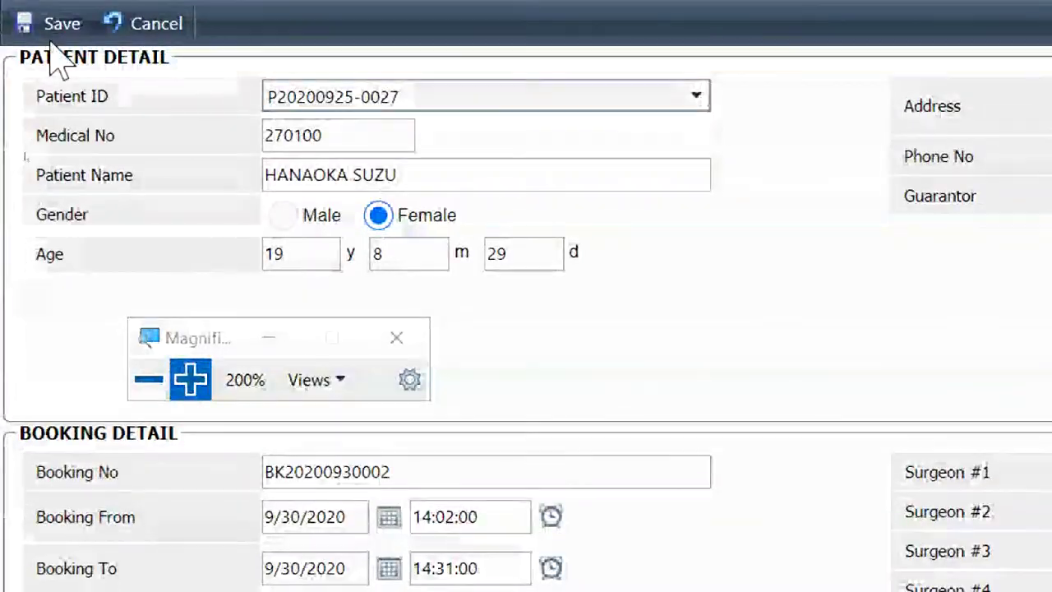
click(45, 29)
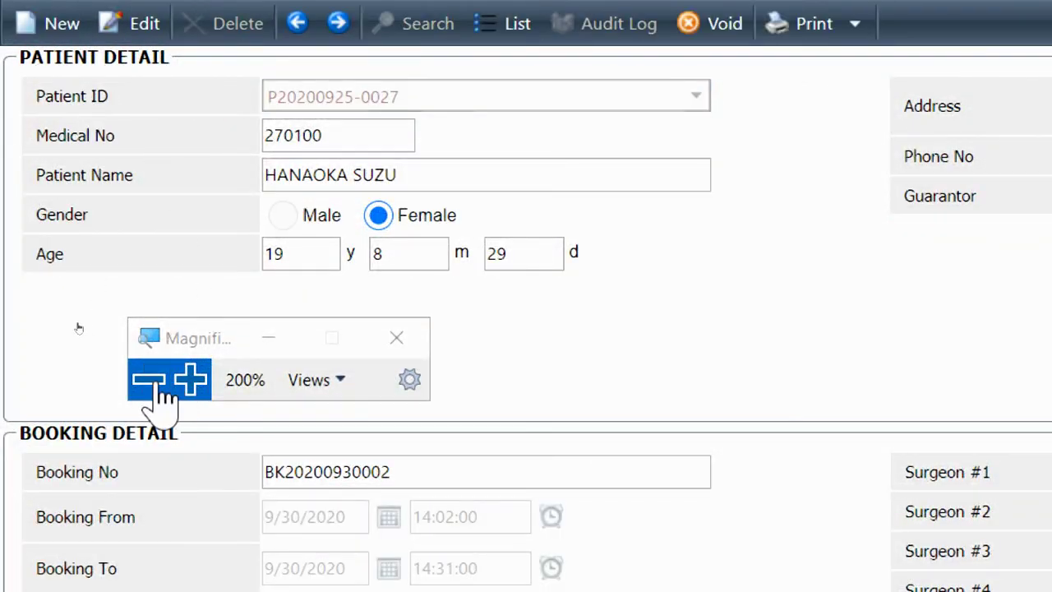
Review the saved booking's diagnosis Usus Buntu, surgeons, anesthesiologist and Umum anesthesia
click(158, 386)
drag(88, 297, 154, 176)
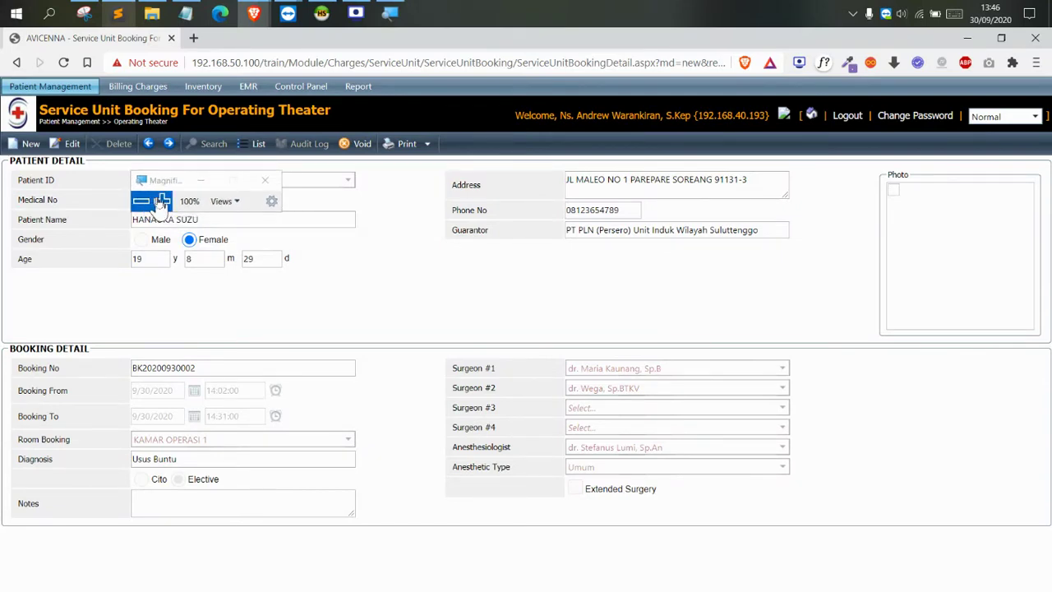
click(162, 201)
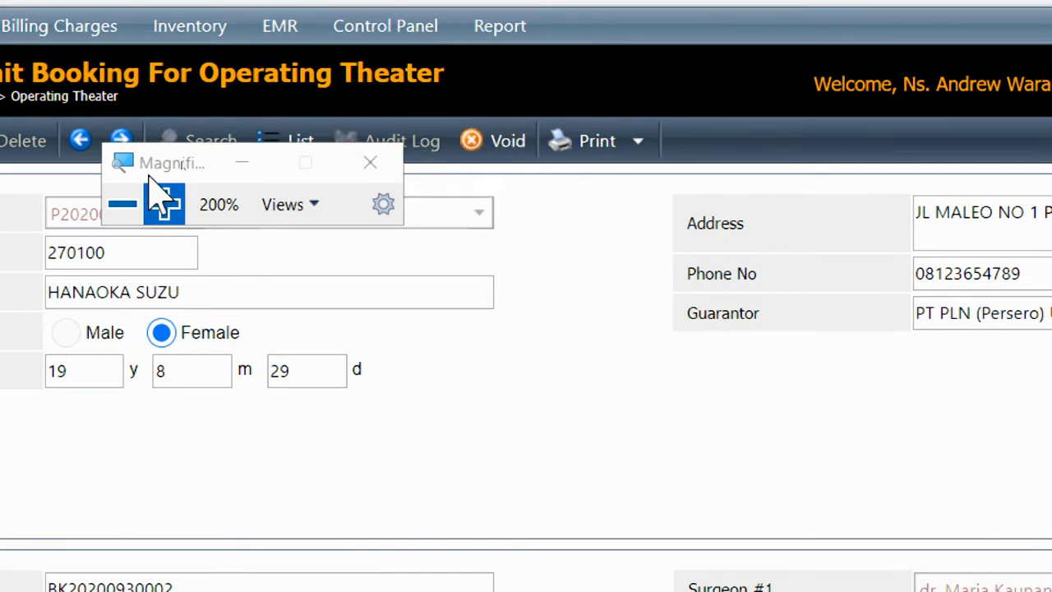
drag(149, 175, 441, 246)
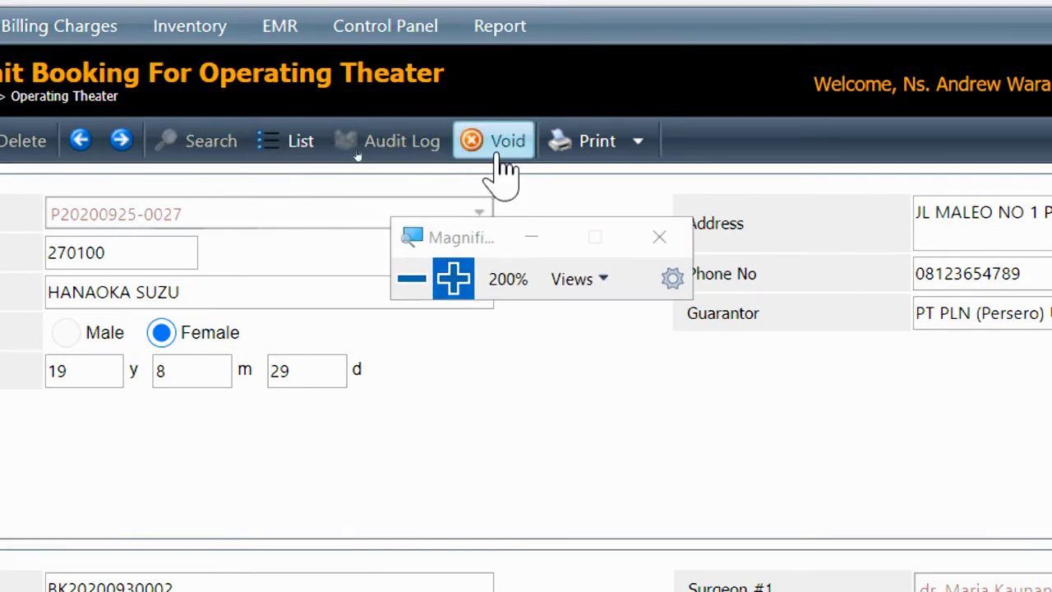
click(412, 278)
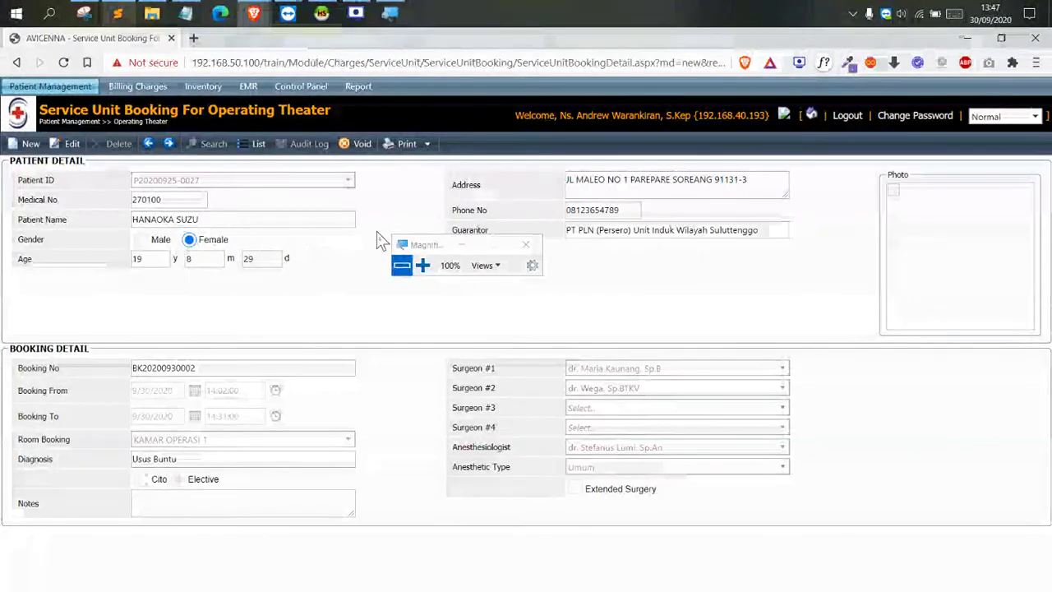
click(402, 245)
click(413, 219)
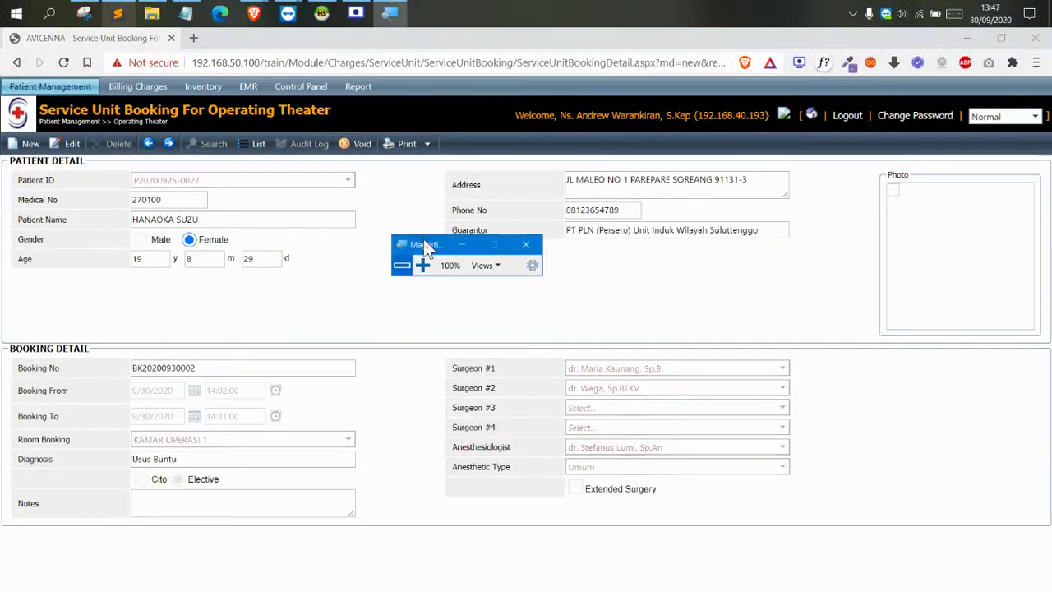
drag(426, 249, 397, 209)
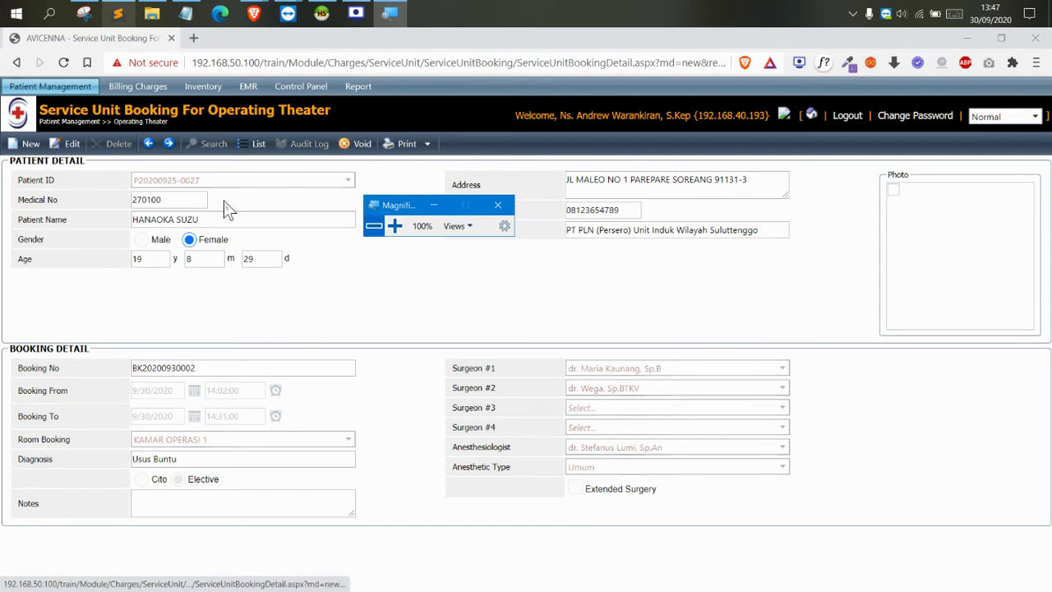
Highlight the patient ID and name, then return to the operating theatre booking list
drag(203, 181, 139, 196)
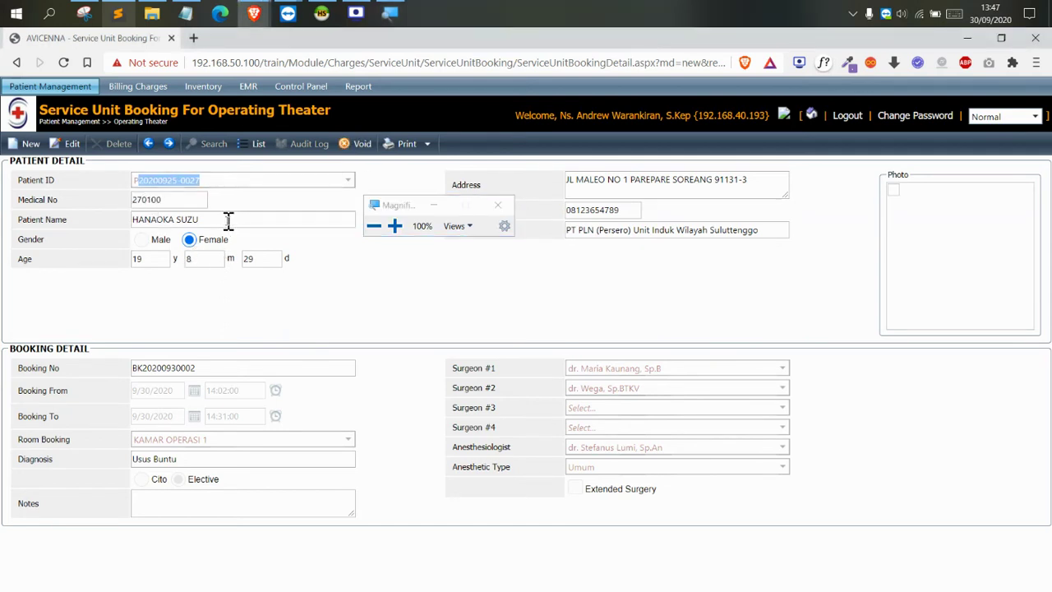
drag(228, 219, 168, 222)
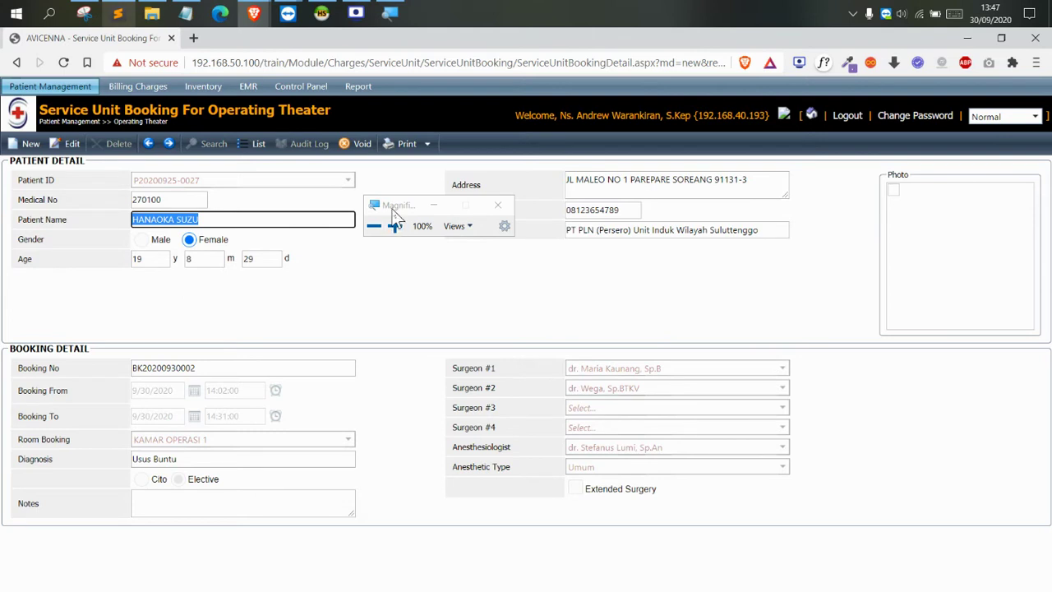
drag(394, 209, 404, 266)
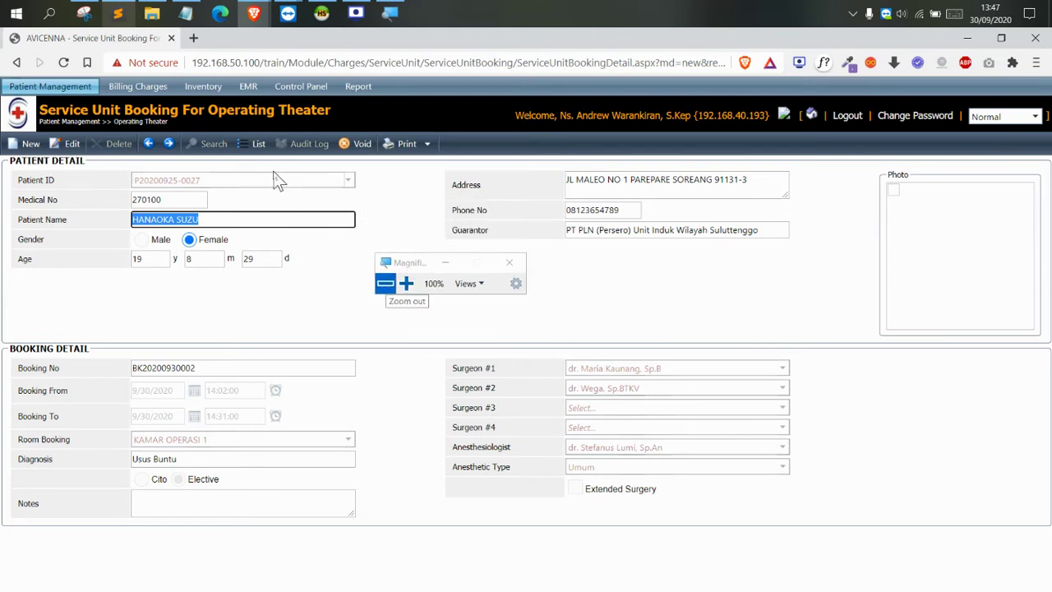
click(253, 144)
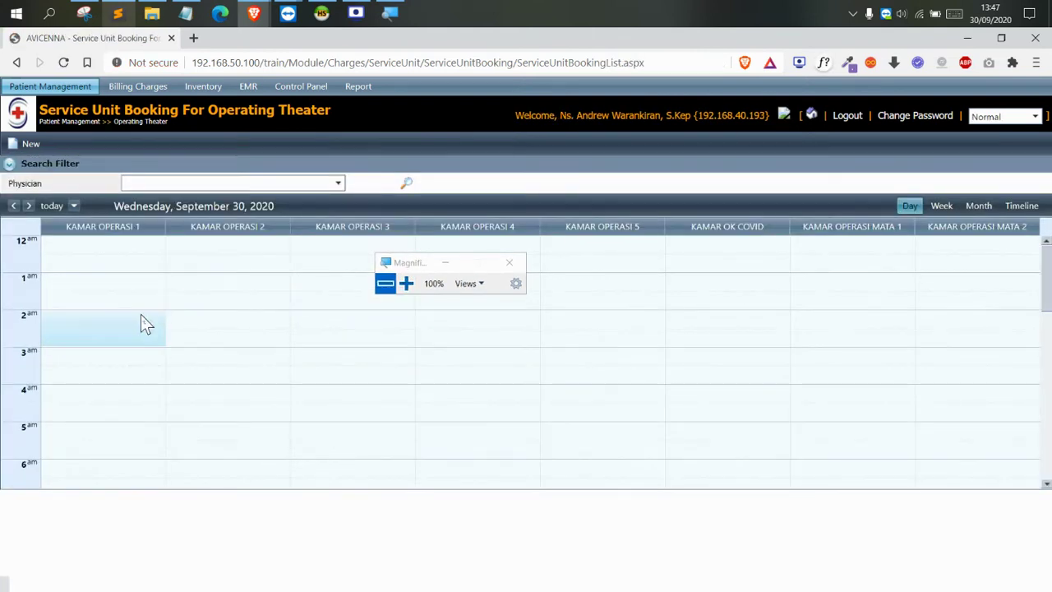
scroll(140, 314, down, 5)
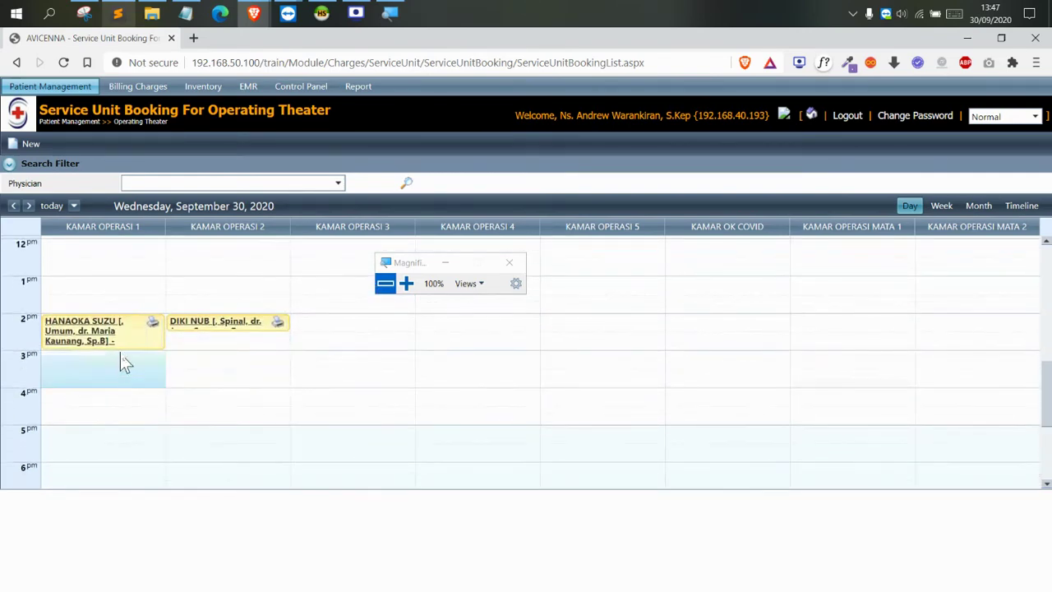
click(406, 284)
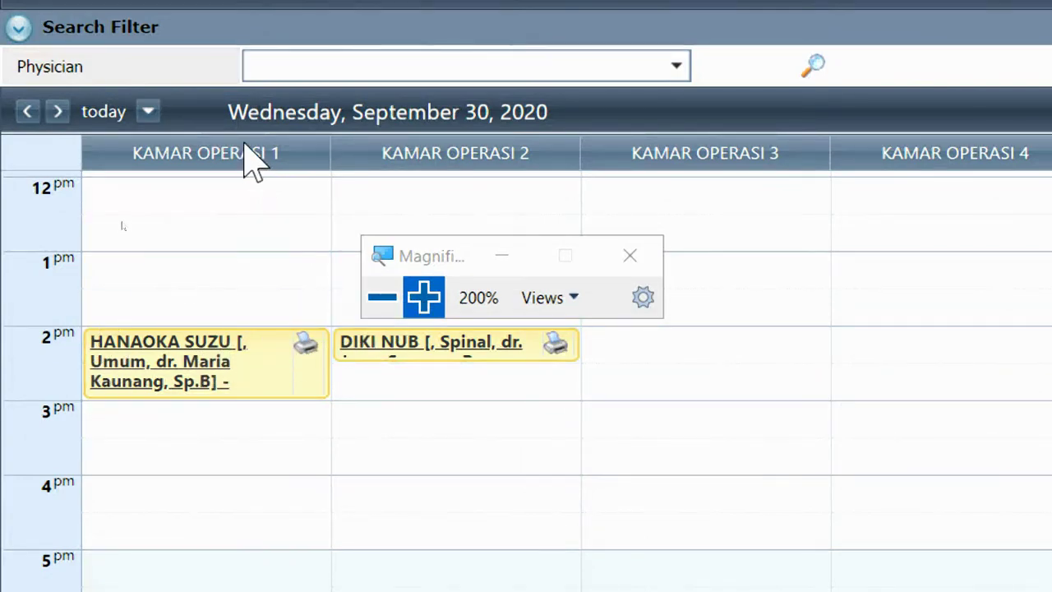
click(380, 297)
drag(204, 282, 380, 161)
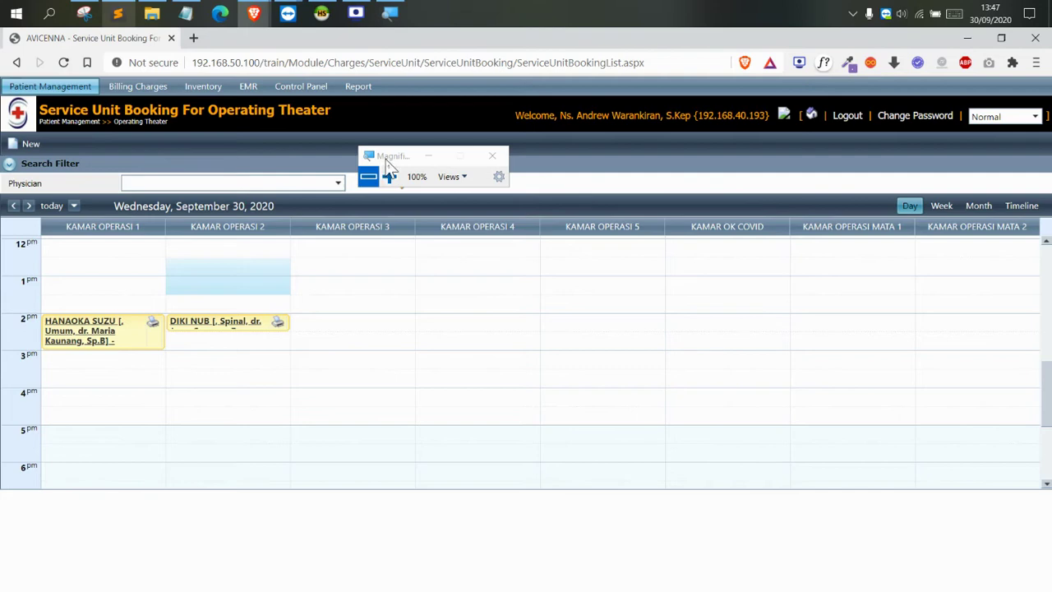
drag(388, 164, 379, 168)
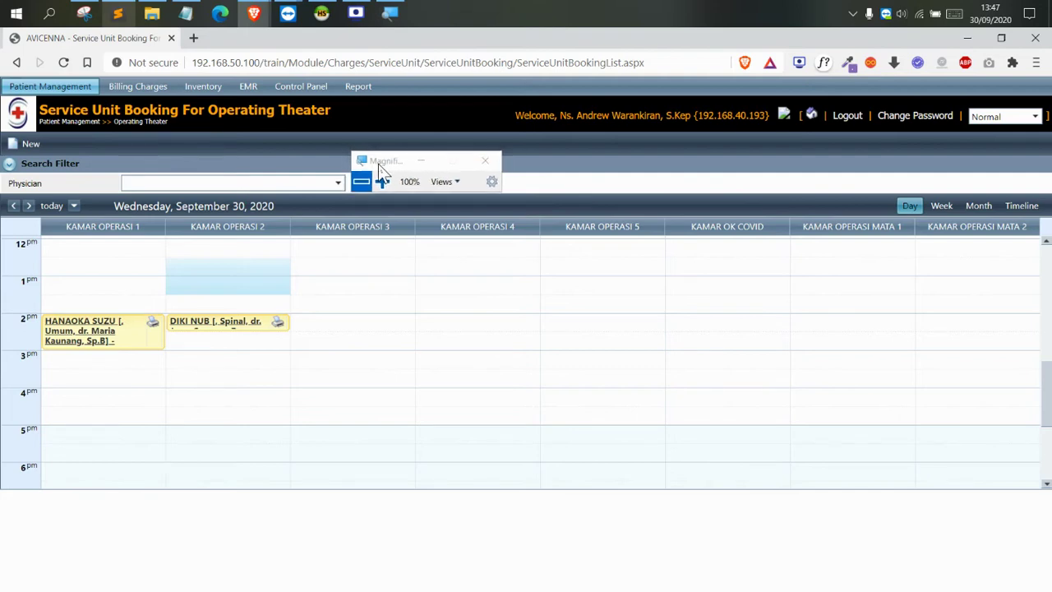
drag(378, 164, 378, 160)
click(64, 89)
mouse_move(63, 137)
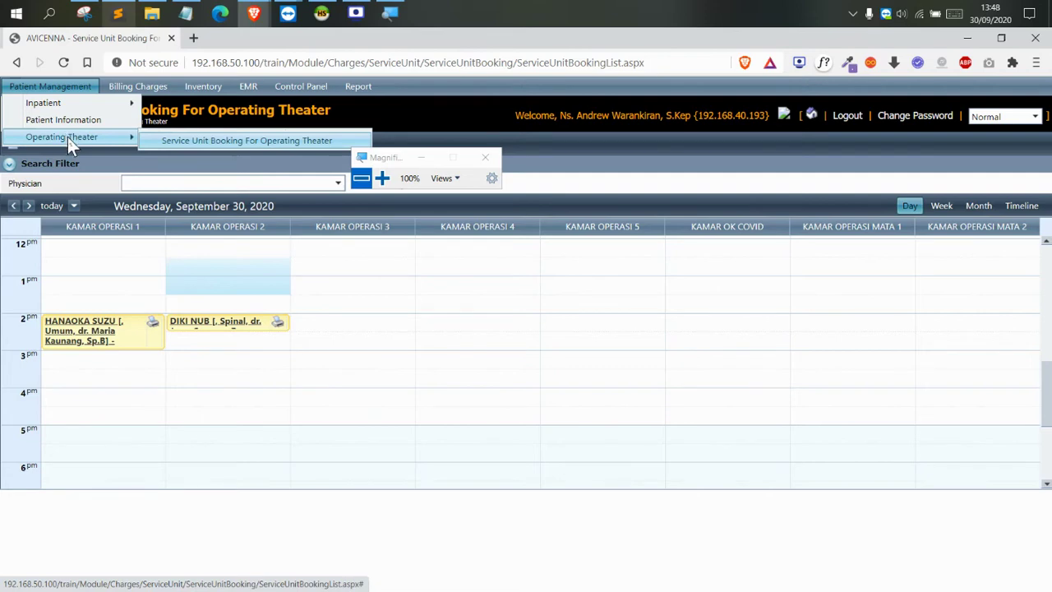
mouse_move(86, 109)
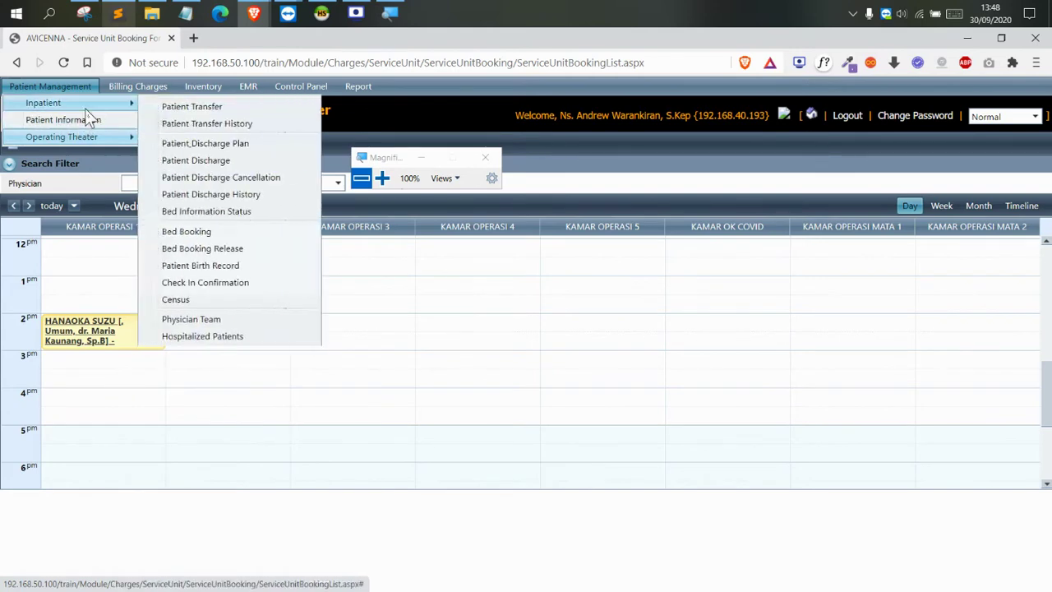
click(382, 177)
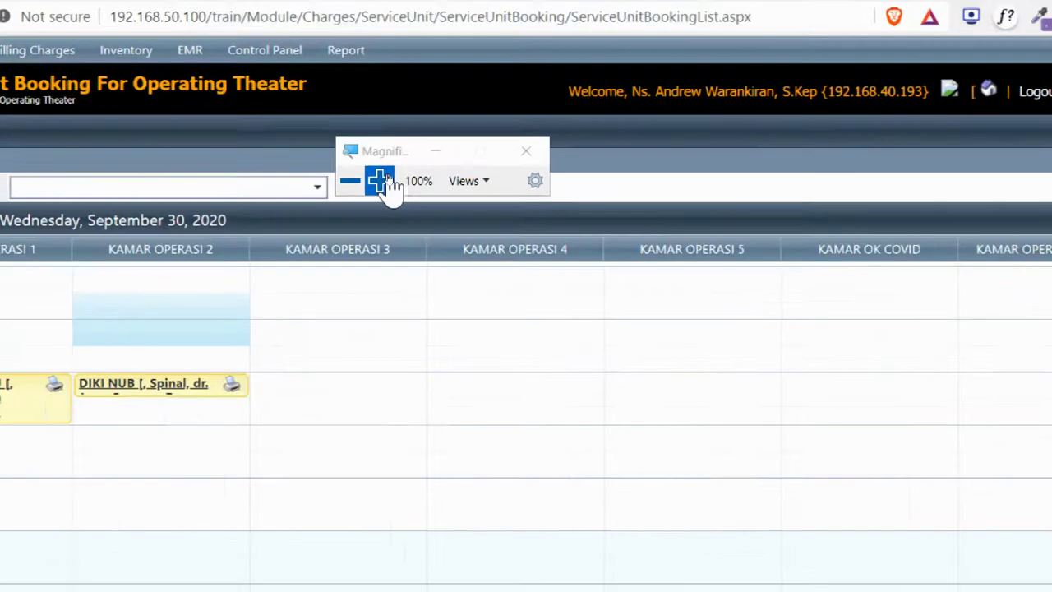
drag(411, 145, 821, 53)
mouse_move(4, 40)
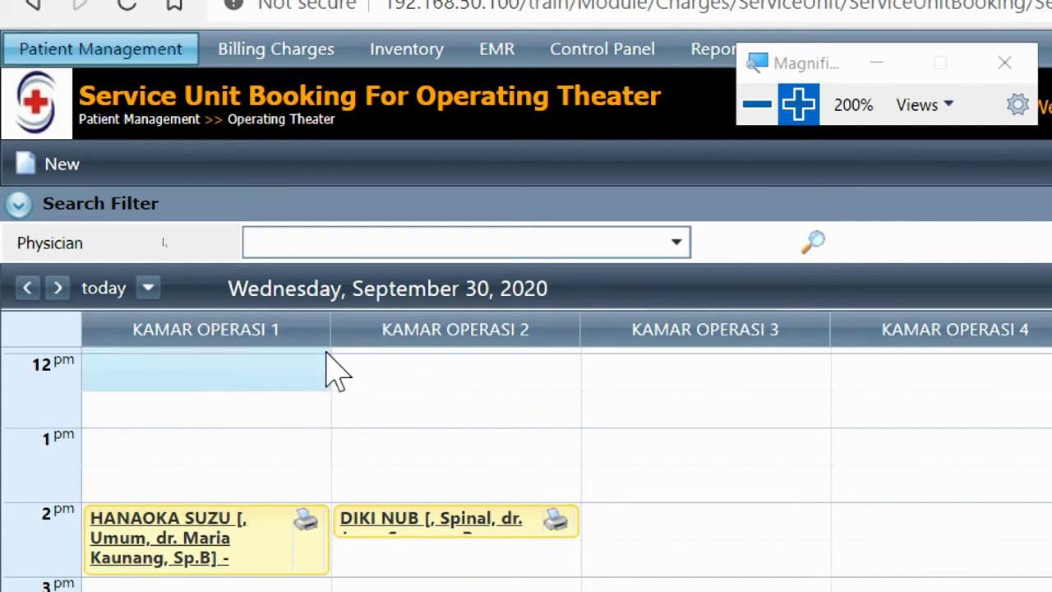
drag(788, 66, 783, 191)
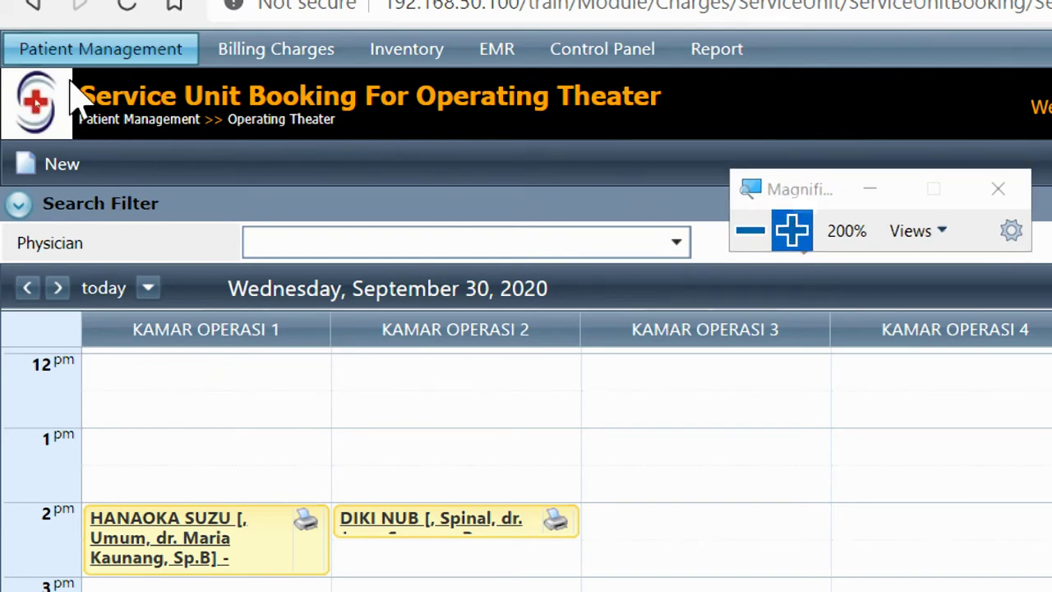
Open the inpatient Patient Transfer list from the patient management menu
click(87, 51)
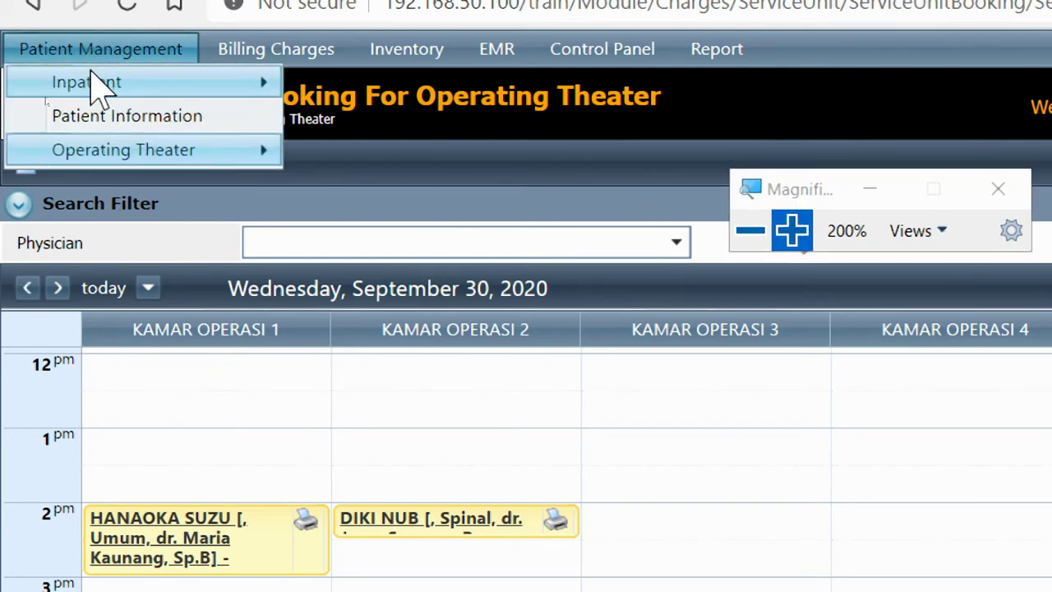
mouse_move(97, 84)
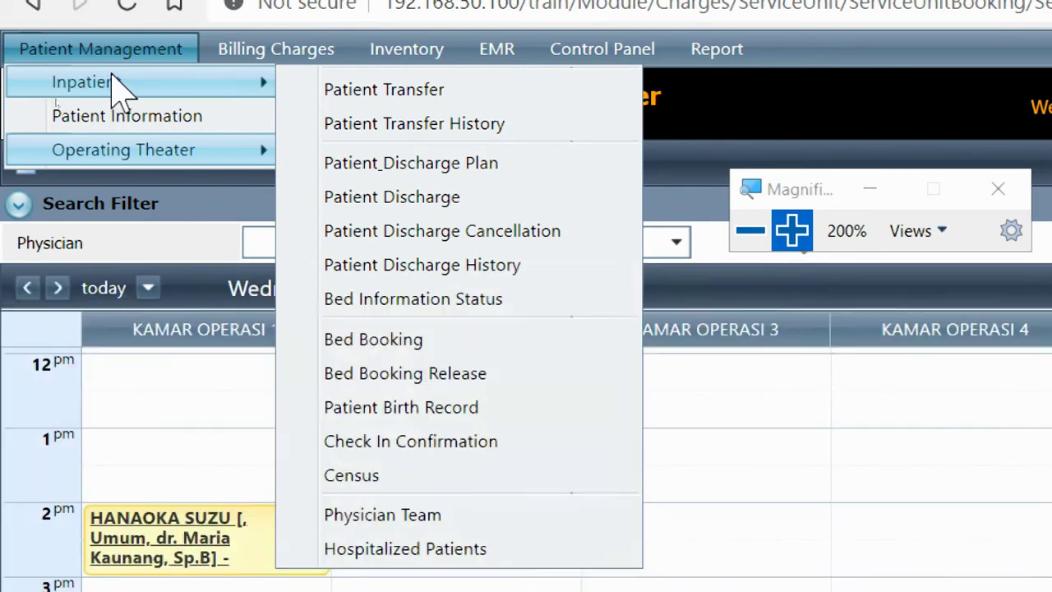
click(333, 97)
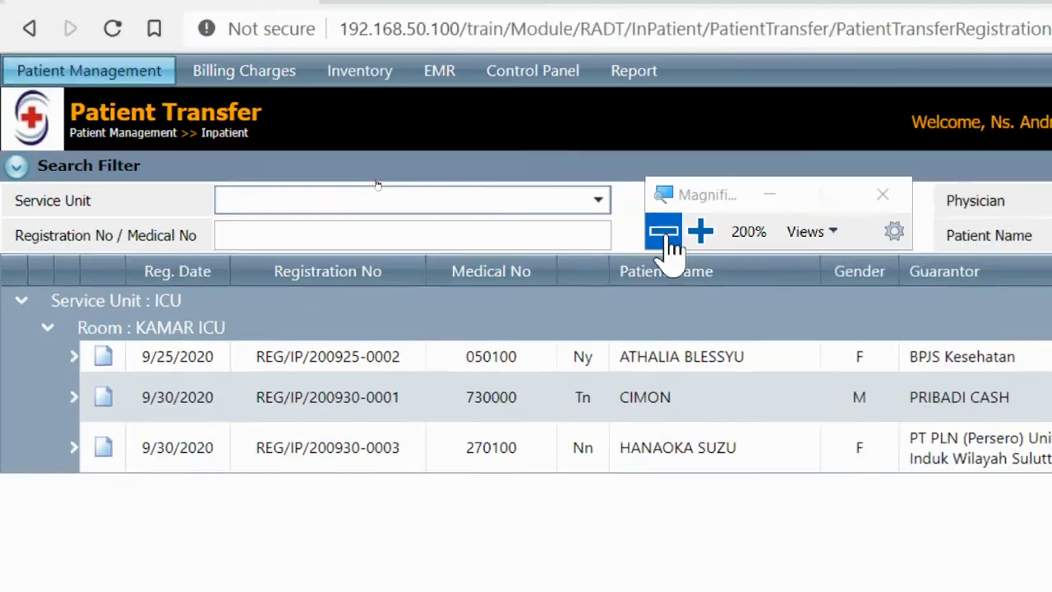
click(667, 234)
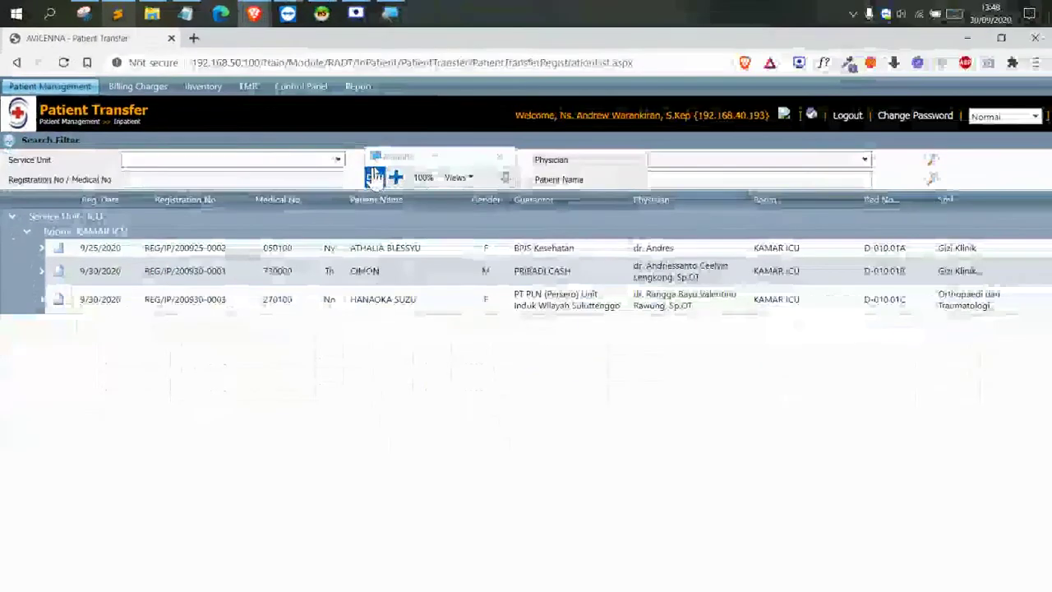
drag(385, 178, 417, 345)
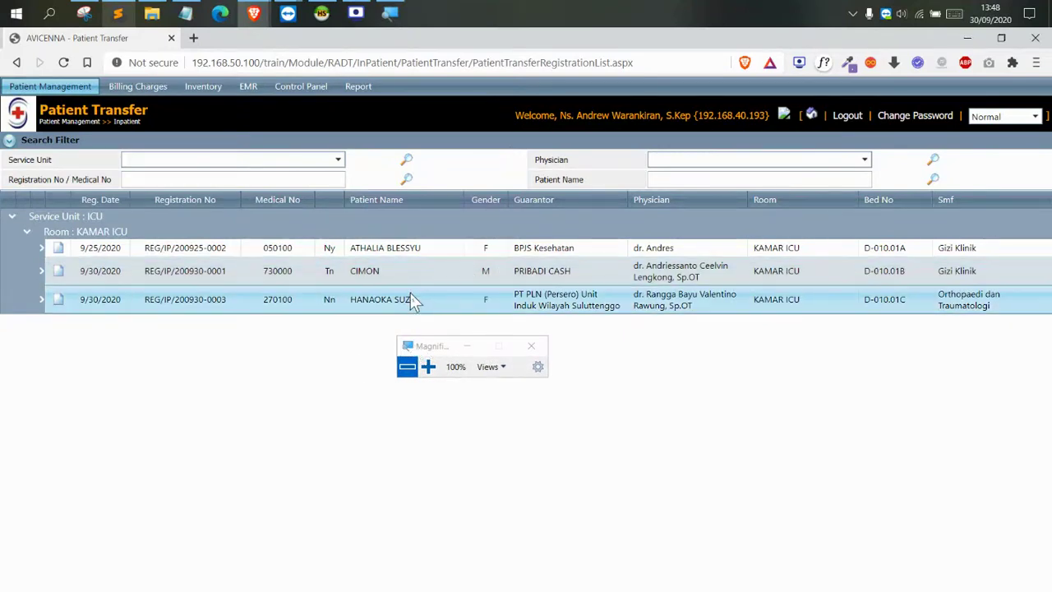
click(677, 175)
text(HANAOKA)
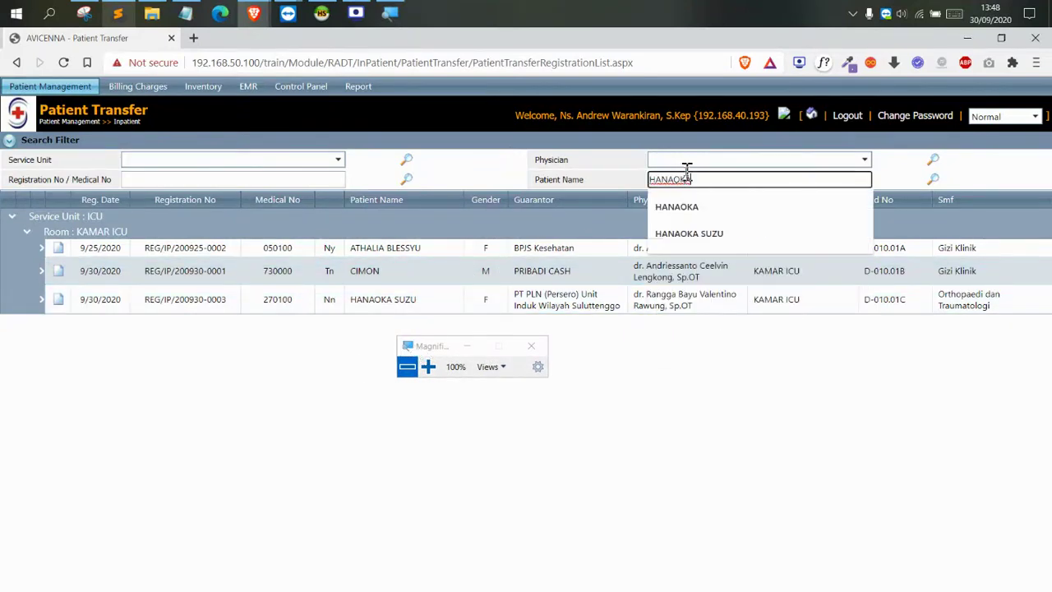
click(933, 180)
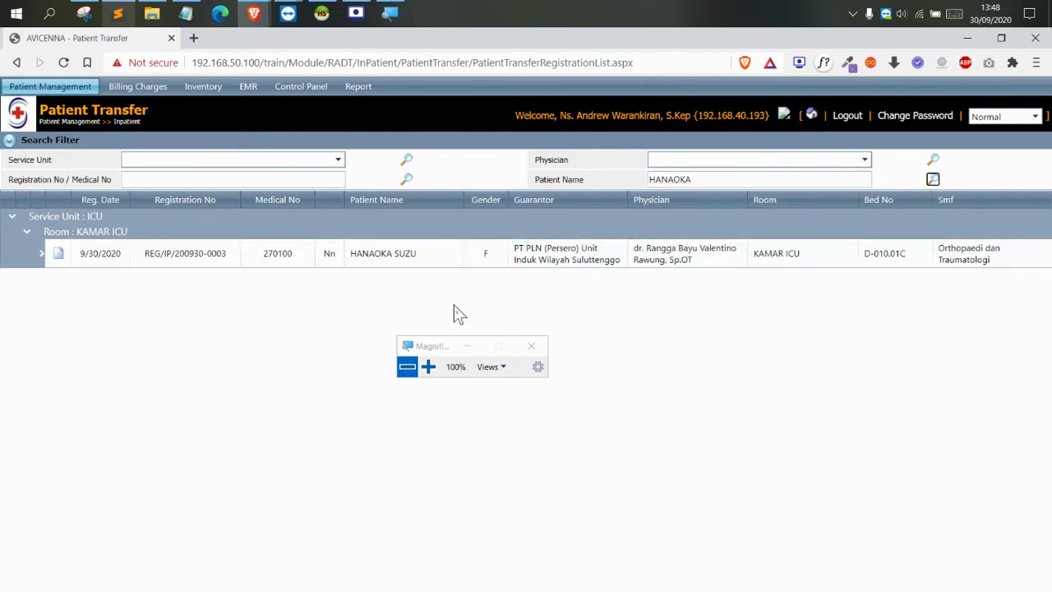
click(428, 367)
click(117, 157)
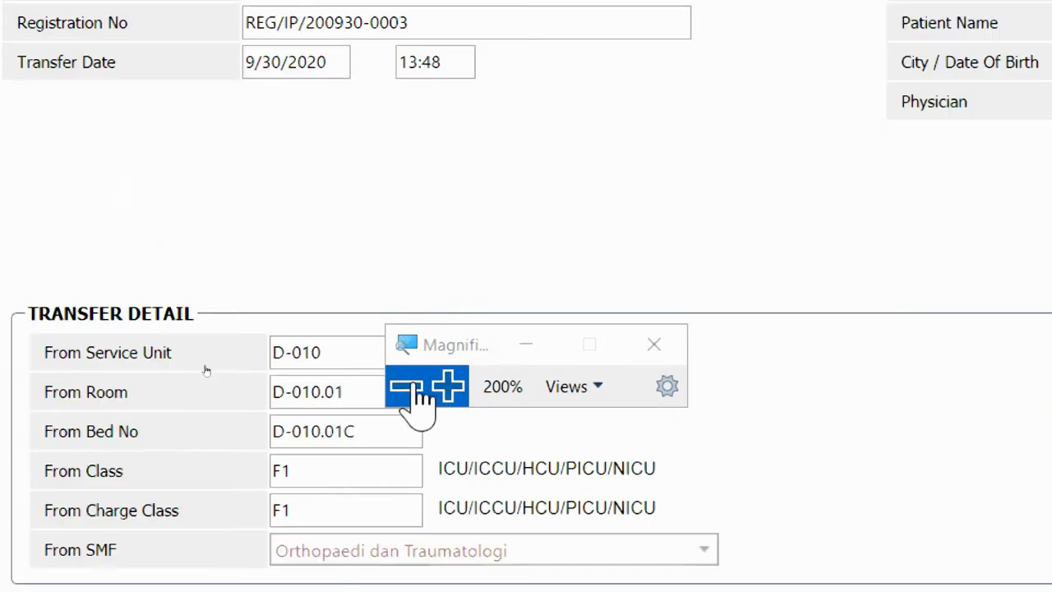
Start a transfer from KAMAR ICU with DAISY as the destination service unit
click(406, 386)
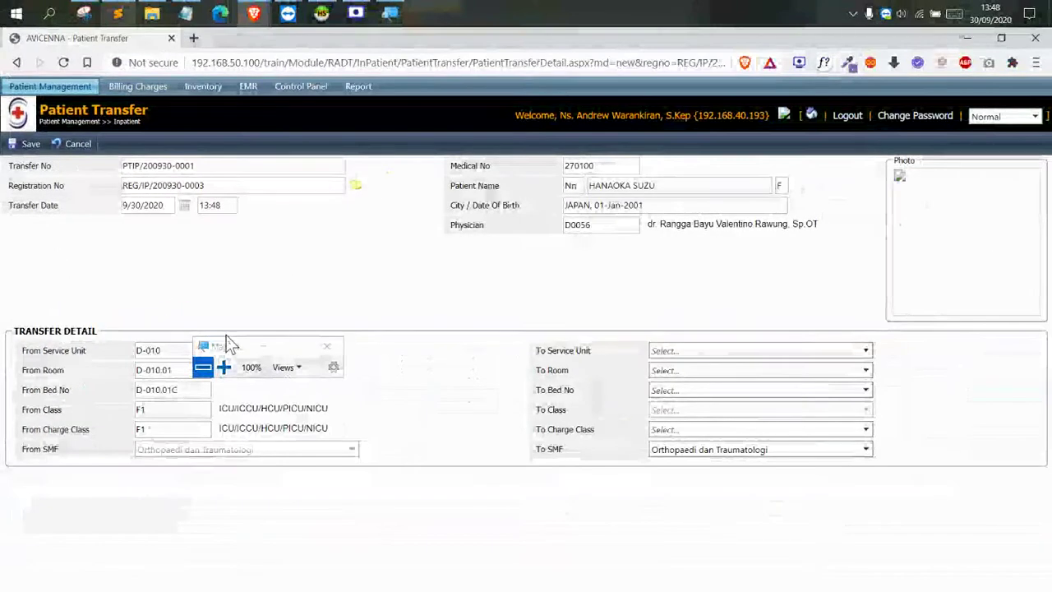
drag(226, 335, 673, 292)
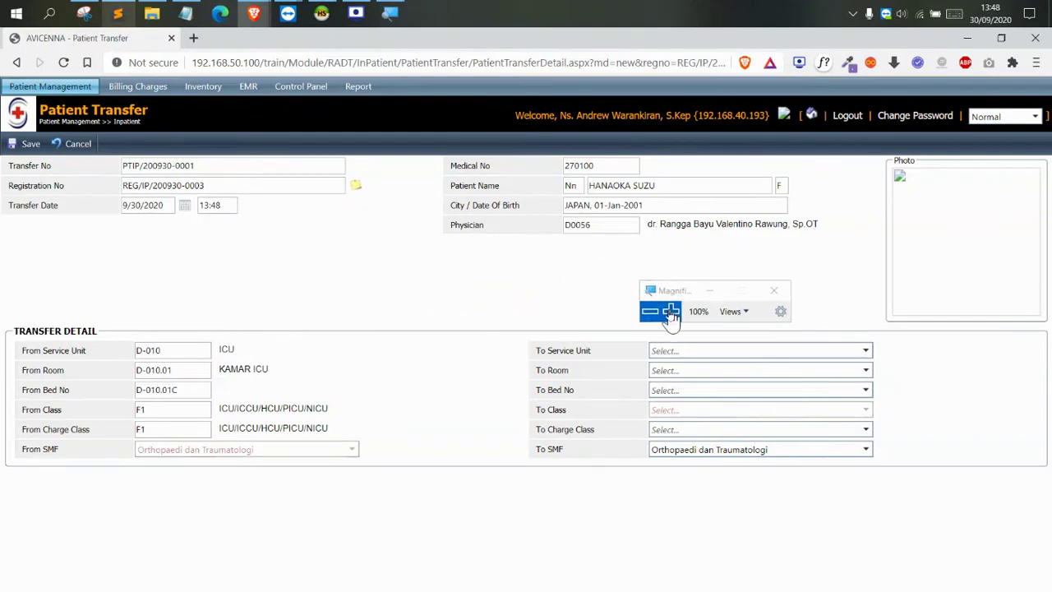
click(670, 310)
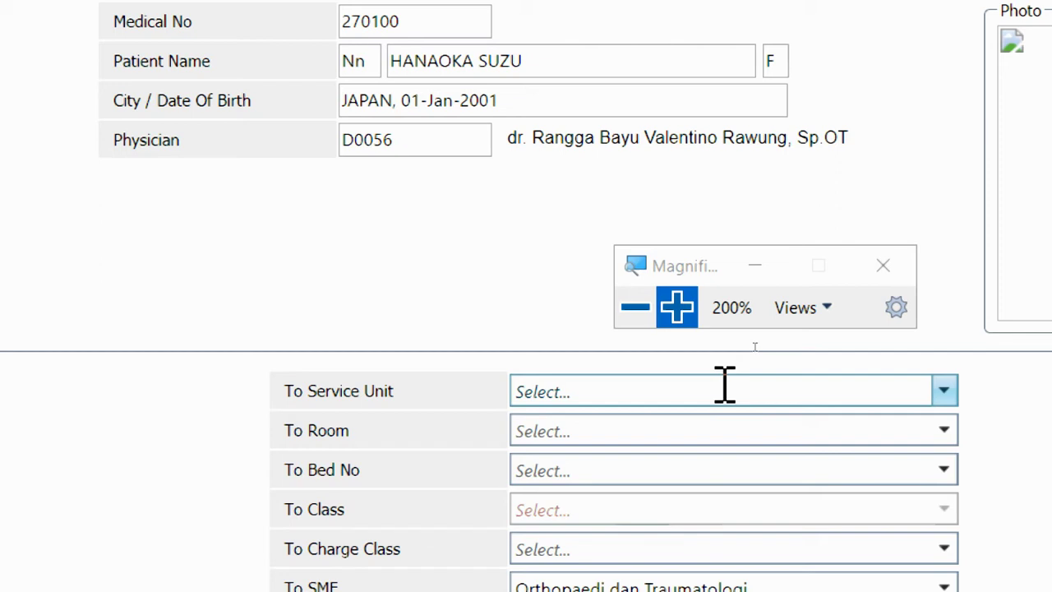
click(577, 394)
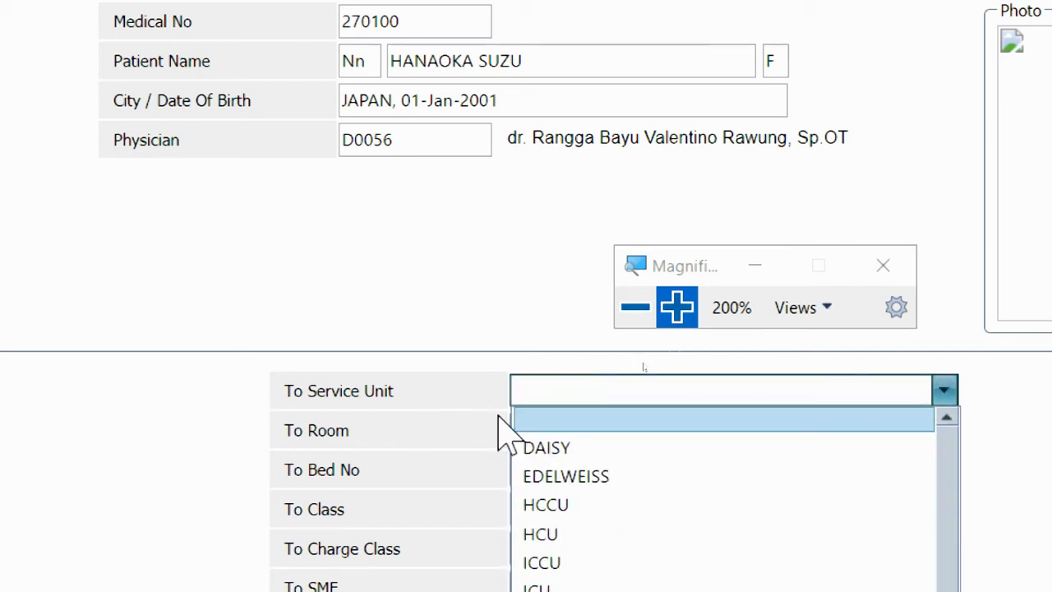
click(562, 448)
Assign room 3020 and bed 3020-A, then save the transfer
click(566, 436)
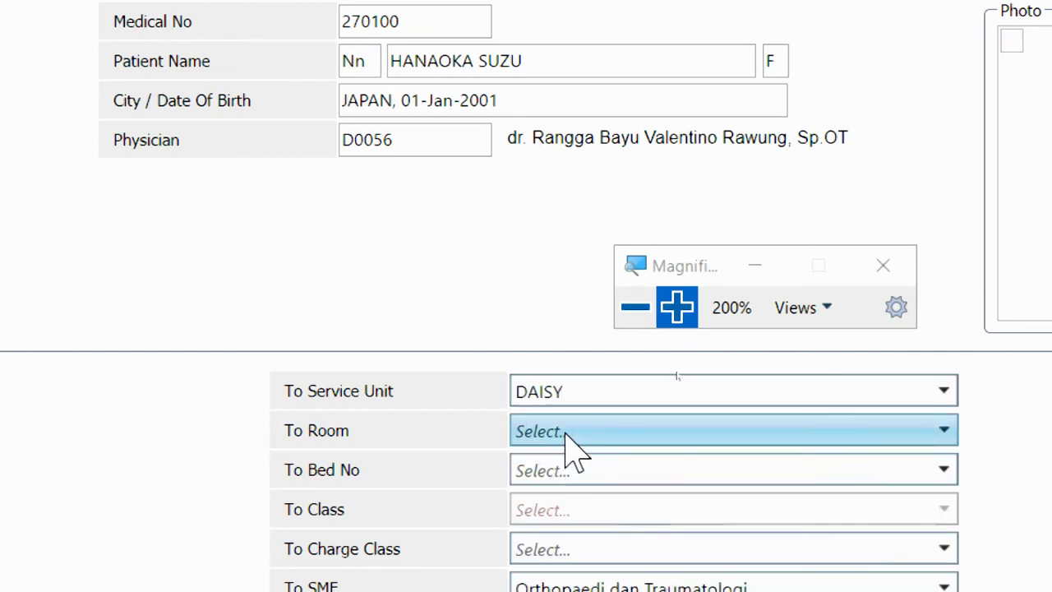
click(637, 307)
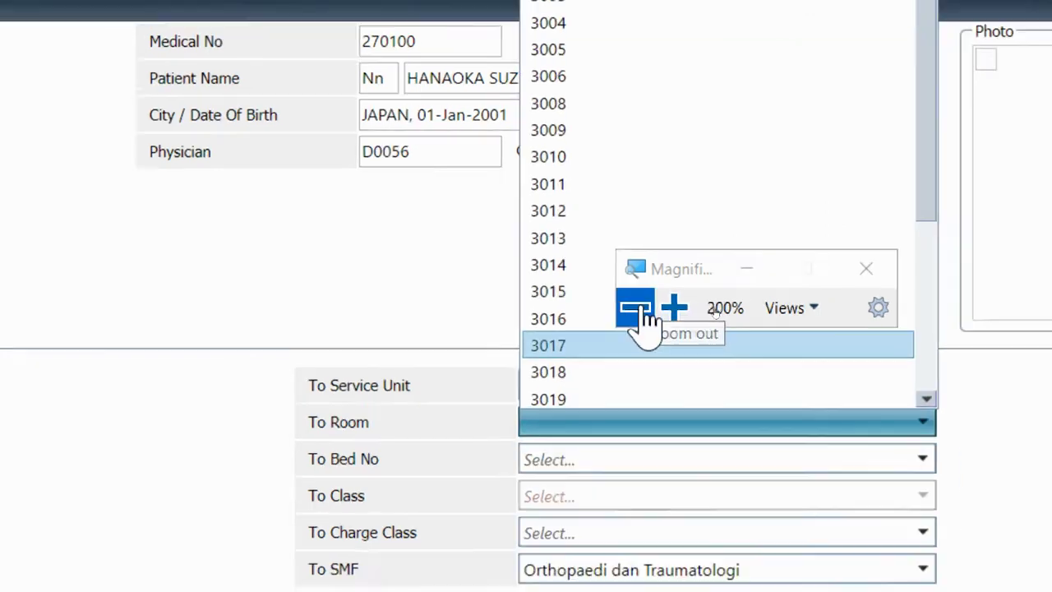
drag(724, 288, 497, 269)
scroll(667, 279, down, 2)
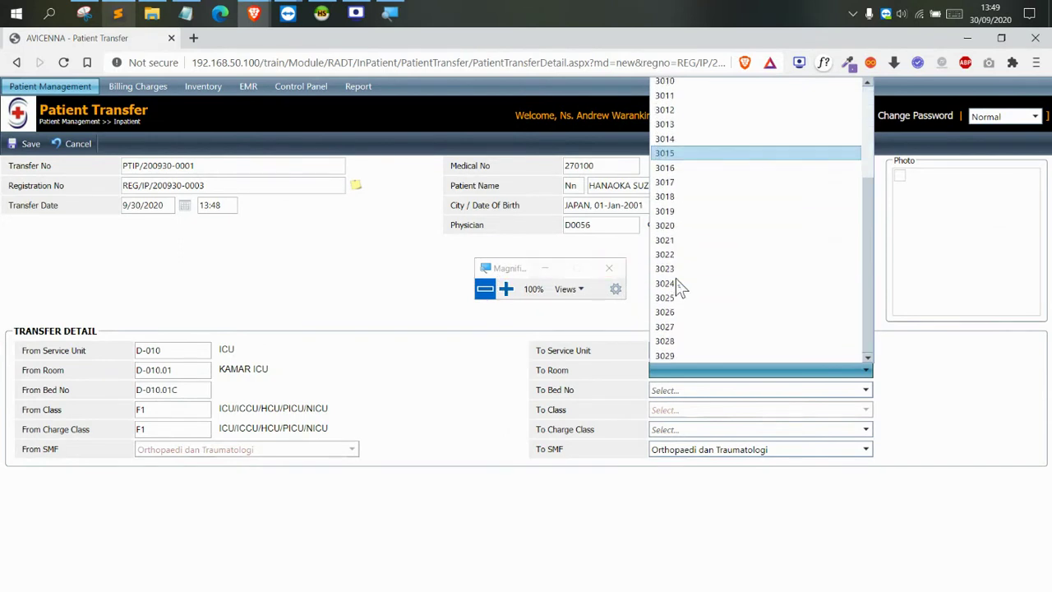
click(674, 227)
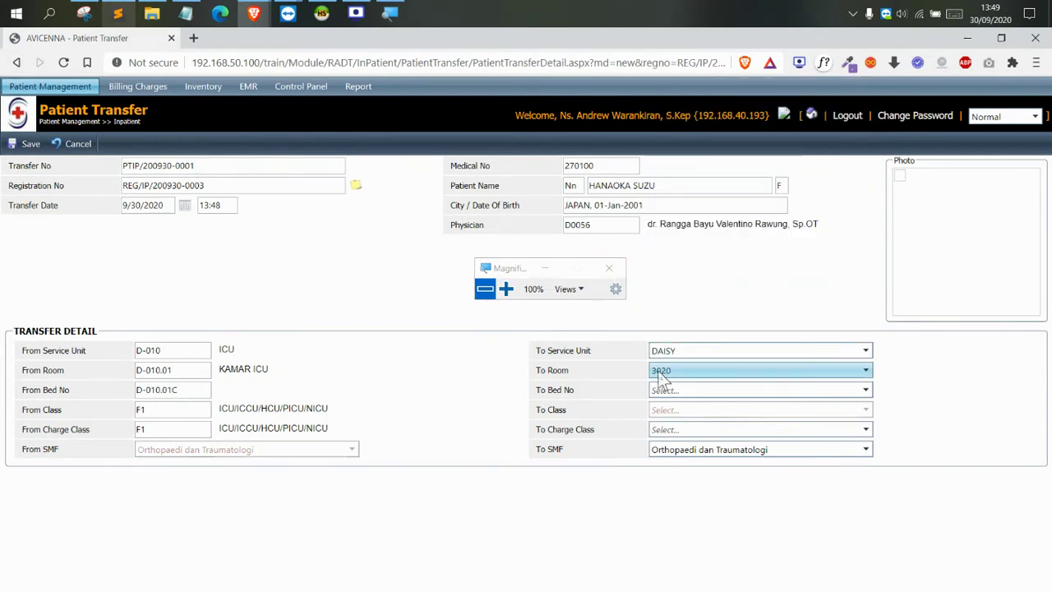
click(659, 391)
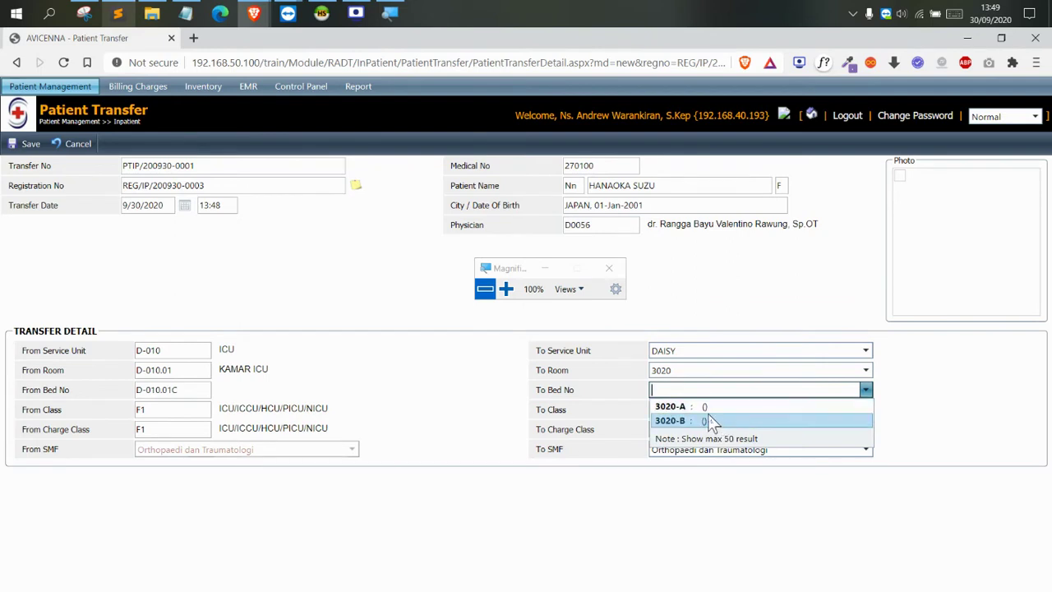
click(702, 409)
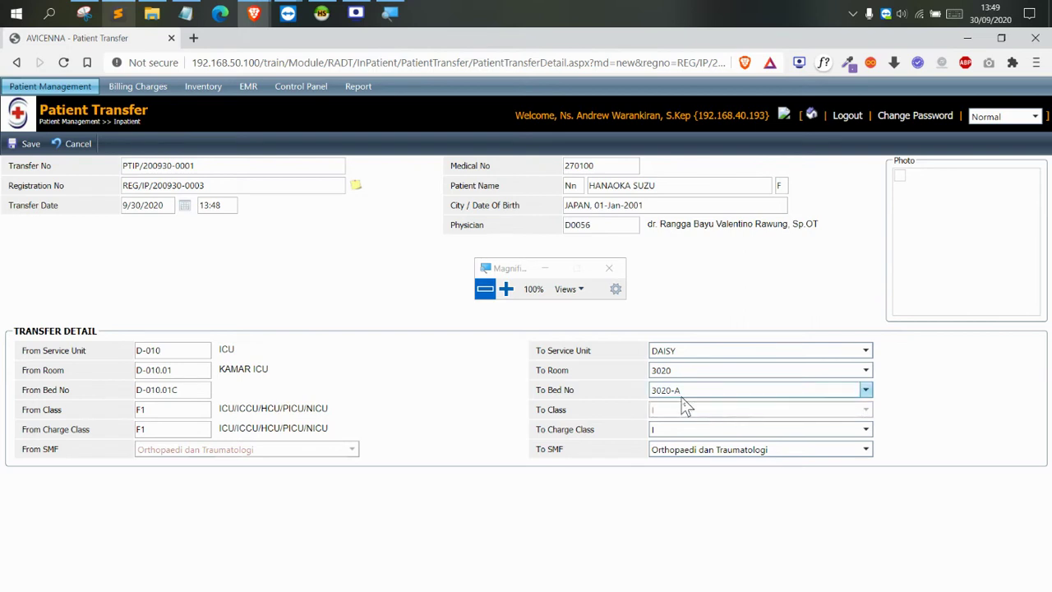
click(28, 152)
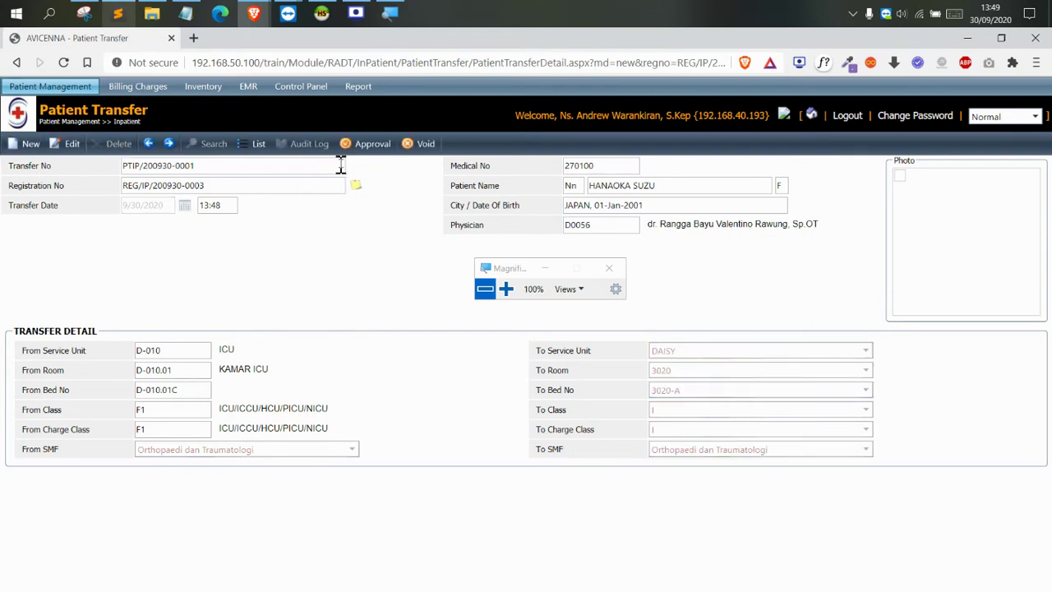
click(366, 143)
Confirm the transfer approval, then open Billing Charges > Service Unit > Service Unit Transaction Entry
click(610, 144)
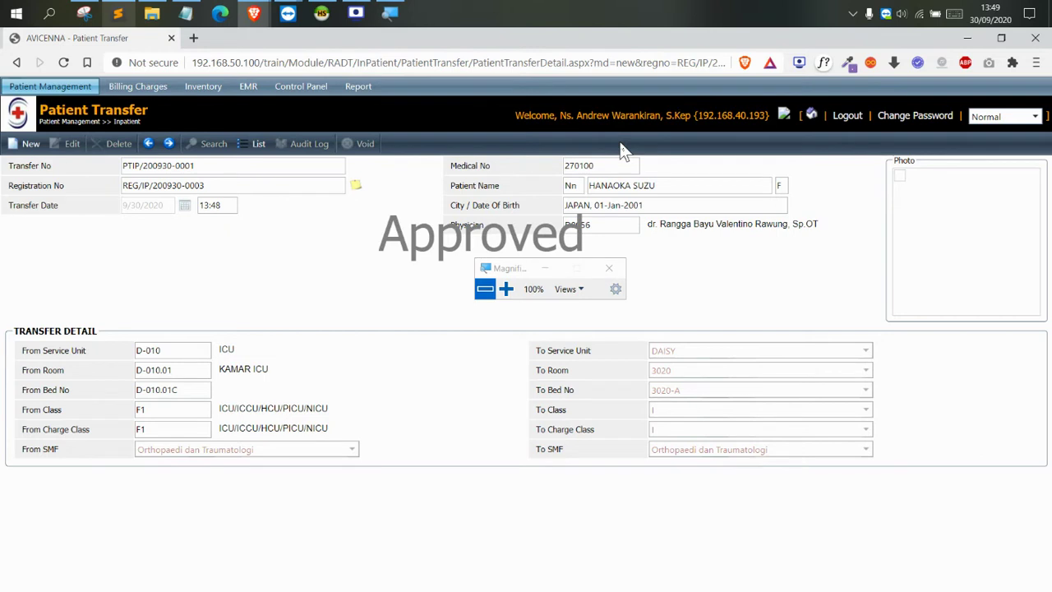
click(67, 90)
mouse_move(79, 97)
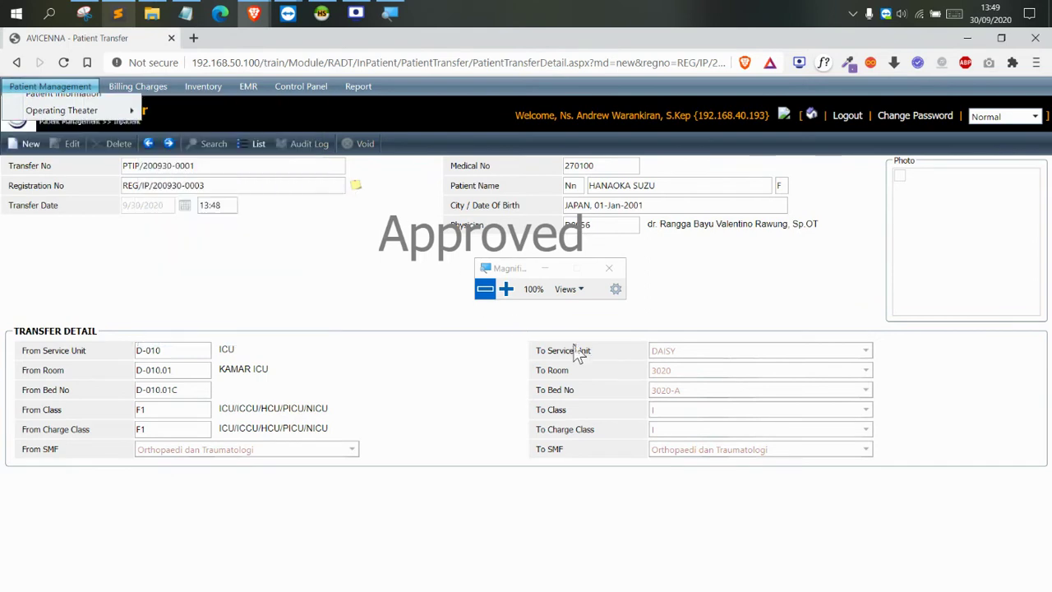
double_click(666, 348)
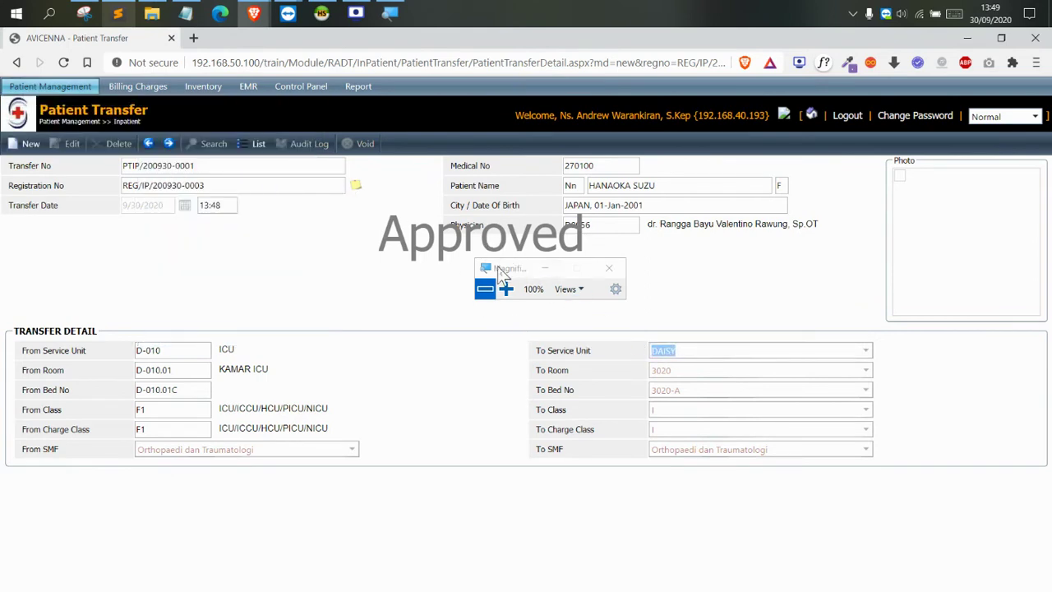
mouse_move(137, 87)
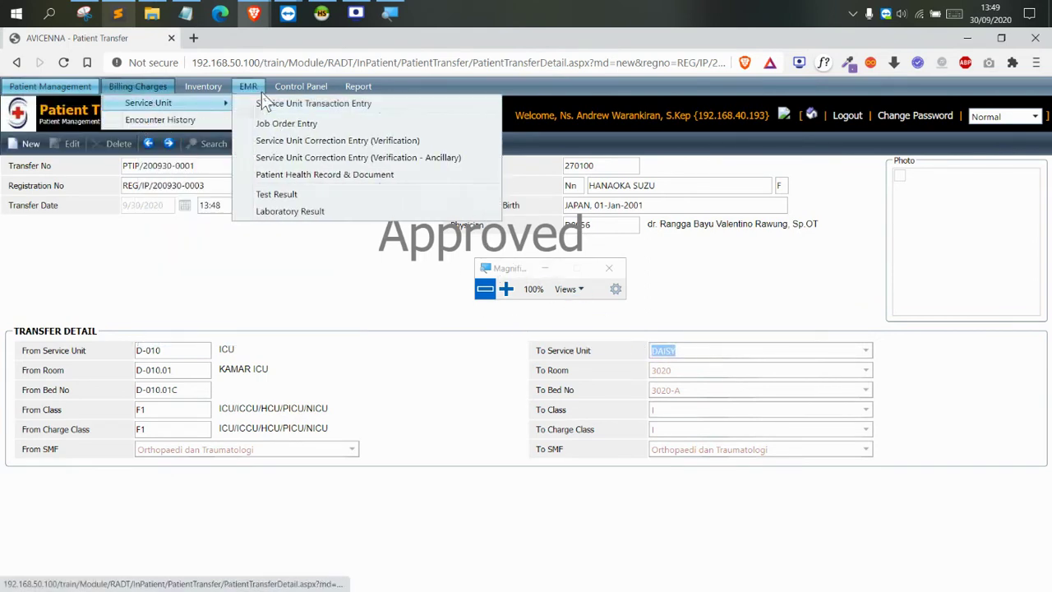
mouse_move(164, 103)
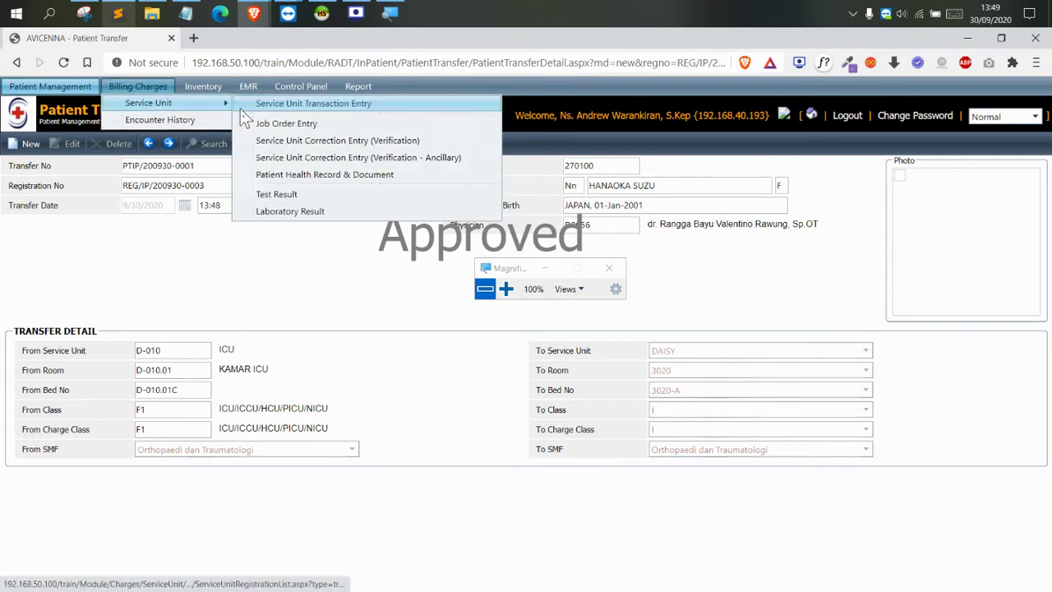
click(250, 107)
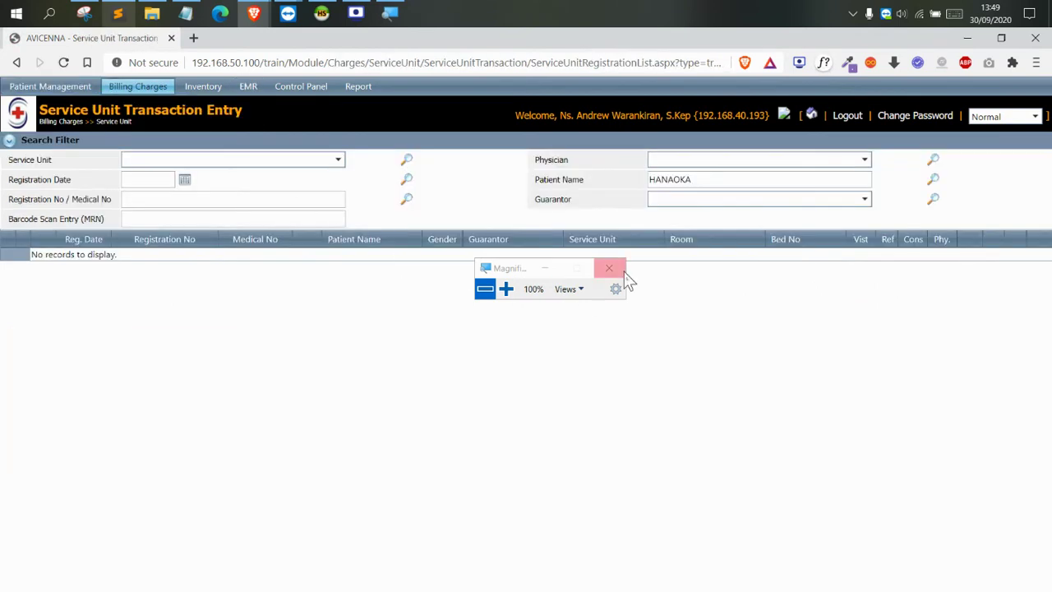
click(689, 180)
click(407, 203)
click(654, 172)
click(565, 201)
drag(508, 266, 755, 266)
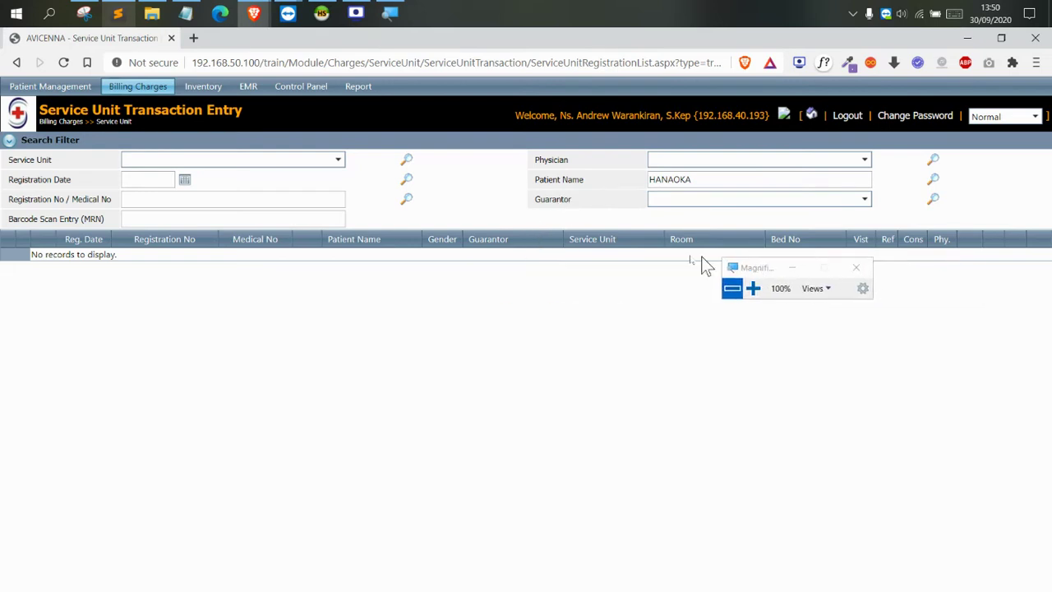
mouse_move(140, 100)
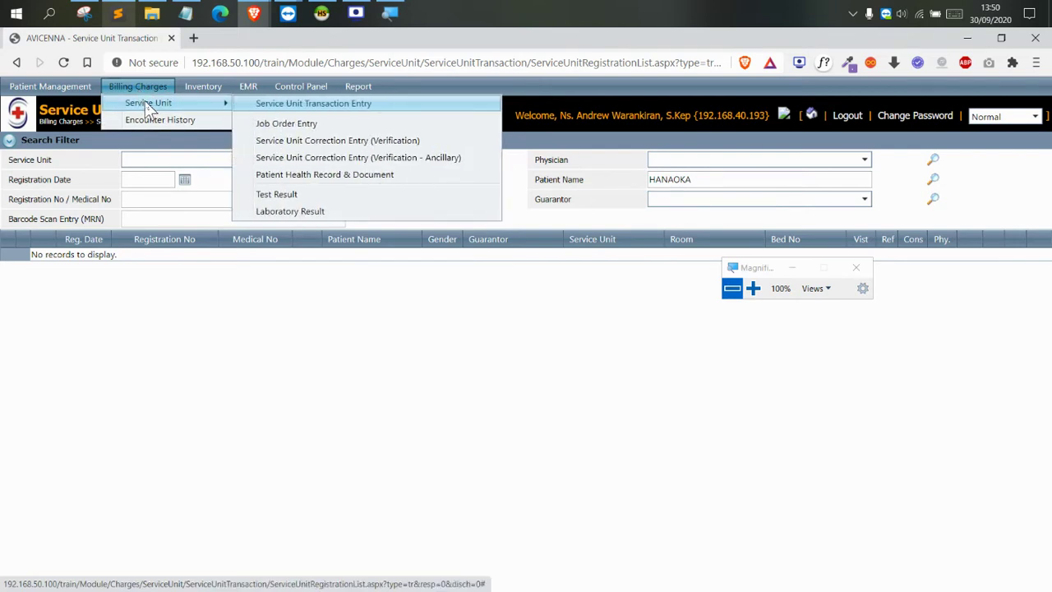
mouse_move(83, 92)
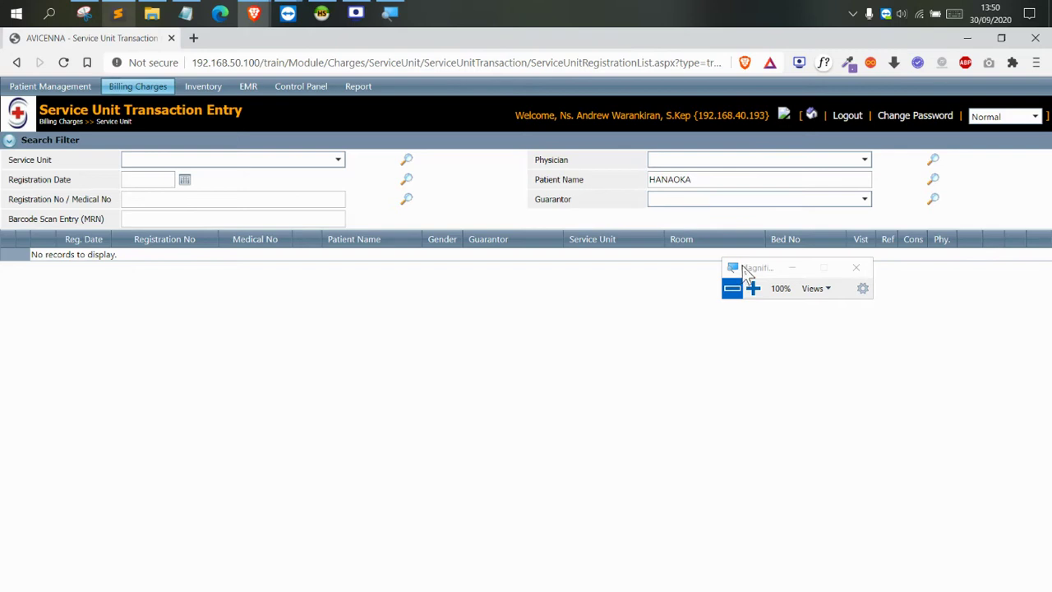
drag(745, 272, 616, 224)
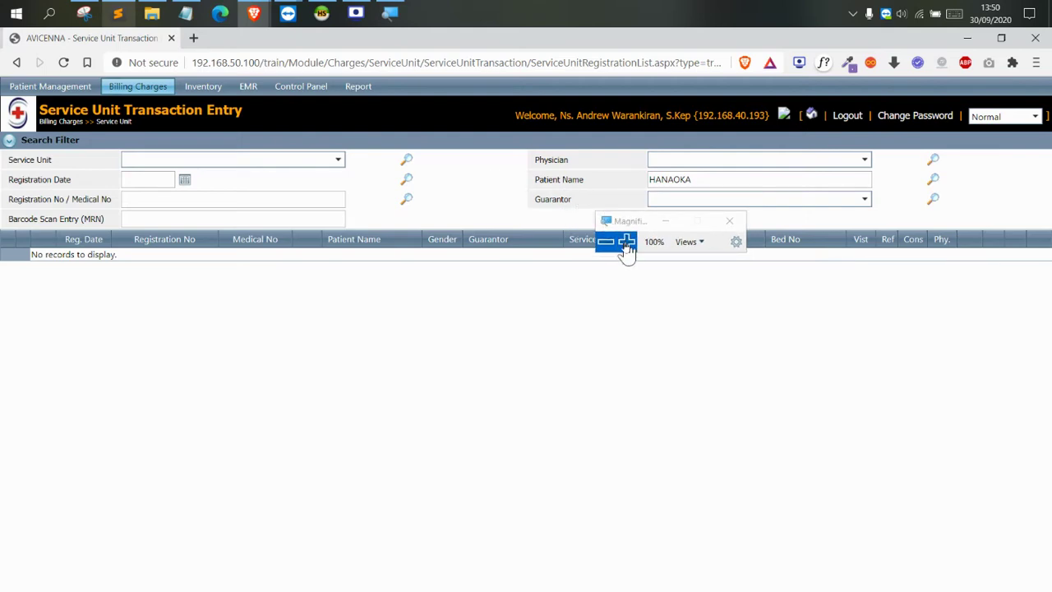
click(626, 241)
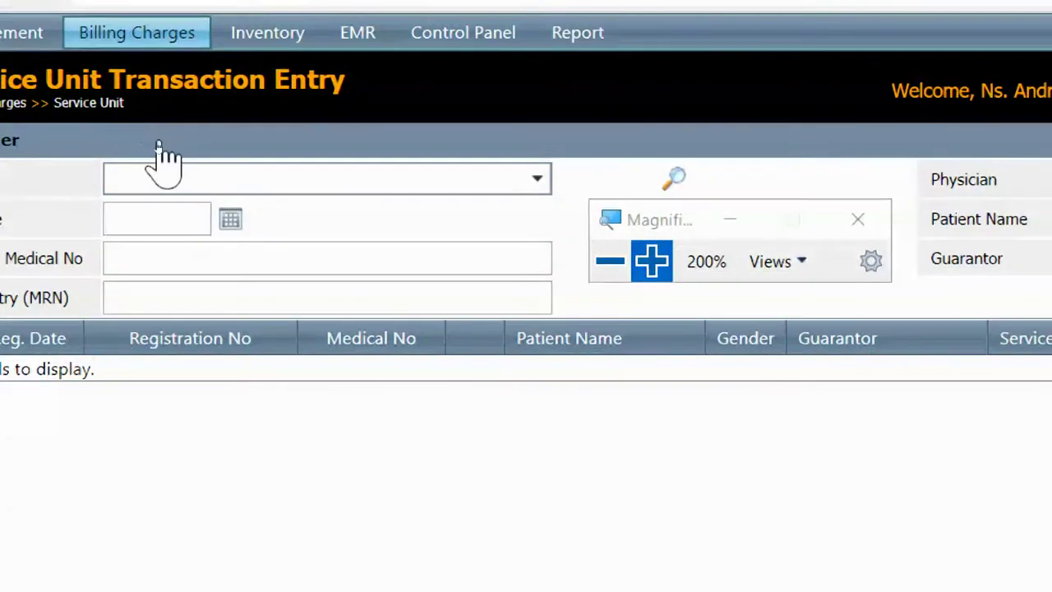
click(283, 34)
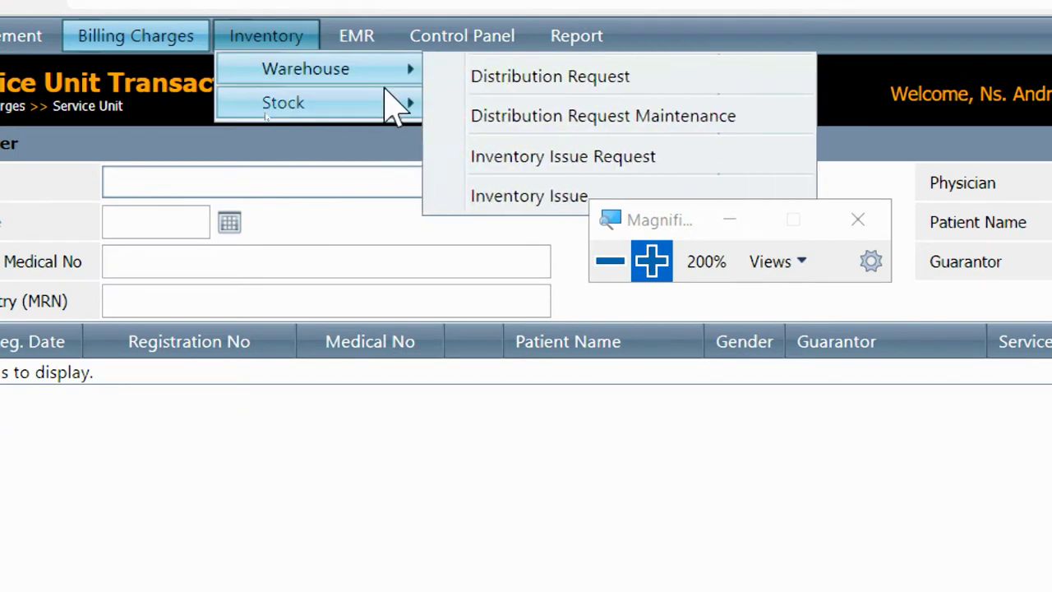
Open Inventory > Warehouse > Distribution Request to list the ICU pharmacy request
mouse_move(353, 107)
mouse_move(322, 72)
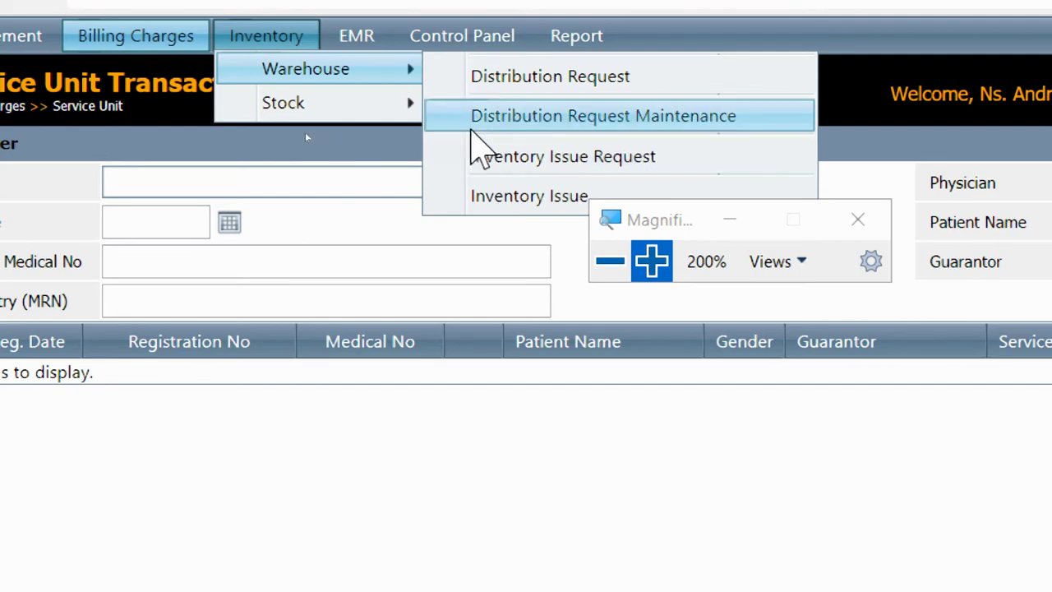
click(522, 77)
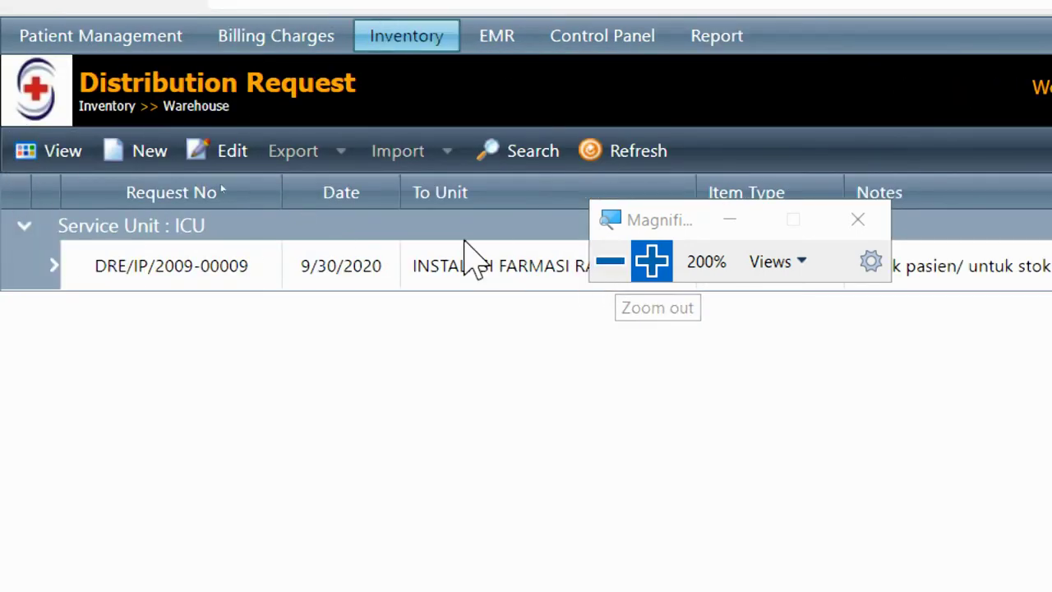
Start a new distribution request from service unit ICU with item type Medical
click(141, 160)
drag(631, 228, 763, 204)
click(345, 275)
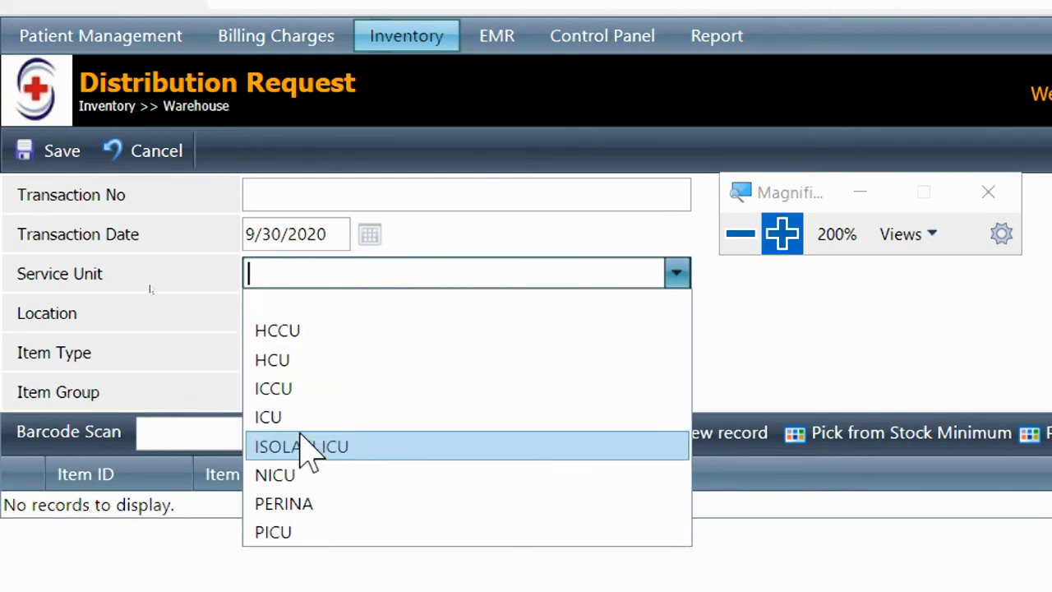
click(279, 417)
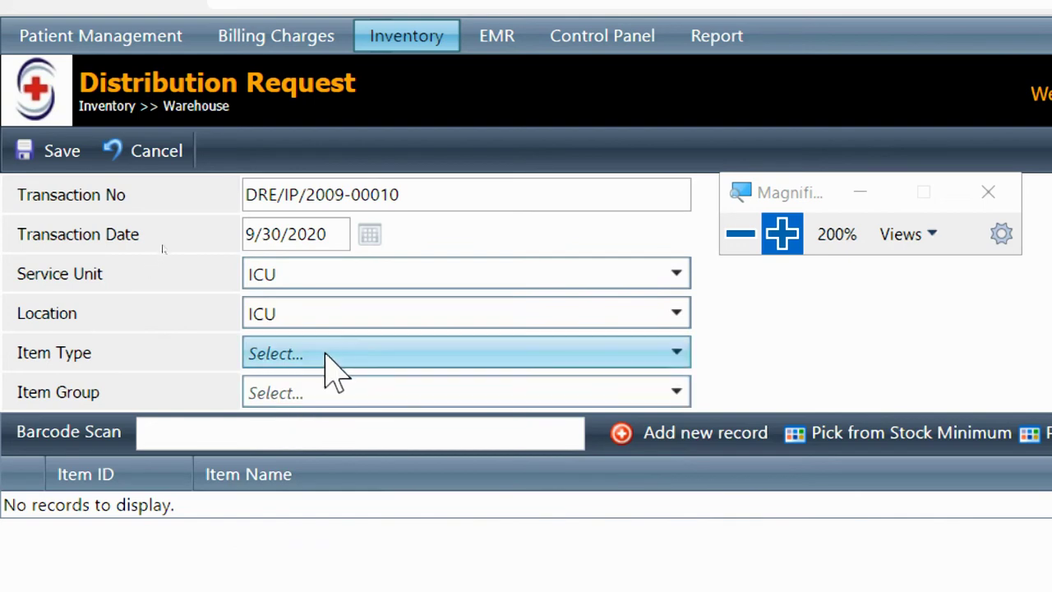
click(332, 355)
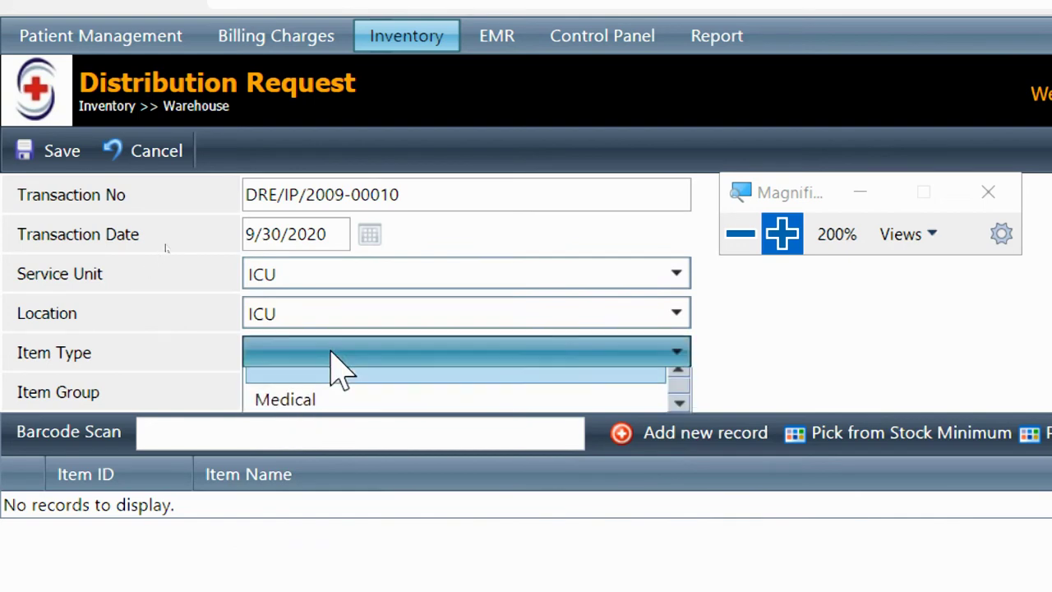
click(317, 411)
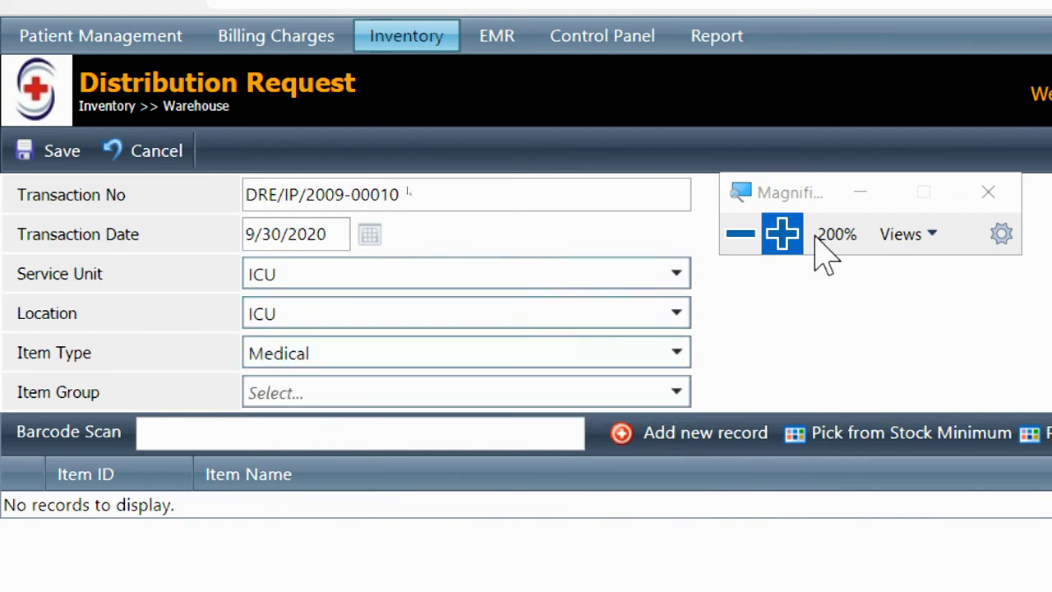
Set Request To Unit to GUDANG FARMASI RAWAT INAP and add a new item line
click(743, 237)
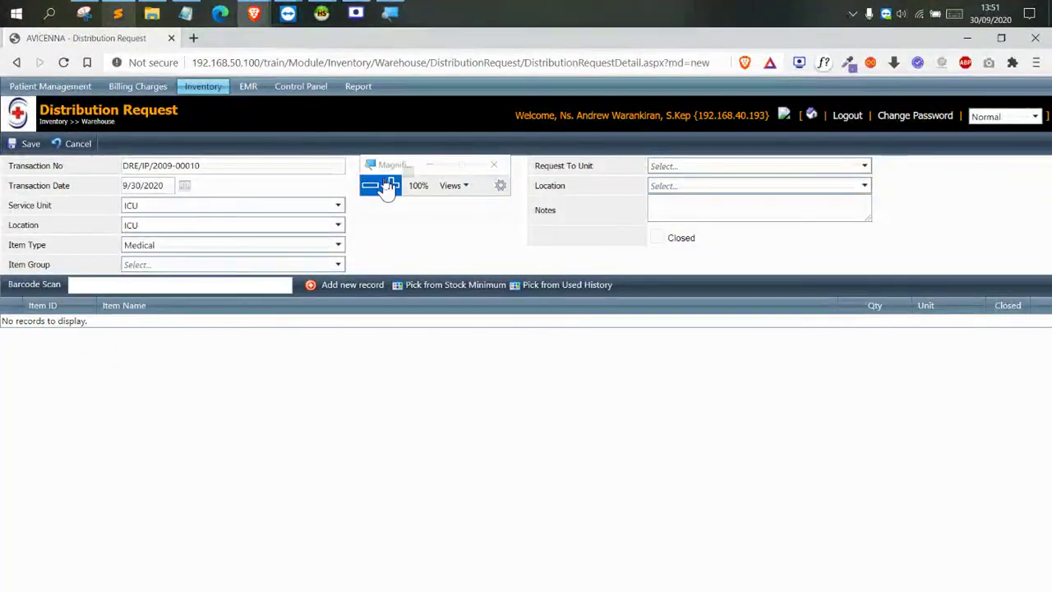
click(389, 186)
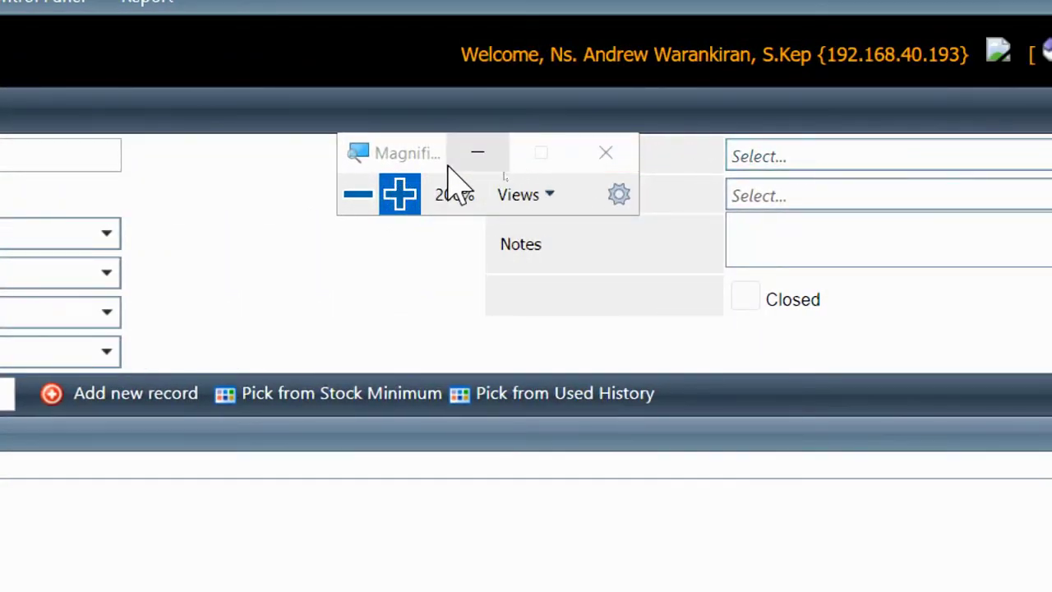
drag(446, 168, 613, 315)
click(586, 171)
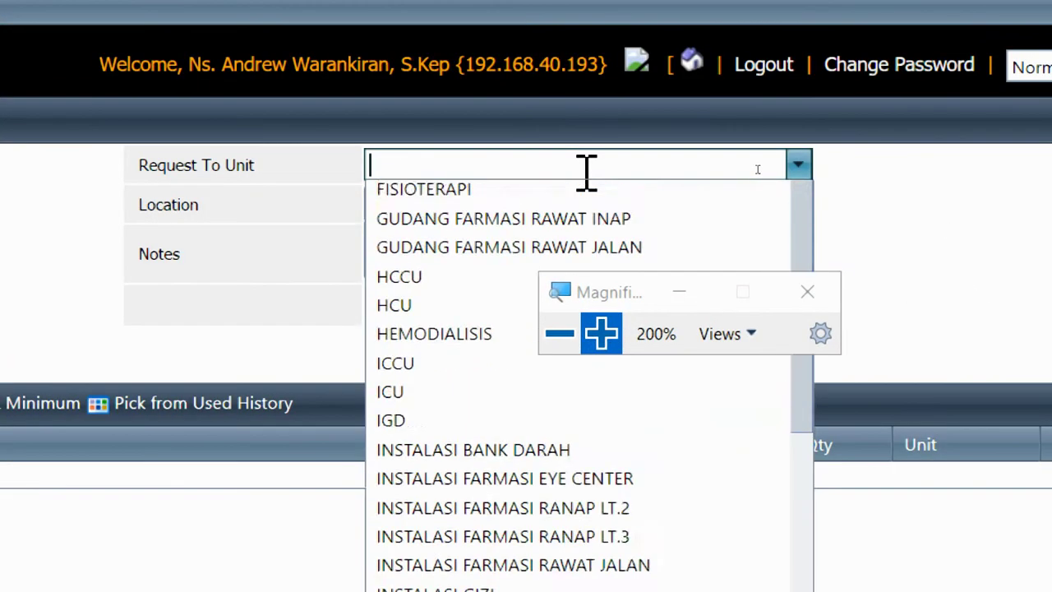
text(gud)
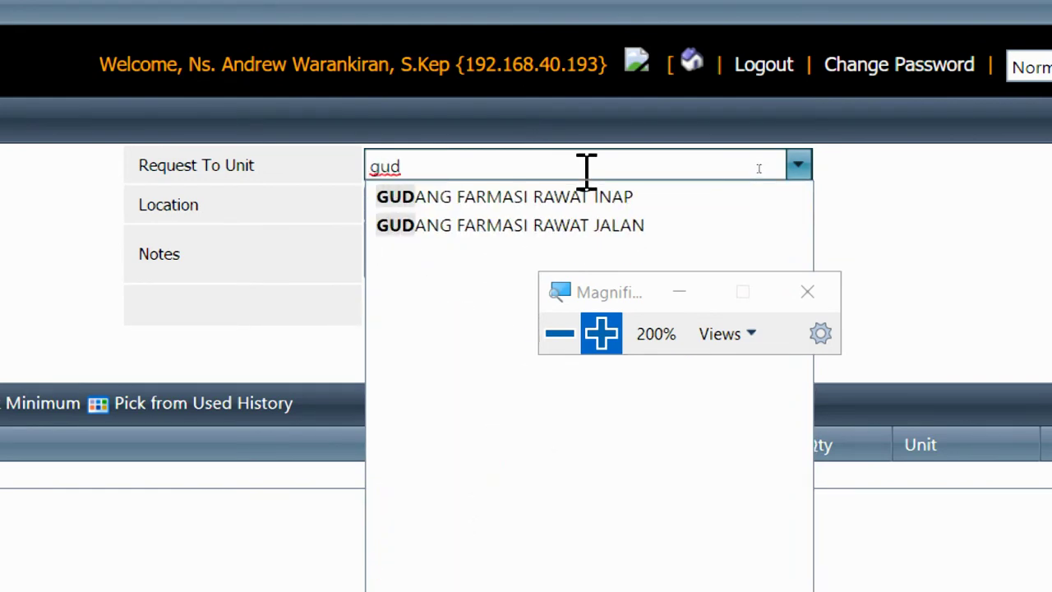
click(622, 200)
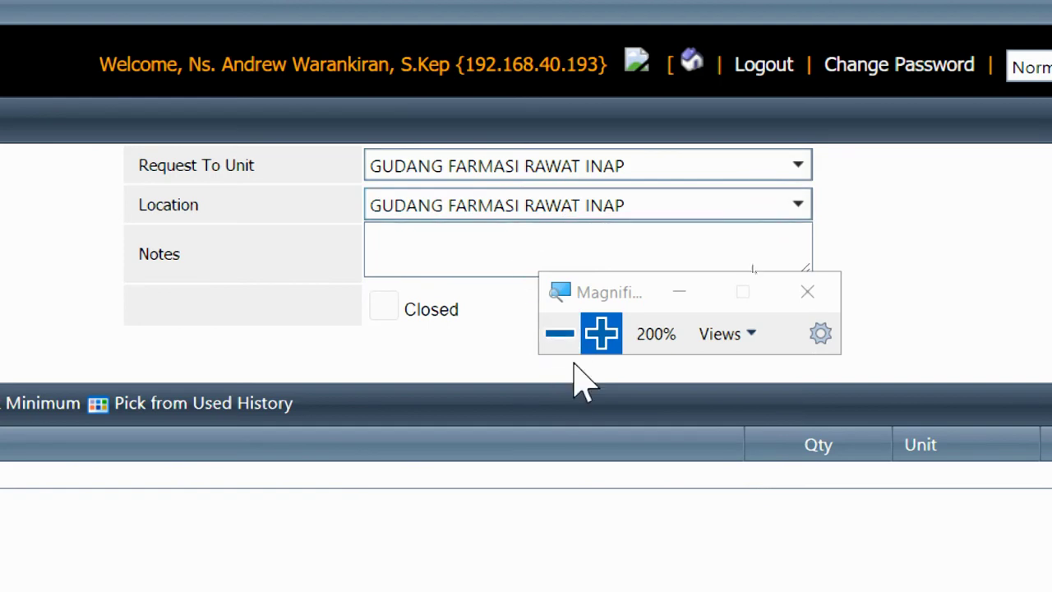
click(563, 339)
drag(765, 231, 465, 224)
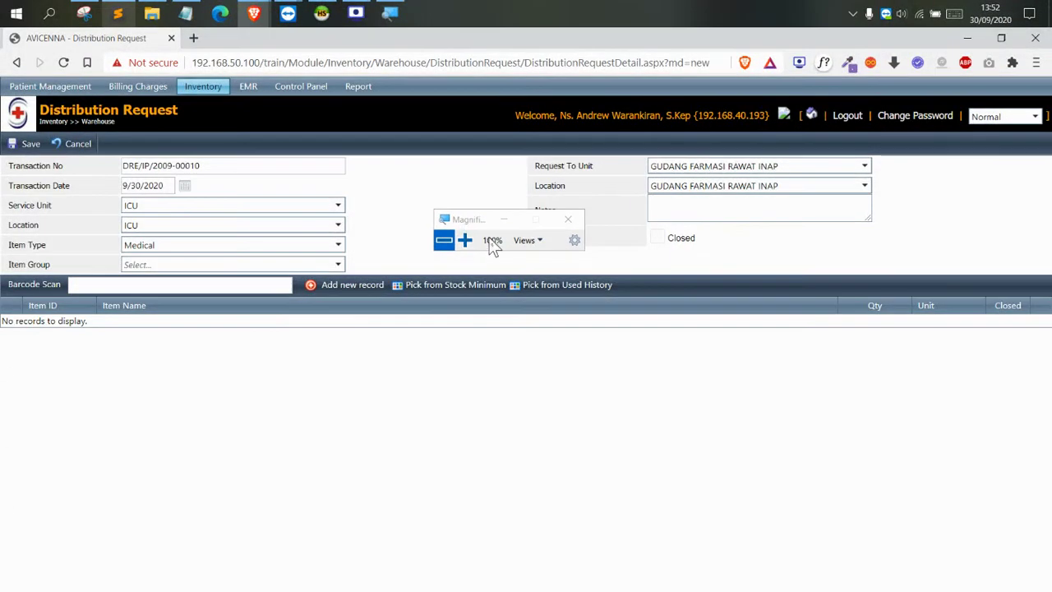
click(378, 290)
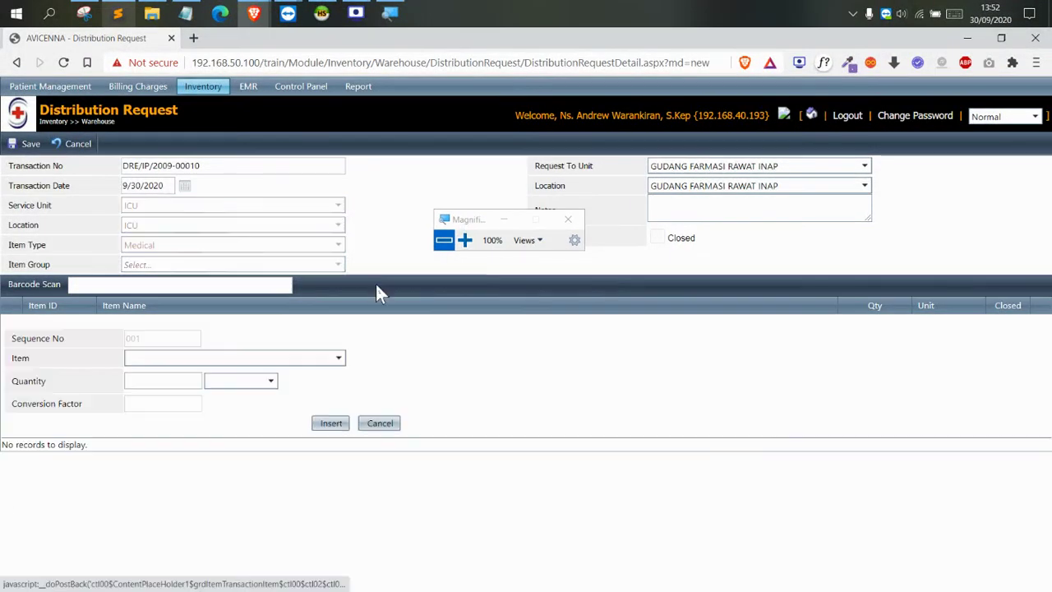
Add ALK BLOOD TRANFUSION SET ONEMED with quantity 1 to the request
click(464, 239)
click(282, 379)
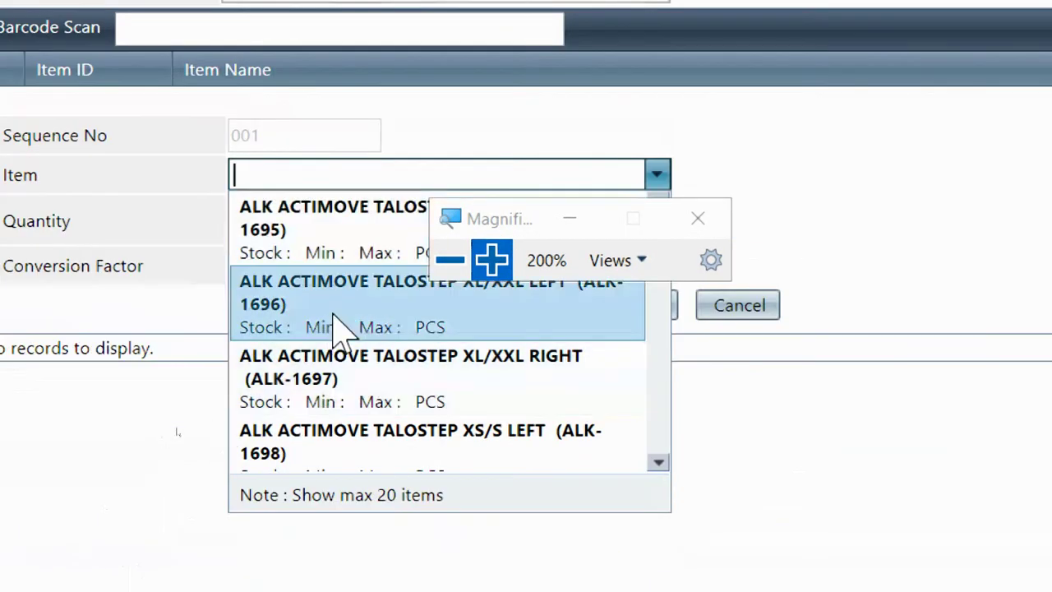
drag(484, 216, 744, 74)
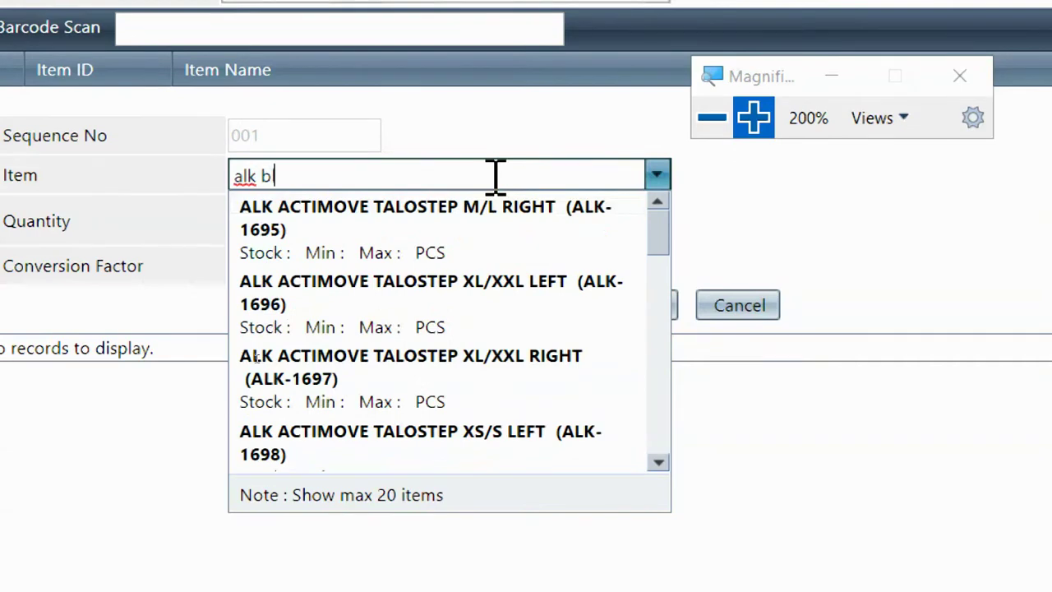
text(lood)
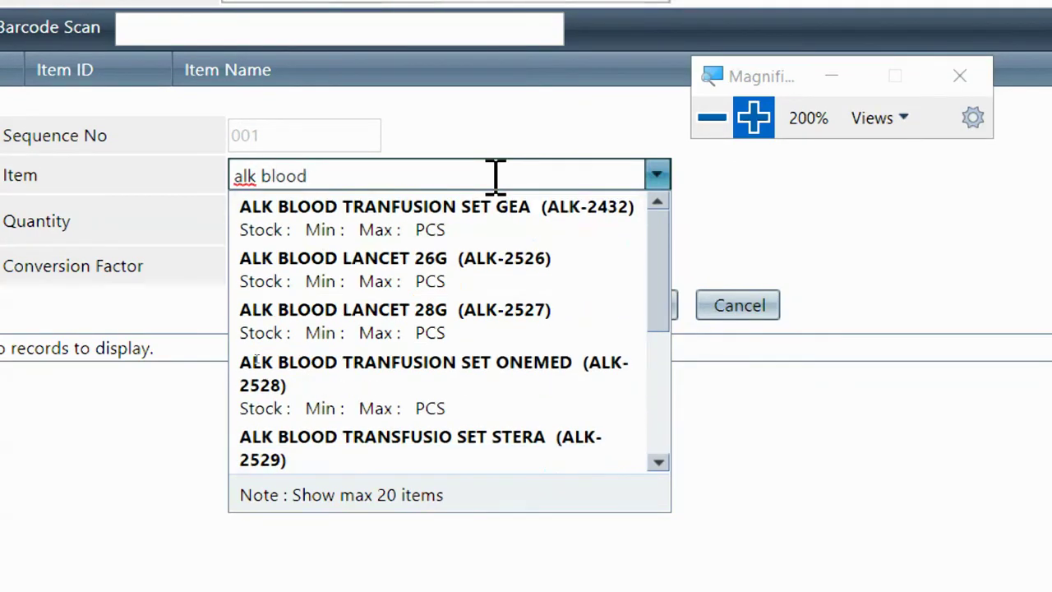
scroll(512, 249, down, 3)
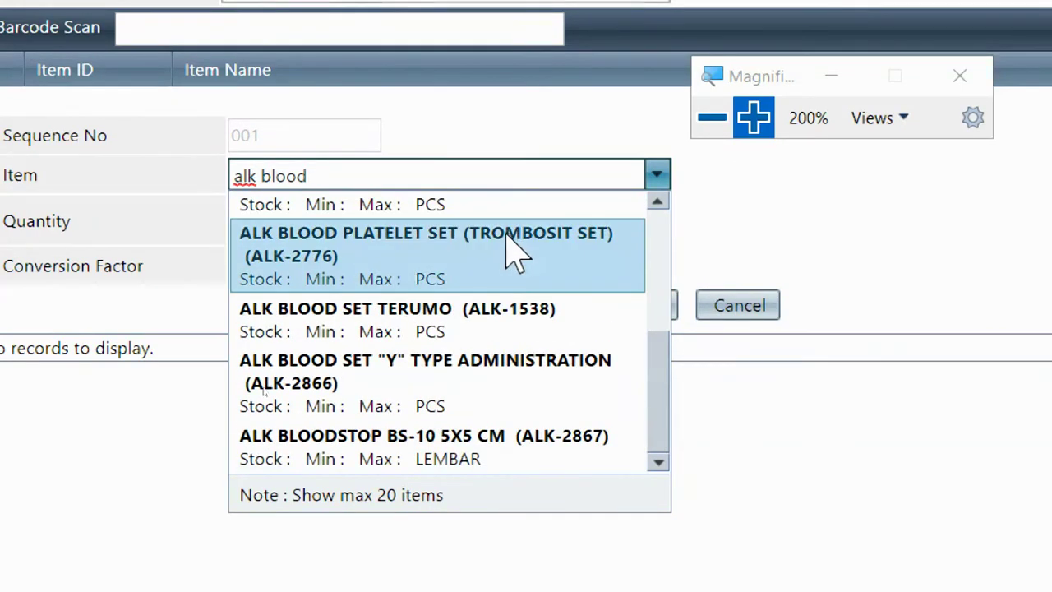
scroll(509, 246, up, 3)
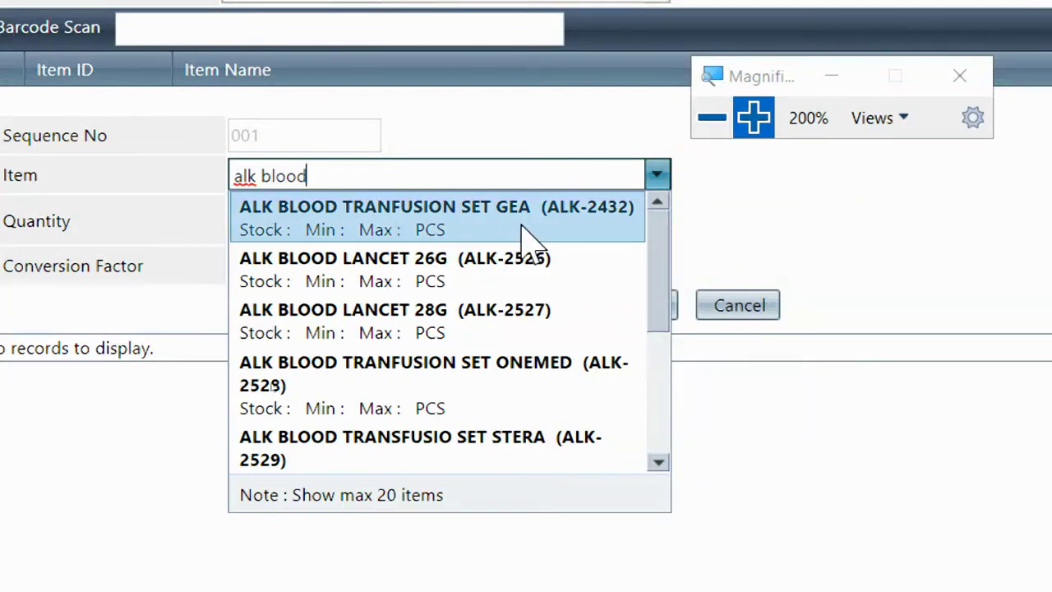
click(440, 380)
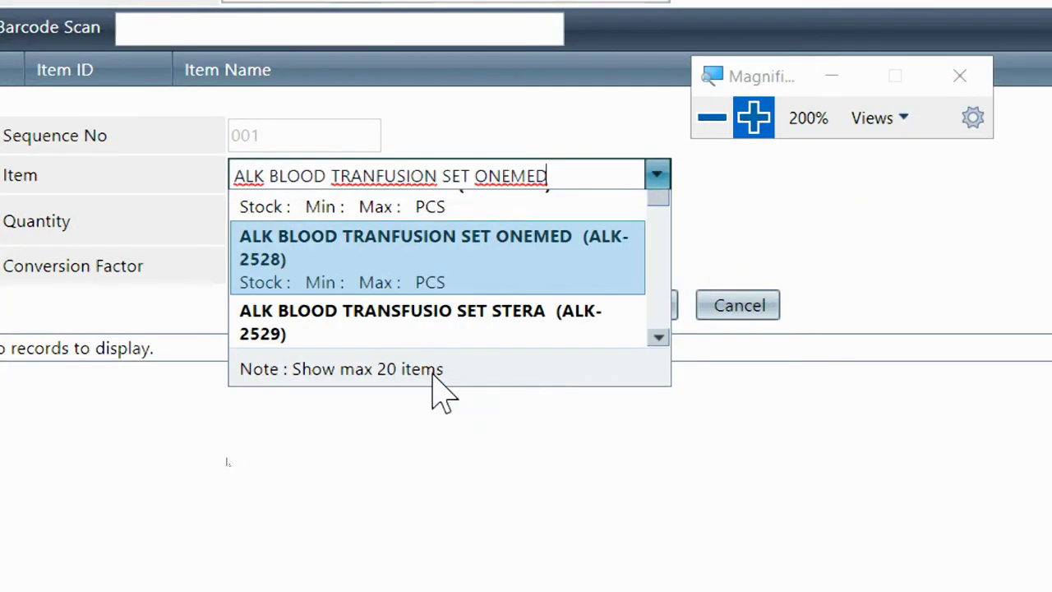
click(314, 217)
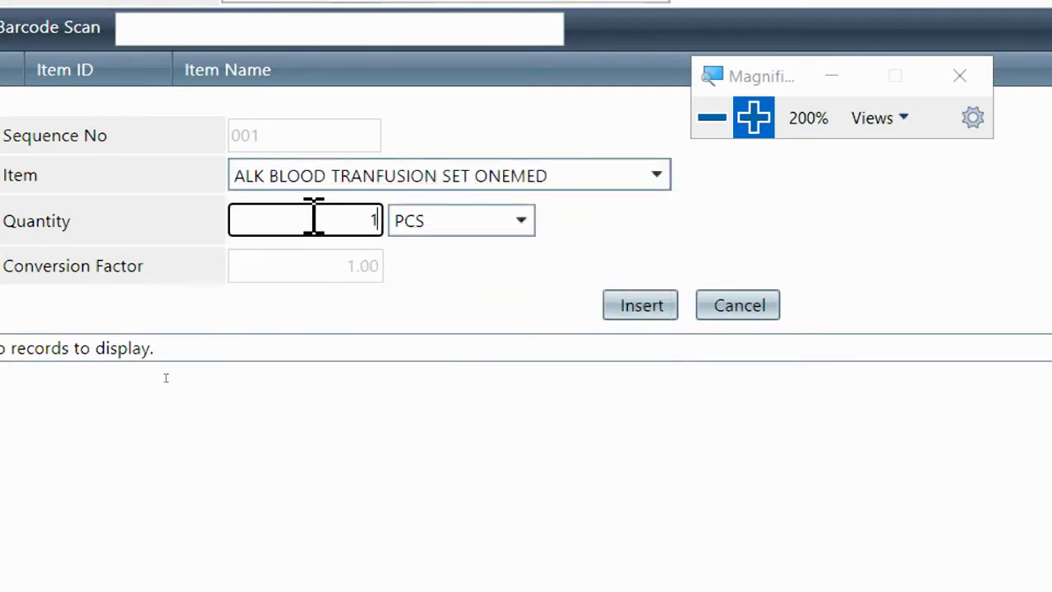
click(660, 310)
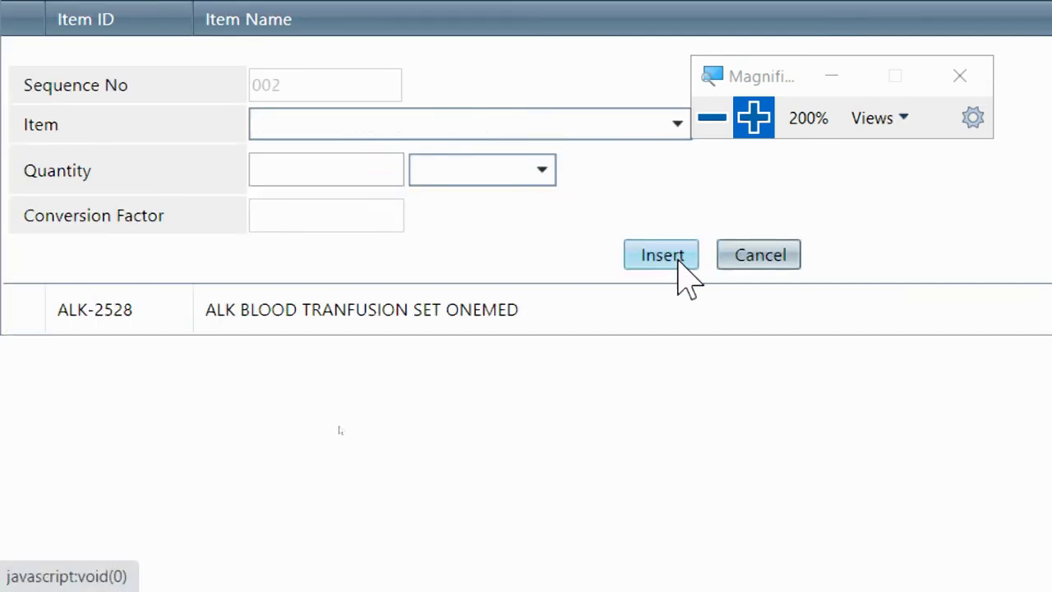
Add ALK SPUTUM POT 100 ML with quantity 2
click(570, 122)
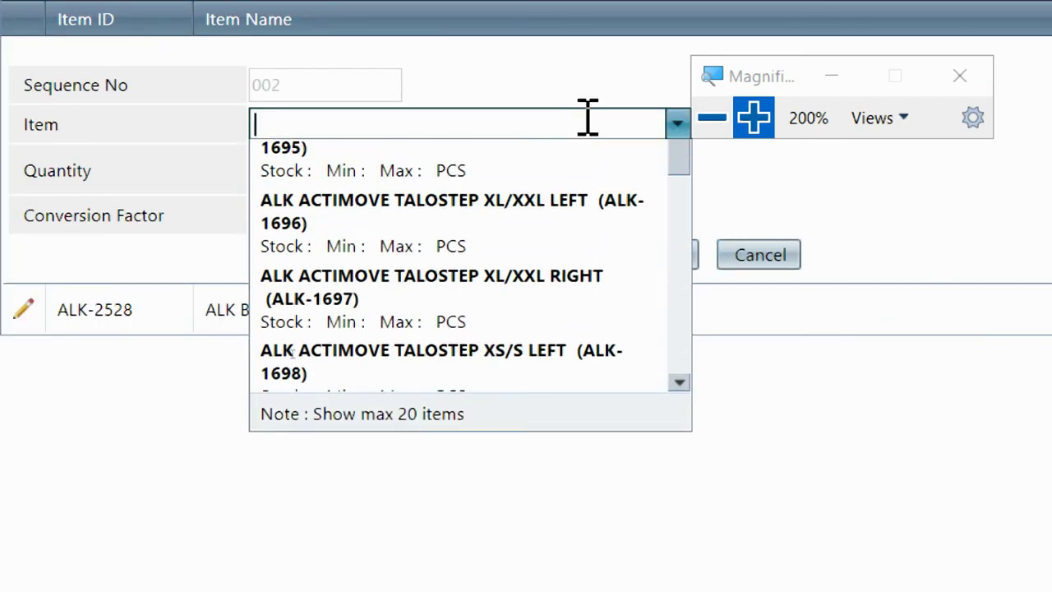
text(alk spu)
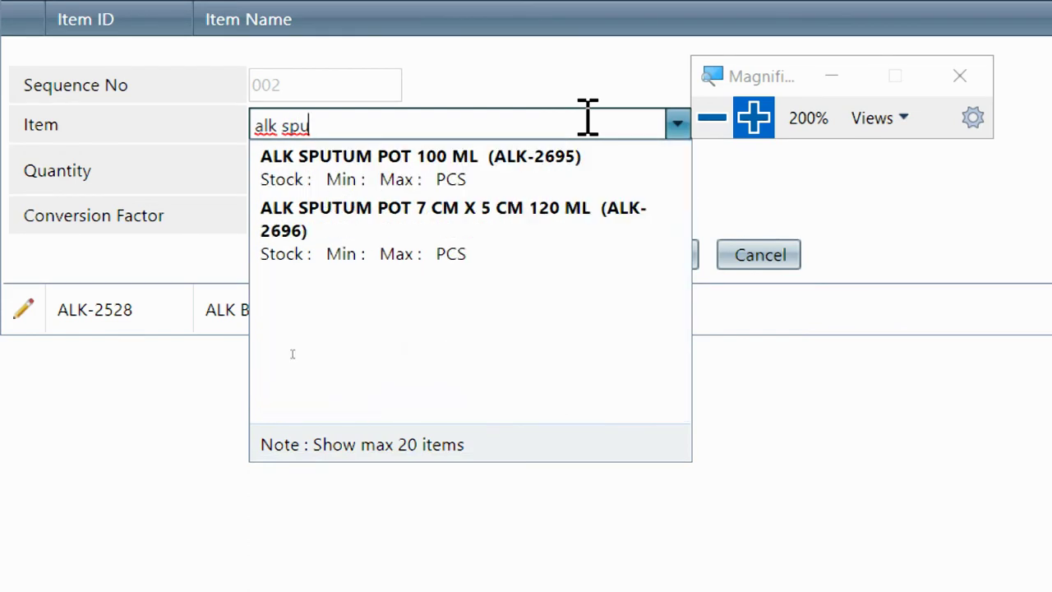
click(551, 181)
click(320, 172)
text(2)
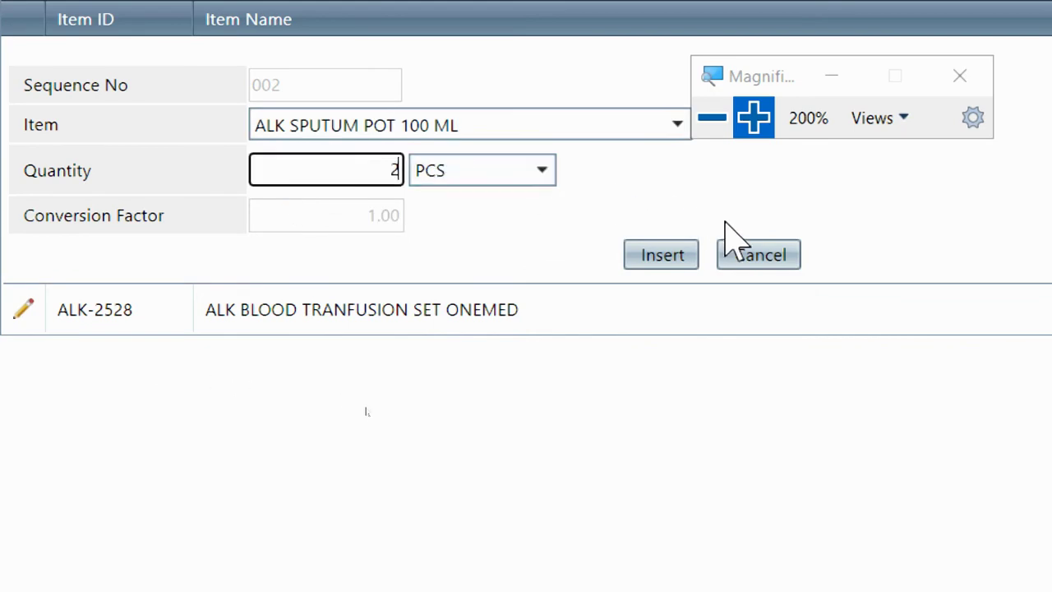
click(679, 258)
Add ALK DISP SPUIT 3 CC TERUMO with quantity 3
click(457, 122)
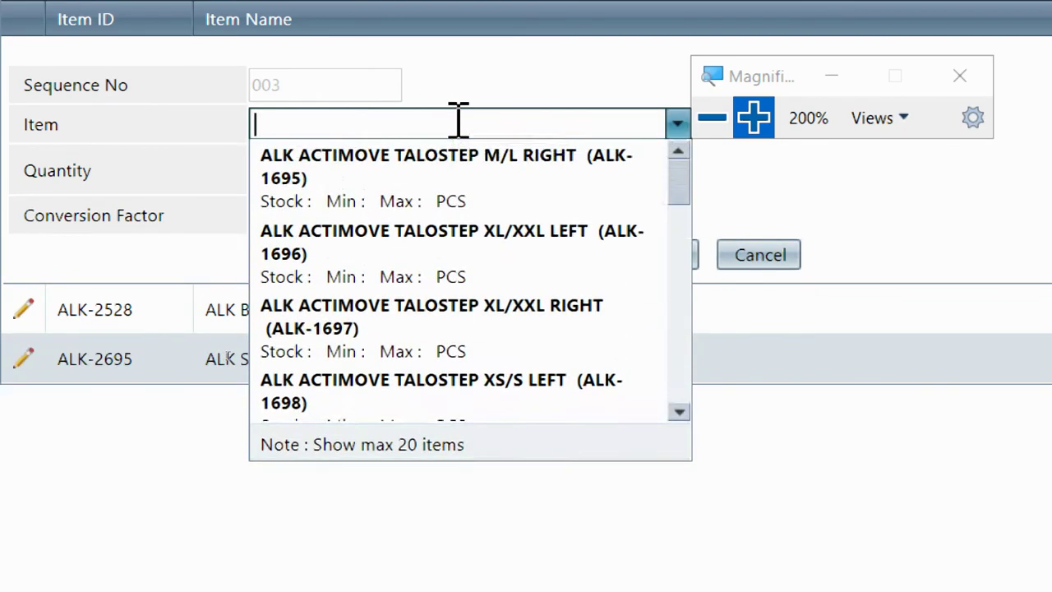
text(spuit)
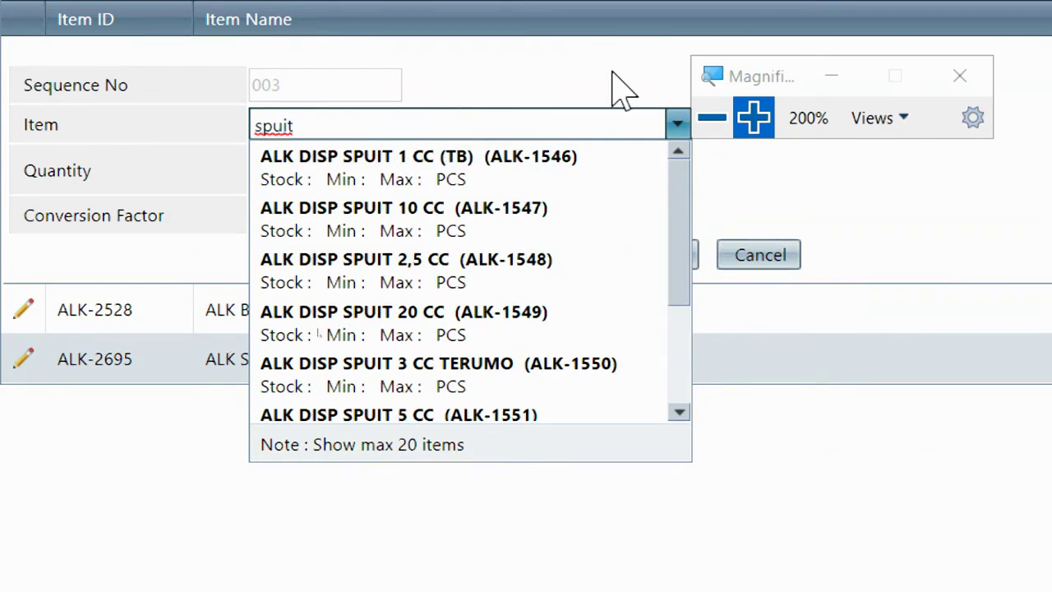
scroll(407, 218, down, 1)
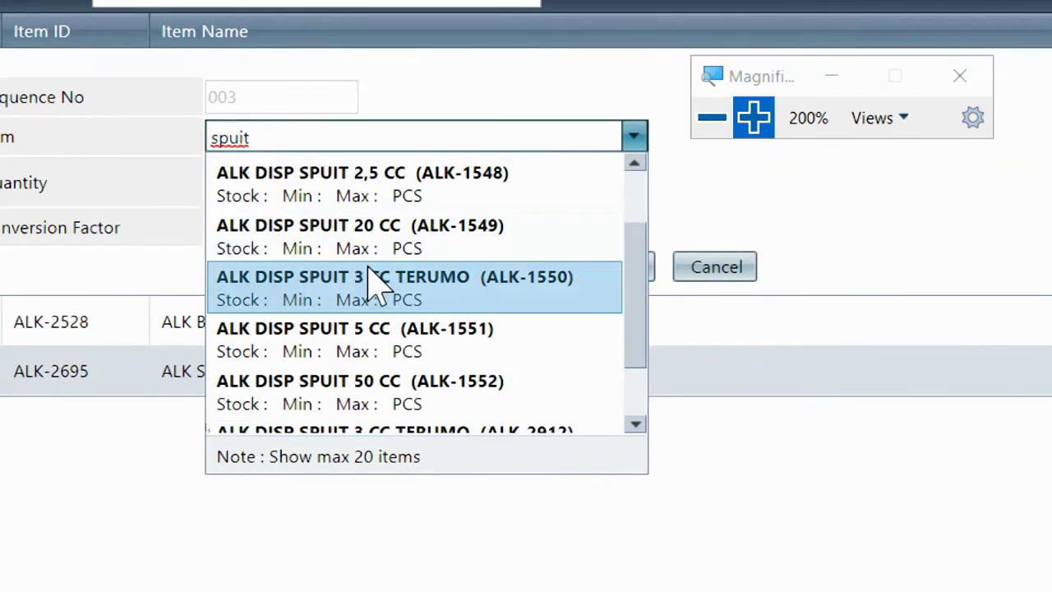
click(376, 277)
click(272, 177)
text(3)
click(628, 267)
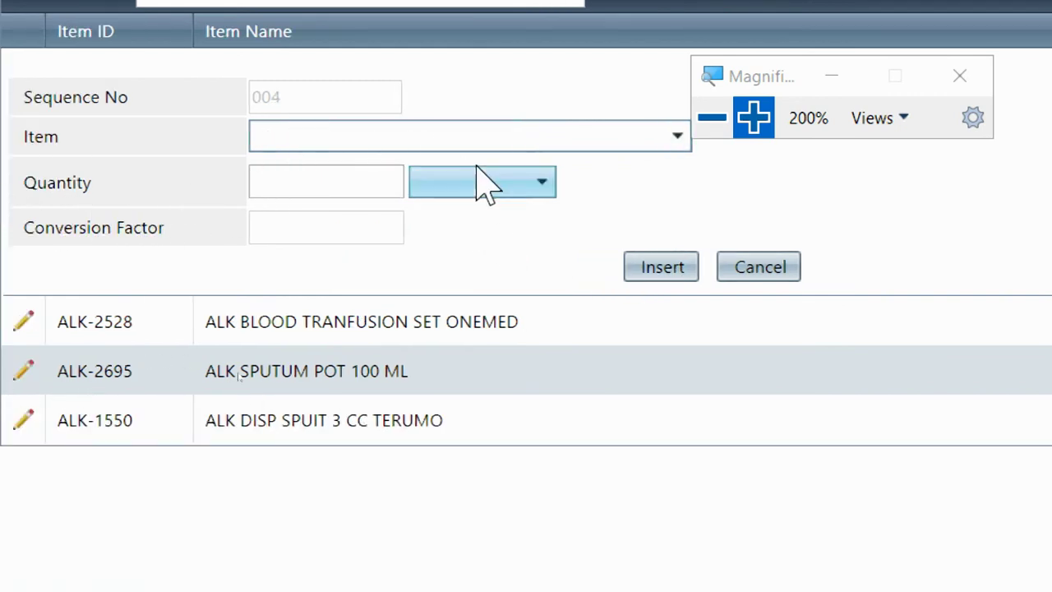
Close the empty fourth item line without adding anything
click(416, 137)
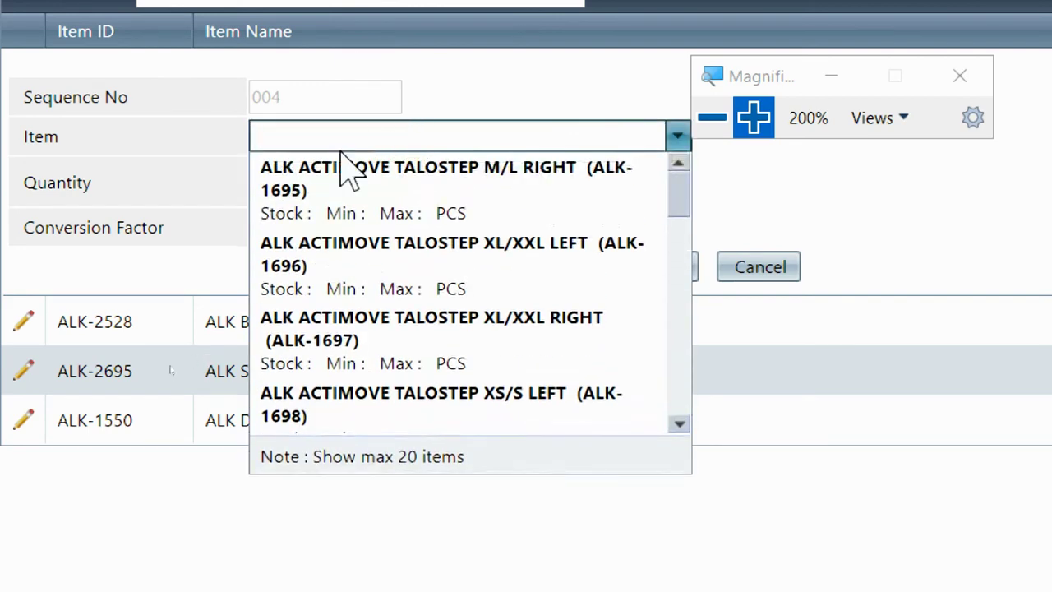
click(832, 243)
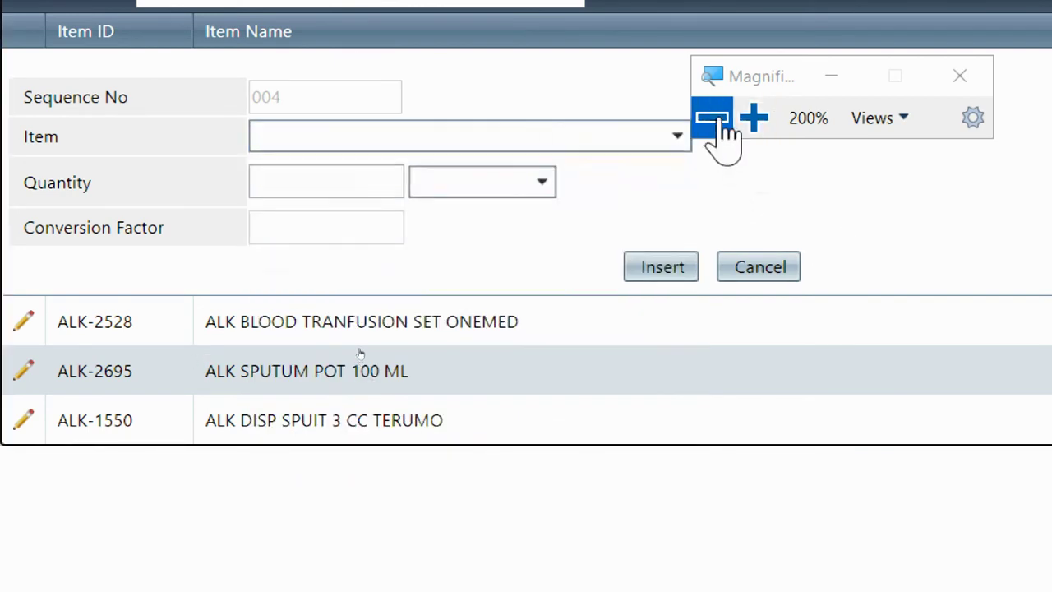
click(712, 117)
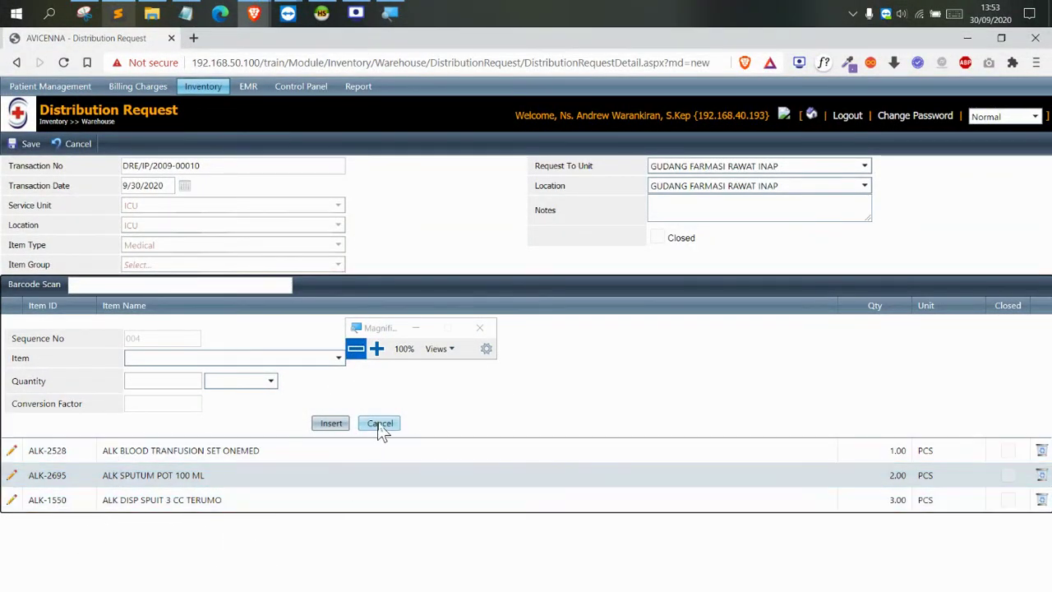
click(380, 423)
drag(377, 328, 400, 236)
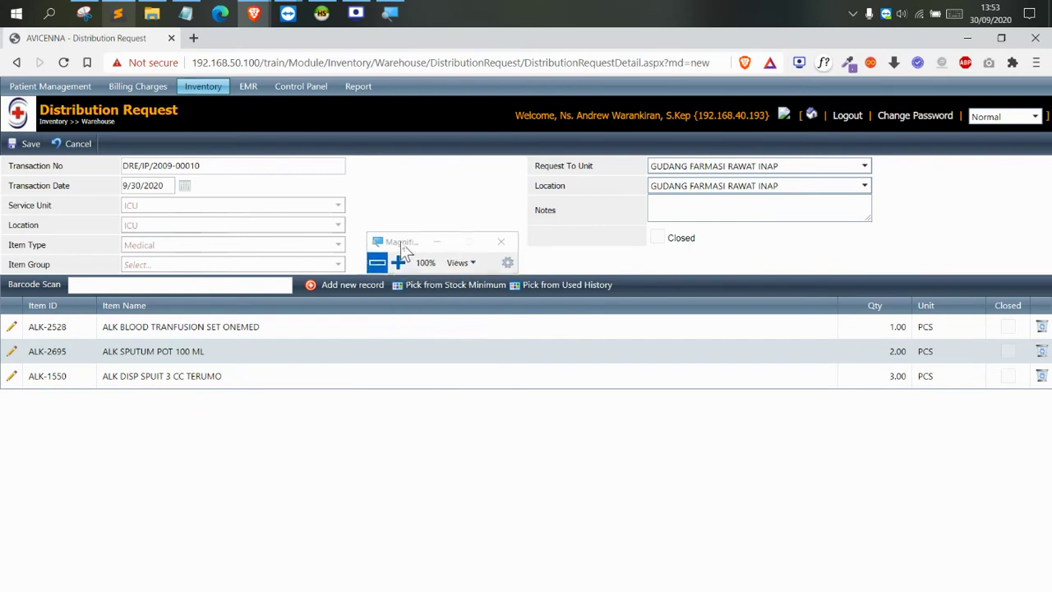
click(33, 150)
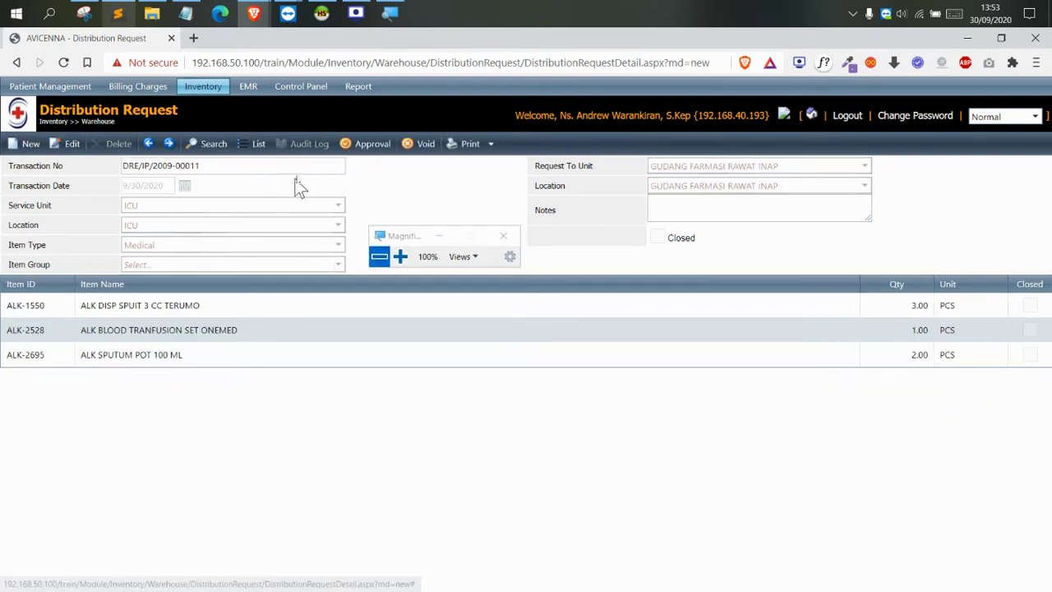
click(377, 147)
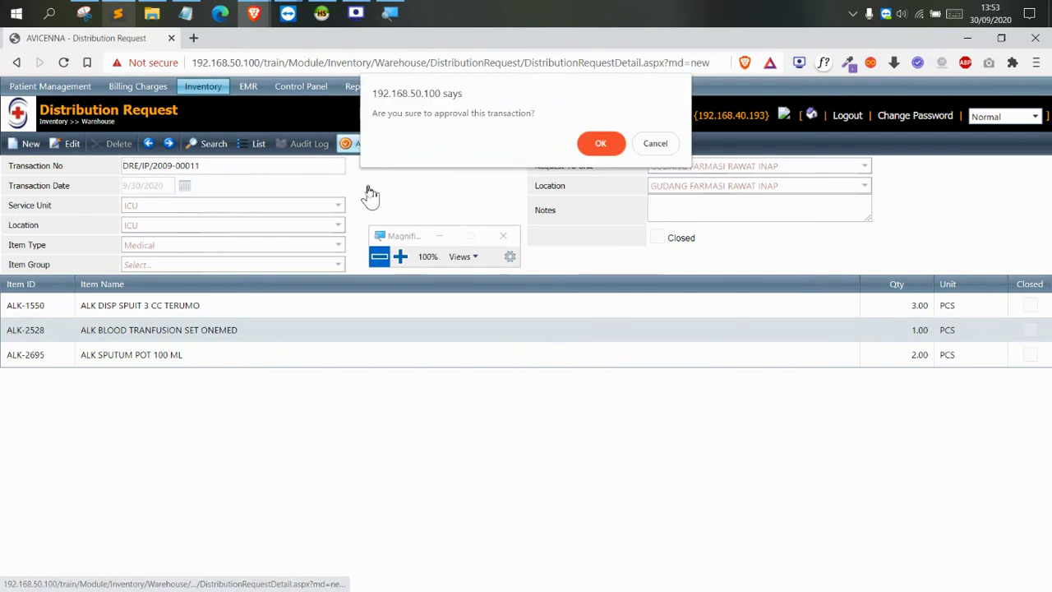
click(599, 152)
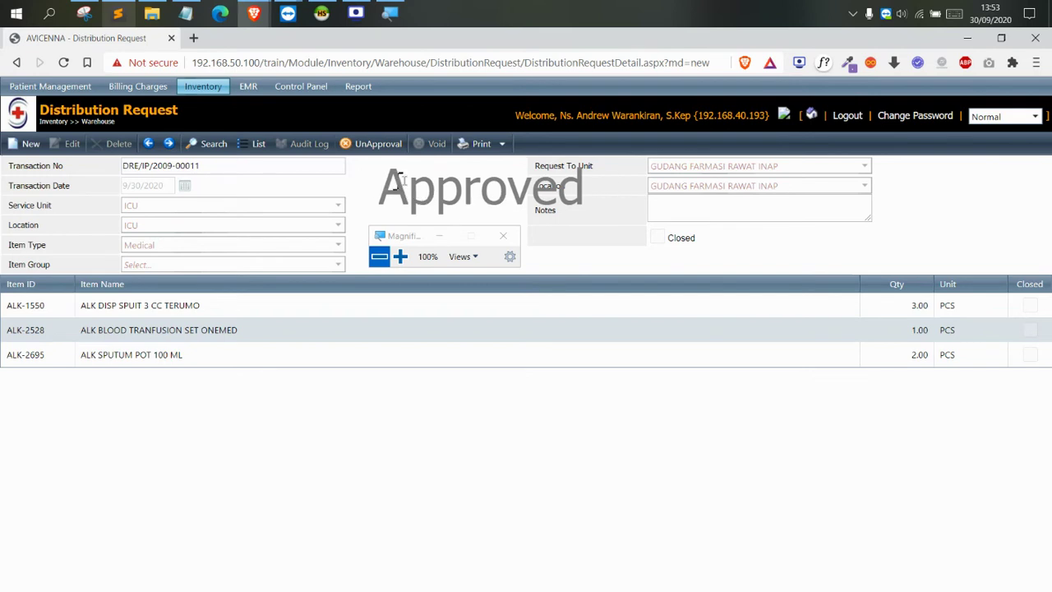
drag(400, 179, 575, 179)
click(761, 327)
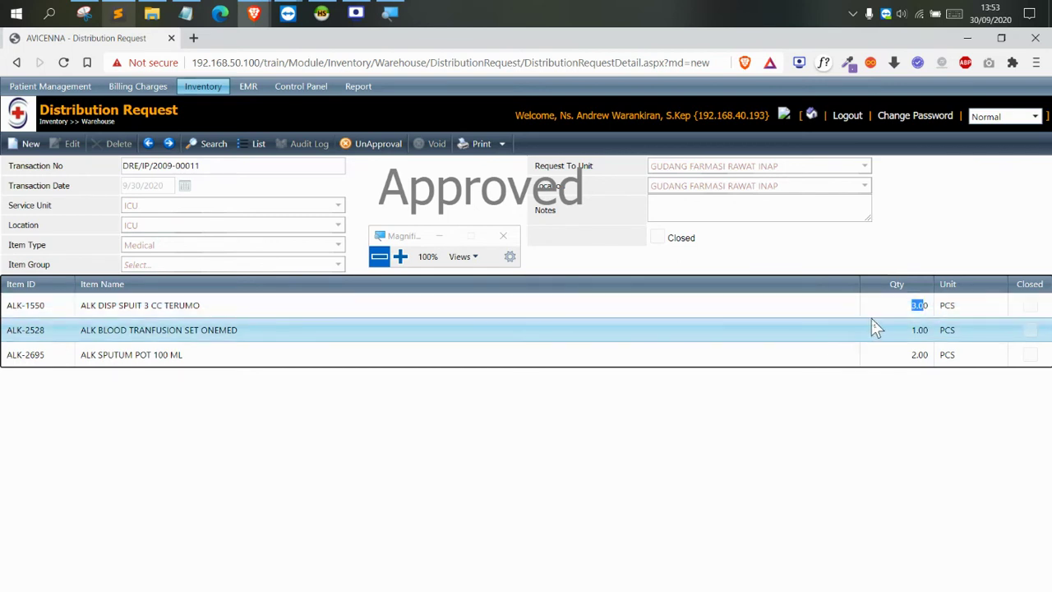
click(890, 308)
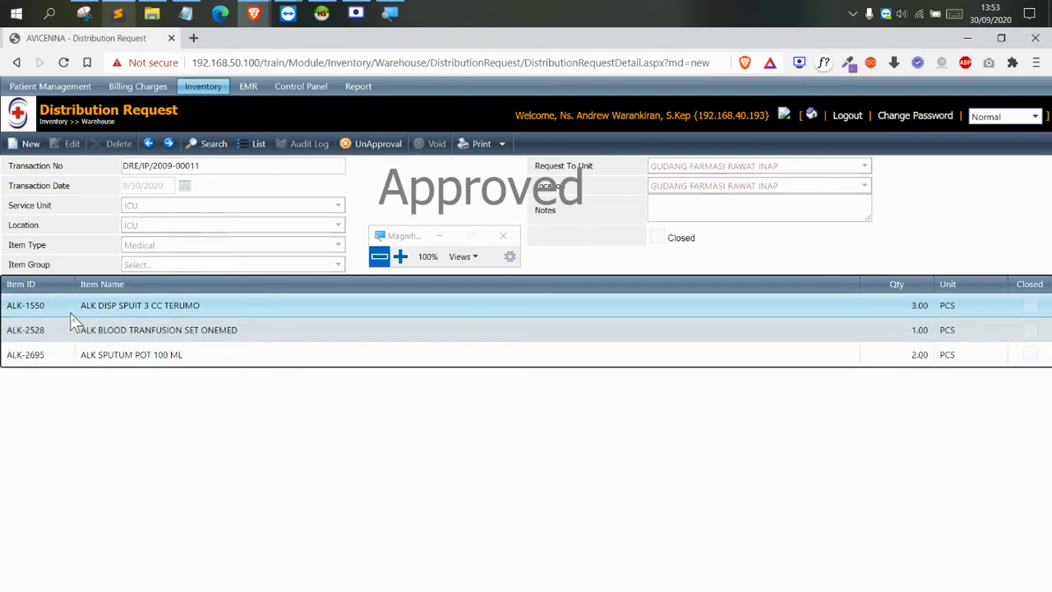
drag(85, 305, 228, 310)
click(229, 311)
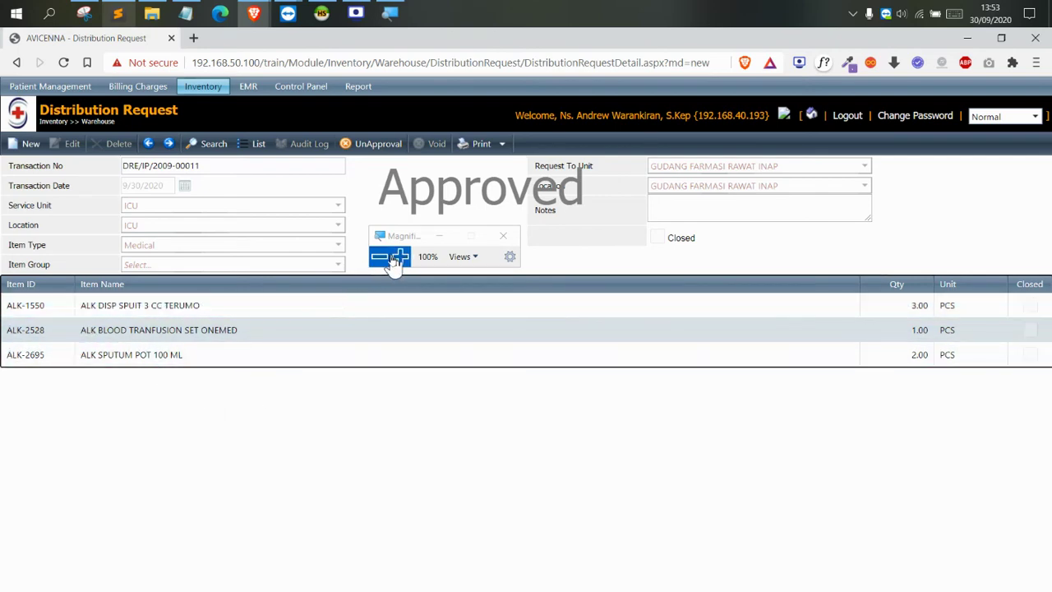
click(399, 258)
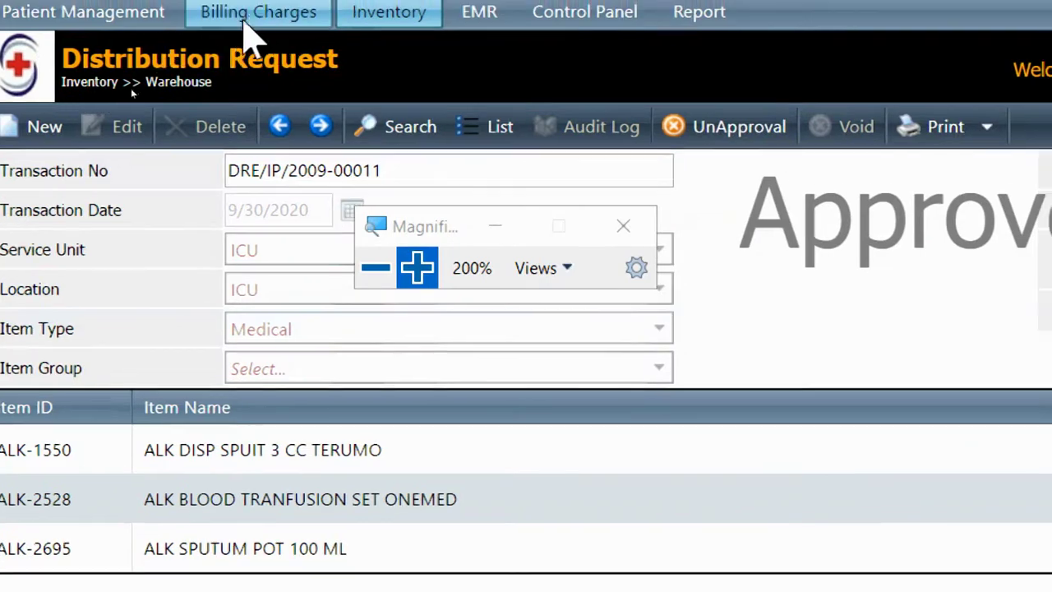
Close the Billing Charges menu and restore the screen to normal magnification
click(250, 16)
mouse_move(403, 64)
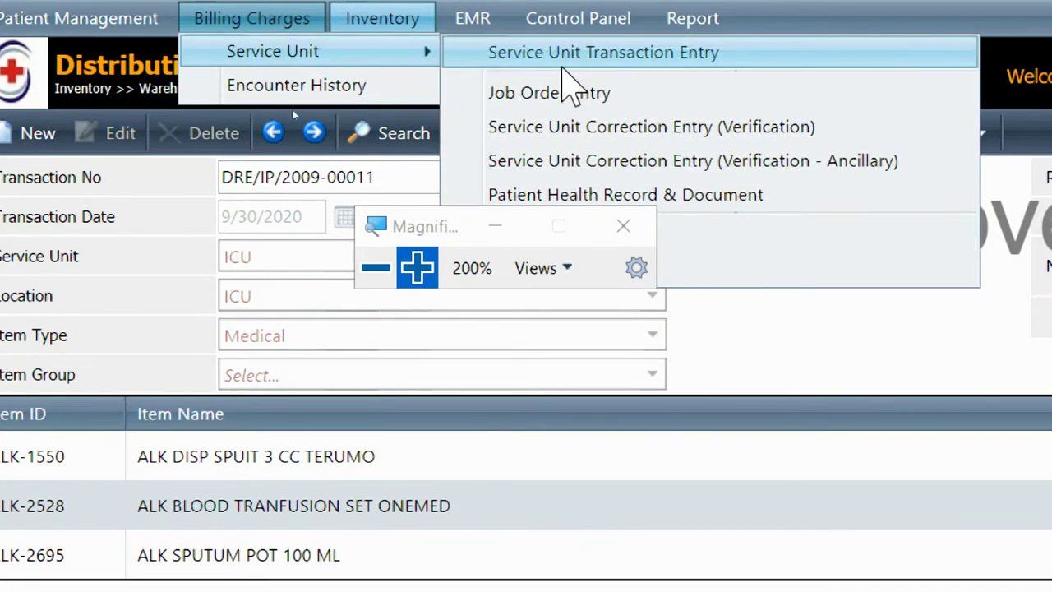
click(376, 267)
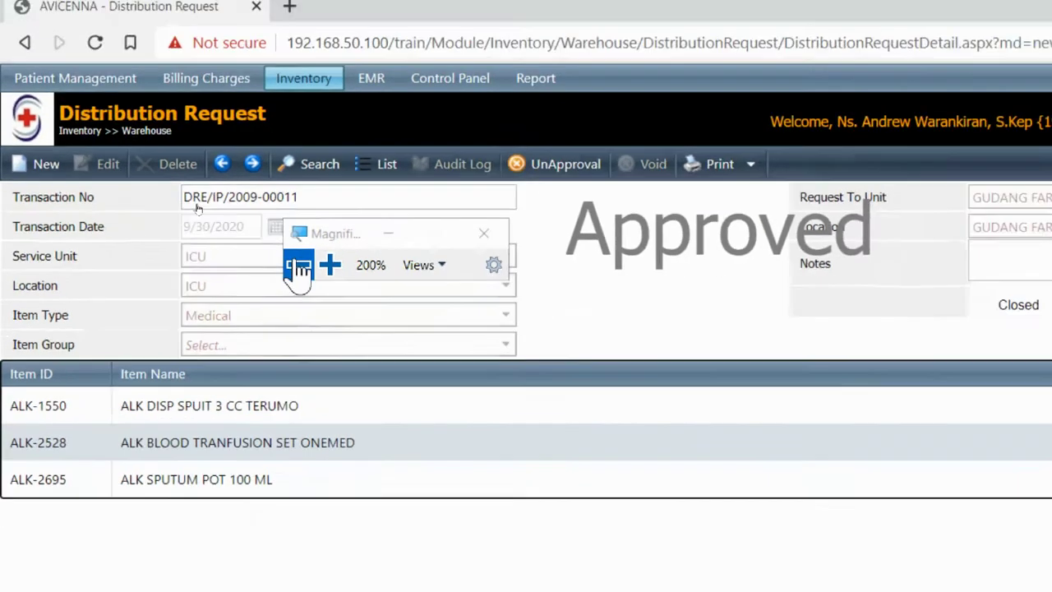
click(299, 267)
drag(254, 184, 386, 189)
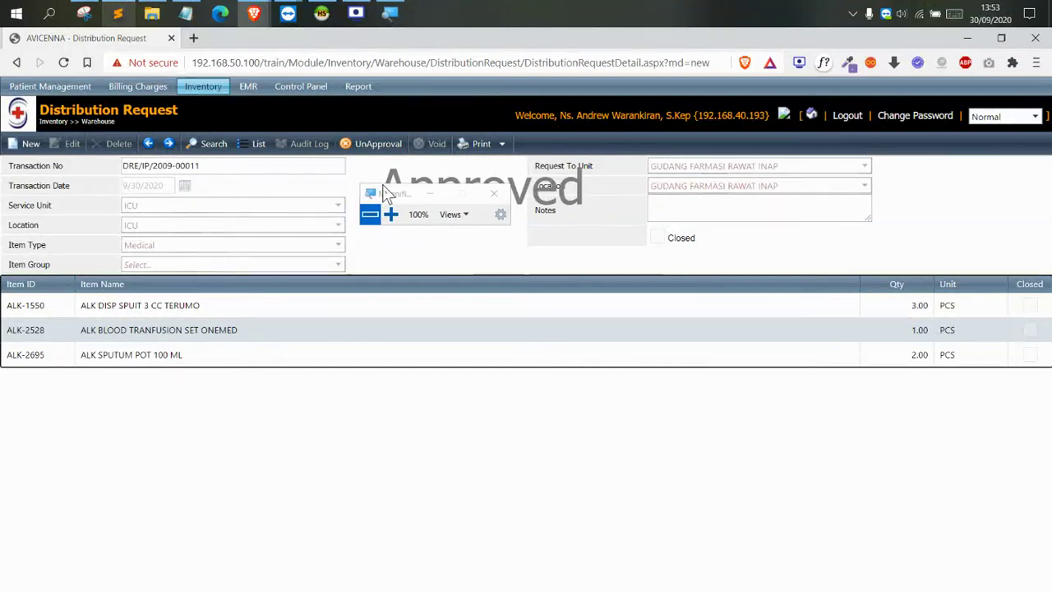
Start a new Inventory Issue Request with ICU as the requesting service unit
click(197, 95)
mouse_move(210, 103)
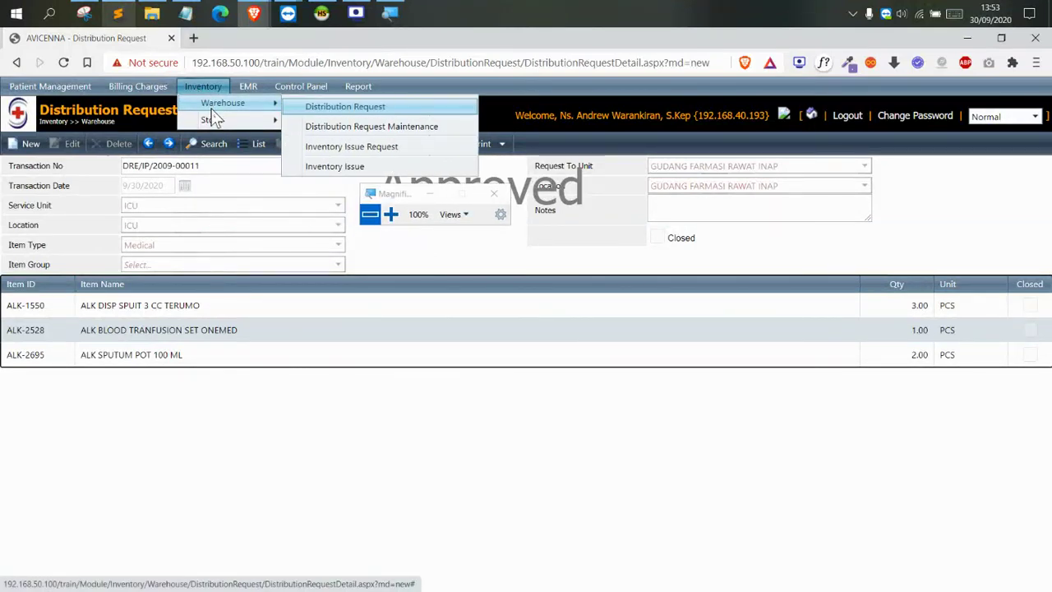
click(353, 146)
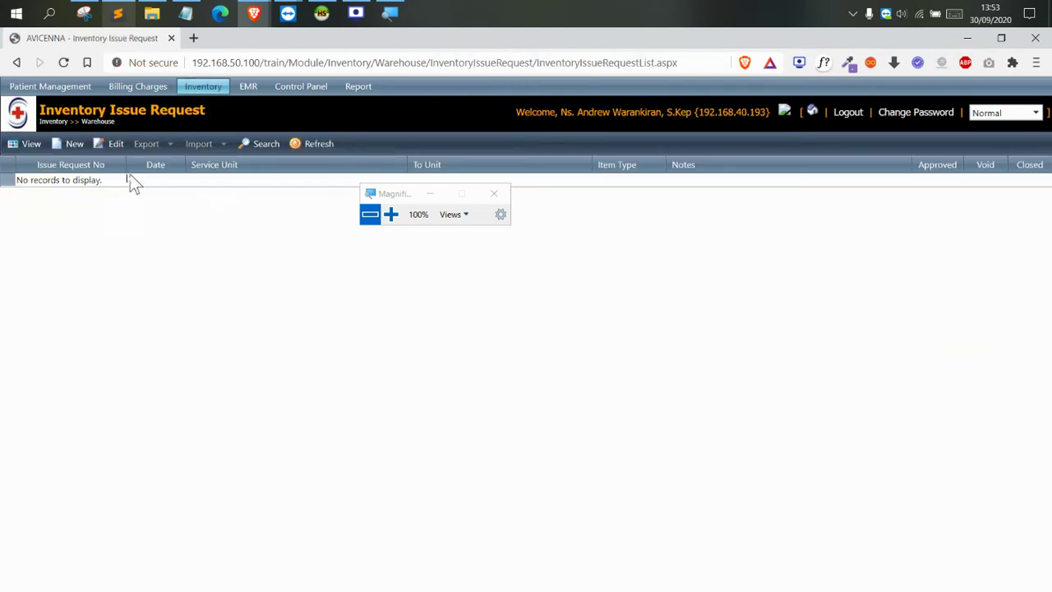
click(72, 144)
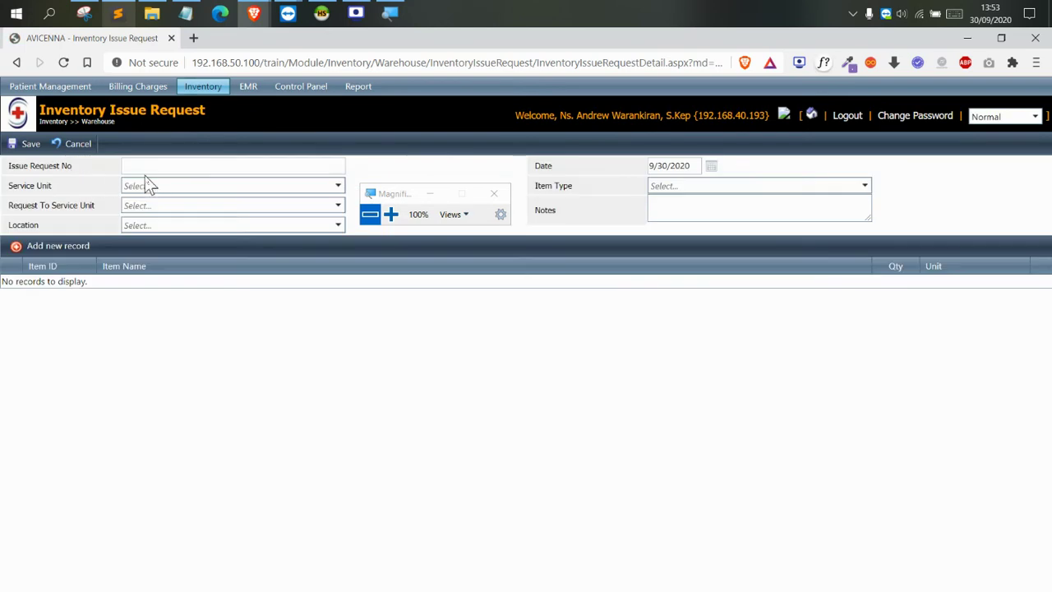
click(152, 185)
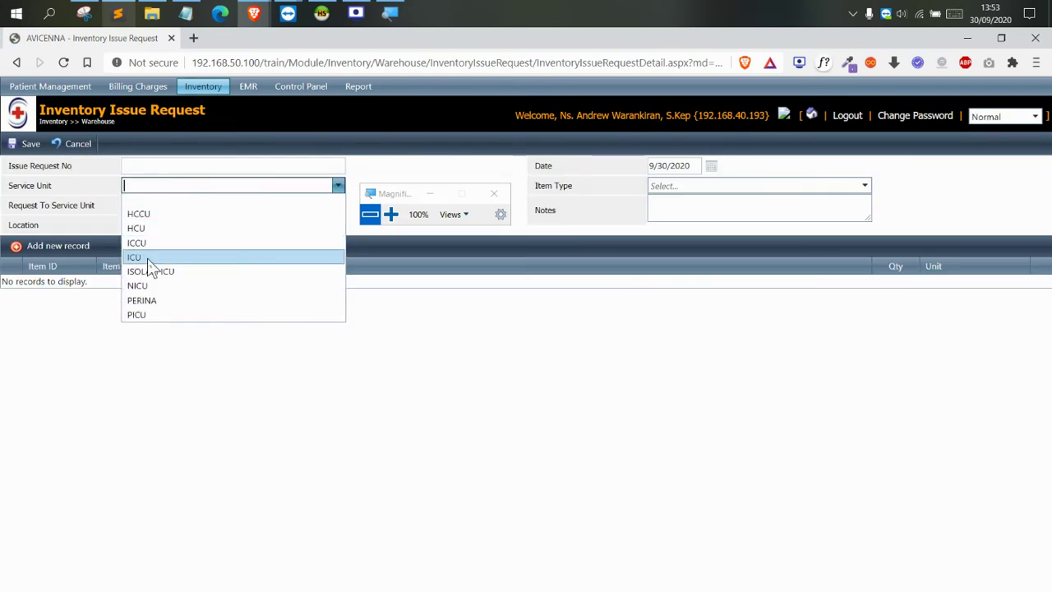
click(147, 258)
Request from GUDANG FARMASI RAWAT INAP, item type Medical, and begin a new item line
click(170, 206)
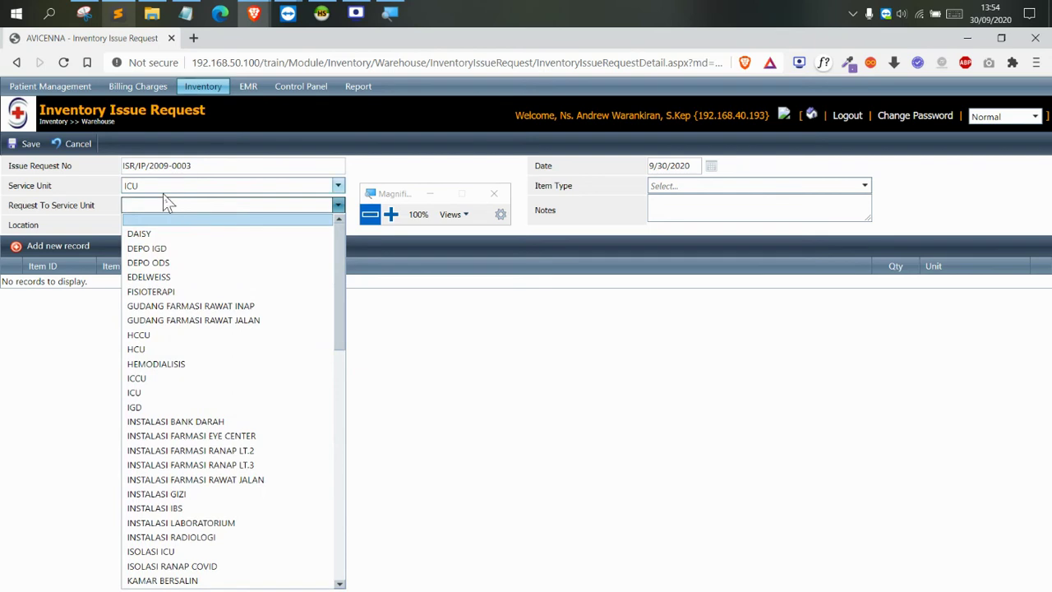
text(guda)
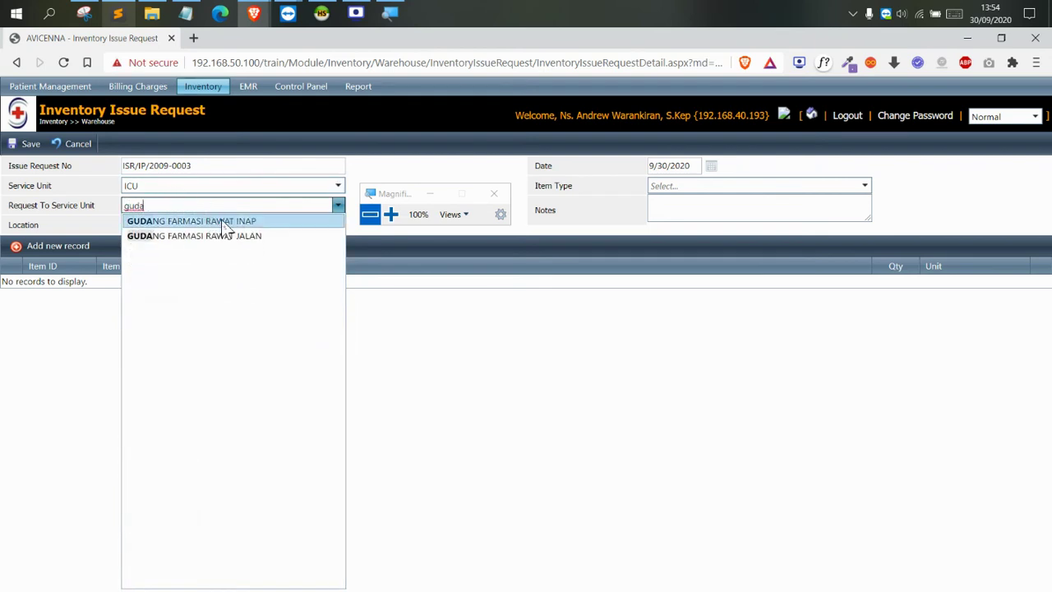
click(222, 223)
click(711, 195)
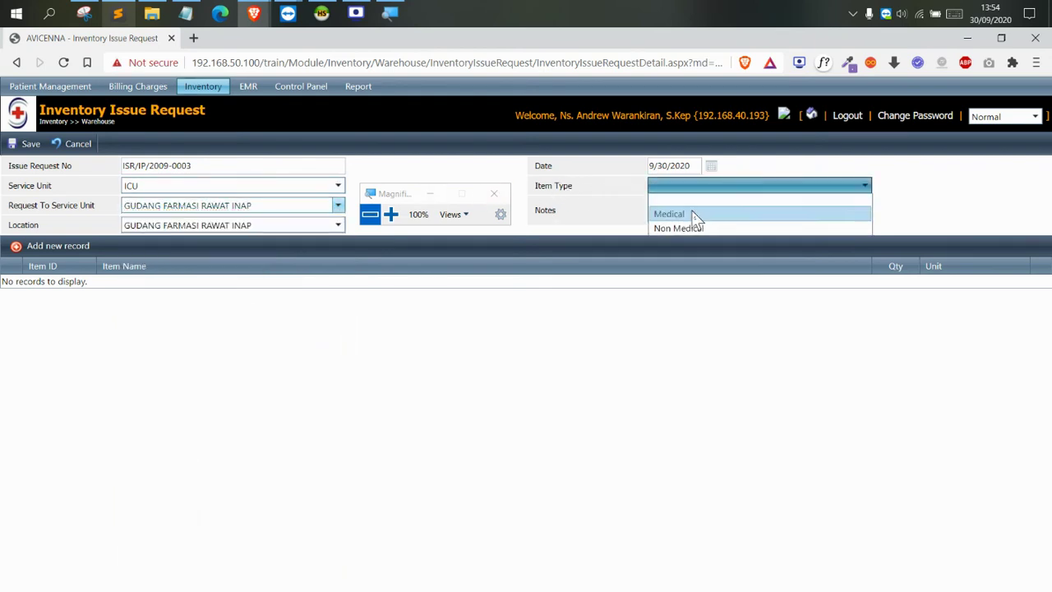
click(690, 211)
click(65, 248)
click(148, 296)
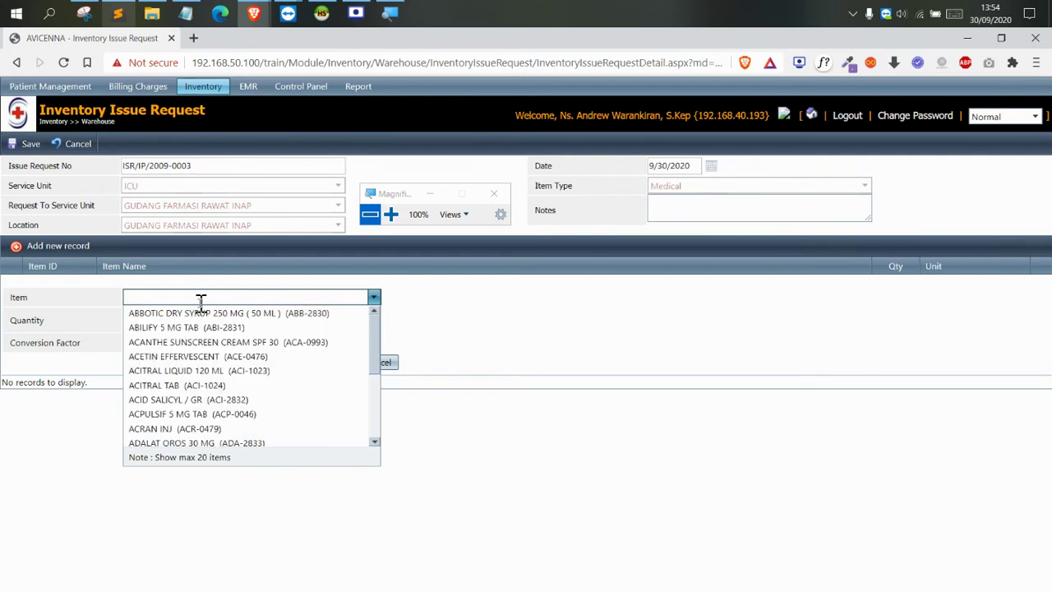
Magnify the screen to show the GUDANG FARMASI RAWAT INAP unit name, then restore normal magnification
scroll(201, 341, down, 3)
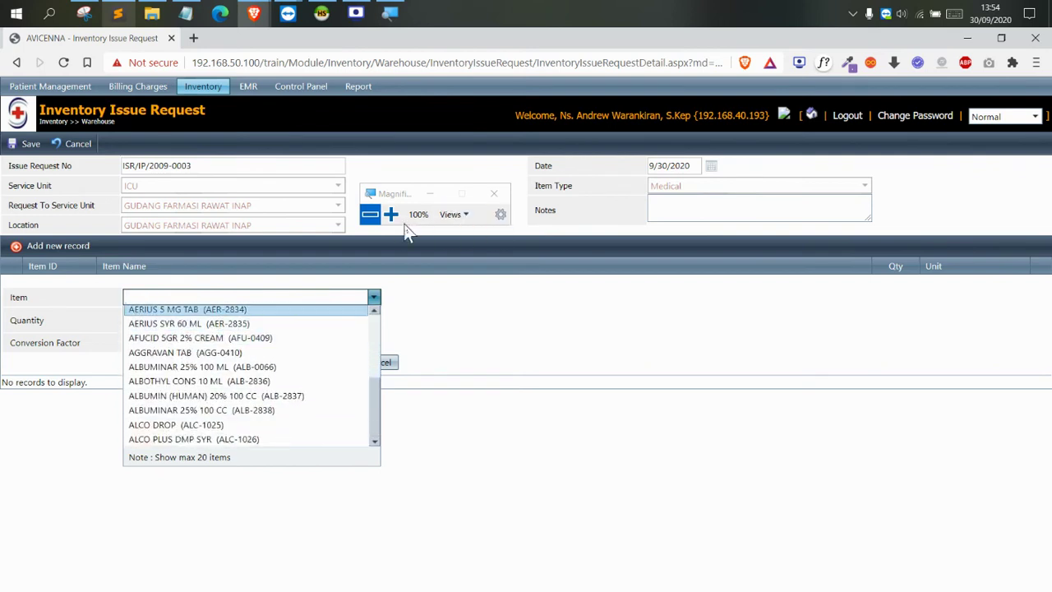
click(391, 213)
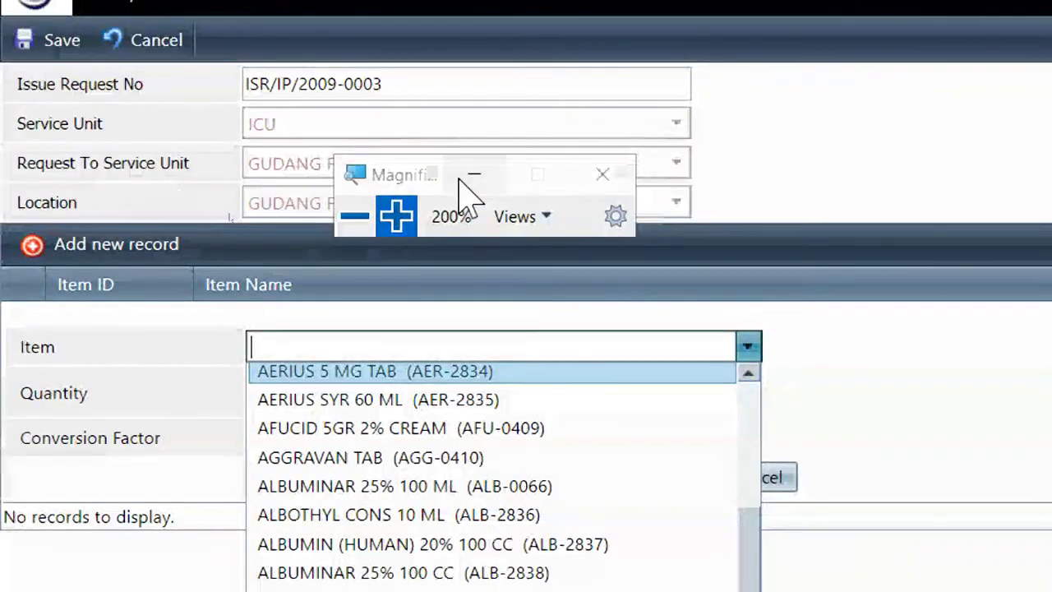
drag(383, 176, 781, 89)
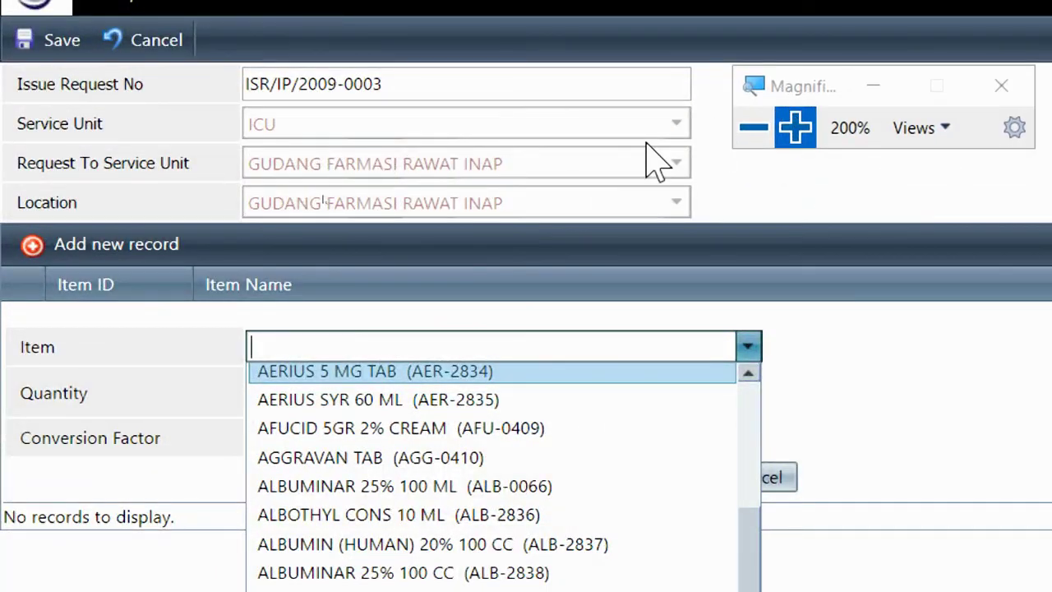
click(253, 164)
drag(254, 164, 507, 160)
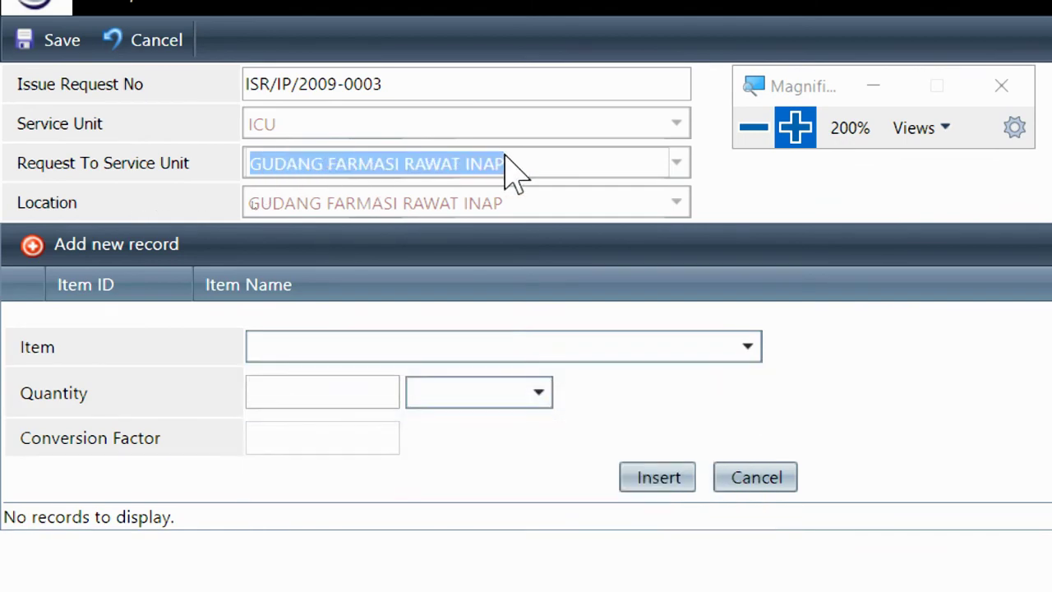
click(427, 173)
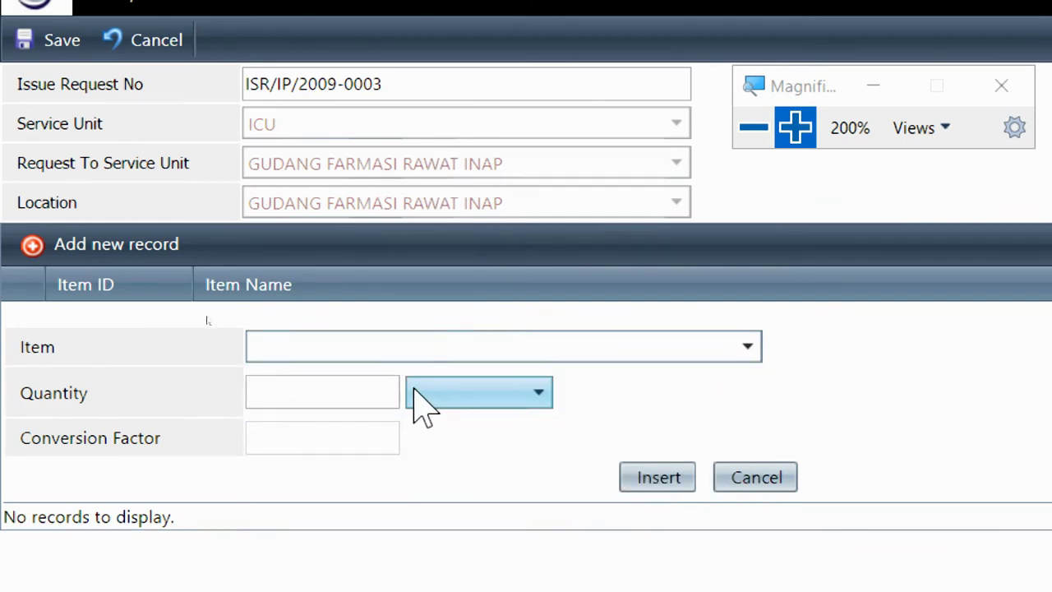
click(391, 347)
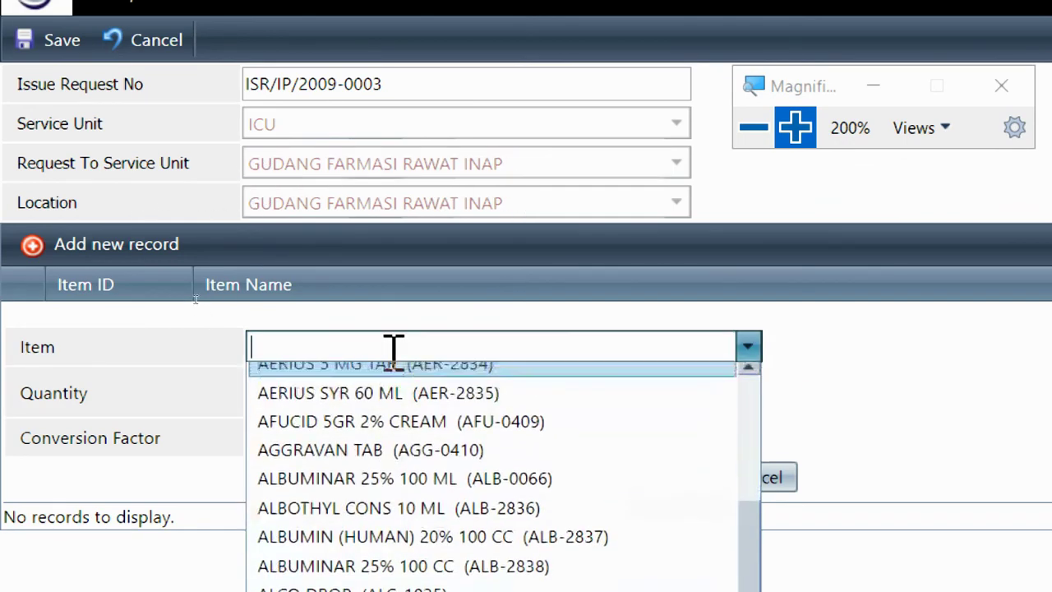
click(753, 128)
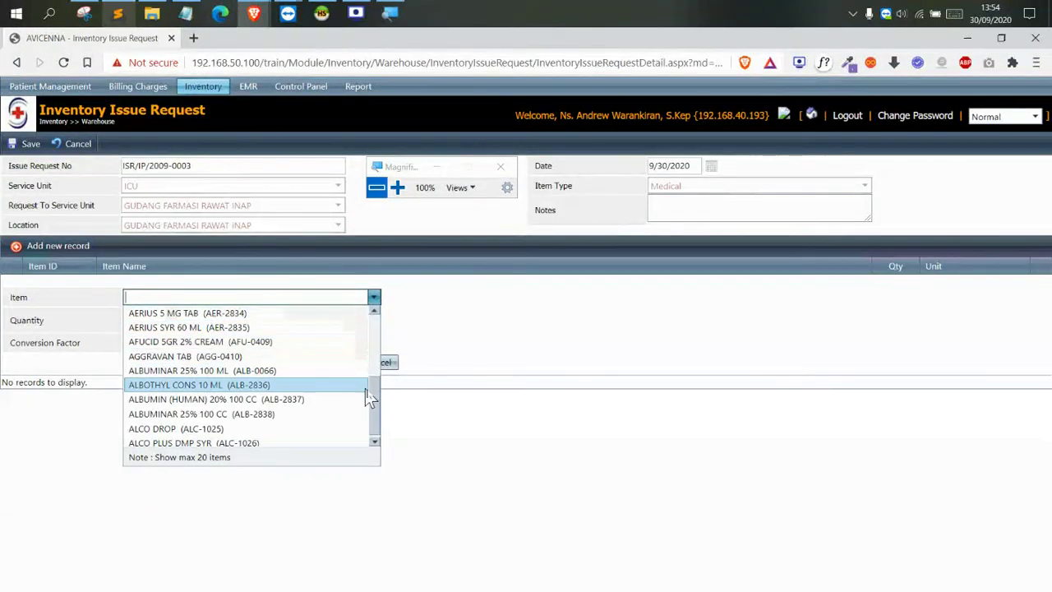
Search the item list for 'kaca' and add ALBOTHYL CONS 10 ML with quantity 3
scroll(381, 394, up, 1)
scroll(386, 337, up, 4)
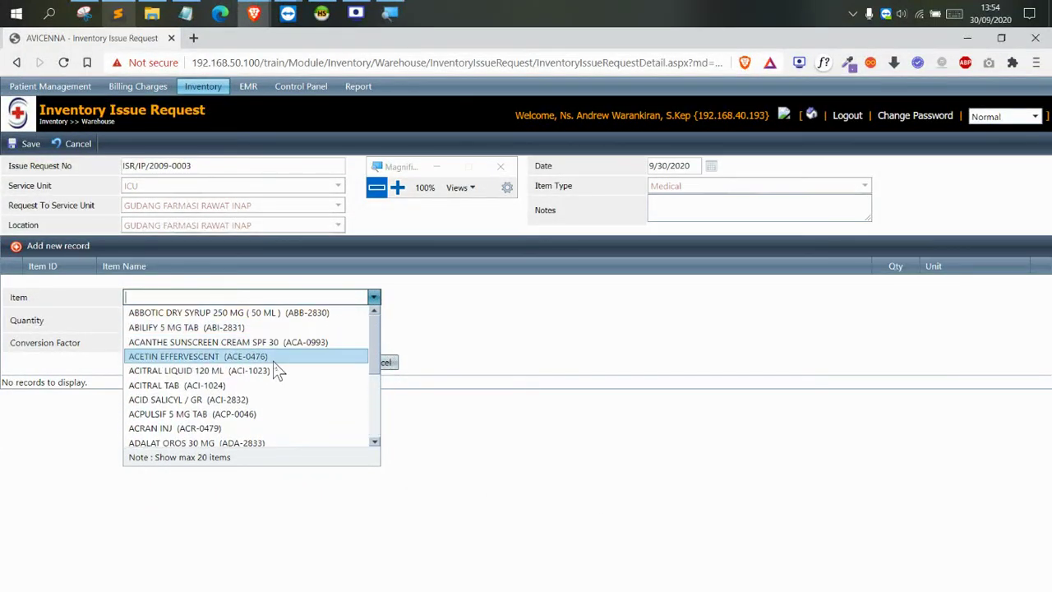
scroll(275, 371, down, 4)
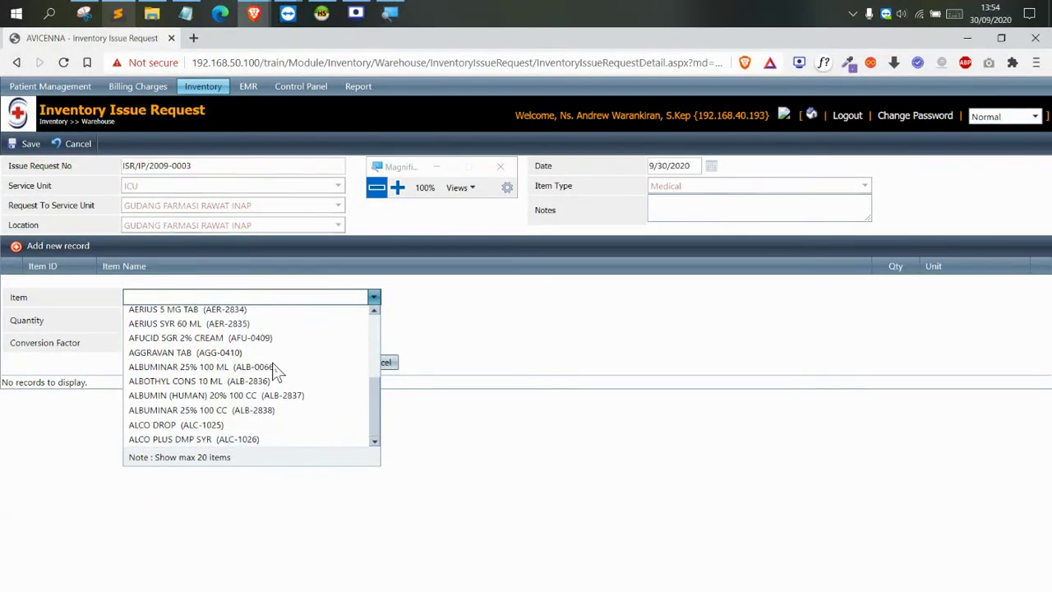
click(136, 218)
click(189, 298)
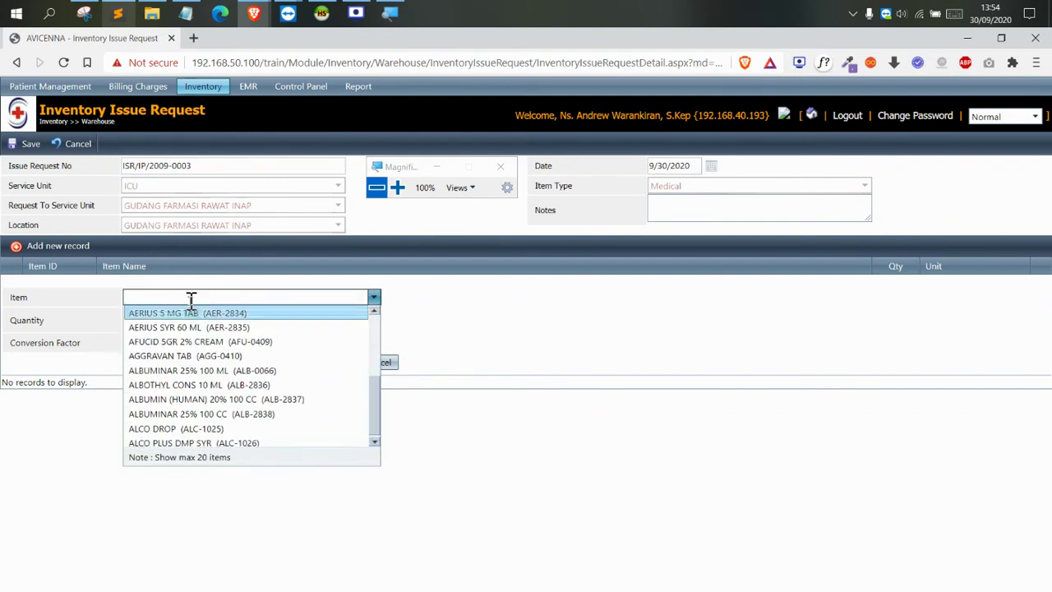
text(ka)
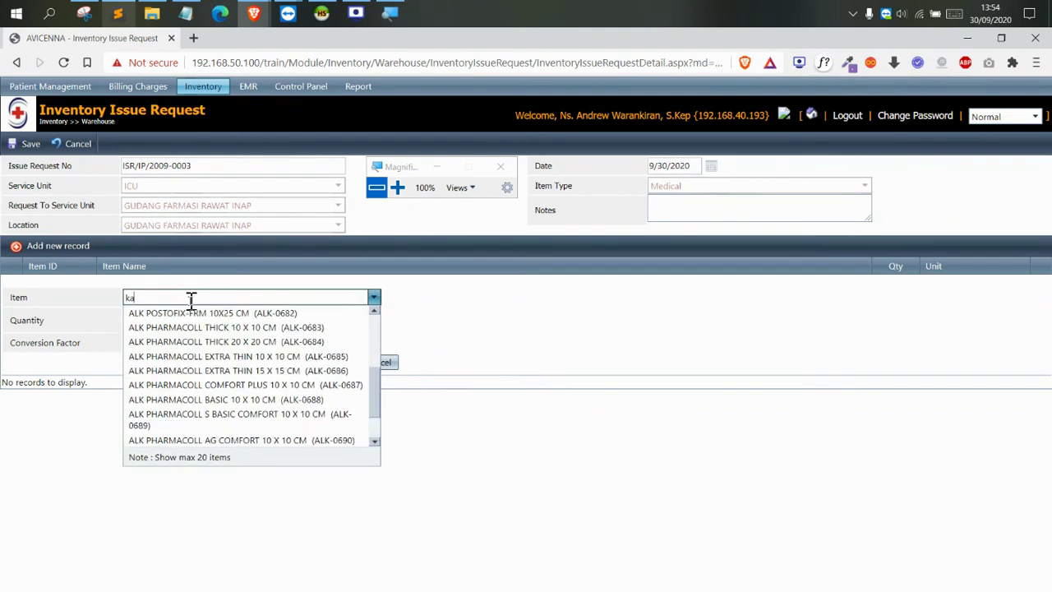
text(ca)
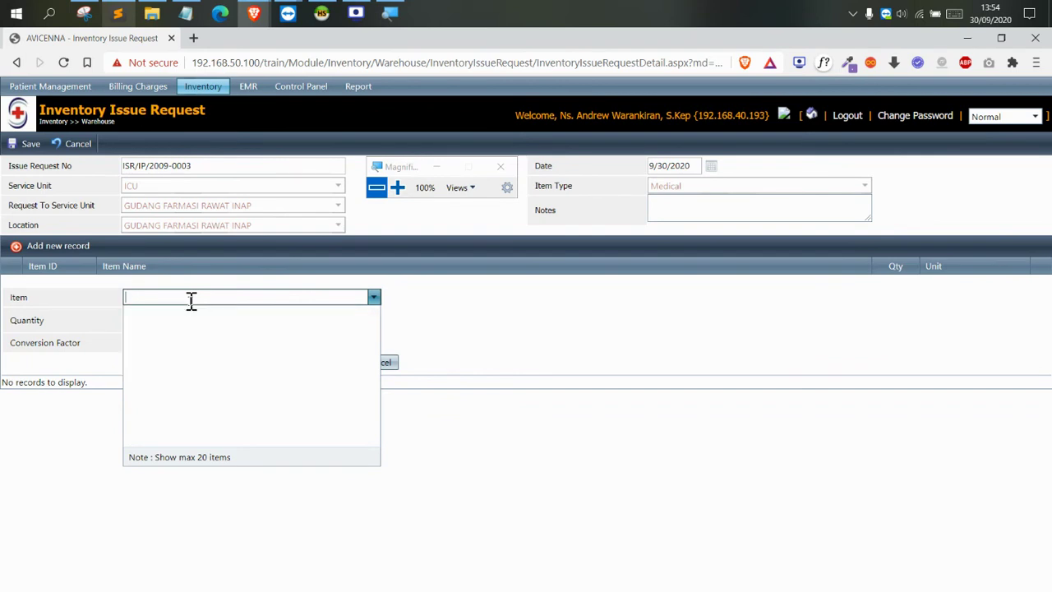
scroll(177, 366, down, 5)
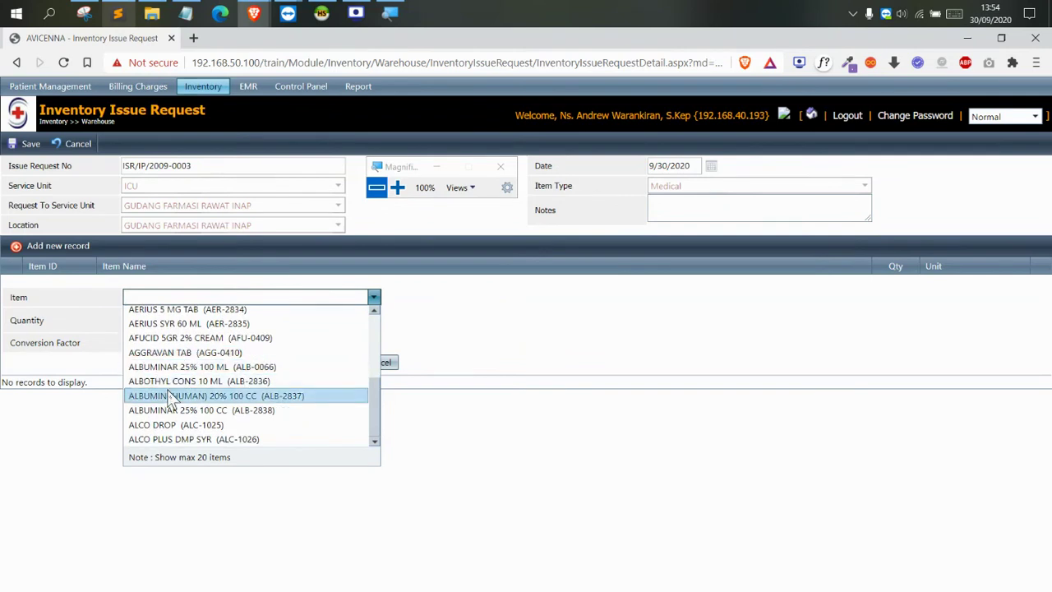
click(170, 382)
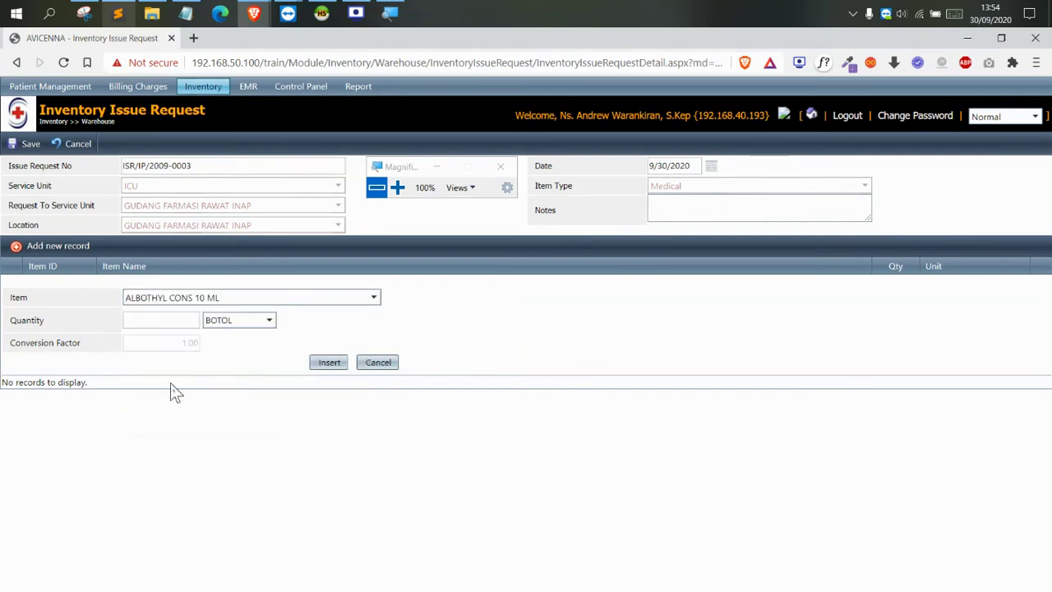
click(159, 321)
click(324, 362)
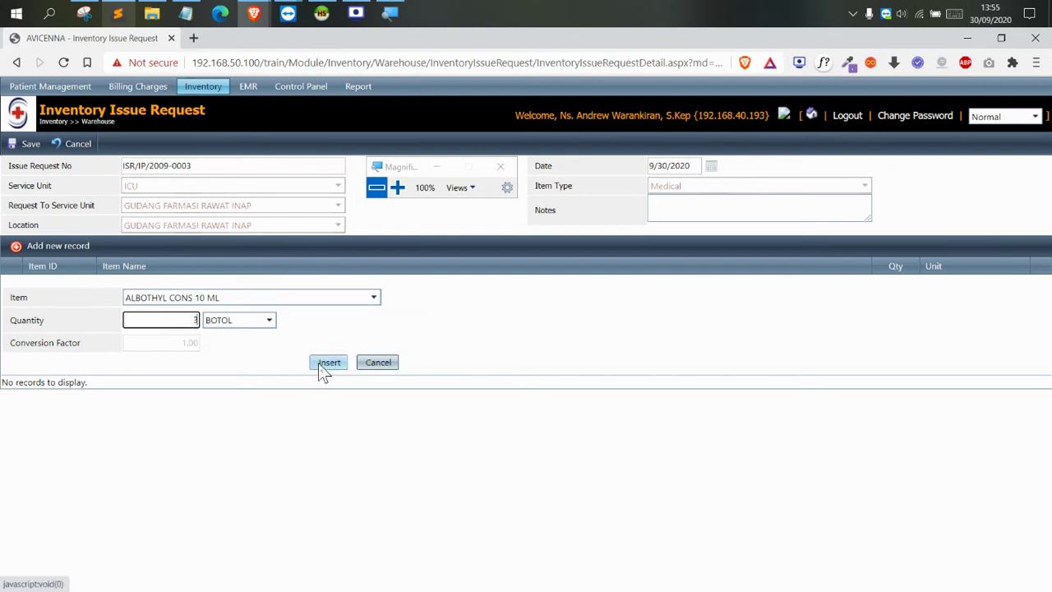
Add ACITRAL LIQUID 120 ML at 4 BOTOL and ADALAT OROS 30 MG at 3 TABLET
click(259, 297)
scroll(238, 329, down, 1)
click(225, 343)
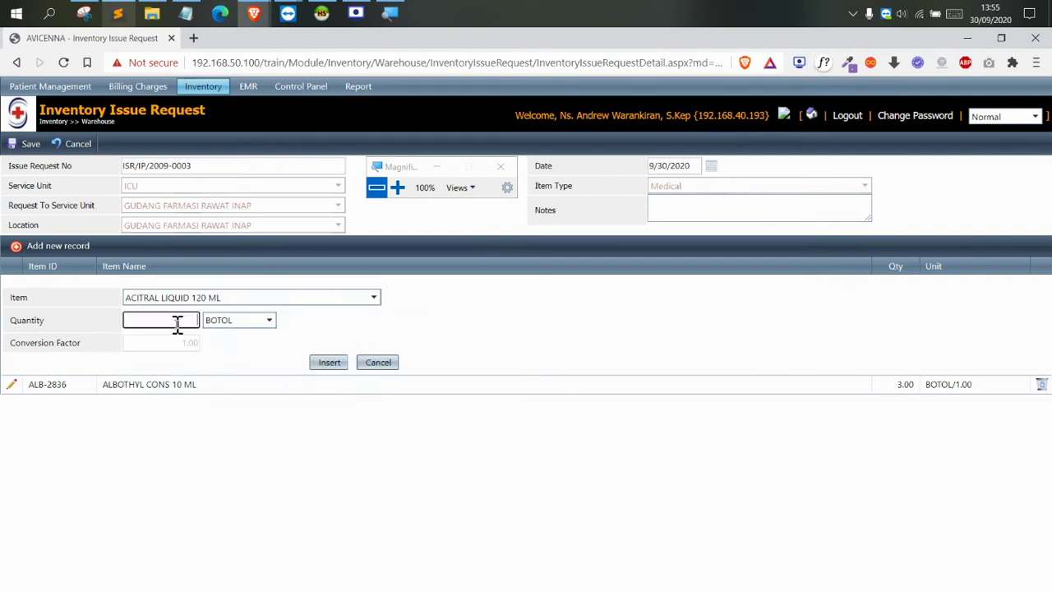
click(322, 362)
click(221, 299)
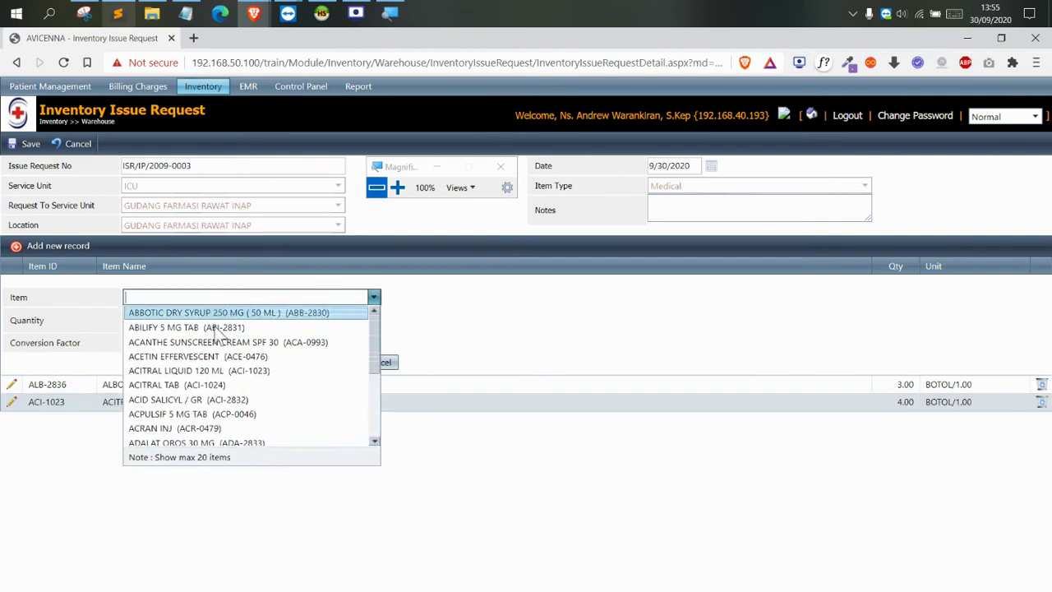
scroll(222, 404, down, 1)
click(222, 400)
click(169, 321)
text(3)
click(321, 363)
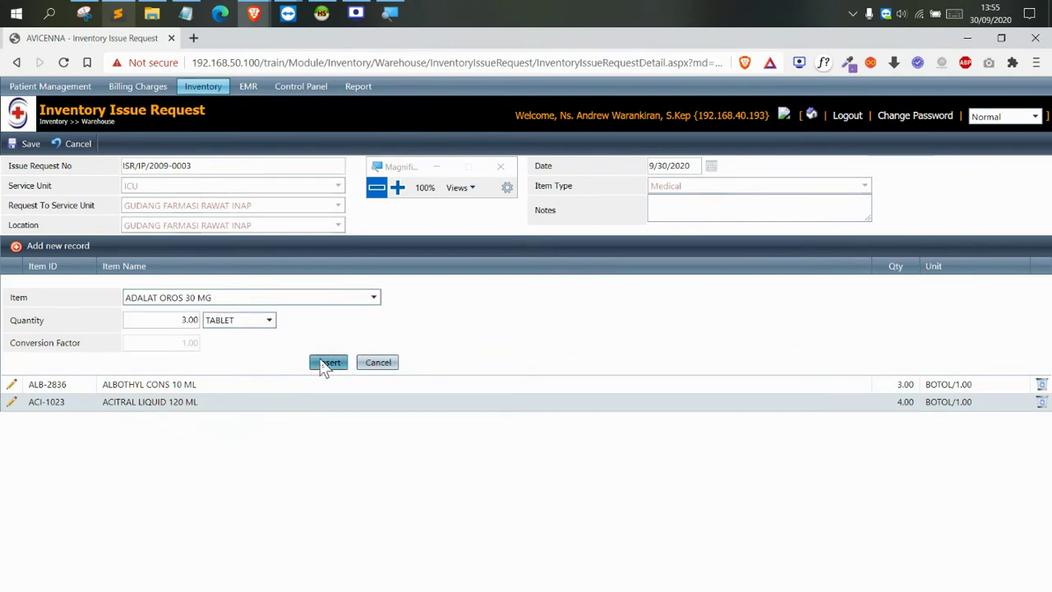
Save issue request ISR/IP/2009-0003, then approve it and confirm
click(23, 143)
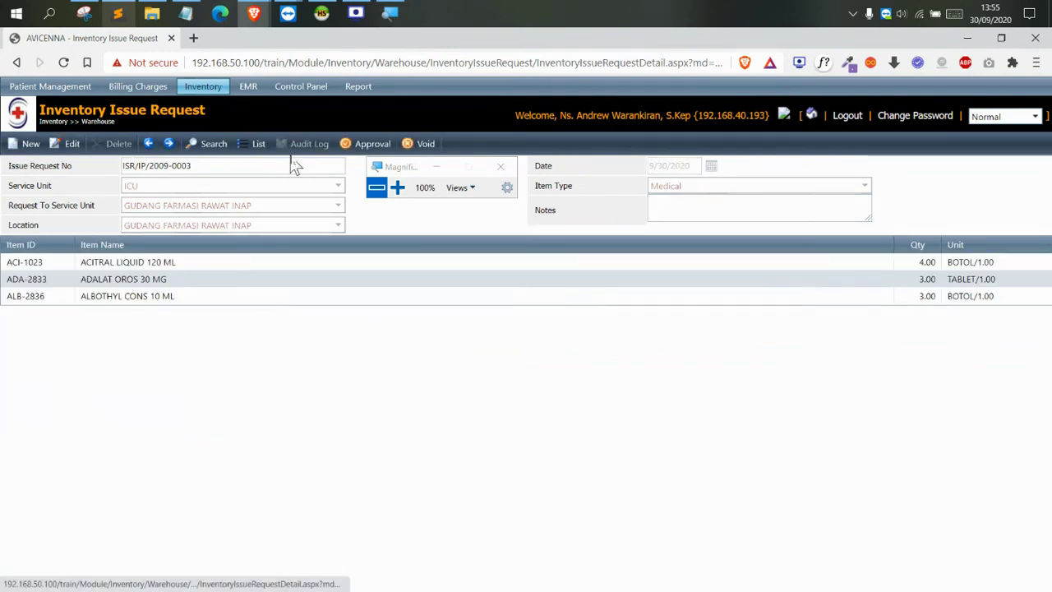
click(359, 150)
click(611, 141)
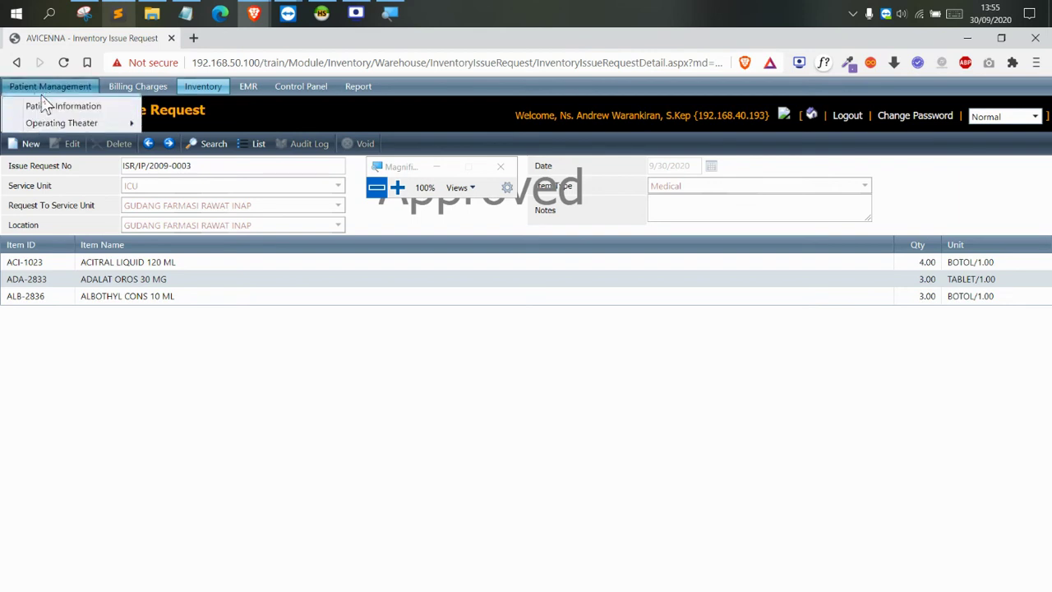
Go to Patient Management > Inpatient > Patient Discharge Plan to list the ICU patients
mouse_move(43, 98)
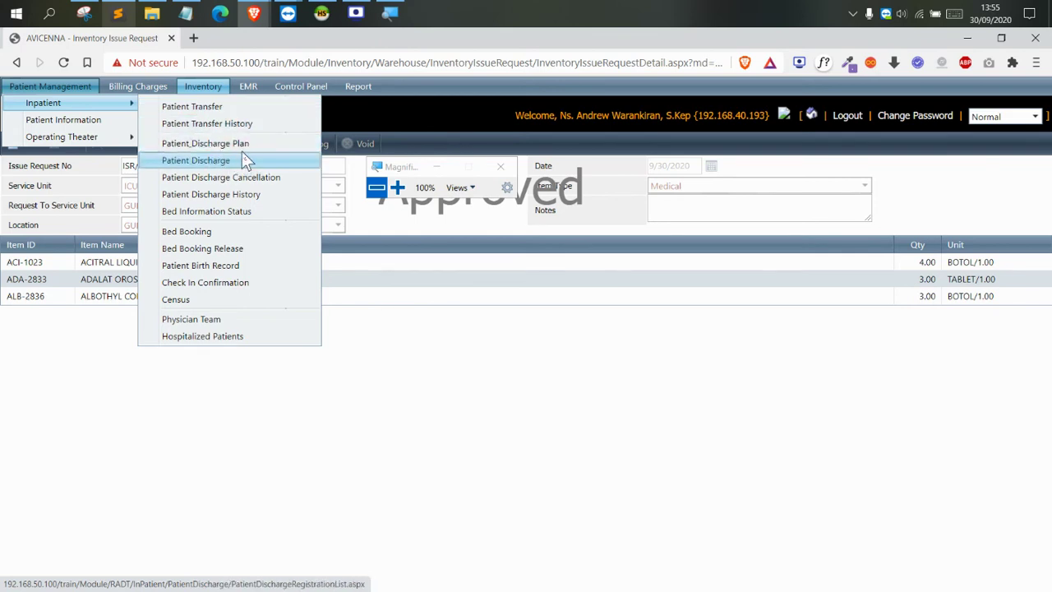
click(398, 188)
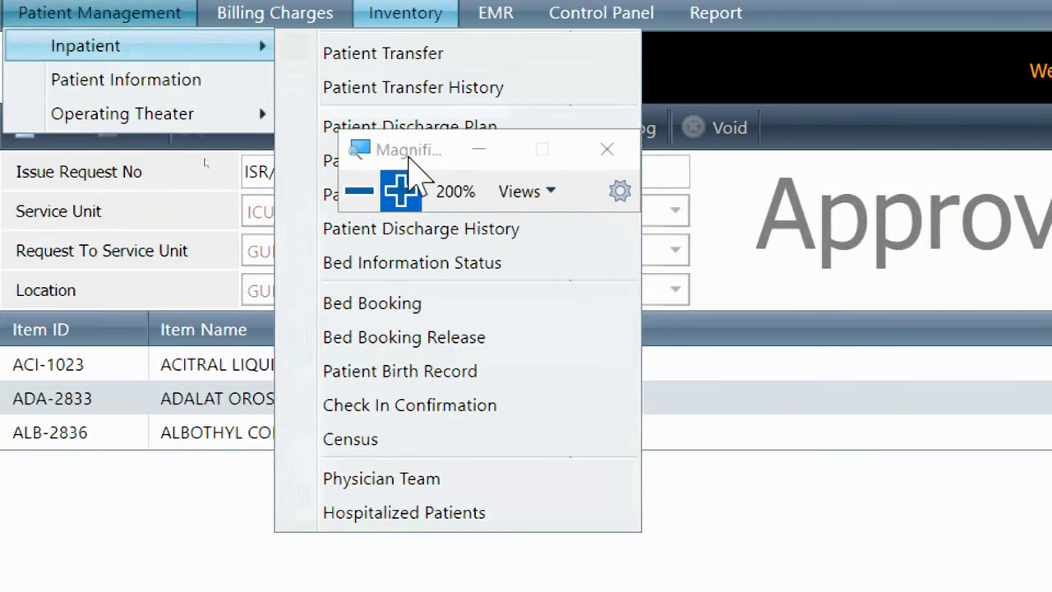
drag(408, 157, 718, 126)
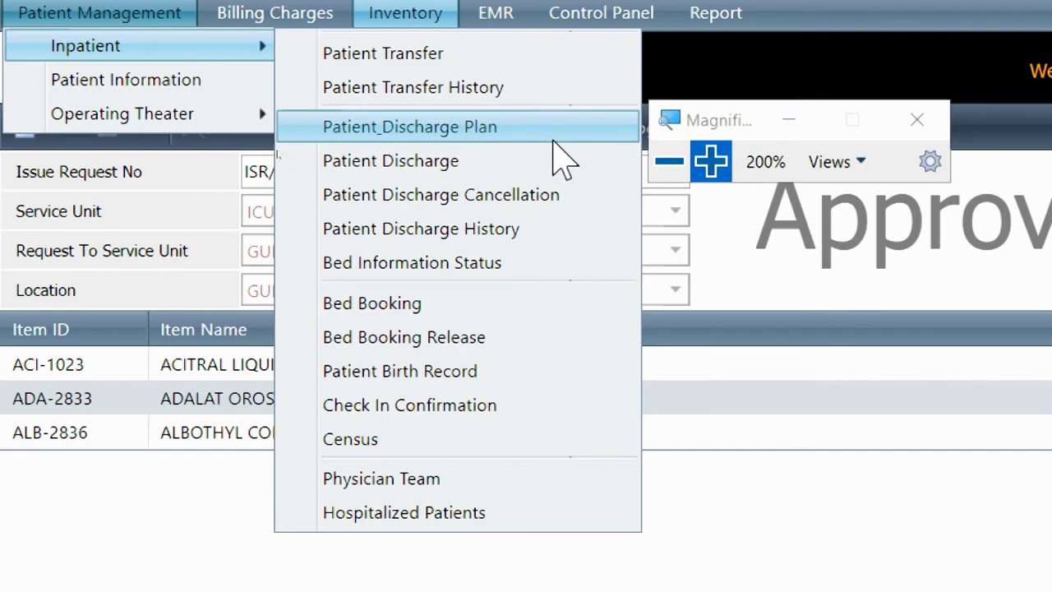
click(554, 140)
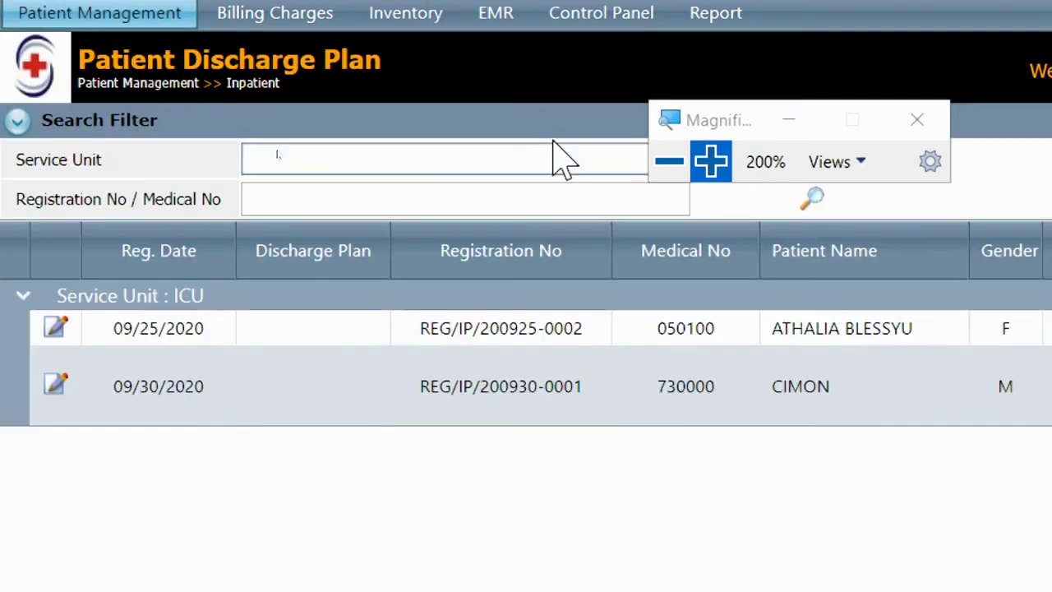
click(675, 161)
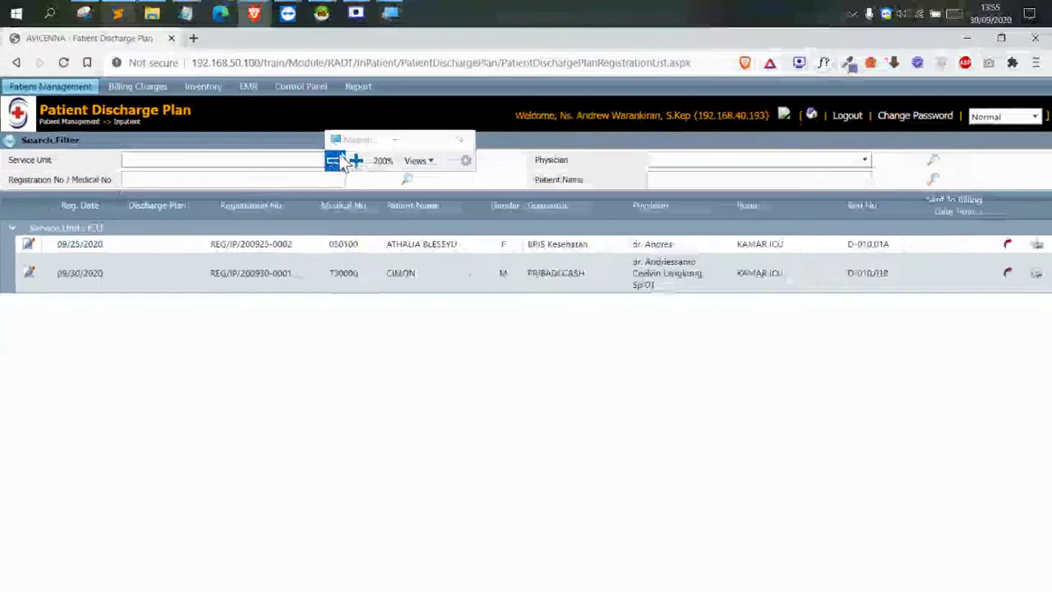
drag(387, 136, 379, 155)
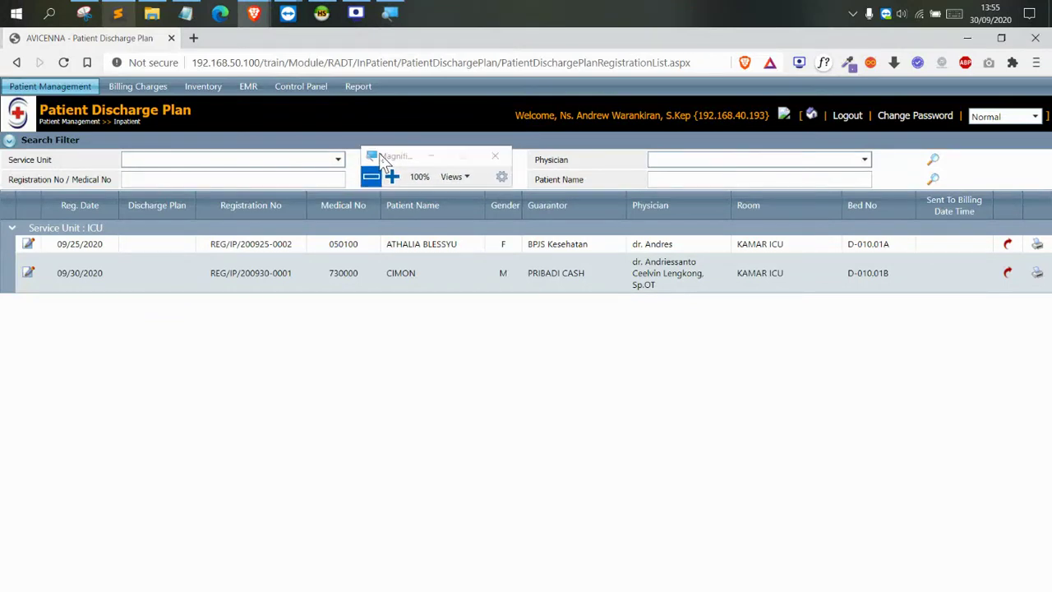
click(75, 280)
Set the 09/25/2020 ICU patient's discharge plan to 10/2/2020 at 08:00 and save it
click(31, 245)
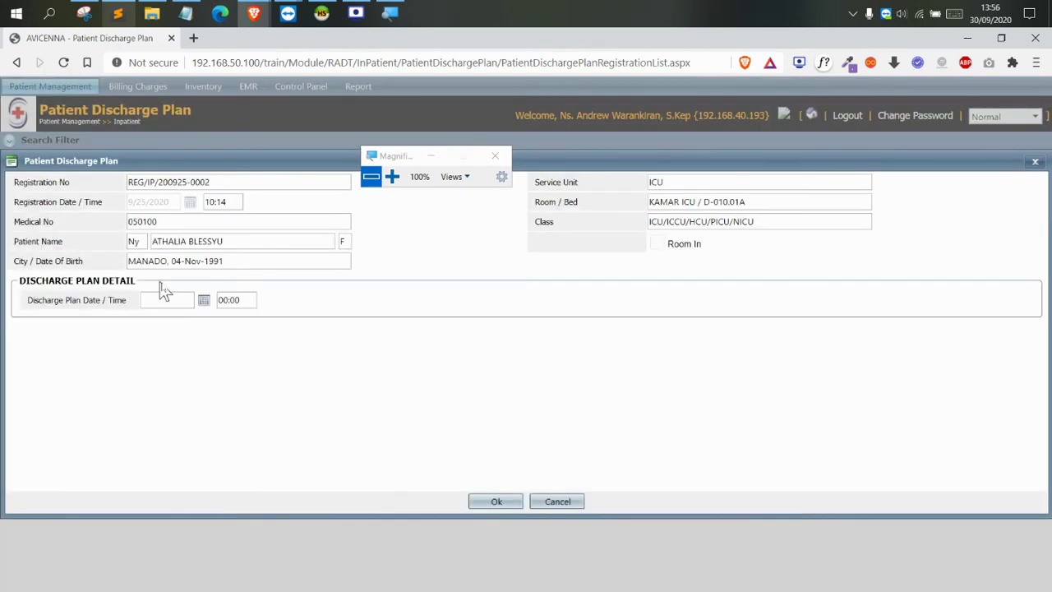
click(392, 176)
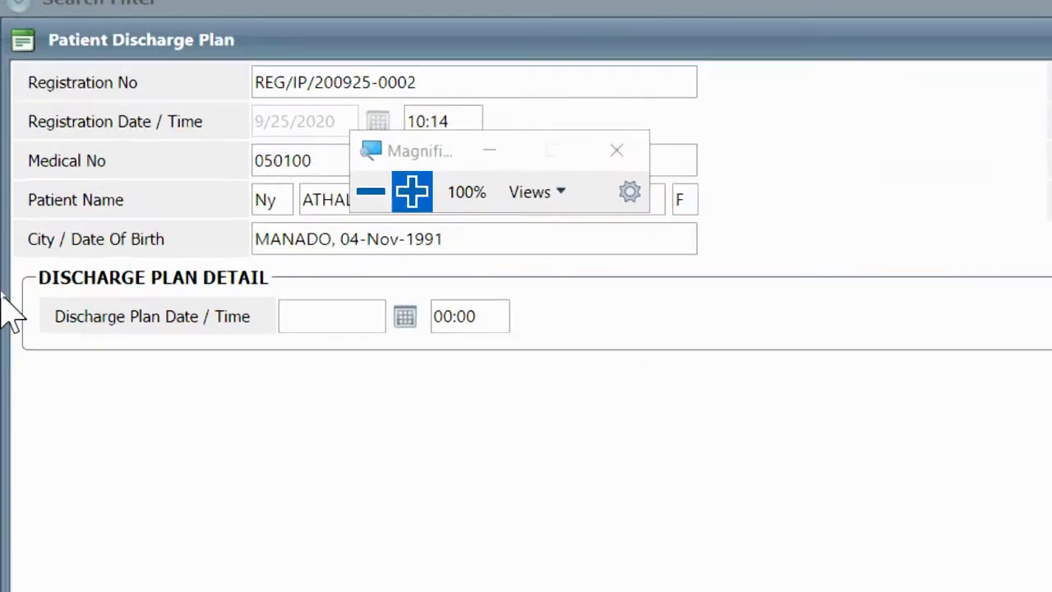
click(407, 317)
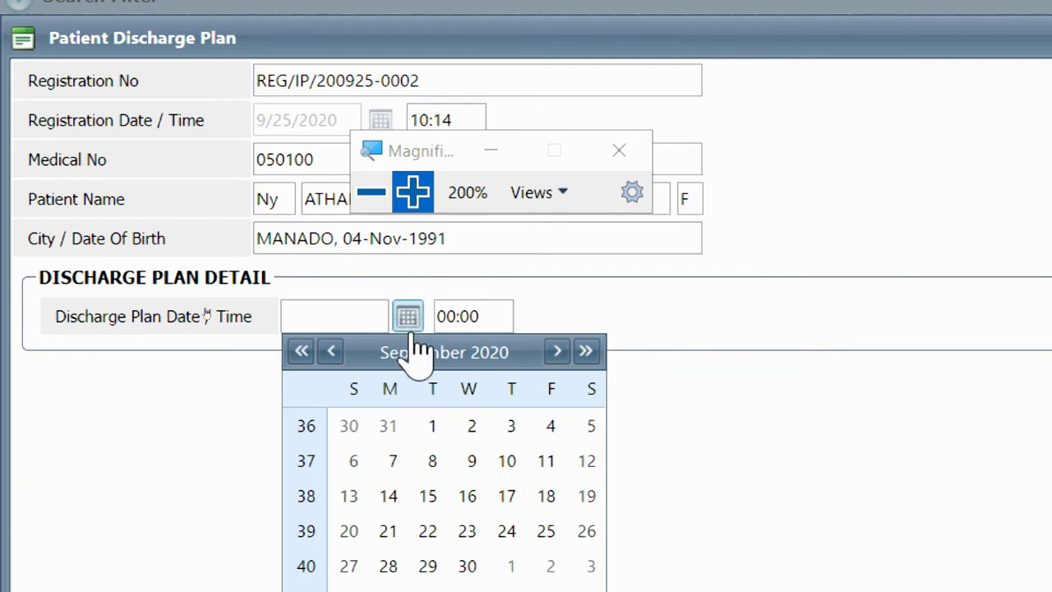
click(513, 566)
click(408, 314)
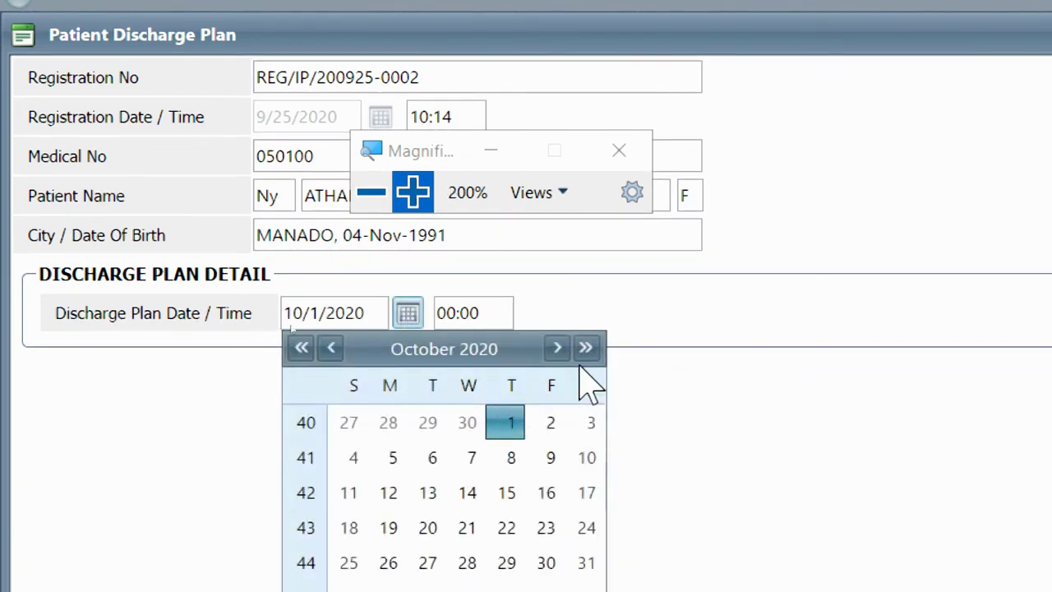
click(552, 424)
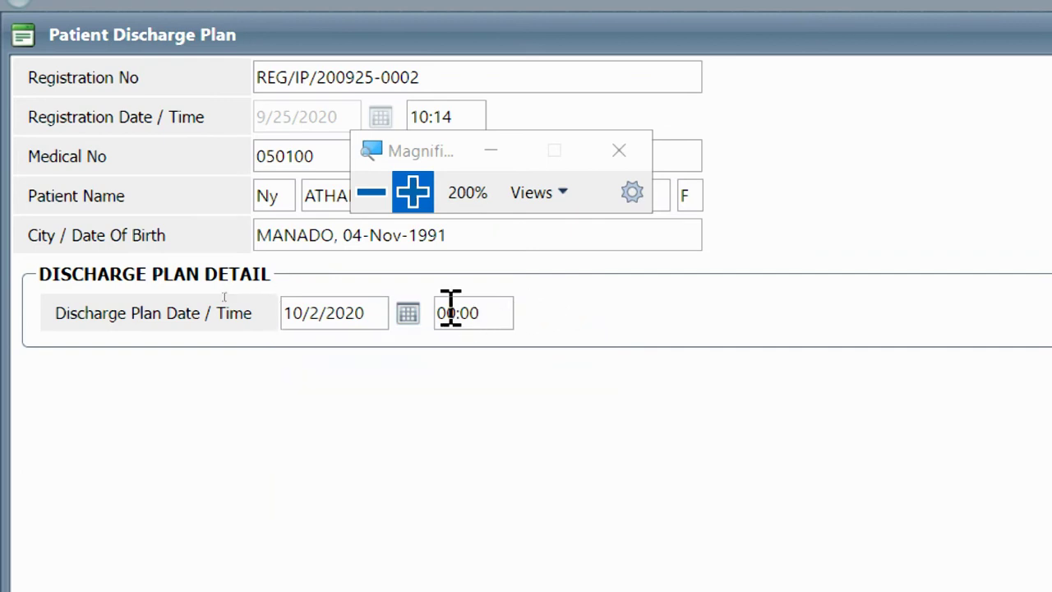
click(372, 192)
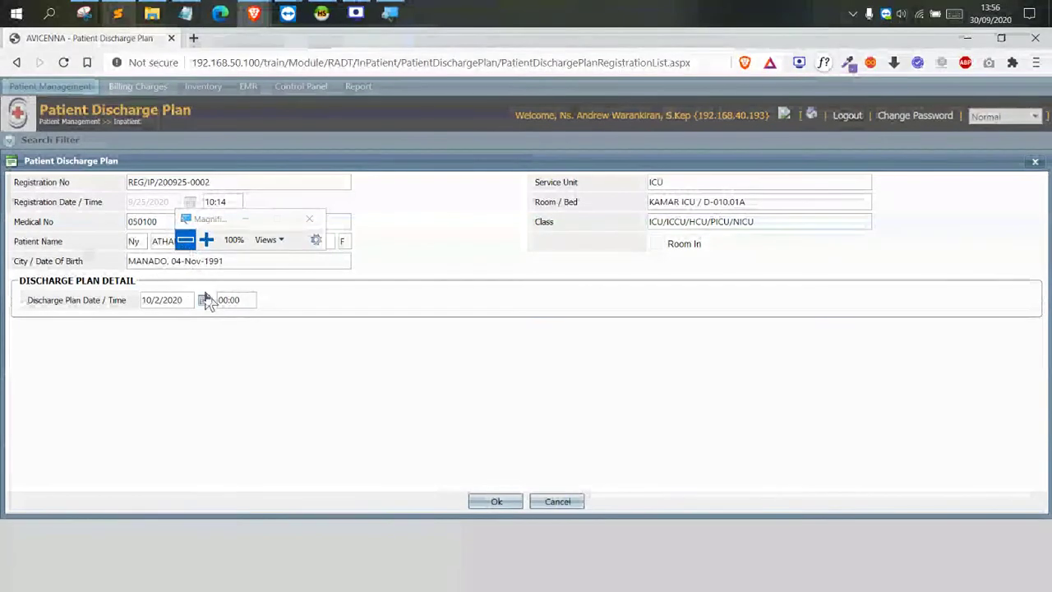
click(221, 299)
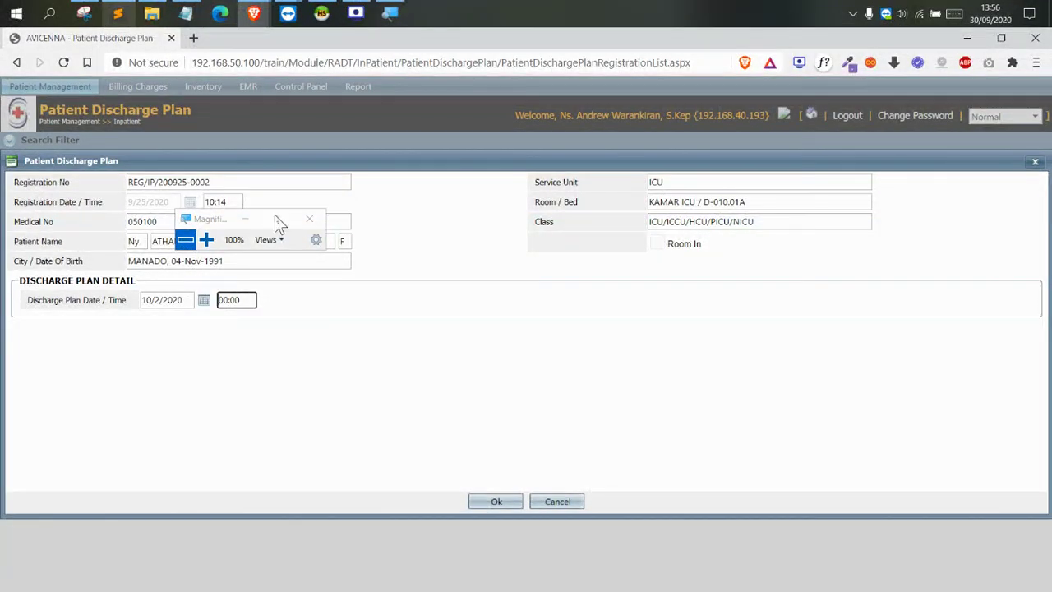
text(08)
click(206, 239)
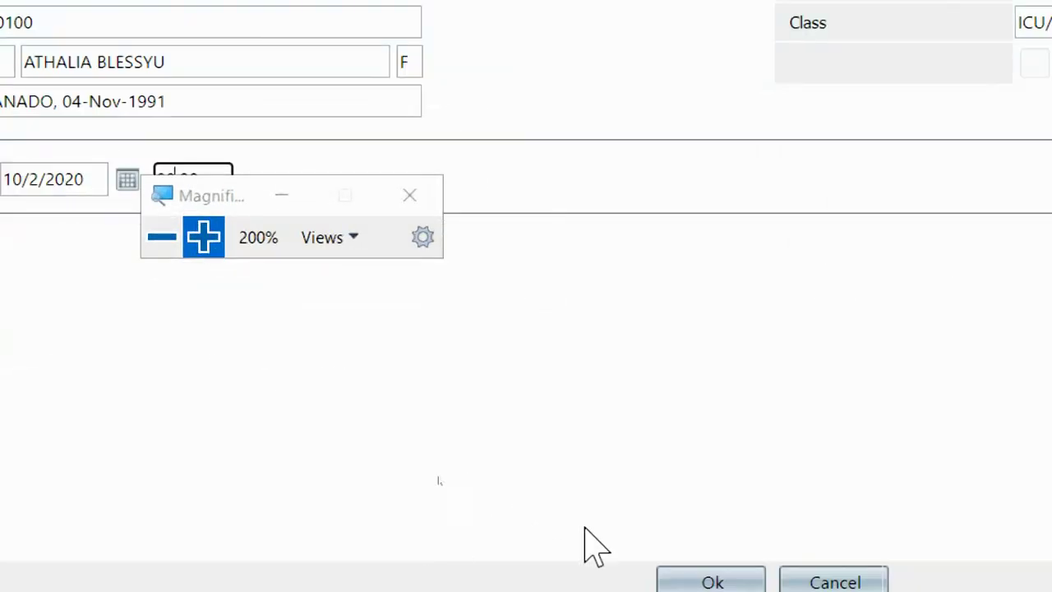
click(708, 572)
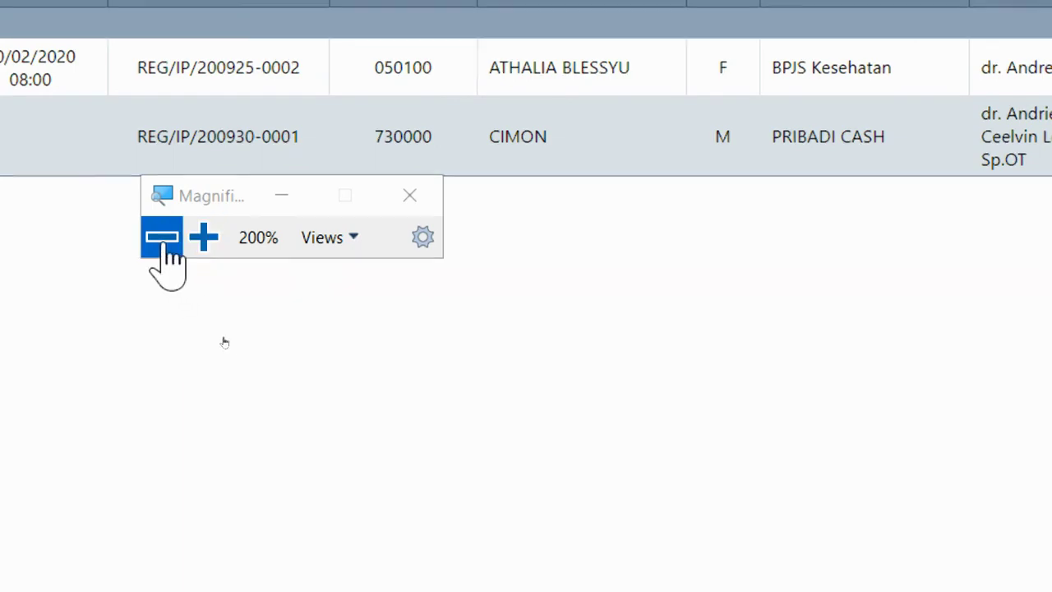
click(161, 238)
drag(342, 226, 395, 165)
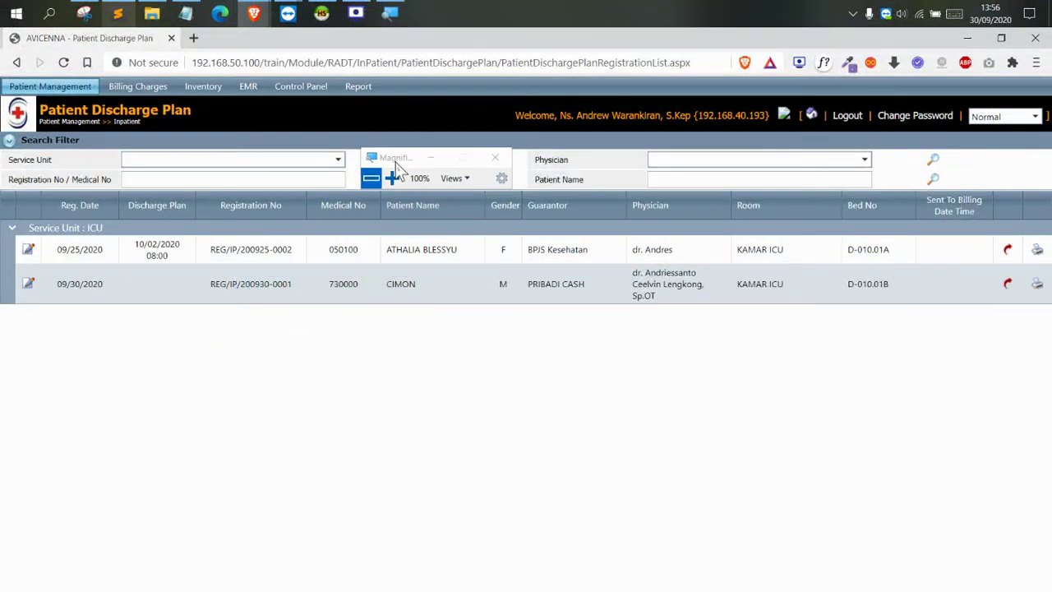
click(393, 179)
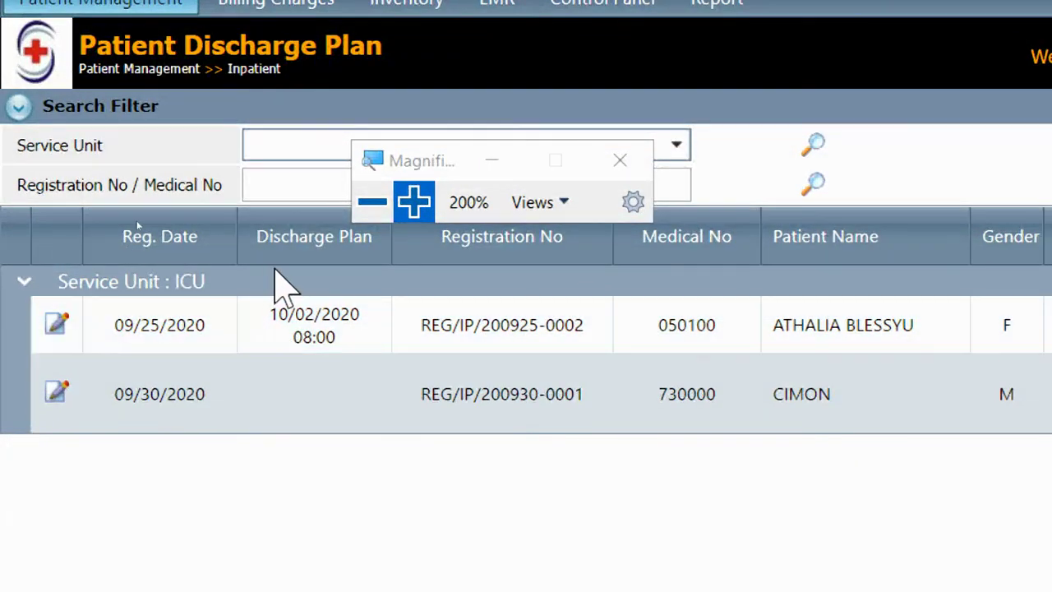
drag(270, 312, 343, 345)
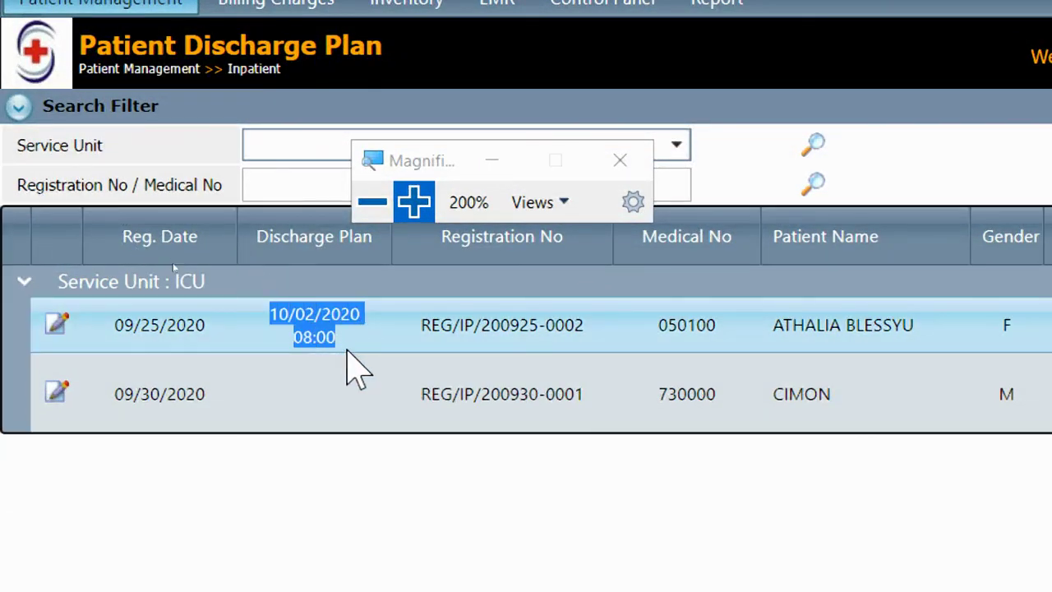
click(320, 391)
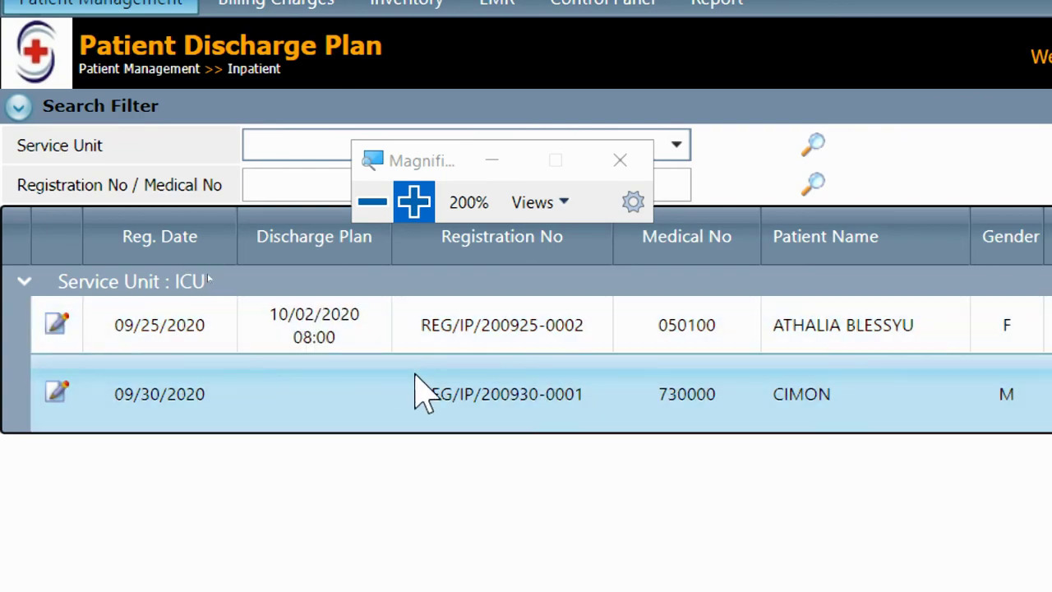
click(372, 203)
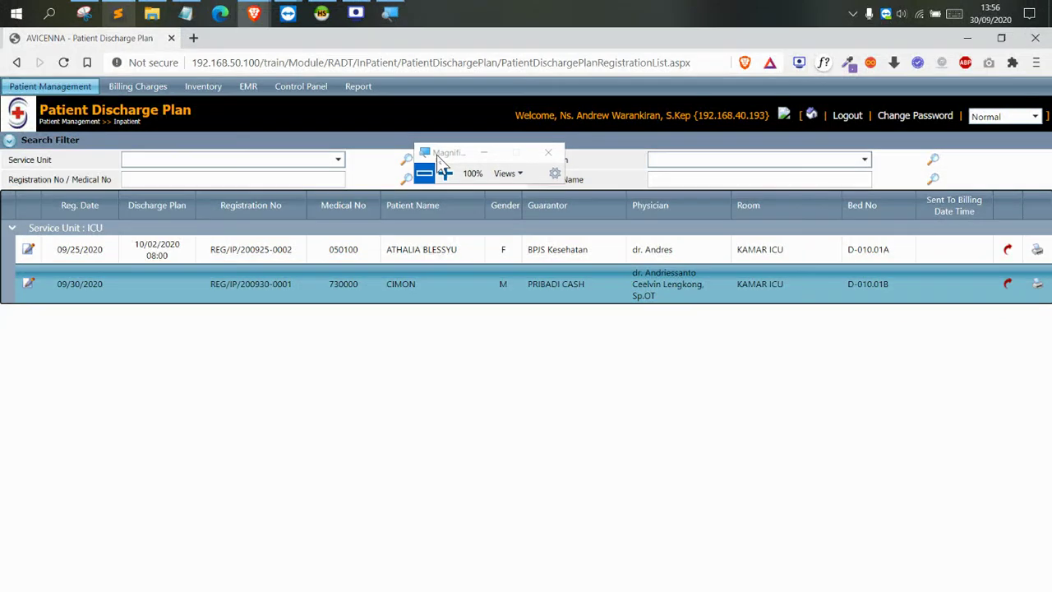
drag(418, 146, 392, 160)
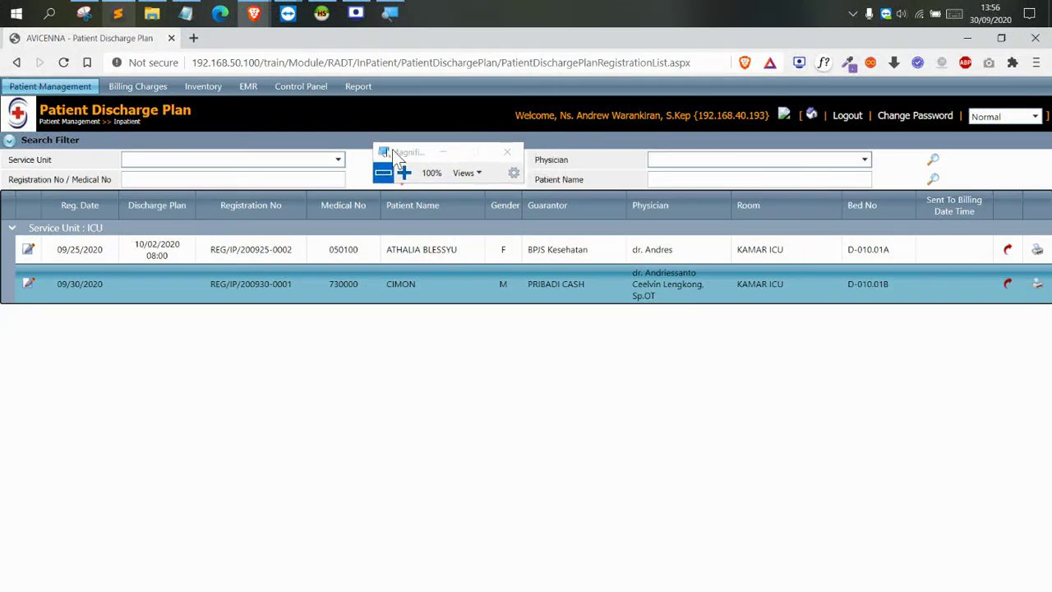
mouse_move(70, 93)
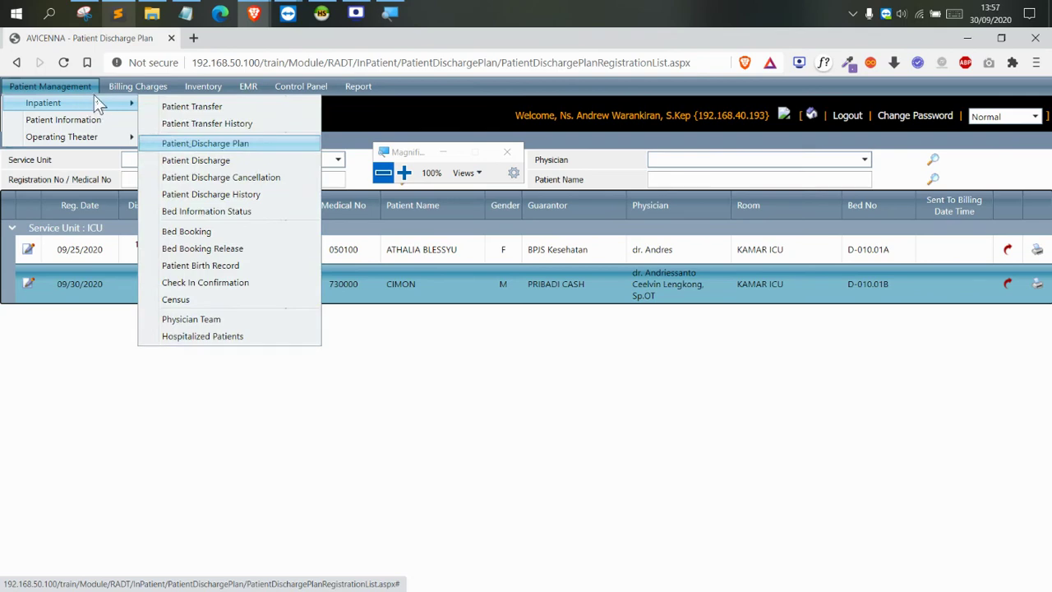
Open Patient Discharge and the discharge form for the bed D-010.01A ICU patient
click(404, 173)
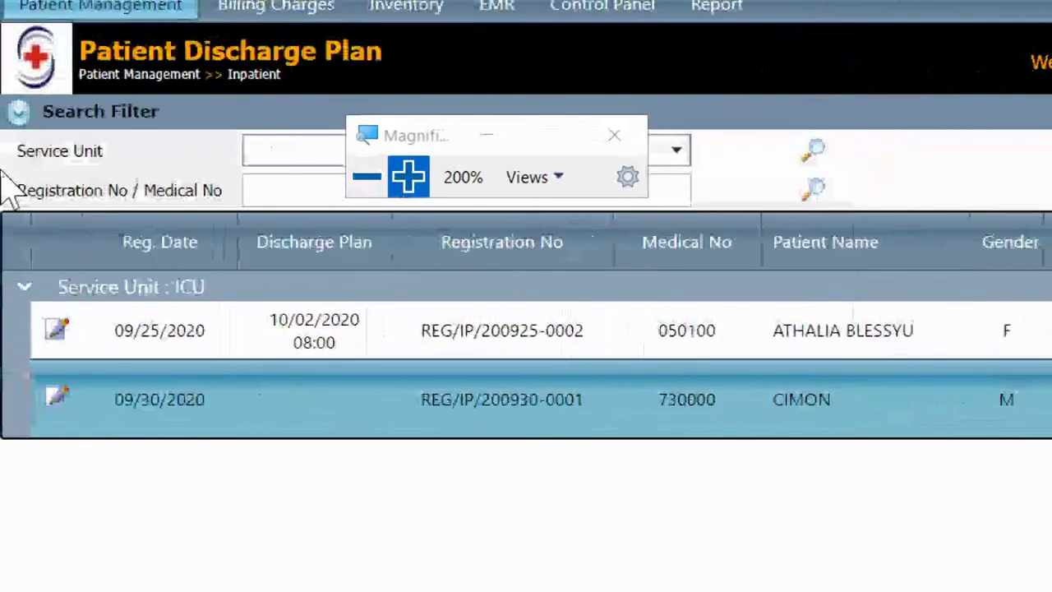
drag(430, 131, 731, 70)
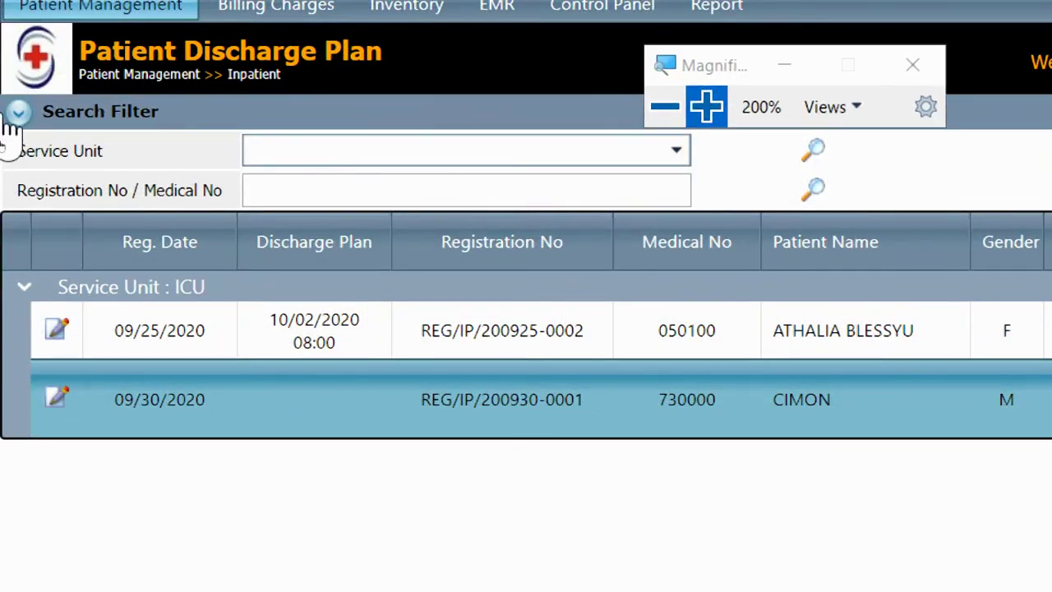
mouse_move(52, 26)
mouse_move(82, 46)
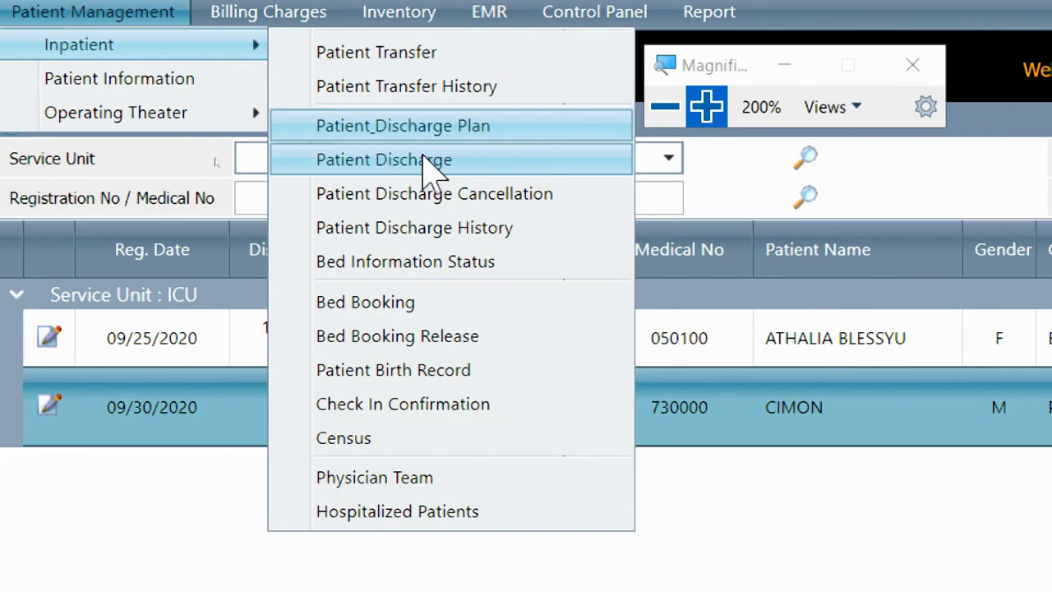
click(428, 165)
click(667, 107)
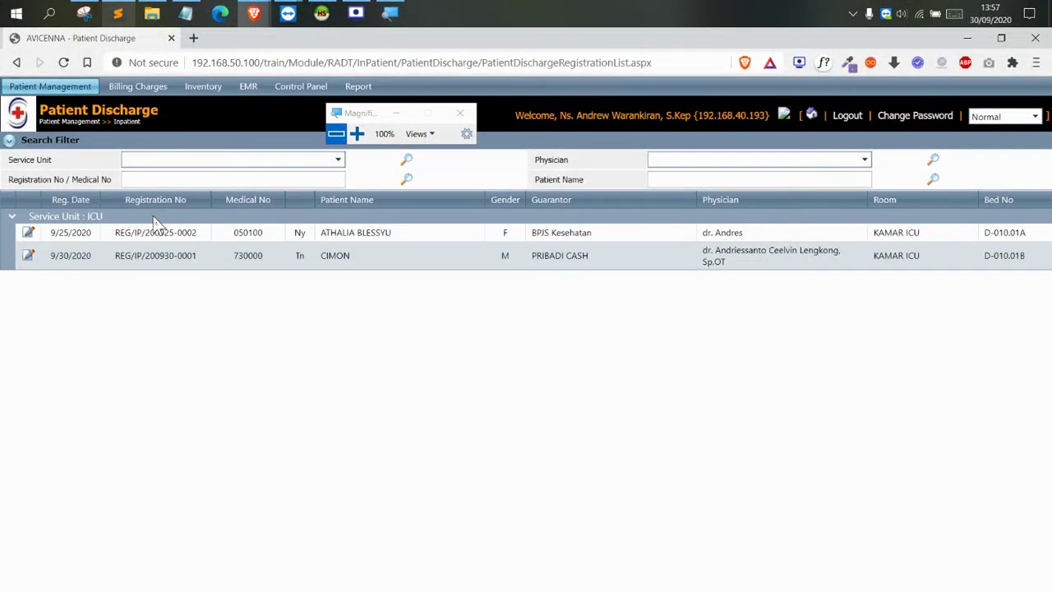
click(29, 236)
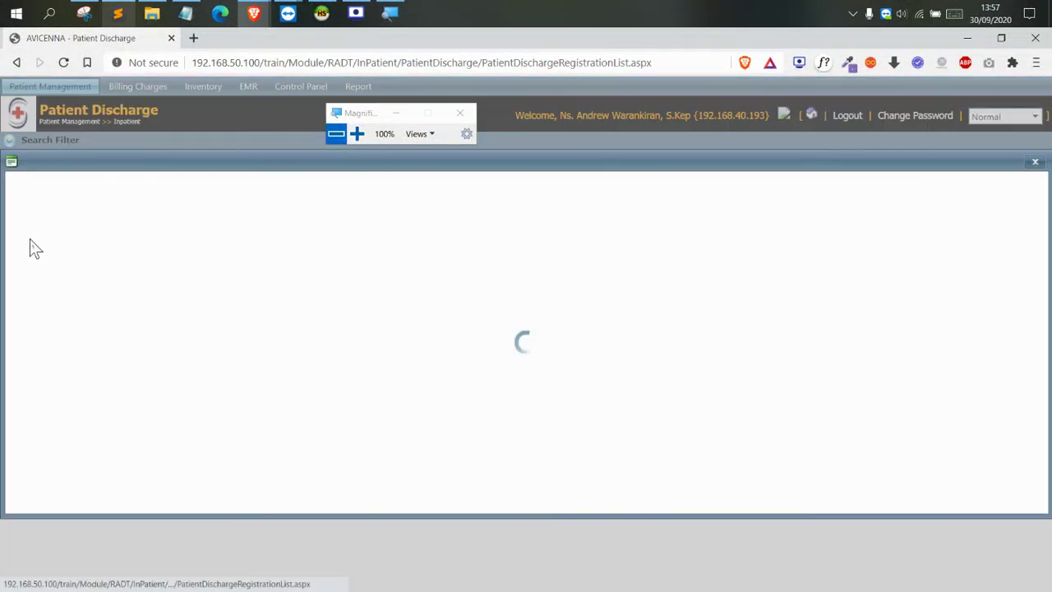
Choose discharge method ATAS PERSETUJUAN and discharge condition MEMBAIK
click(358, 134)
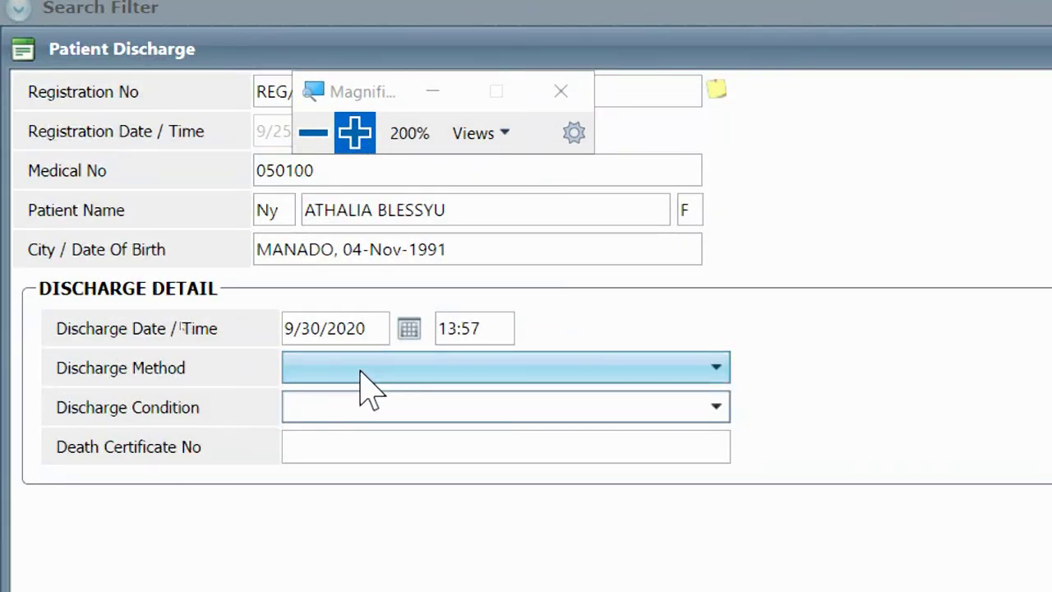
click(361, 371)
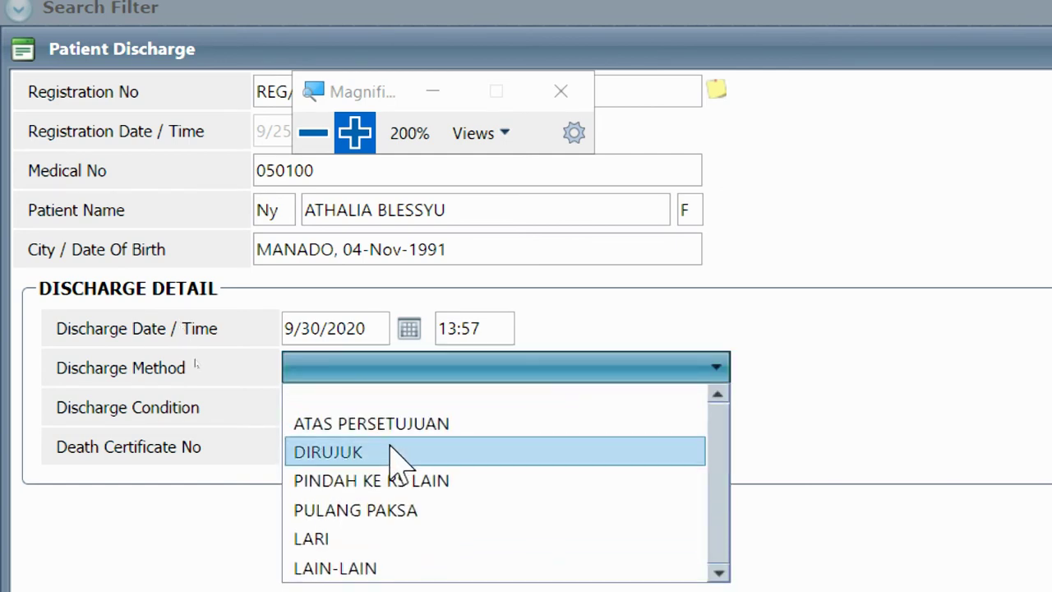
click(378, 434)
click(364, 408)
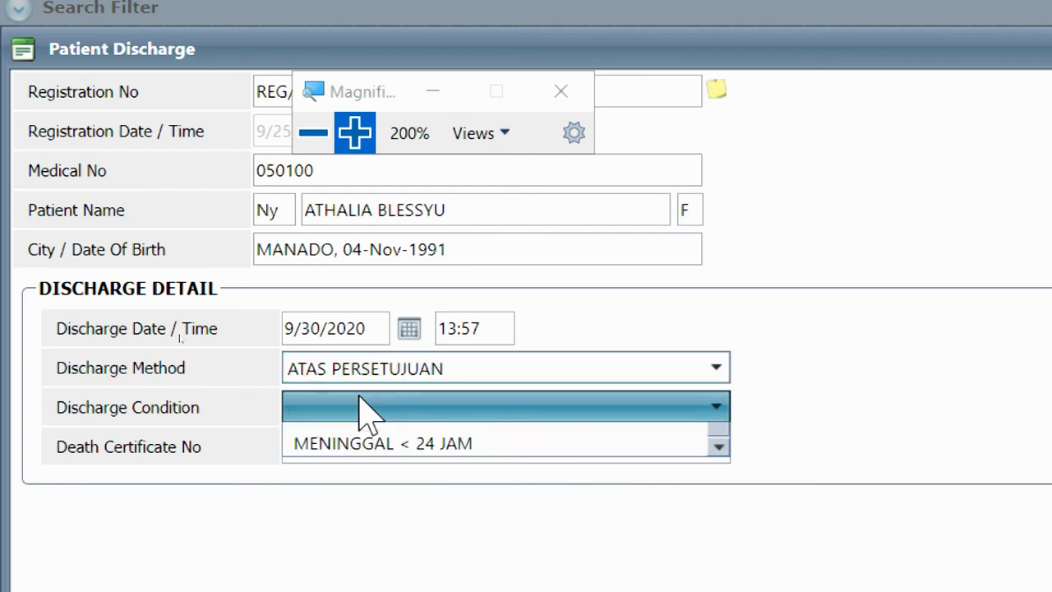
click(369, 493)
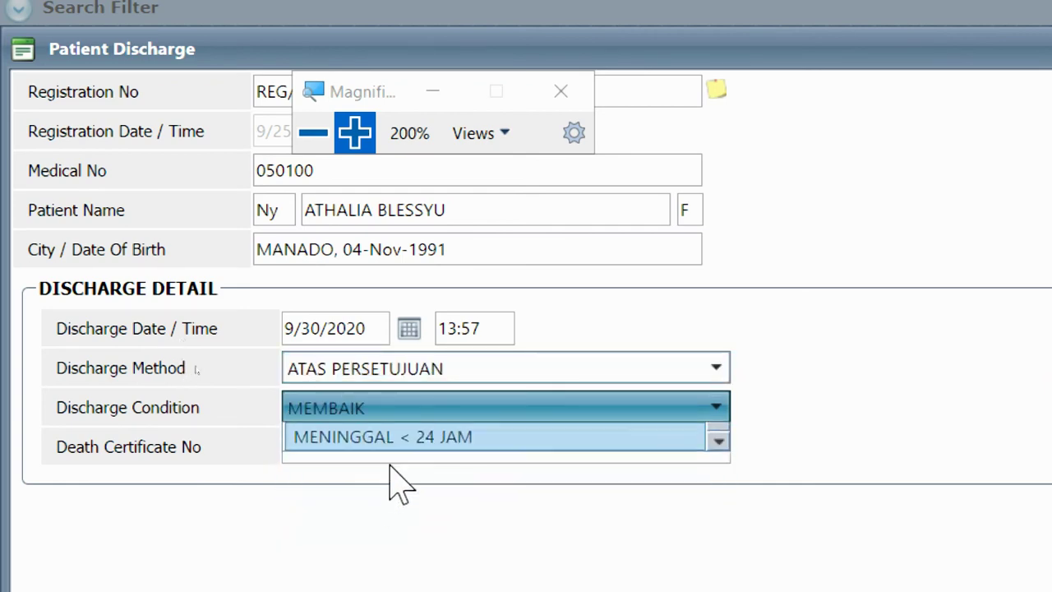
click(313, 133)
click(257, 131)
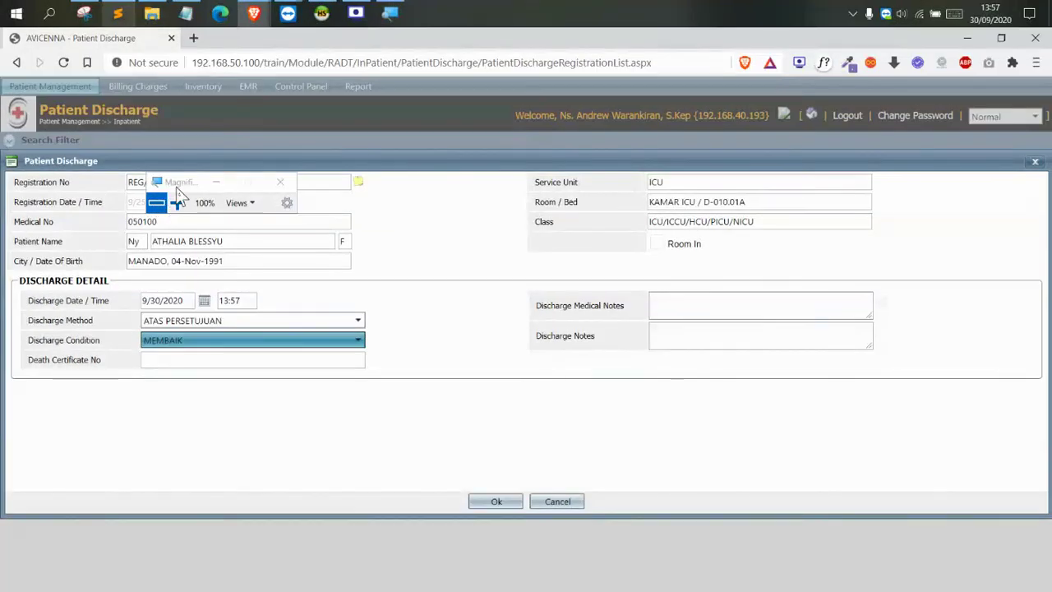
Enter the medical note 'Minggu depan checkup kembali' and save the discharge
drag(179, 193, 879, 229)
click(883, 223)
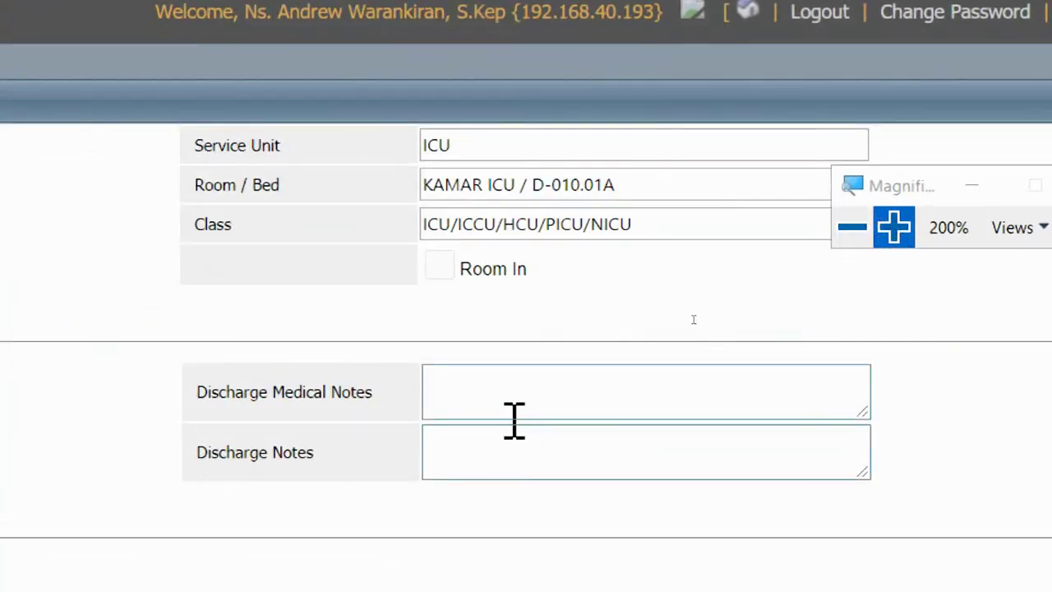
click(702, 297)
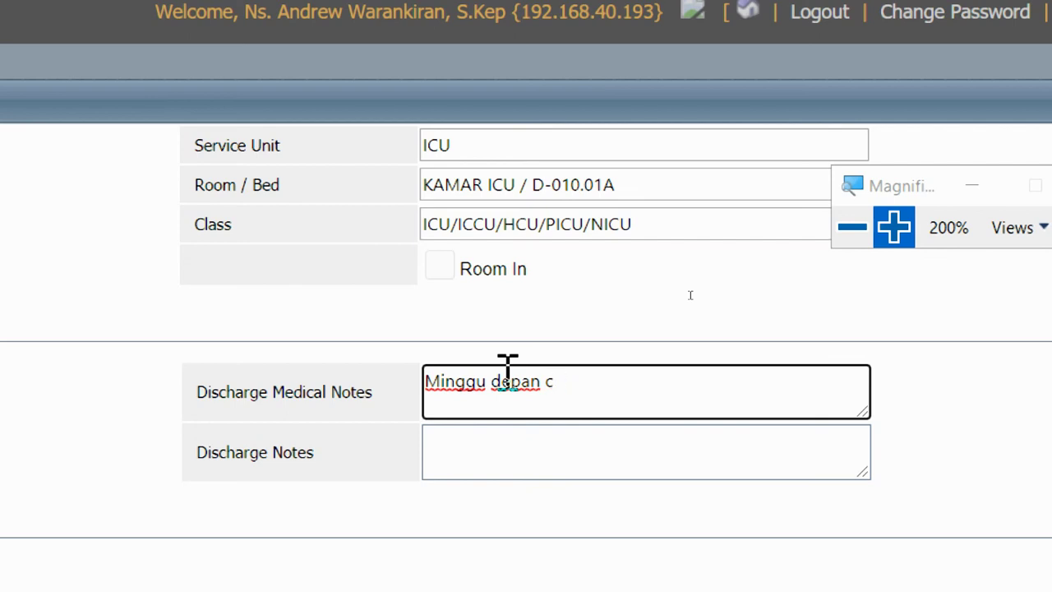
text(heckup kema)
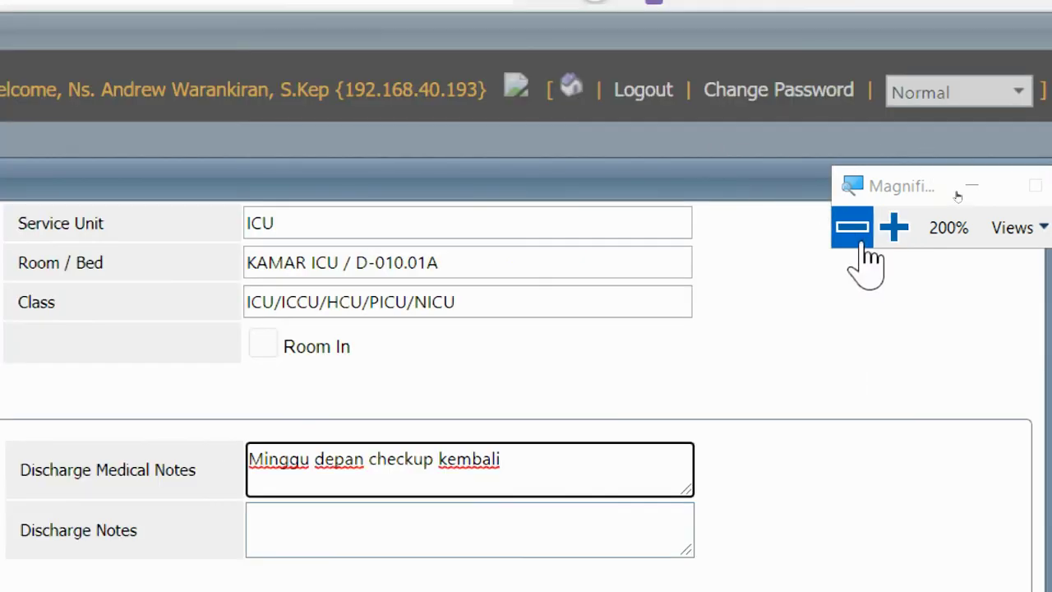
click(862, 244)
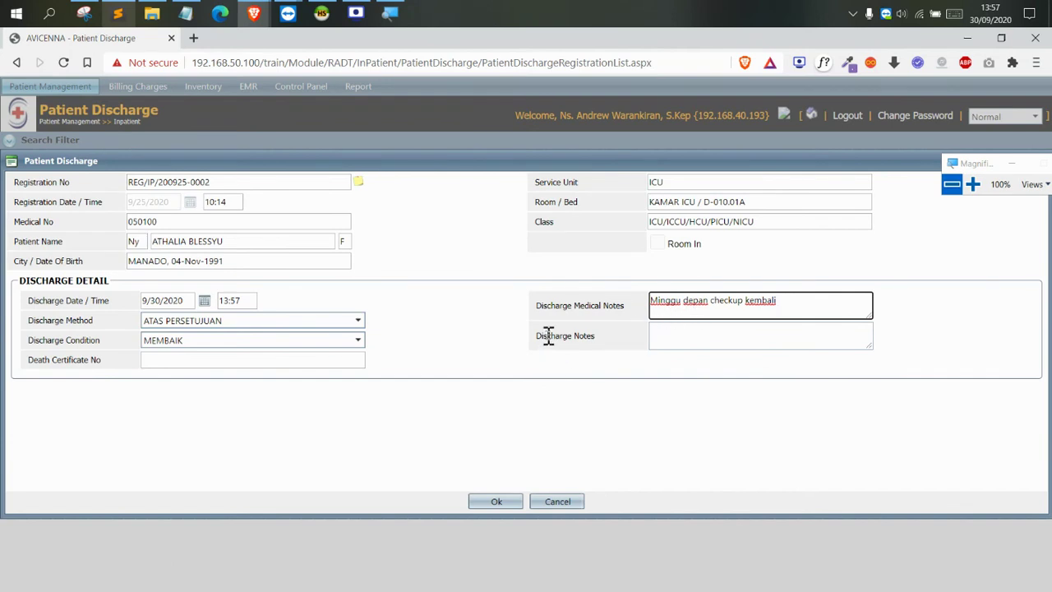
drag(548, 336, 594, 336)
click(669, 335)
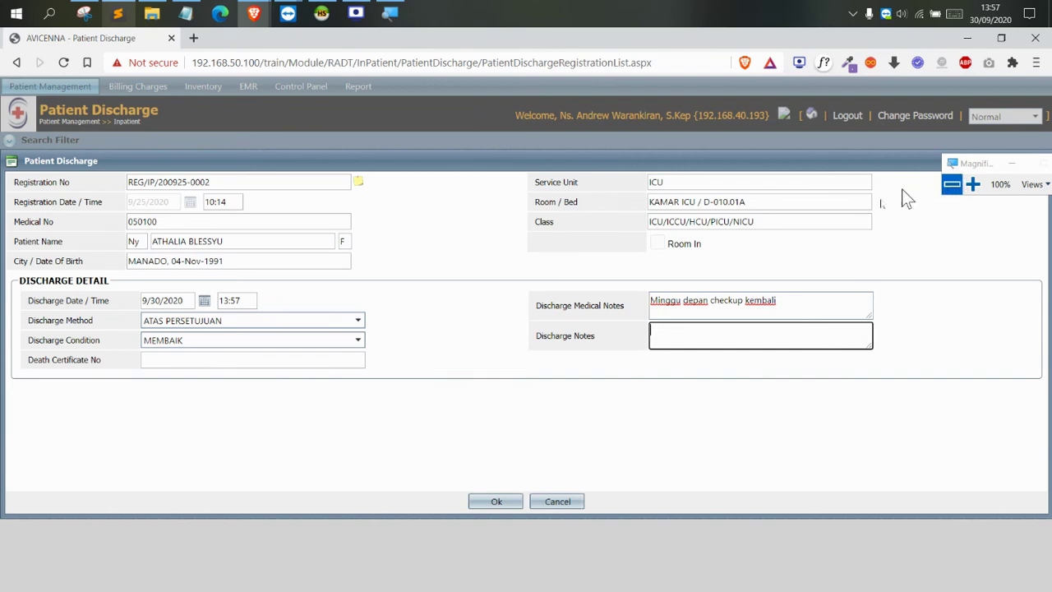
click(498, 501)
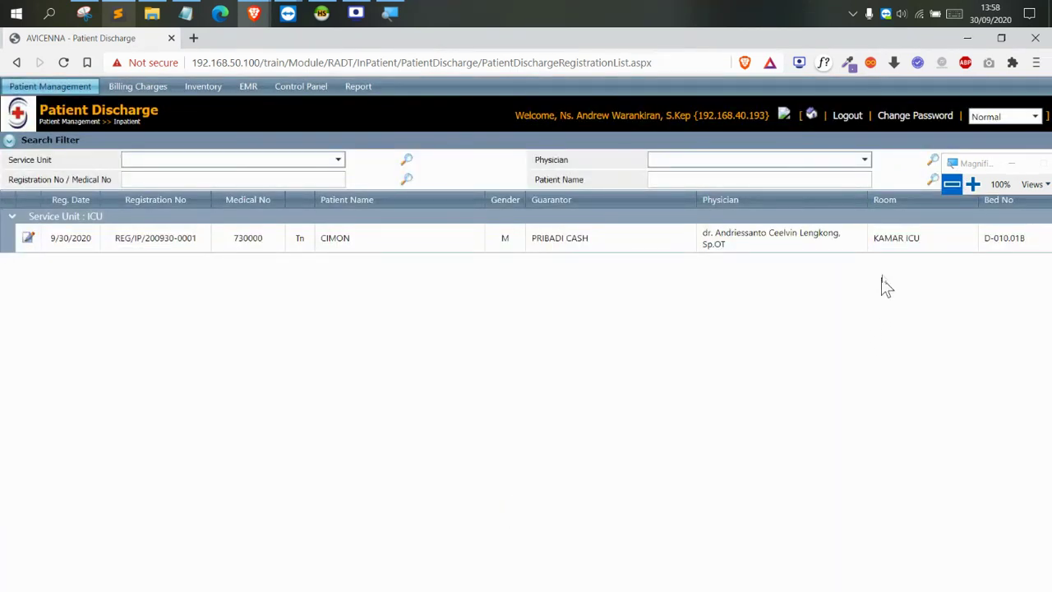
Confirm only the 9/30/2020 patient in bed D-010.01B remains on the discharge list
drag(984, 163, 589, 229)
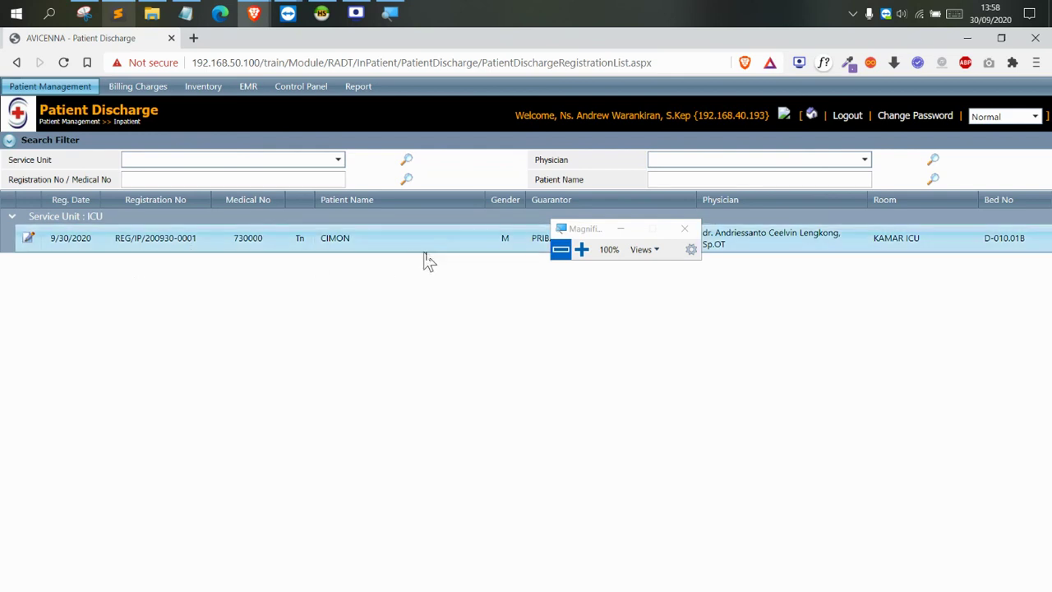
drag(592, 229, 361, 123)
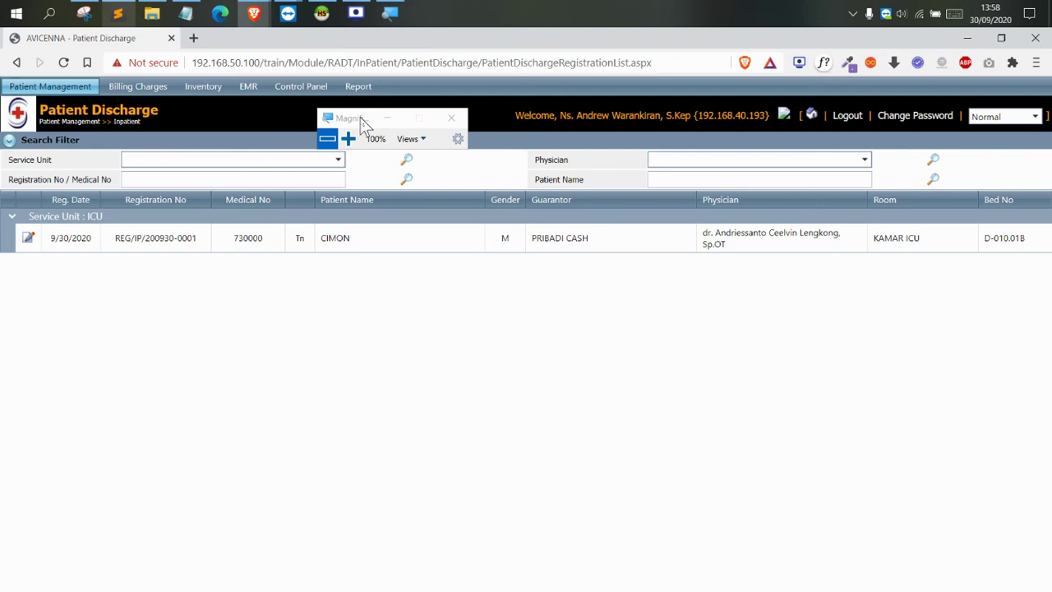
drag(359, 116, 447, 139)
double_click(350, 253)
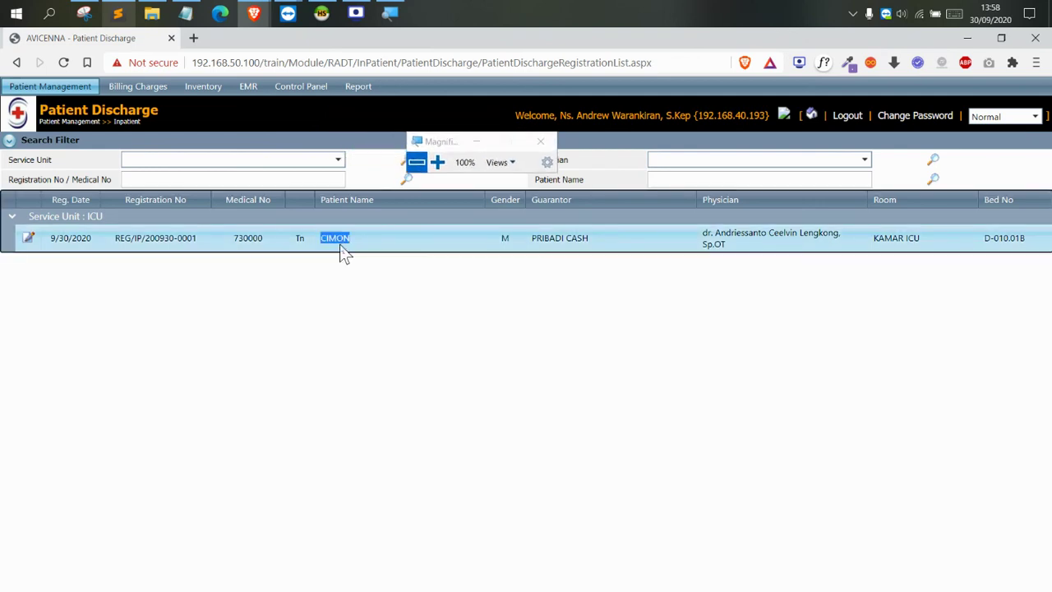
click(386, 172)
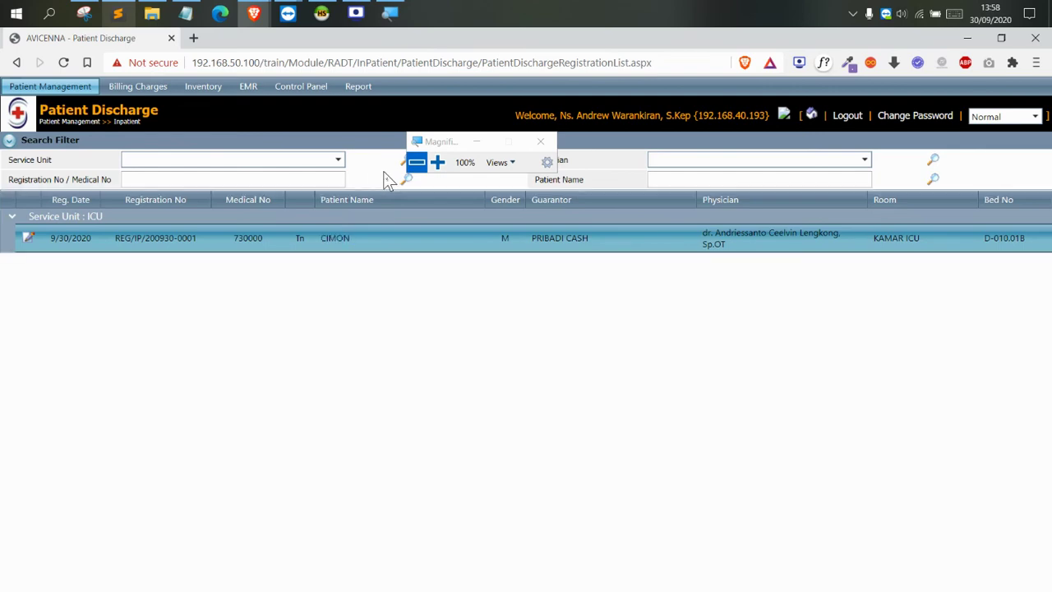
click(429, 169)
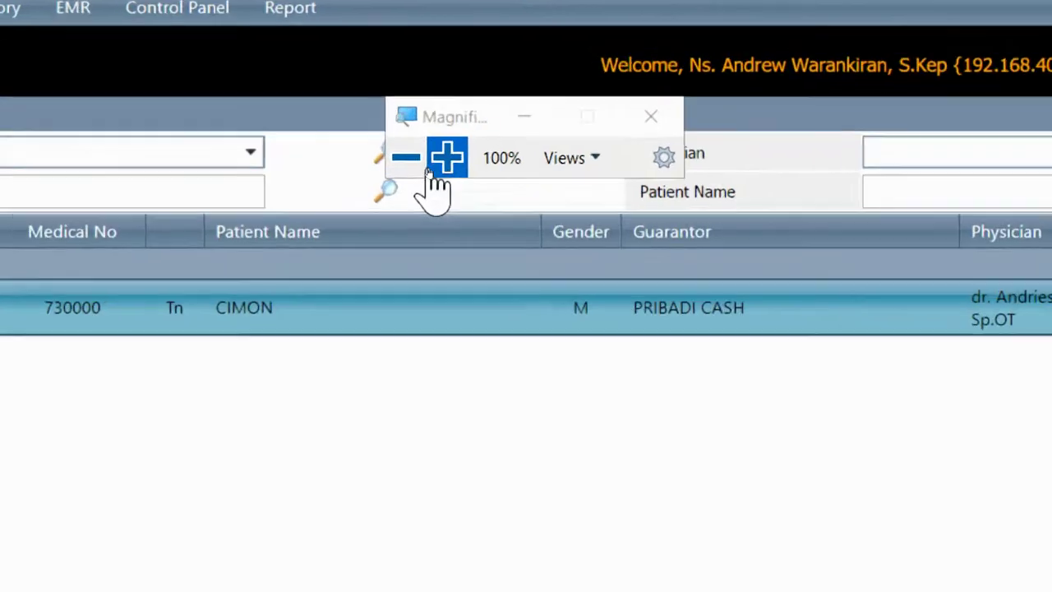
Open Patient Discharge Cancellation and review the discharged patient and recording user
mouse_move(18, 100)
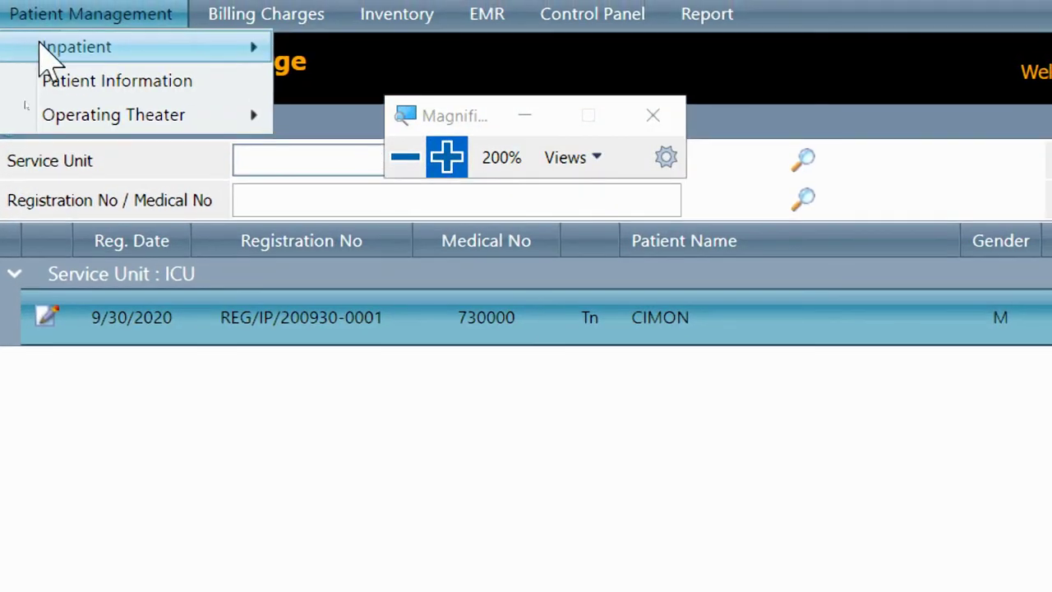
mouse_move(123, 35)
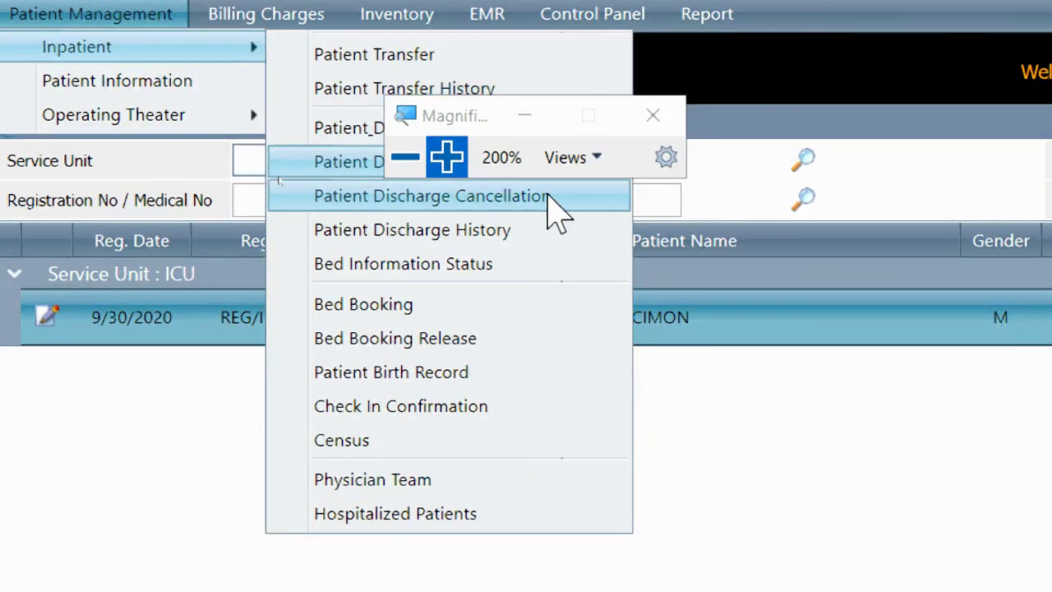
click(549, 201)
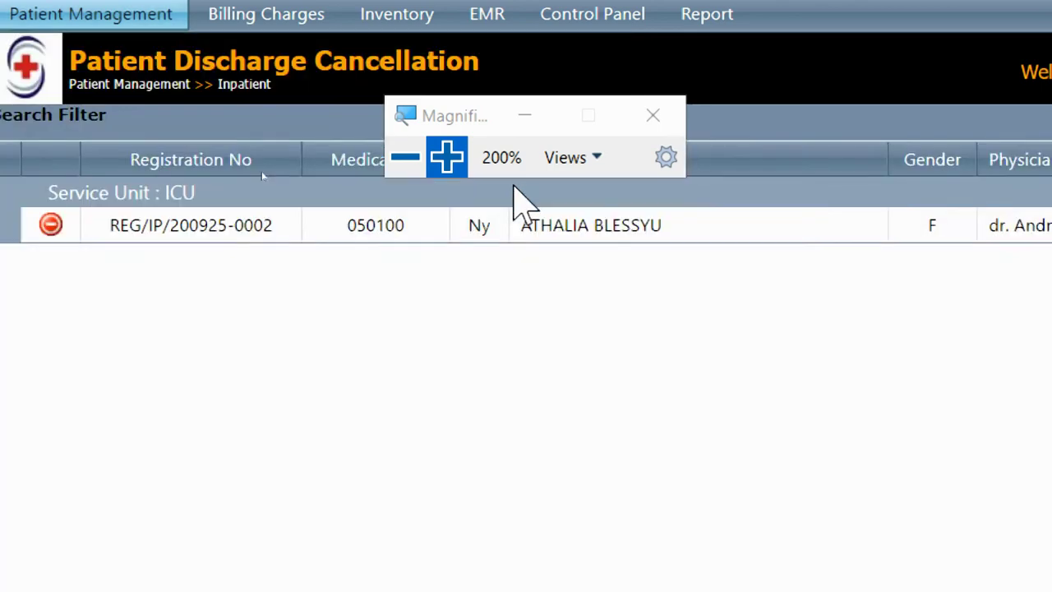
click(404, 156)
drag(231, 146, 363, 130)
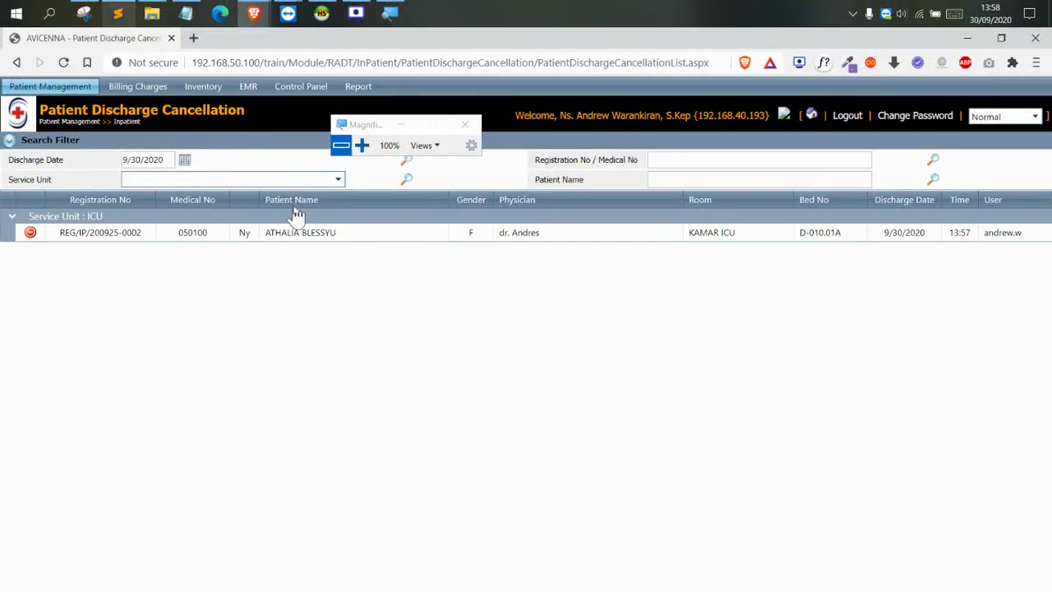
drag(261, 232, 320, 234)
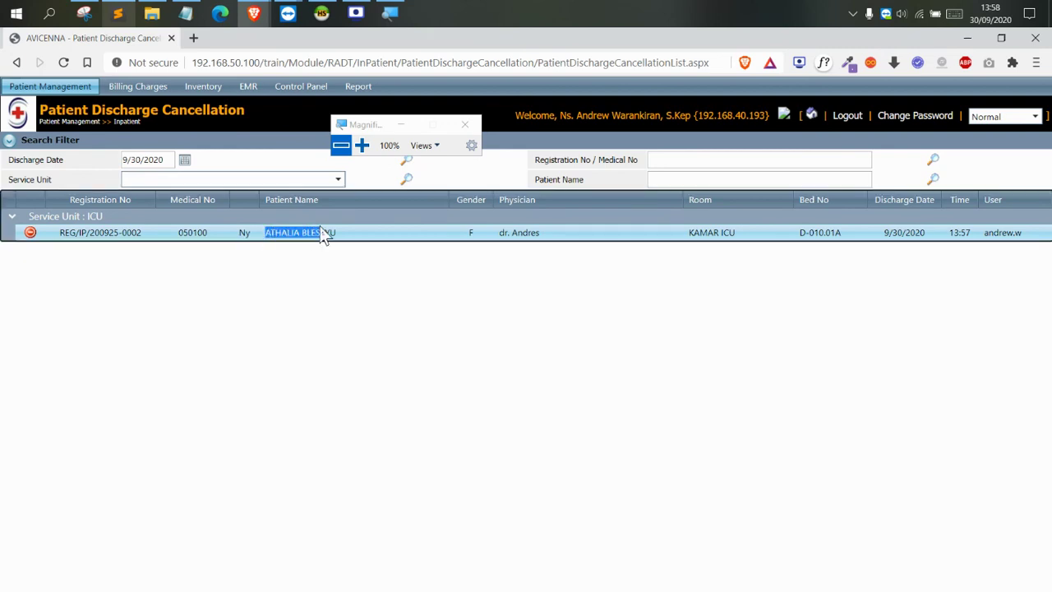
drag(982, 239, 1039, 238)
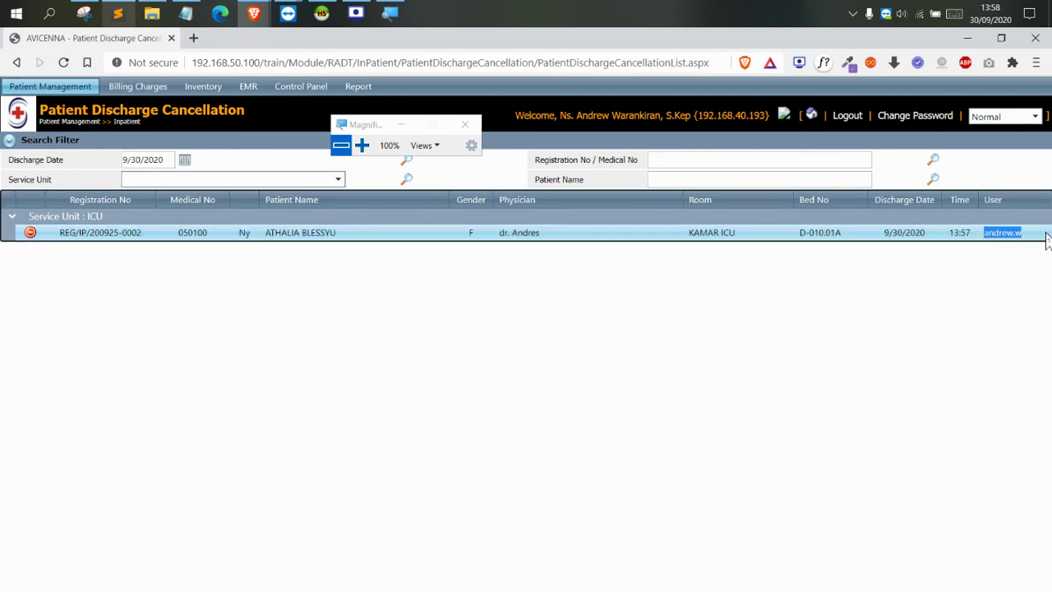
click(256, 274)
Cancel the listed patient's discharge and confirm the cancellation
click(361, 146)
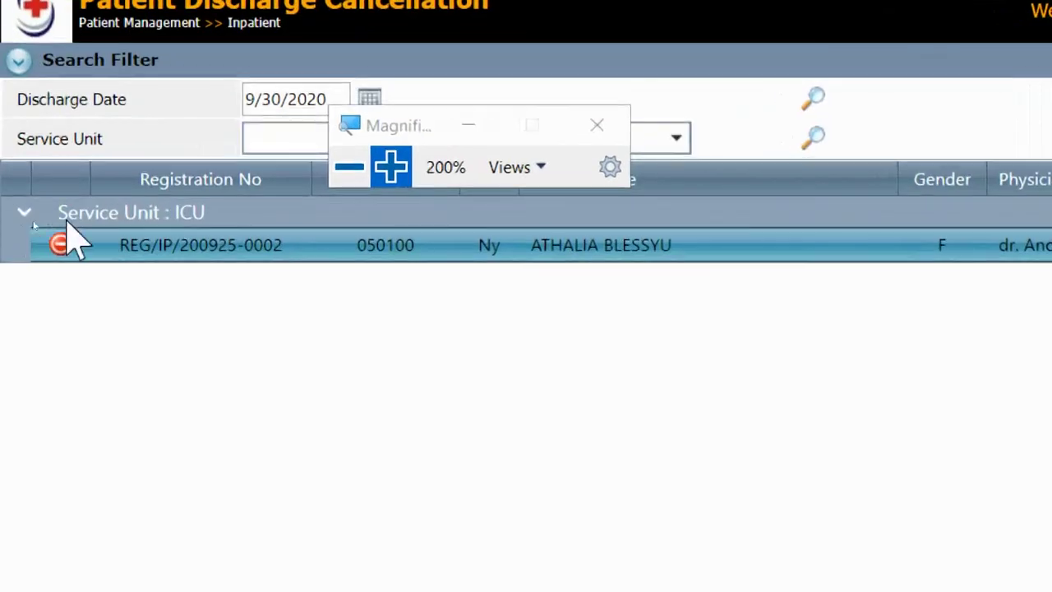
click(63, 244)
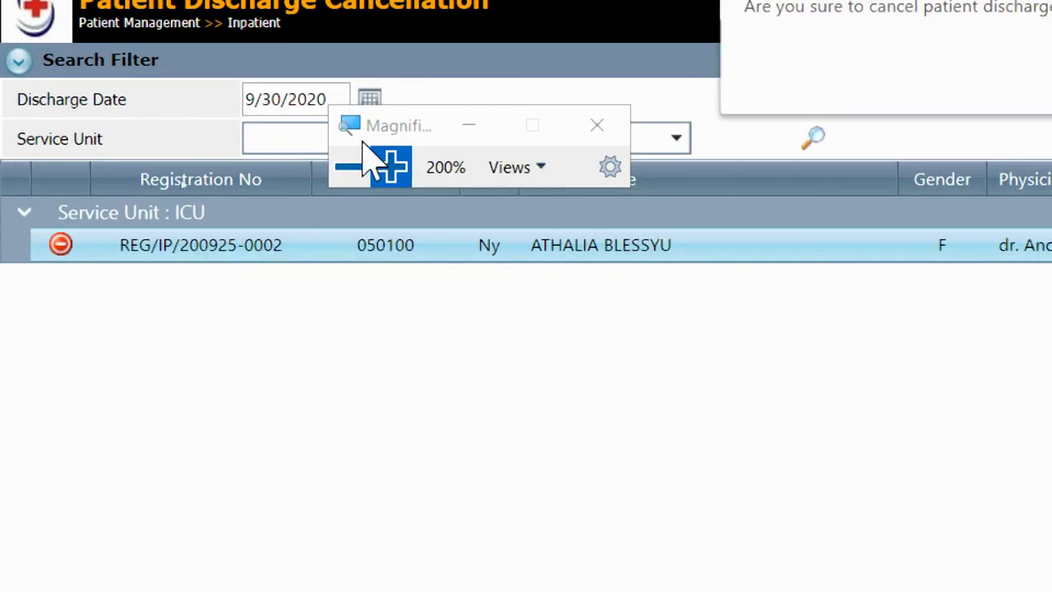
click(349, 167)
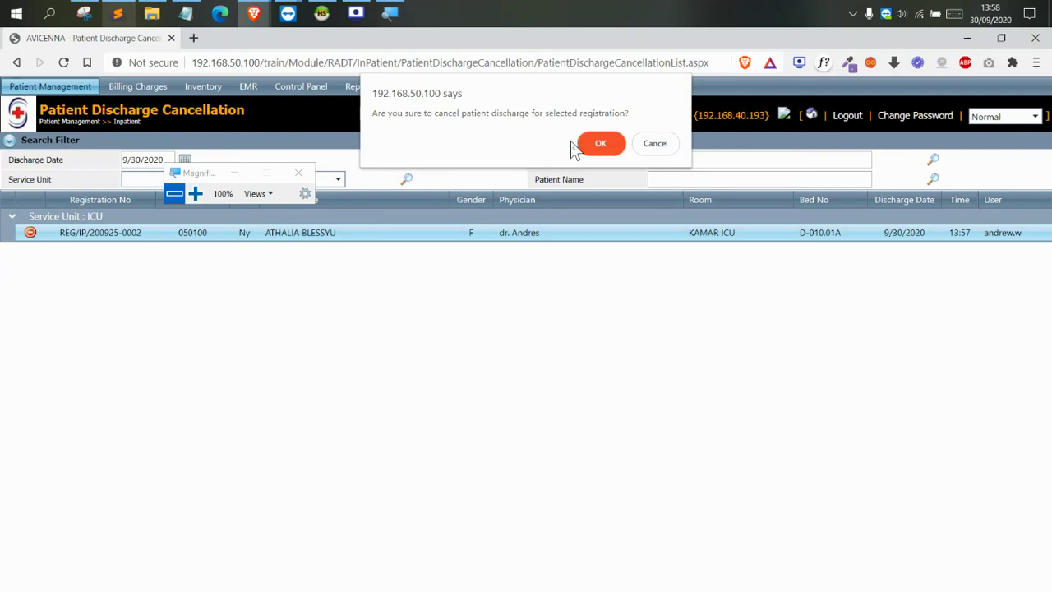
click(602, 144)
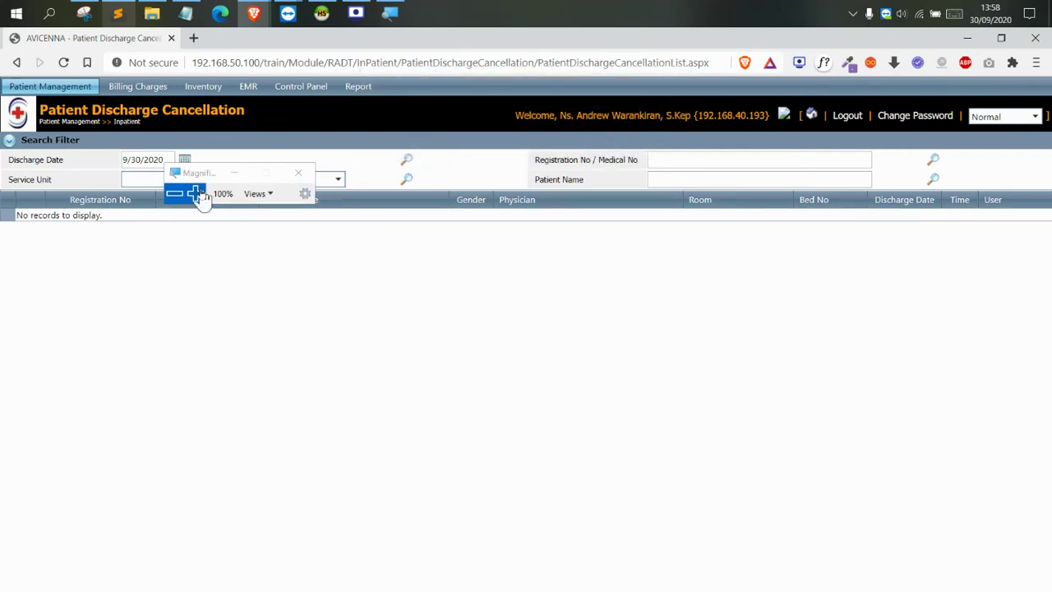
drag(200, 175, 429, 241)
click(60, 89)
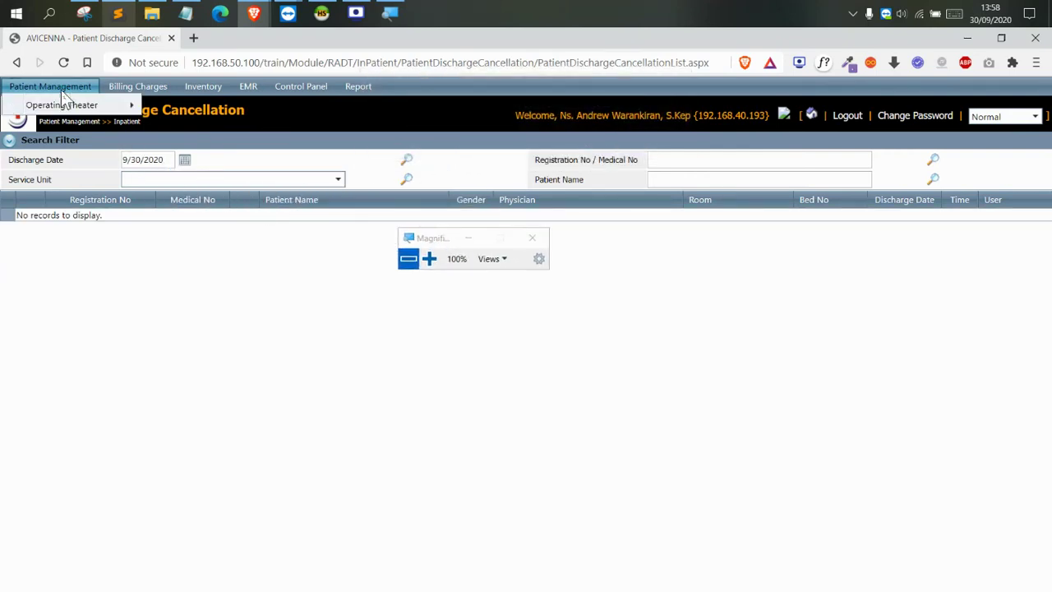
mouse_move(66, 106)
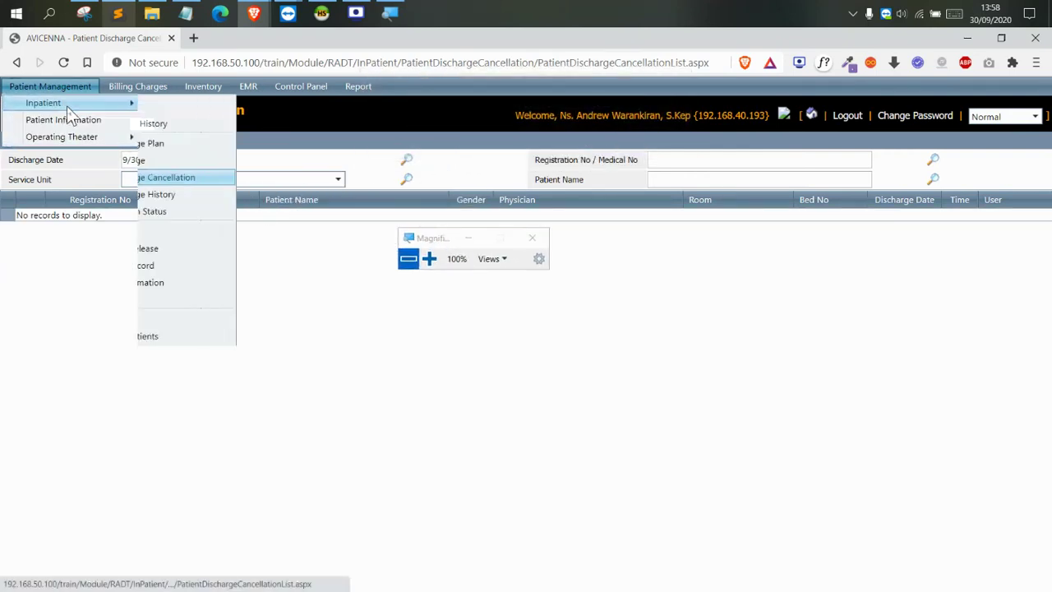
click(196, 162)
drag(318, 232, 449, 304)
mouse_move(60, 91)
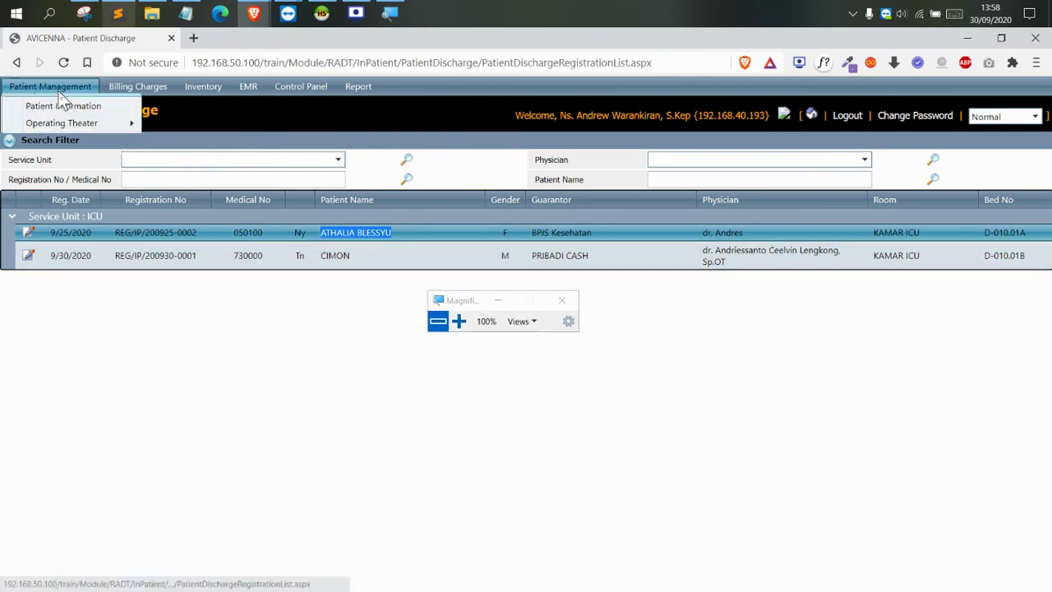
mouse_move(80, 106)
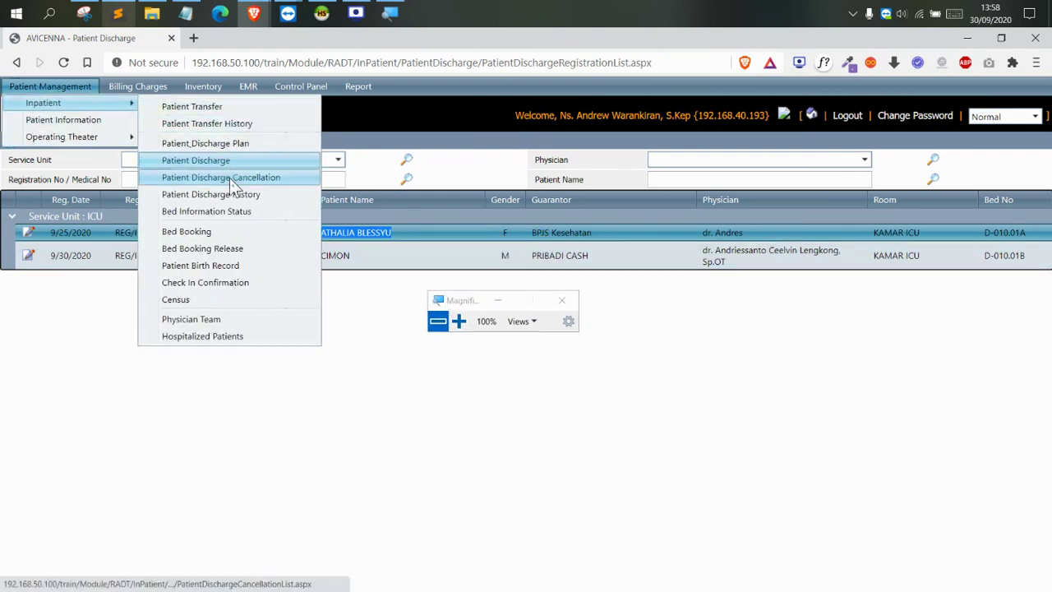
click(230, 177)
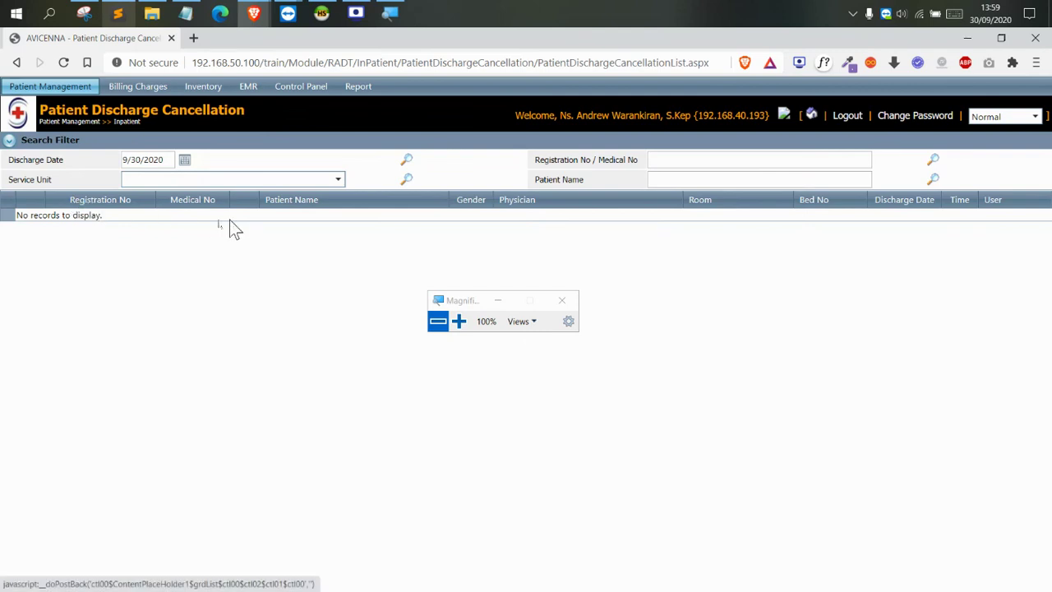
mouse_move(38, 93)
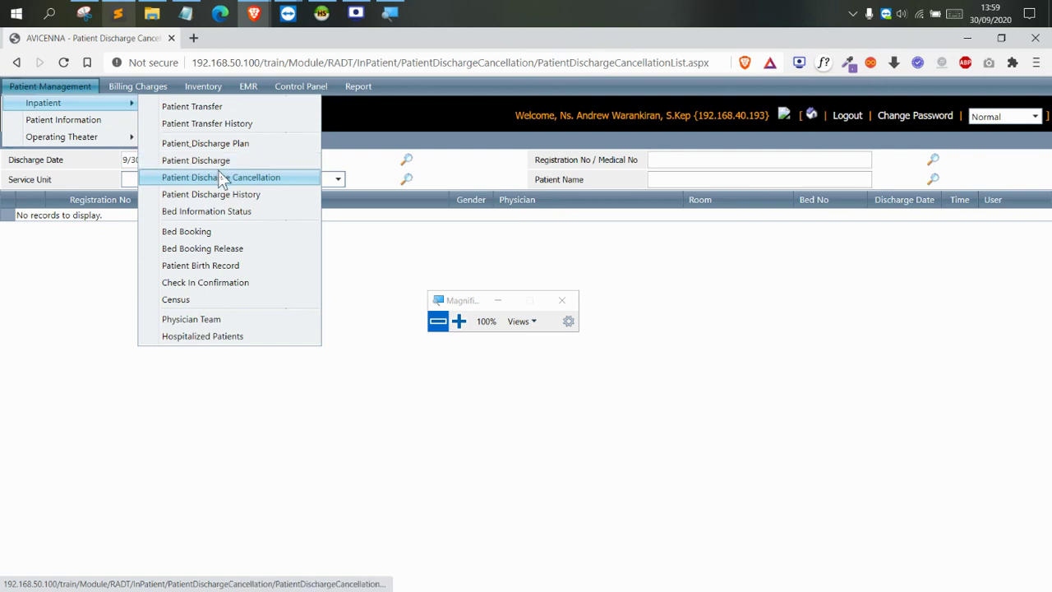
click(260, 176)
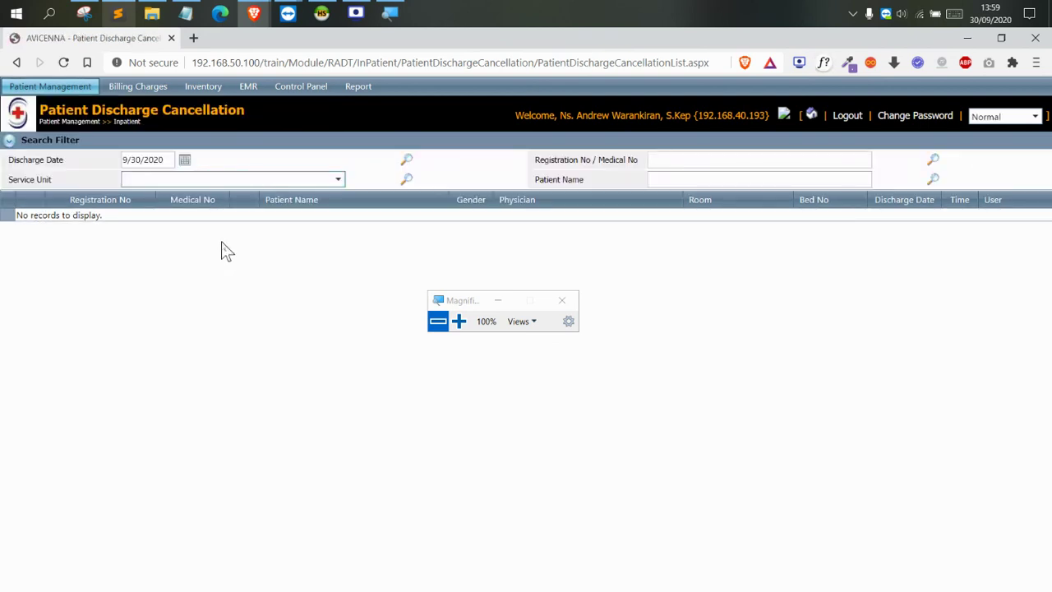
click(24, 86)
mouse_move(92, 107)
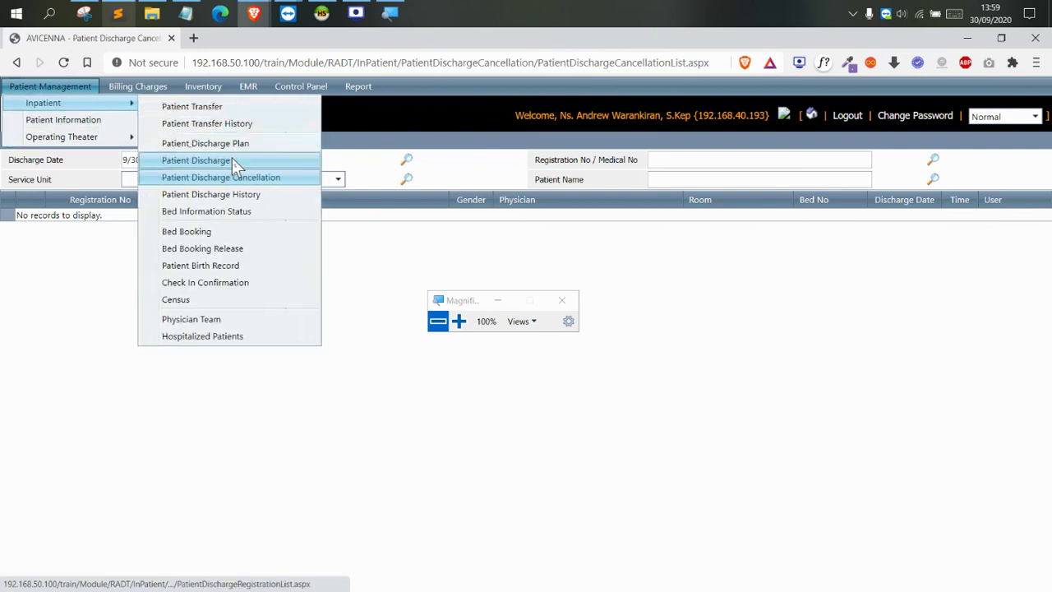
click(231, 158)
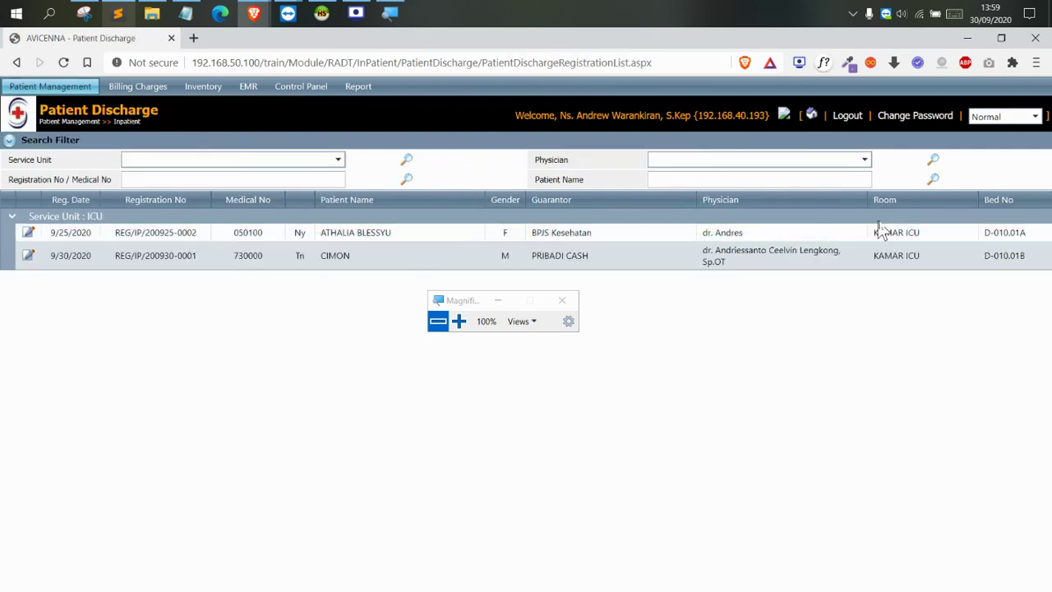
drag(873, 234, 1049, 234)
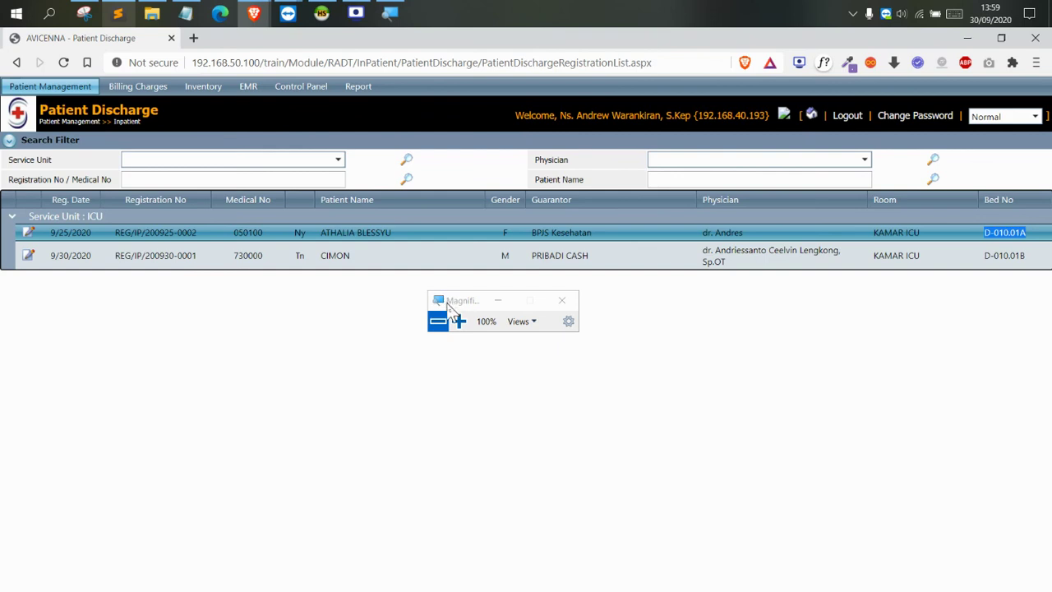
drag(445, 298, 533, 296)
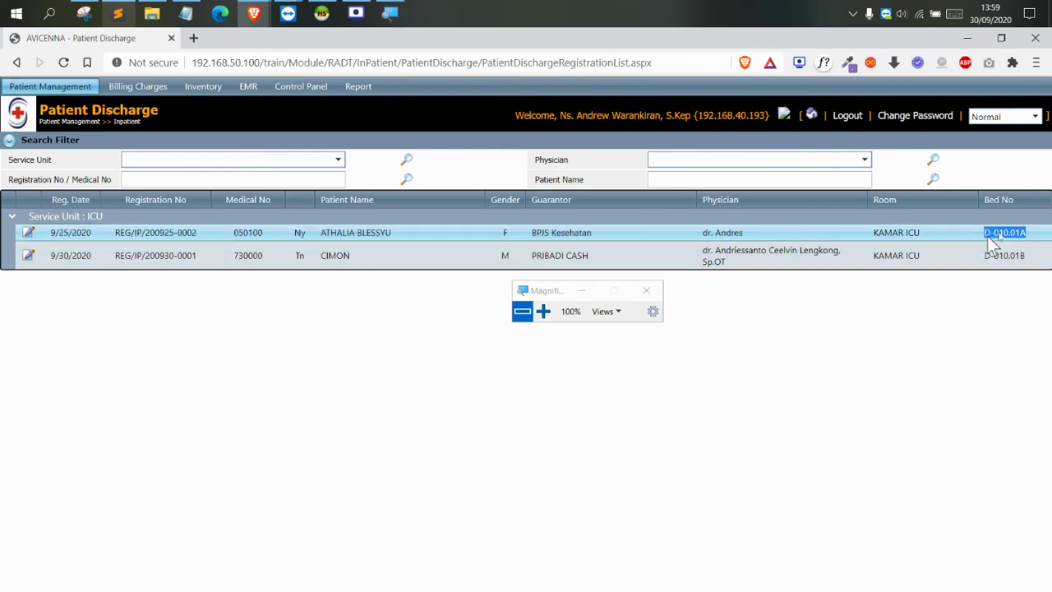
drag(985, 232, 1029, 233)
drag(319, 234, 397, 235)
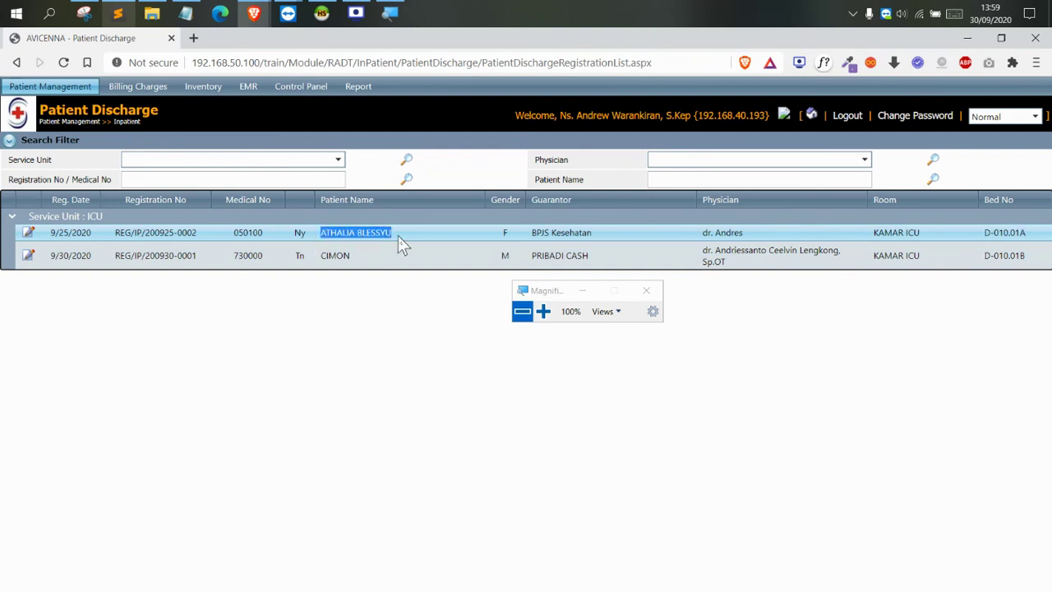
click(215, 261)
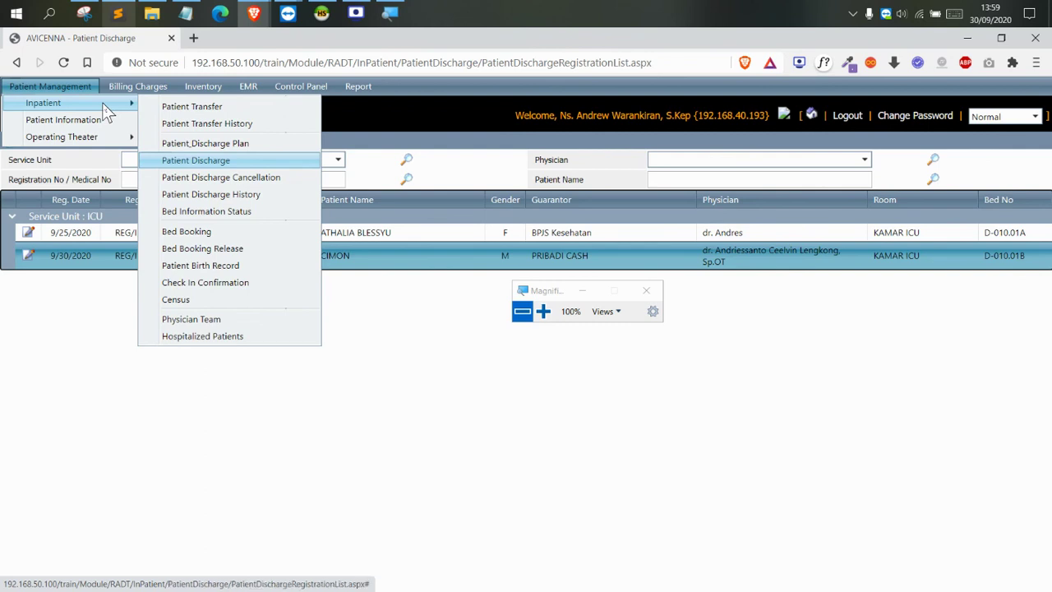
Open EMR > Electronic Medical Record (EMR) from the menu
mouse_move(136, 87)
mouse_move(167, 103)
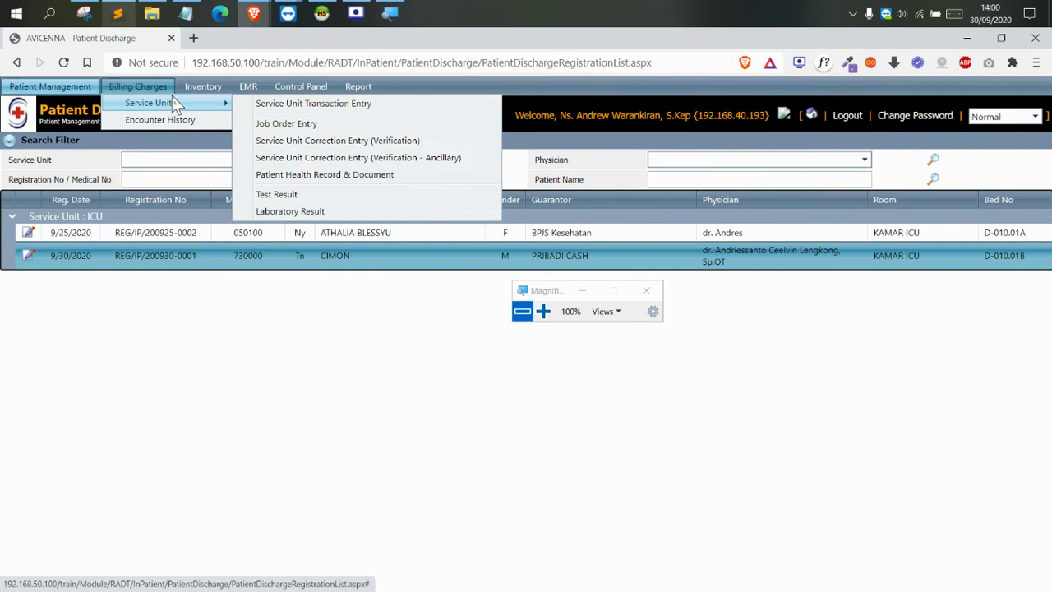
mouse_move(221, 85)
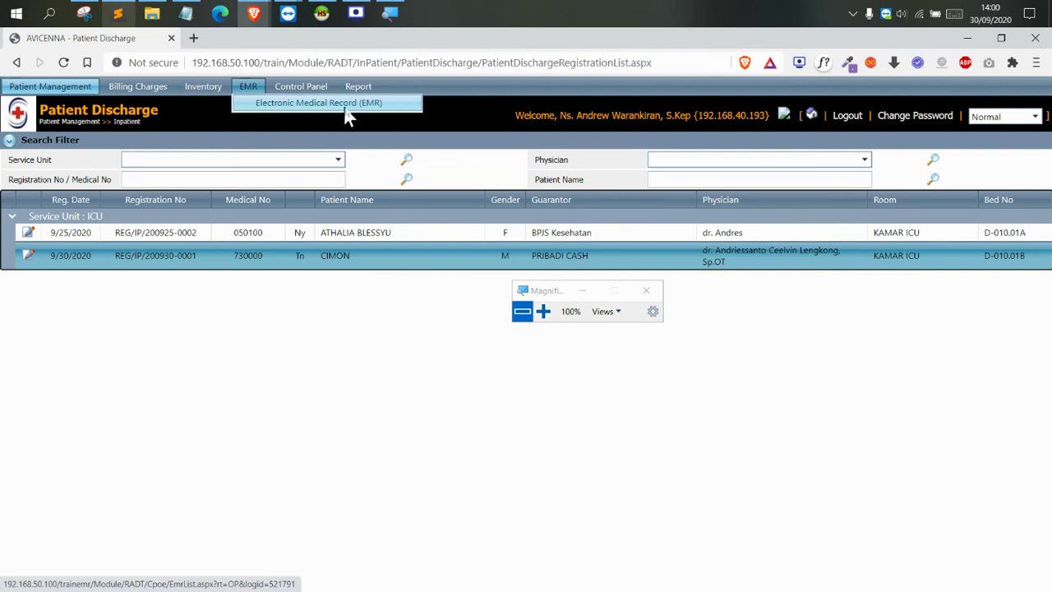
drag(555, 293, 528, 136)
mouse_move(248, 89)
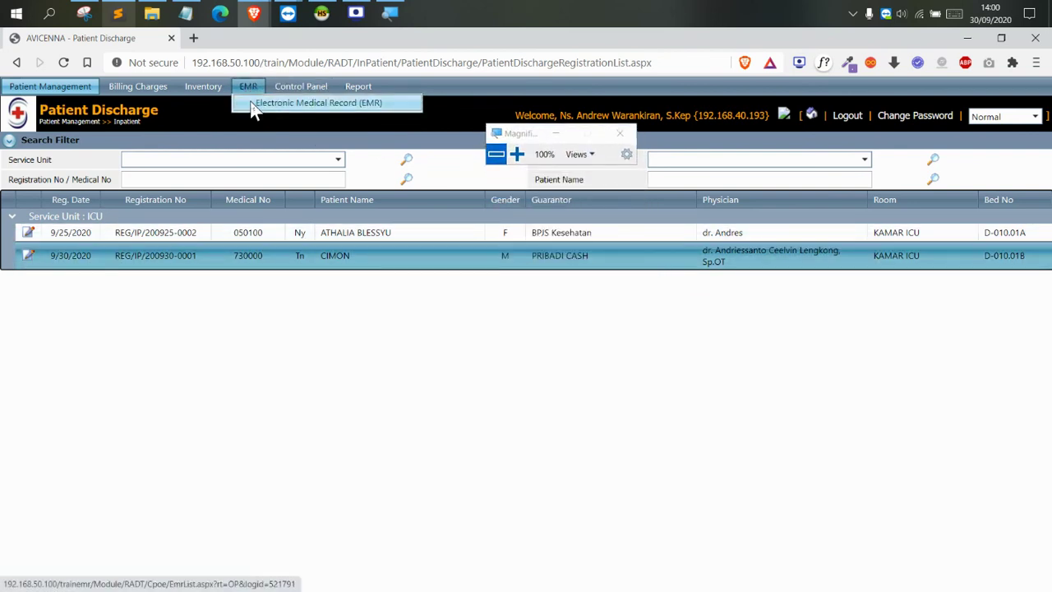
click(338, 106)
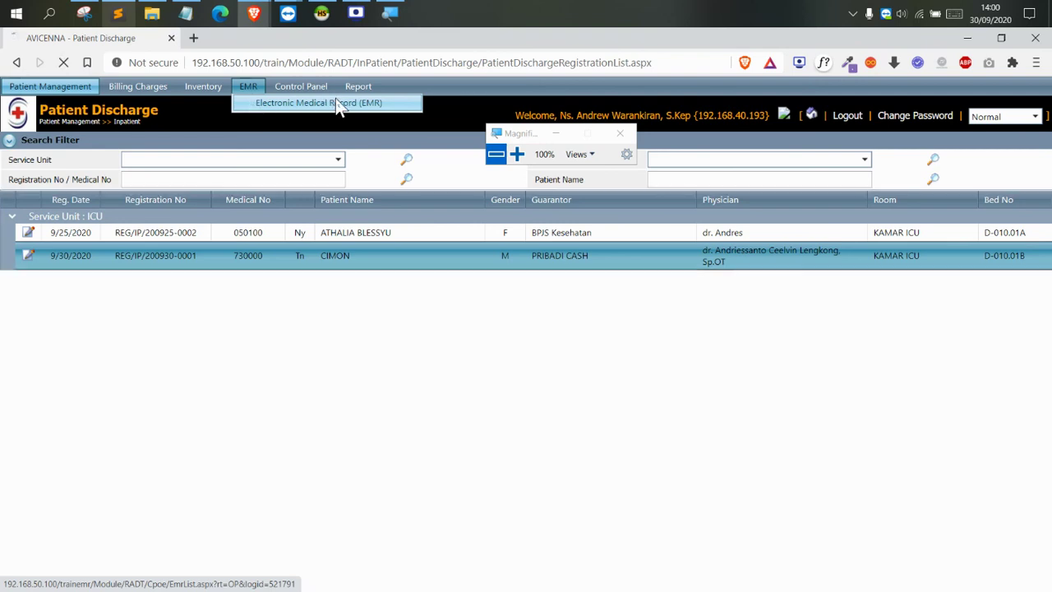
Search Inpatient registrations and open the first ICU patient's medical record
click(140, 192)
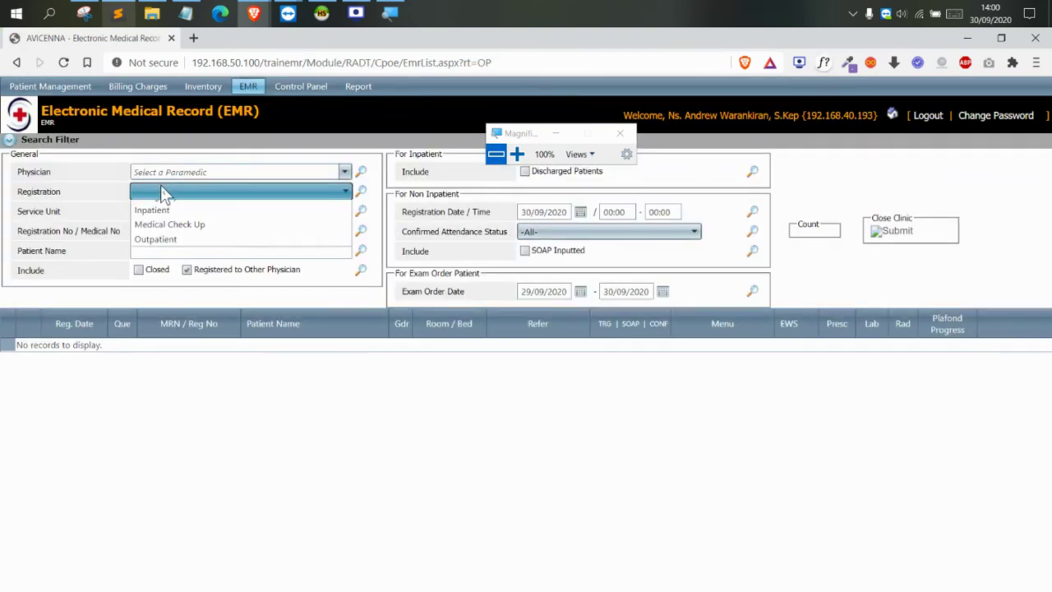
click(172, 234)
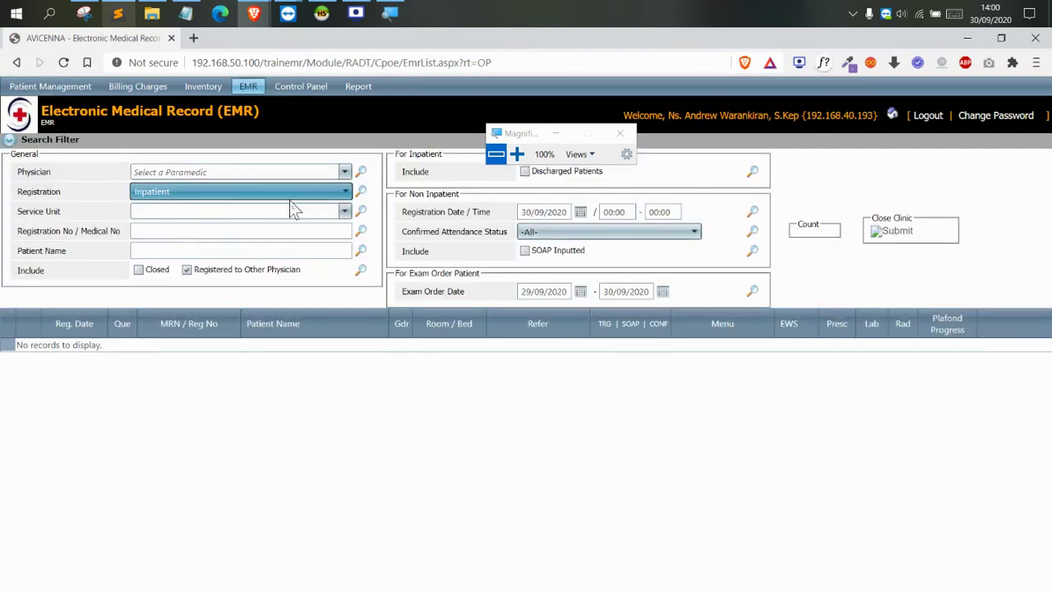
click(360, 192)
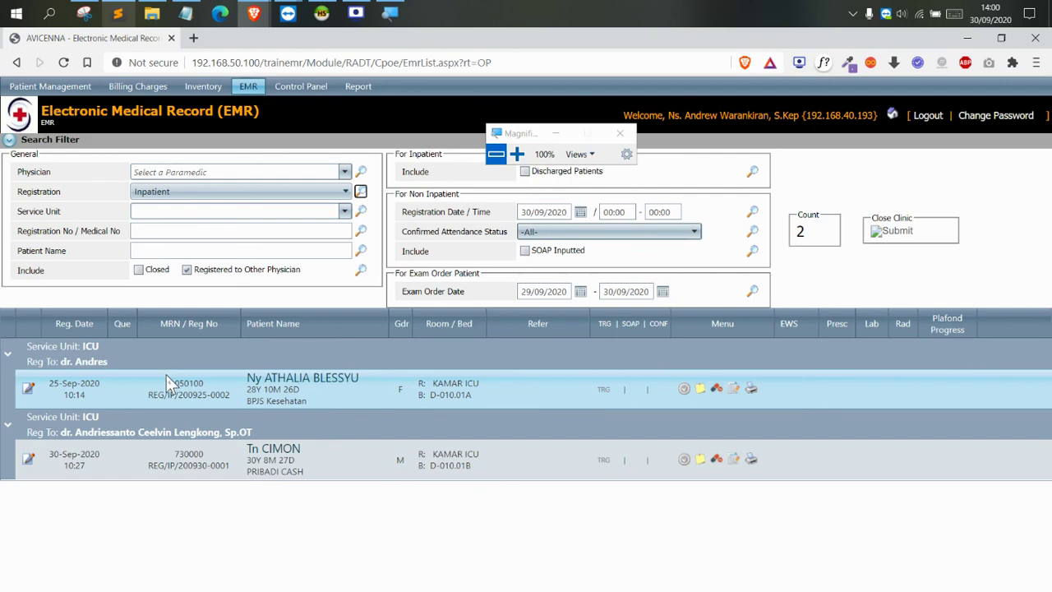
click(279, 378)
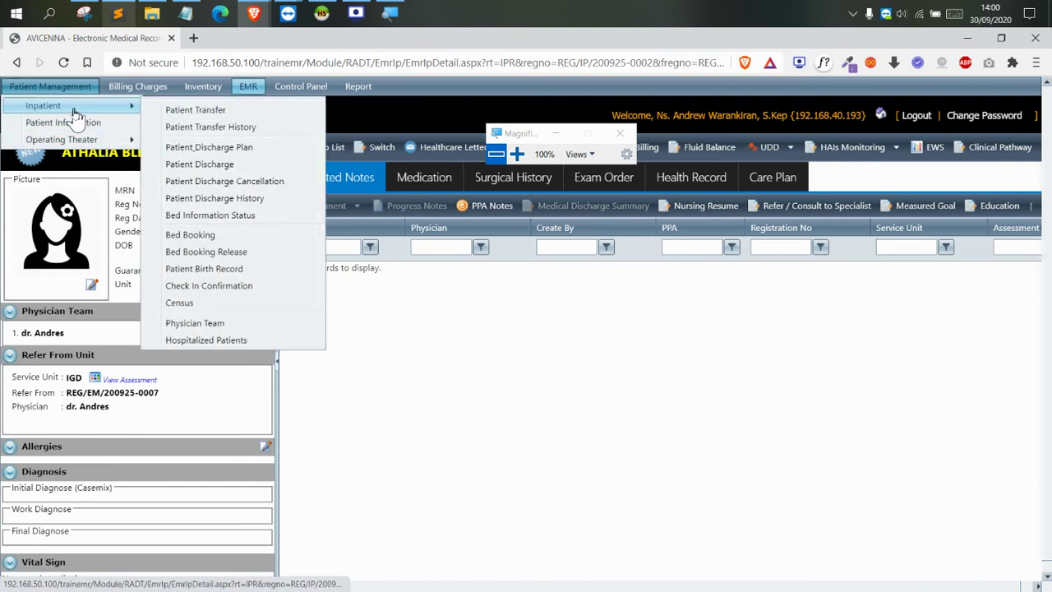
Go to Billing Charges > Service Unit > Service Unit Transaction Entry
mouse_move(92, 142)
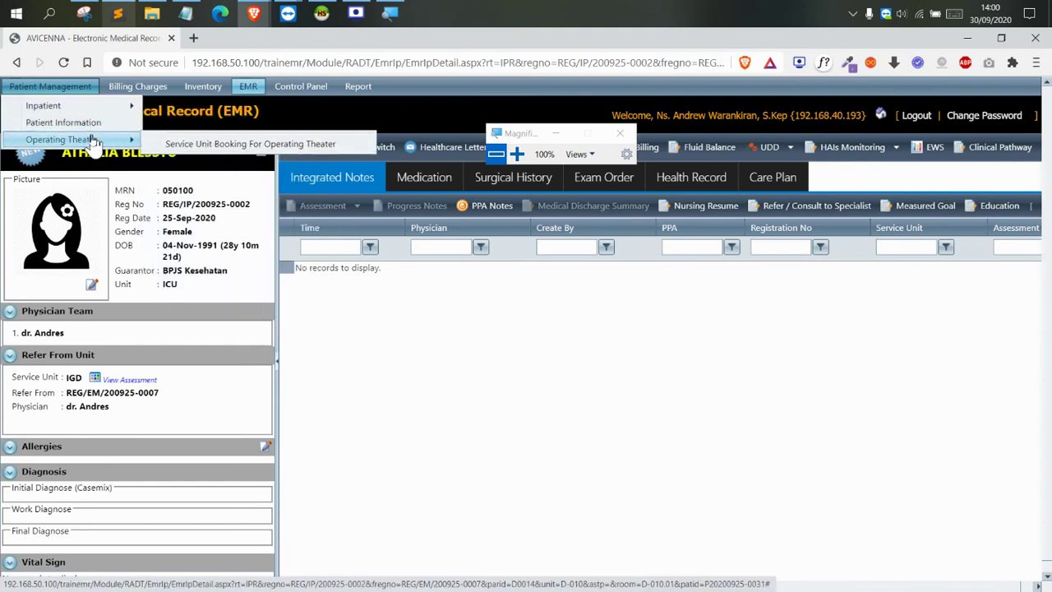
mouse_move(229, 106)
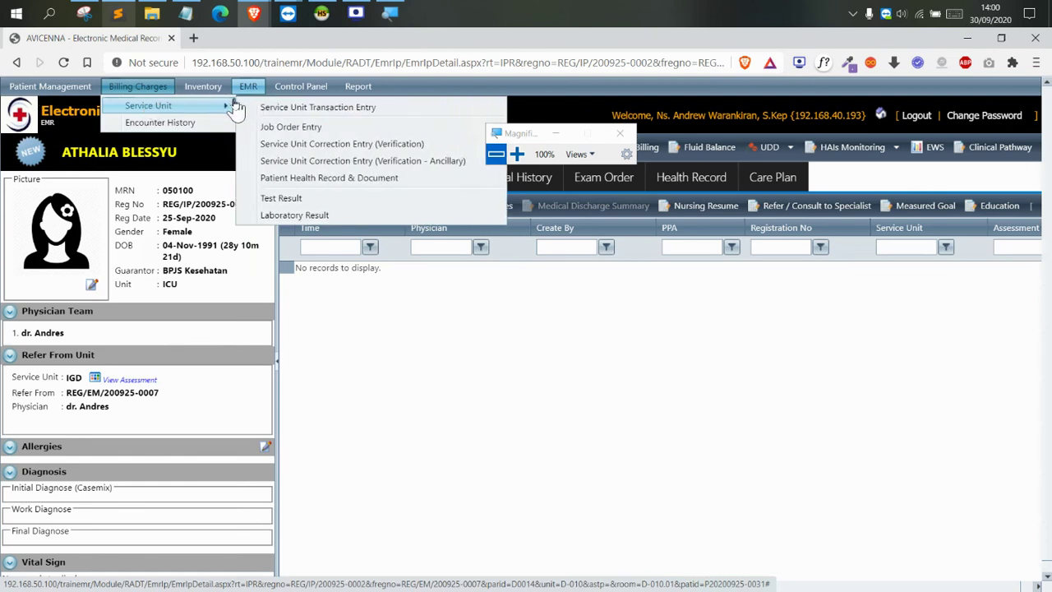
click(245, 110)
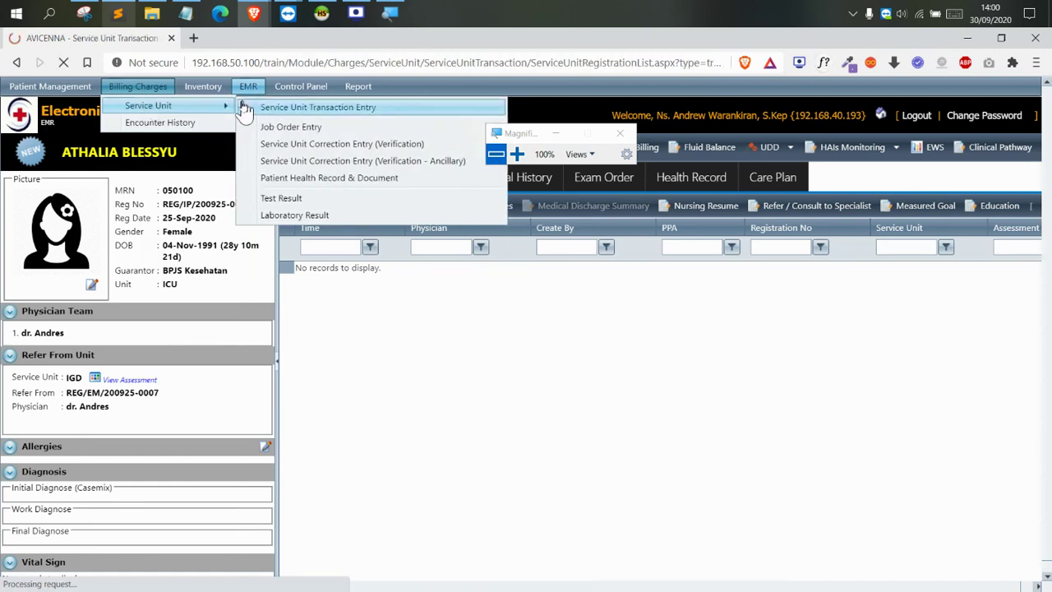
mouse_move(136, 92)
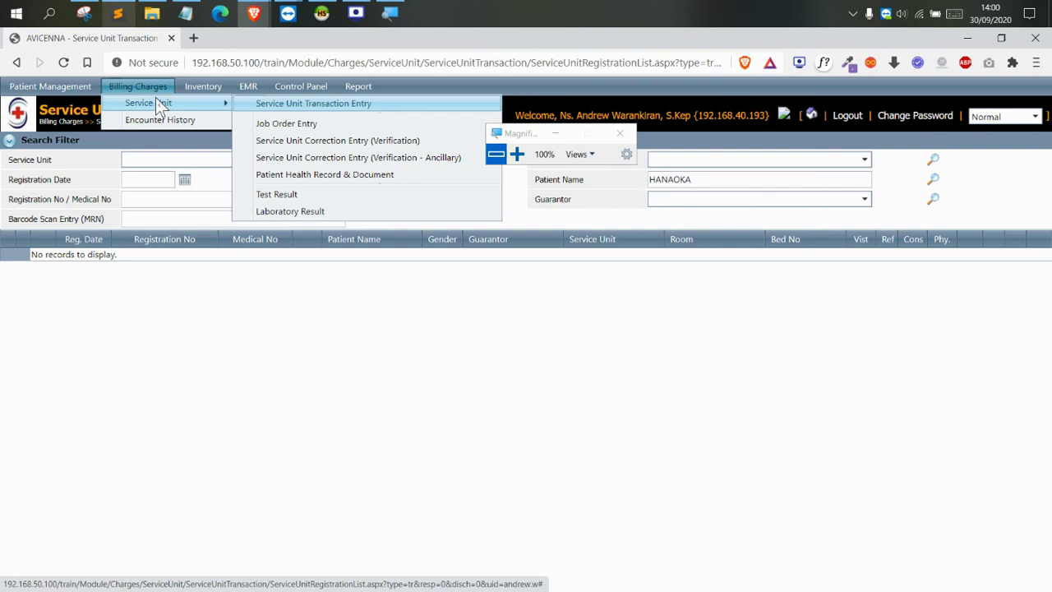
click(359, 13)
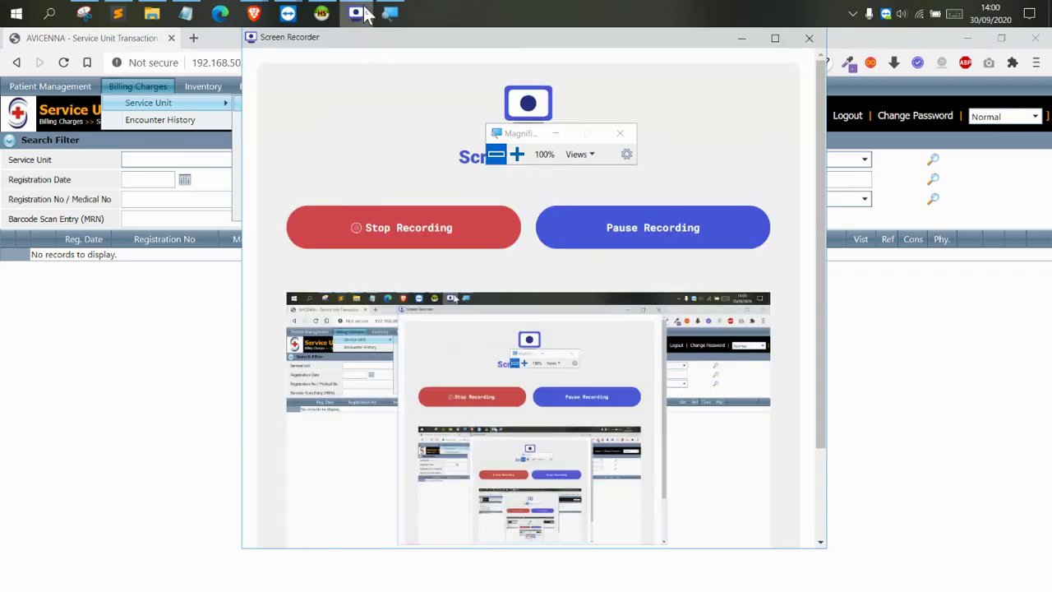